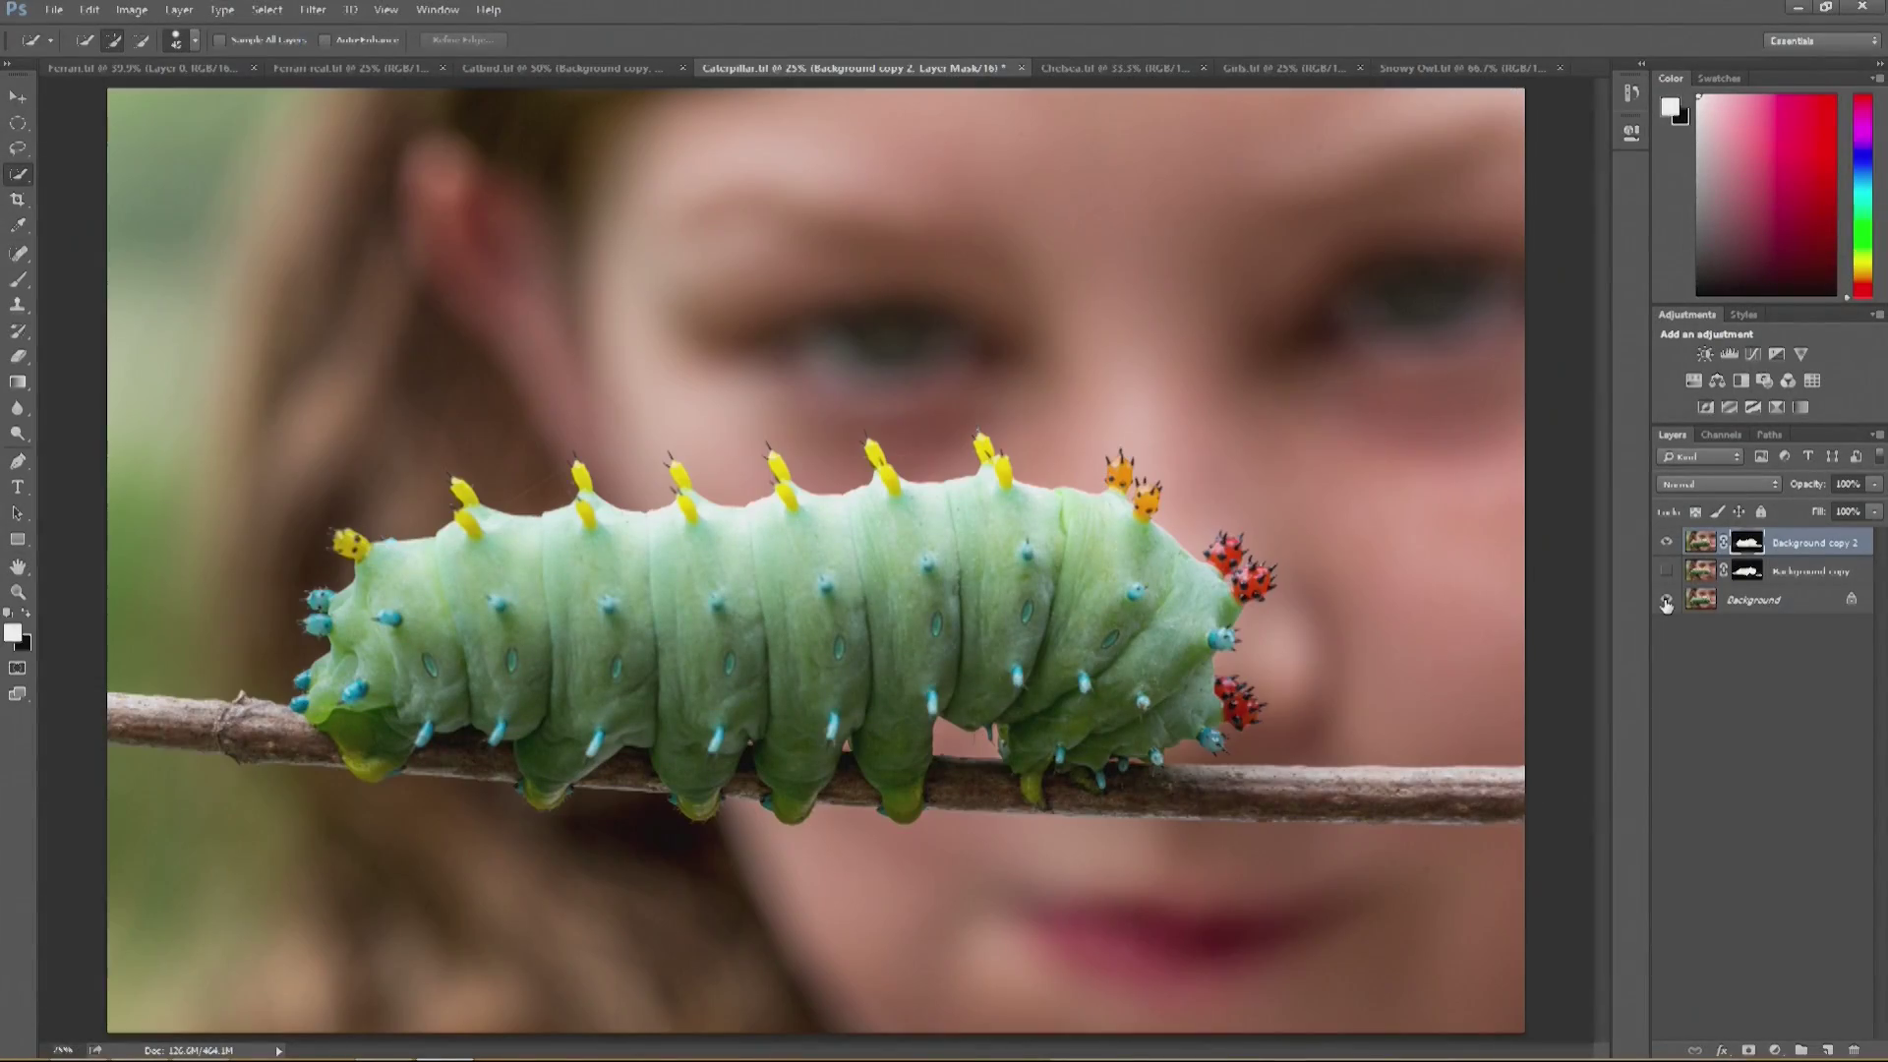
- Toggle the caterpillar file's Background layer visibility on and back off
click(1666, 600)
click(1666, 600)
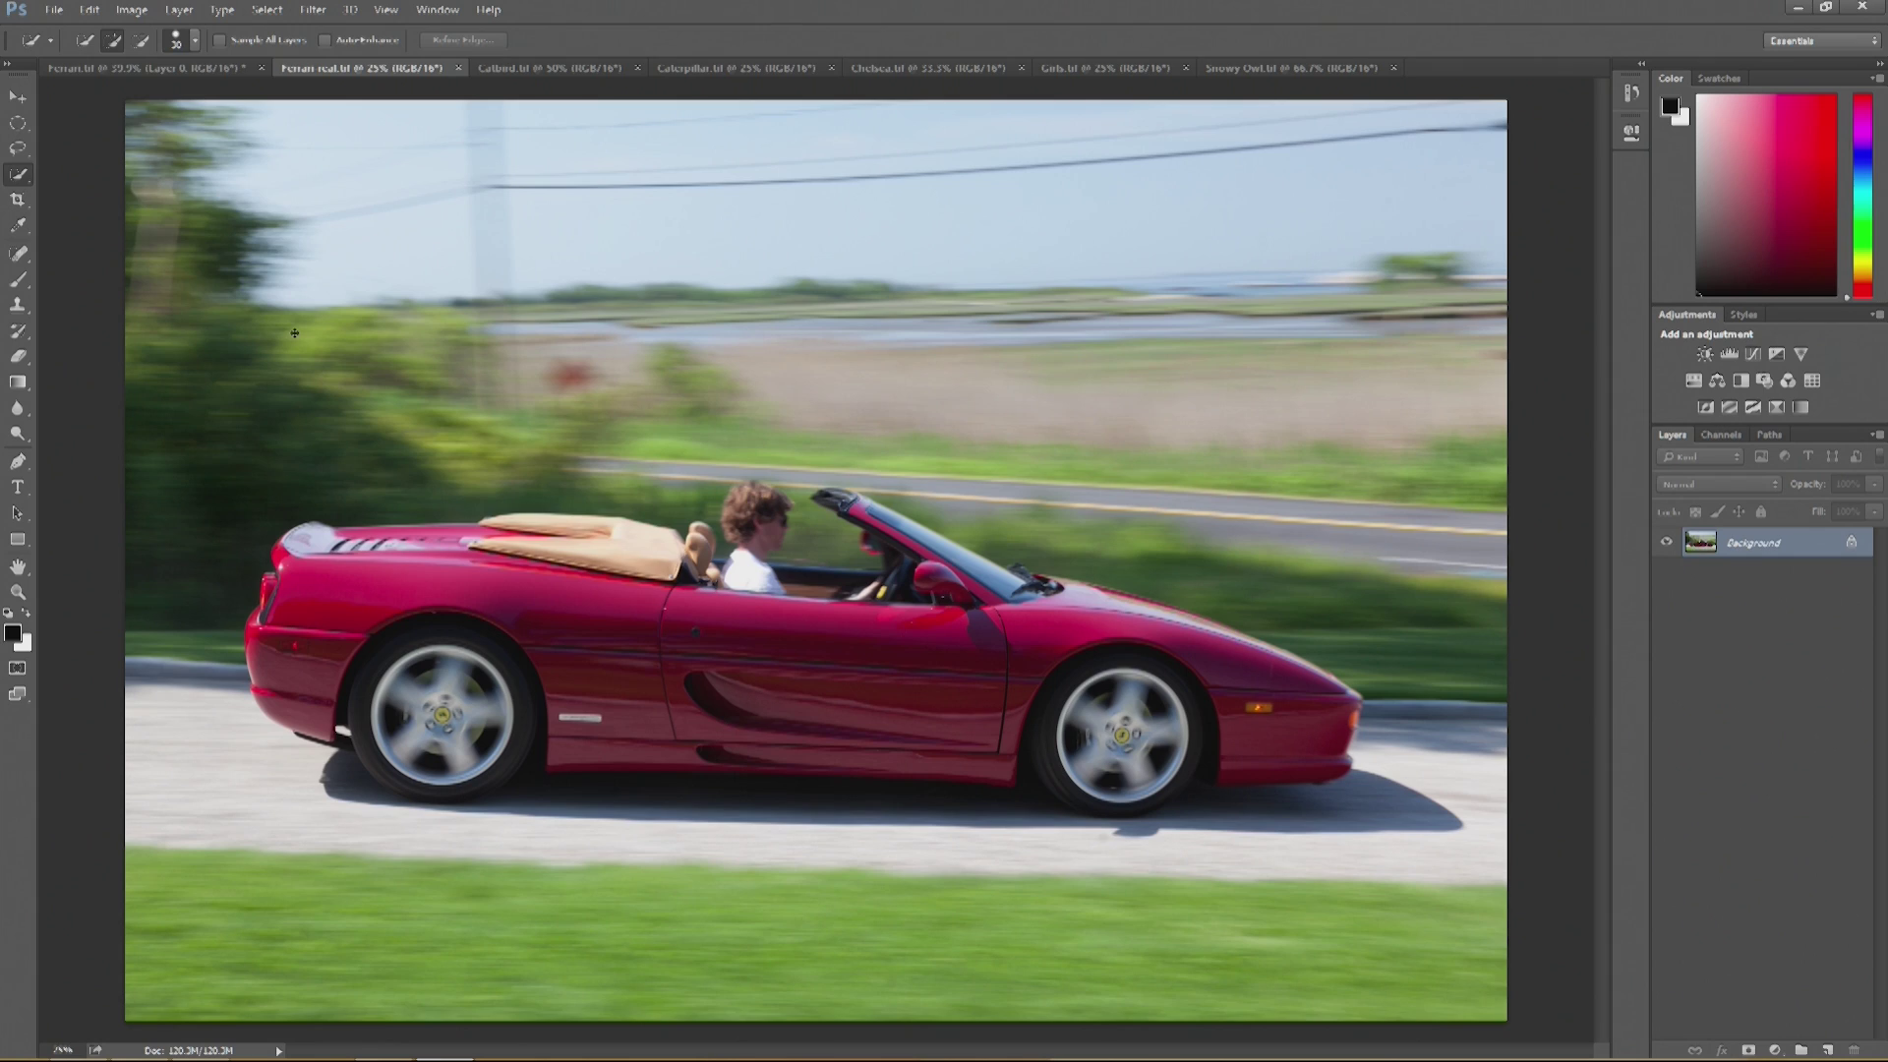
- Switch to Ferrari.tif and fit an elliptical marquee selection around the car's rear wheel
click(148, 68)
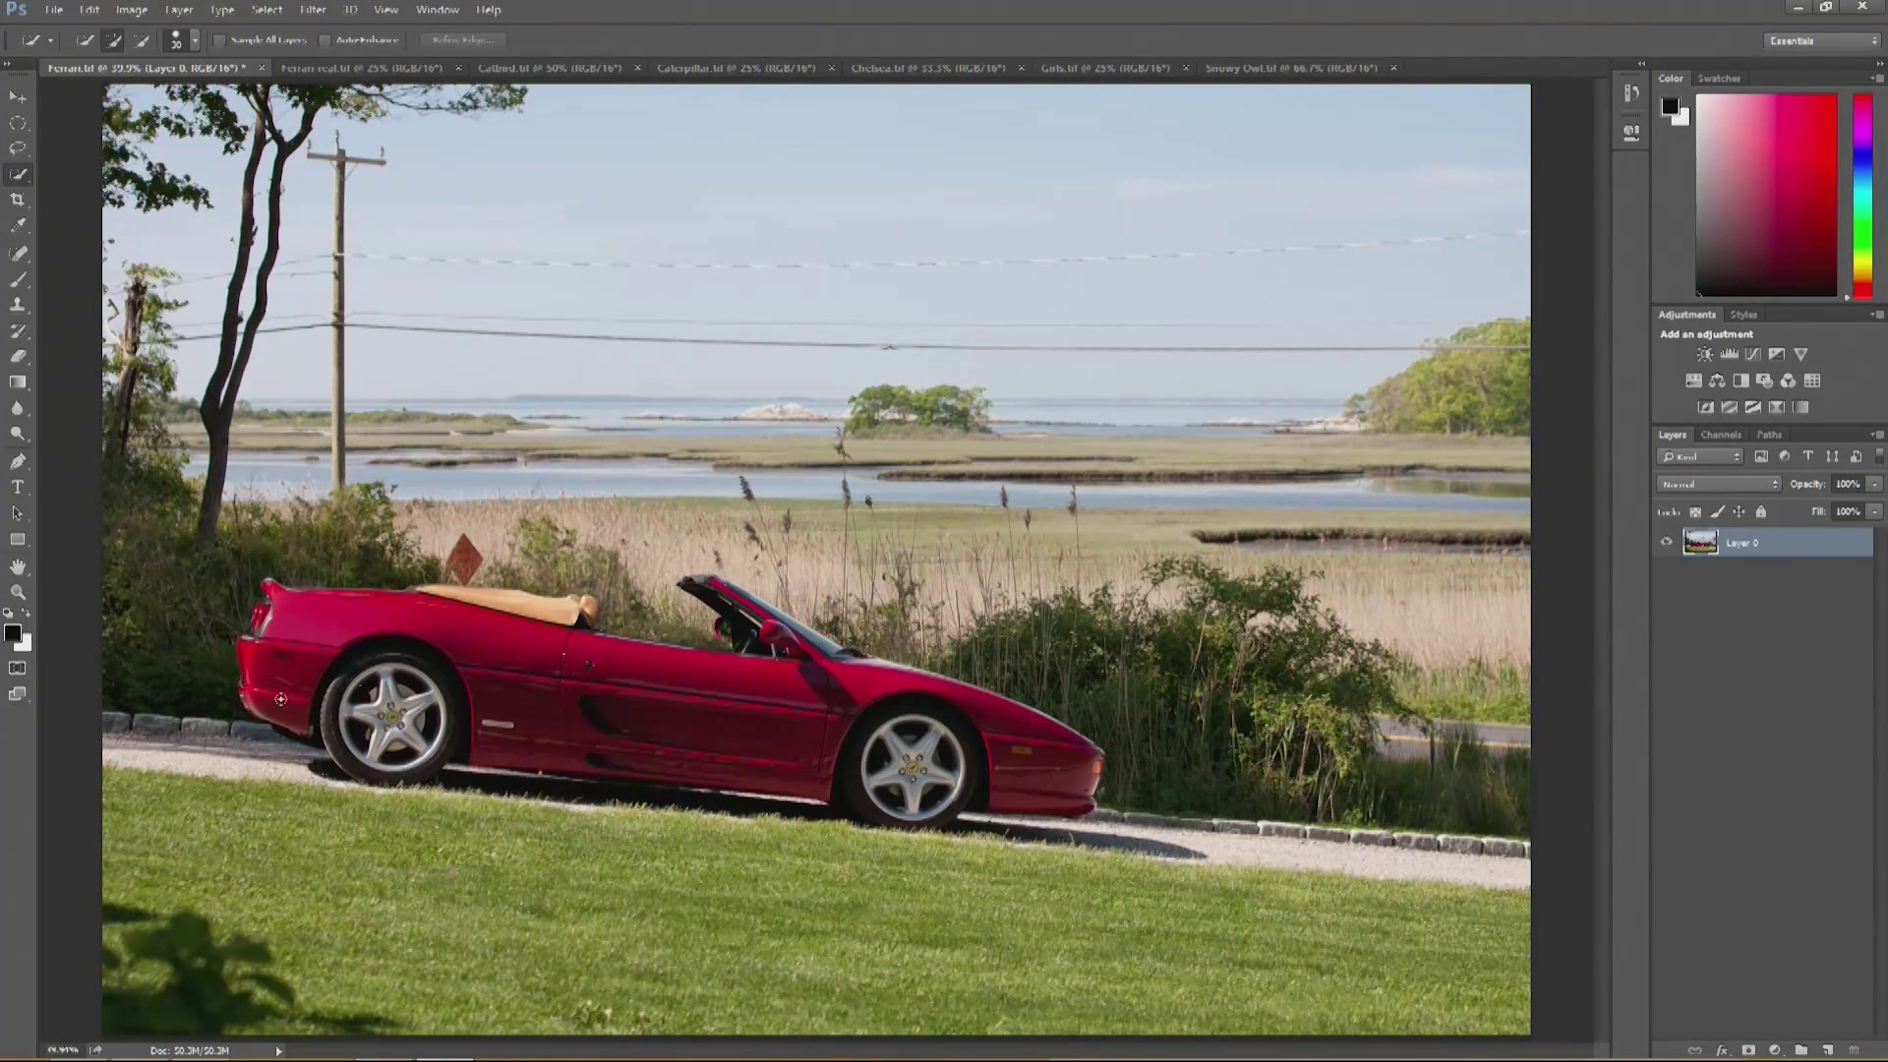
mouse_move(351, 671)
mouse_down()
mouse_move(446, 769)
mouse_move(407, 750)
mouse_up()
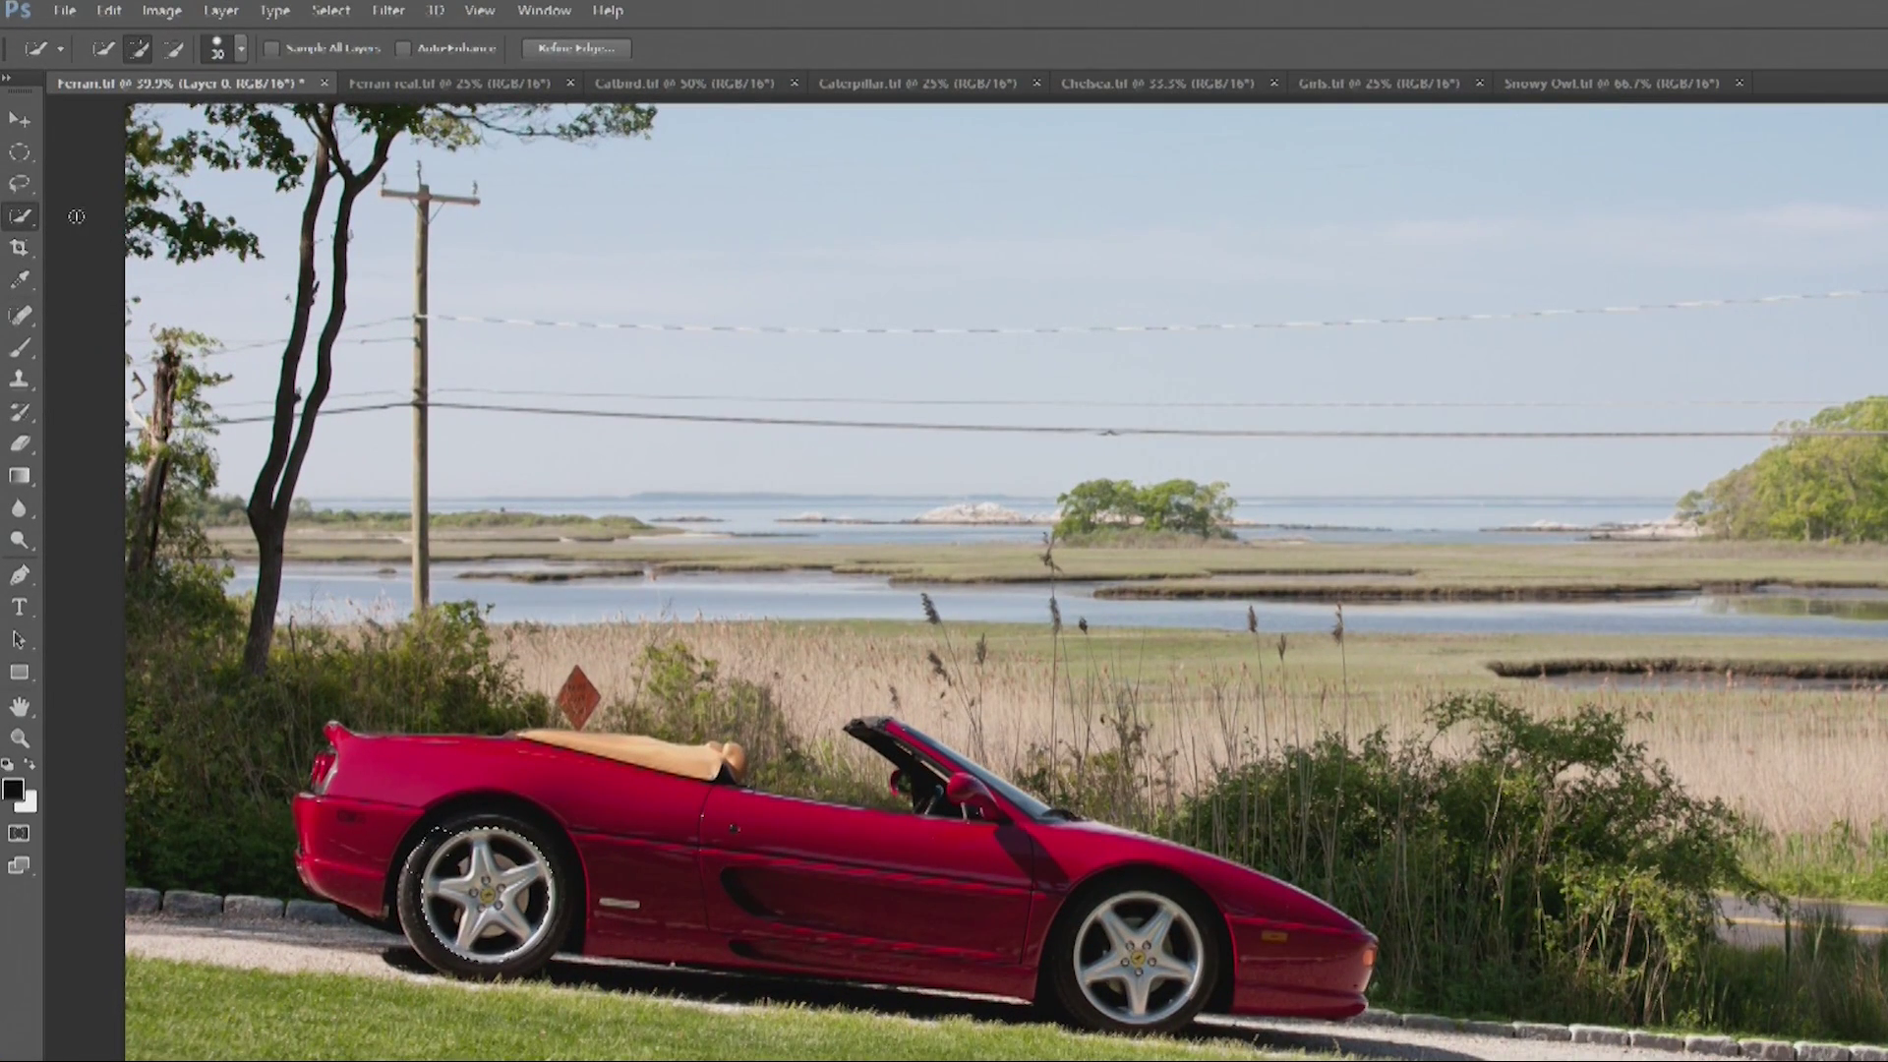
drag(29, 182, 115, 169)
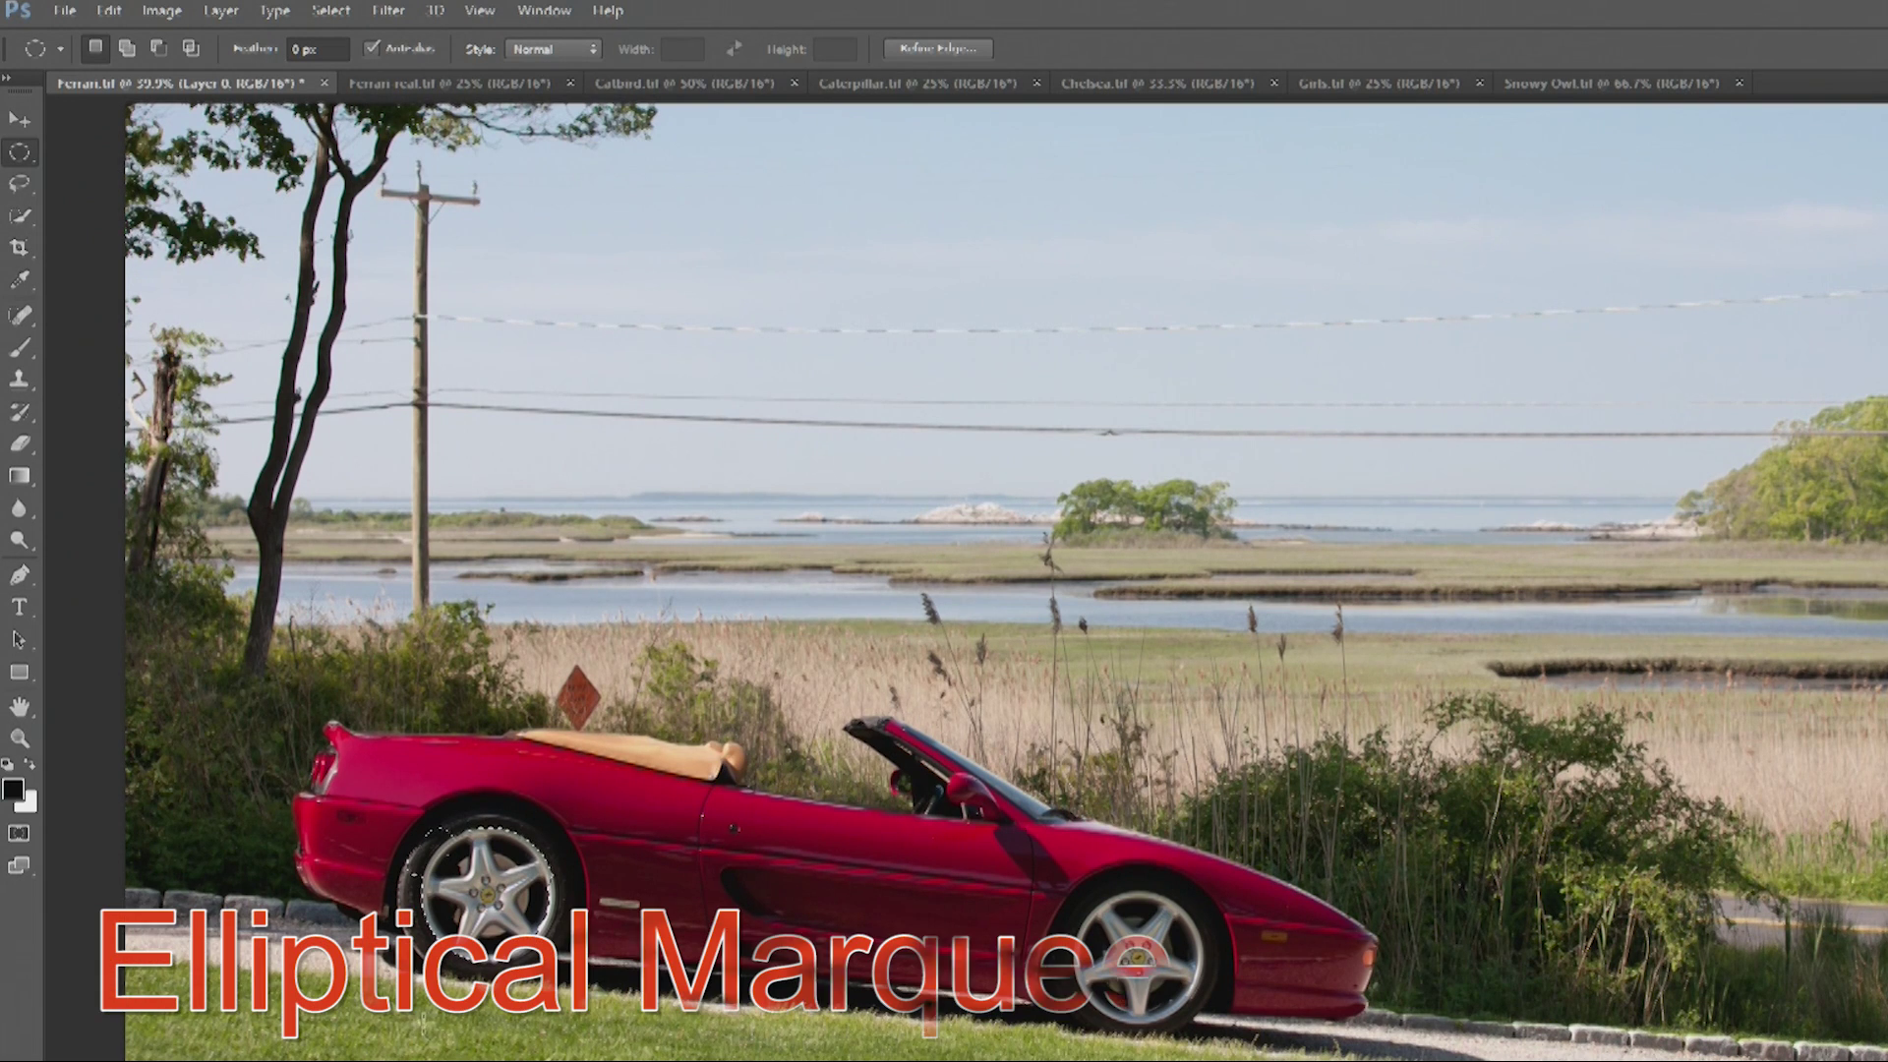
drag(421, 826, 507, 905)
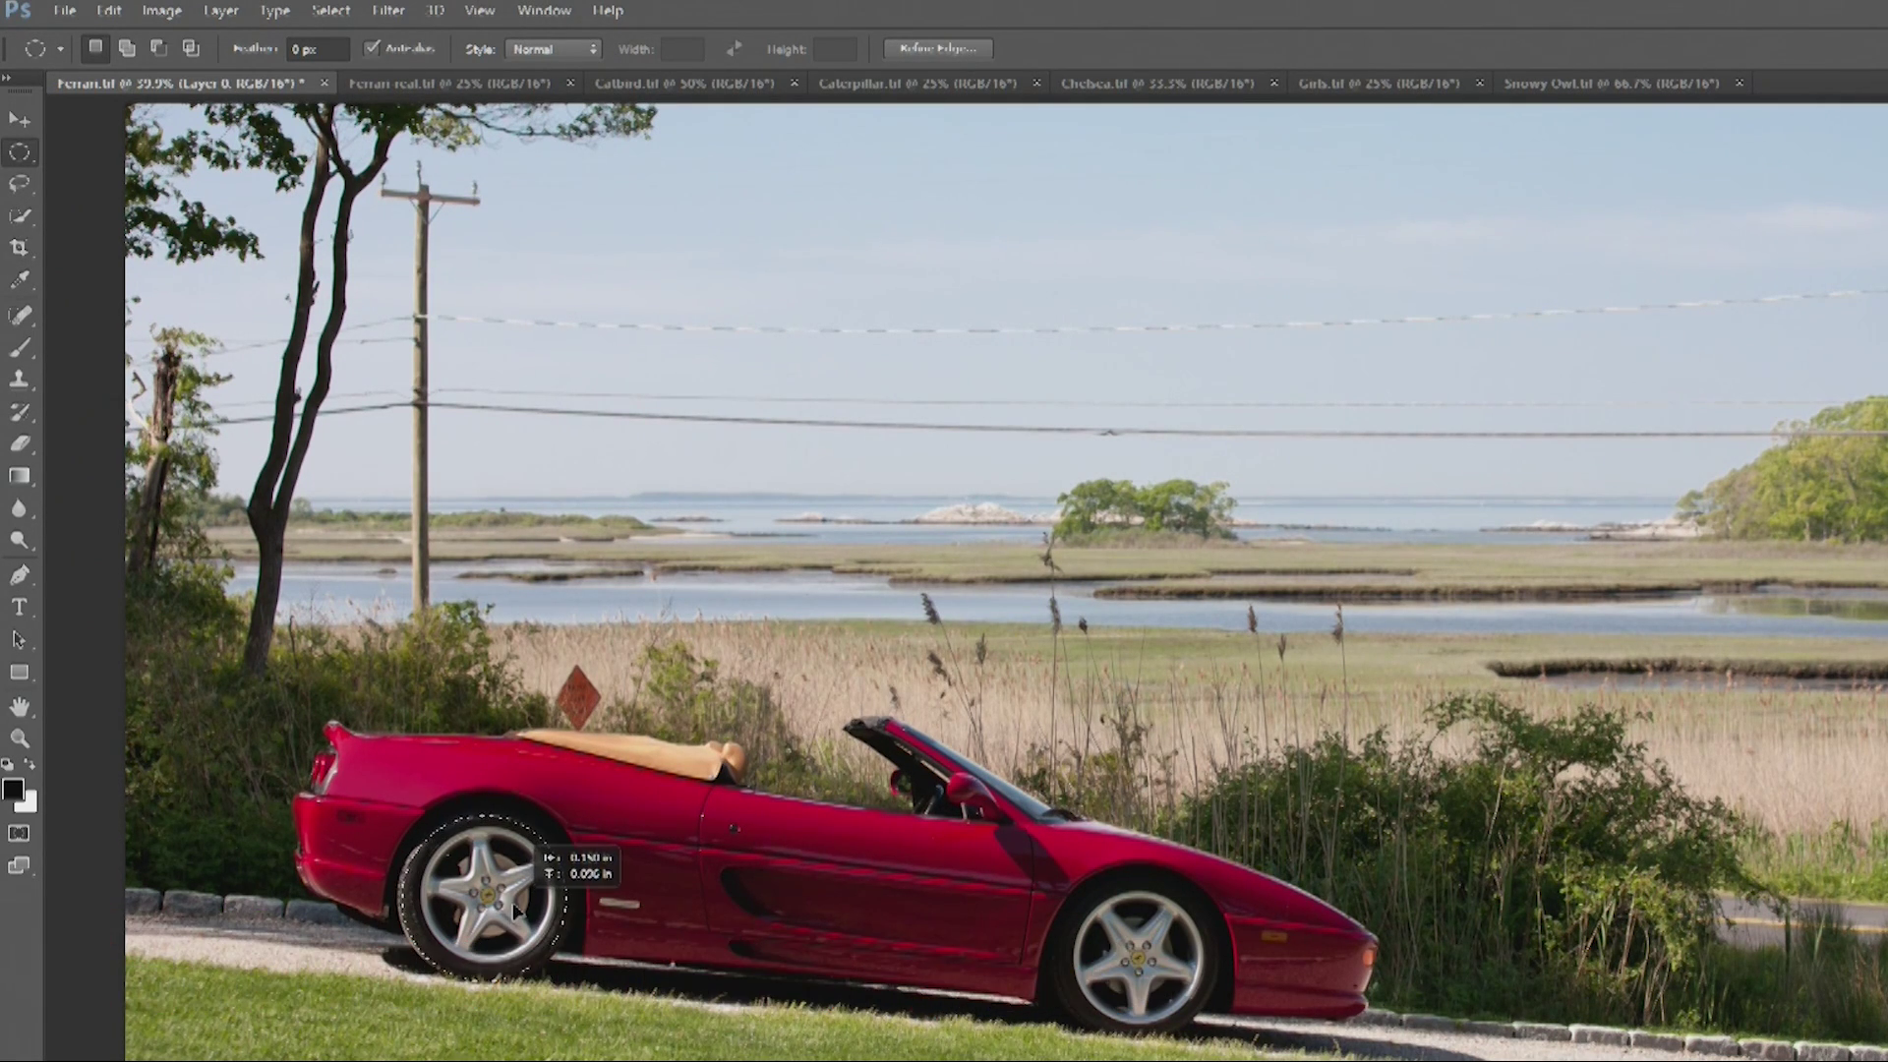
drag(401, 795, 566, 961)
drag(504, 883, 513, 894)
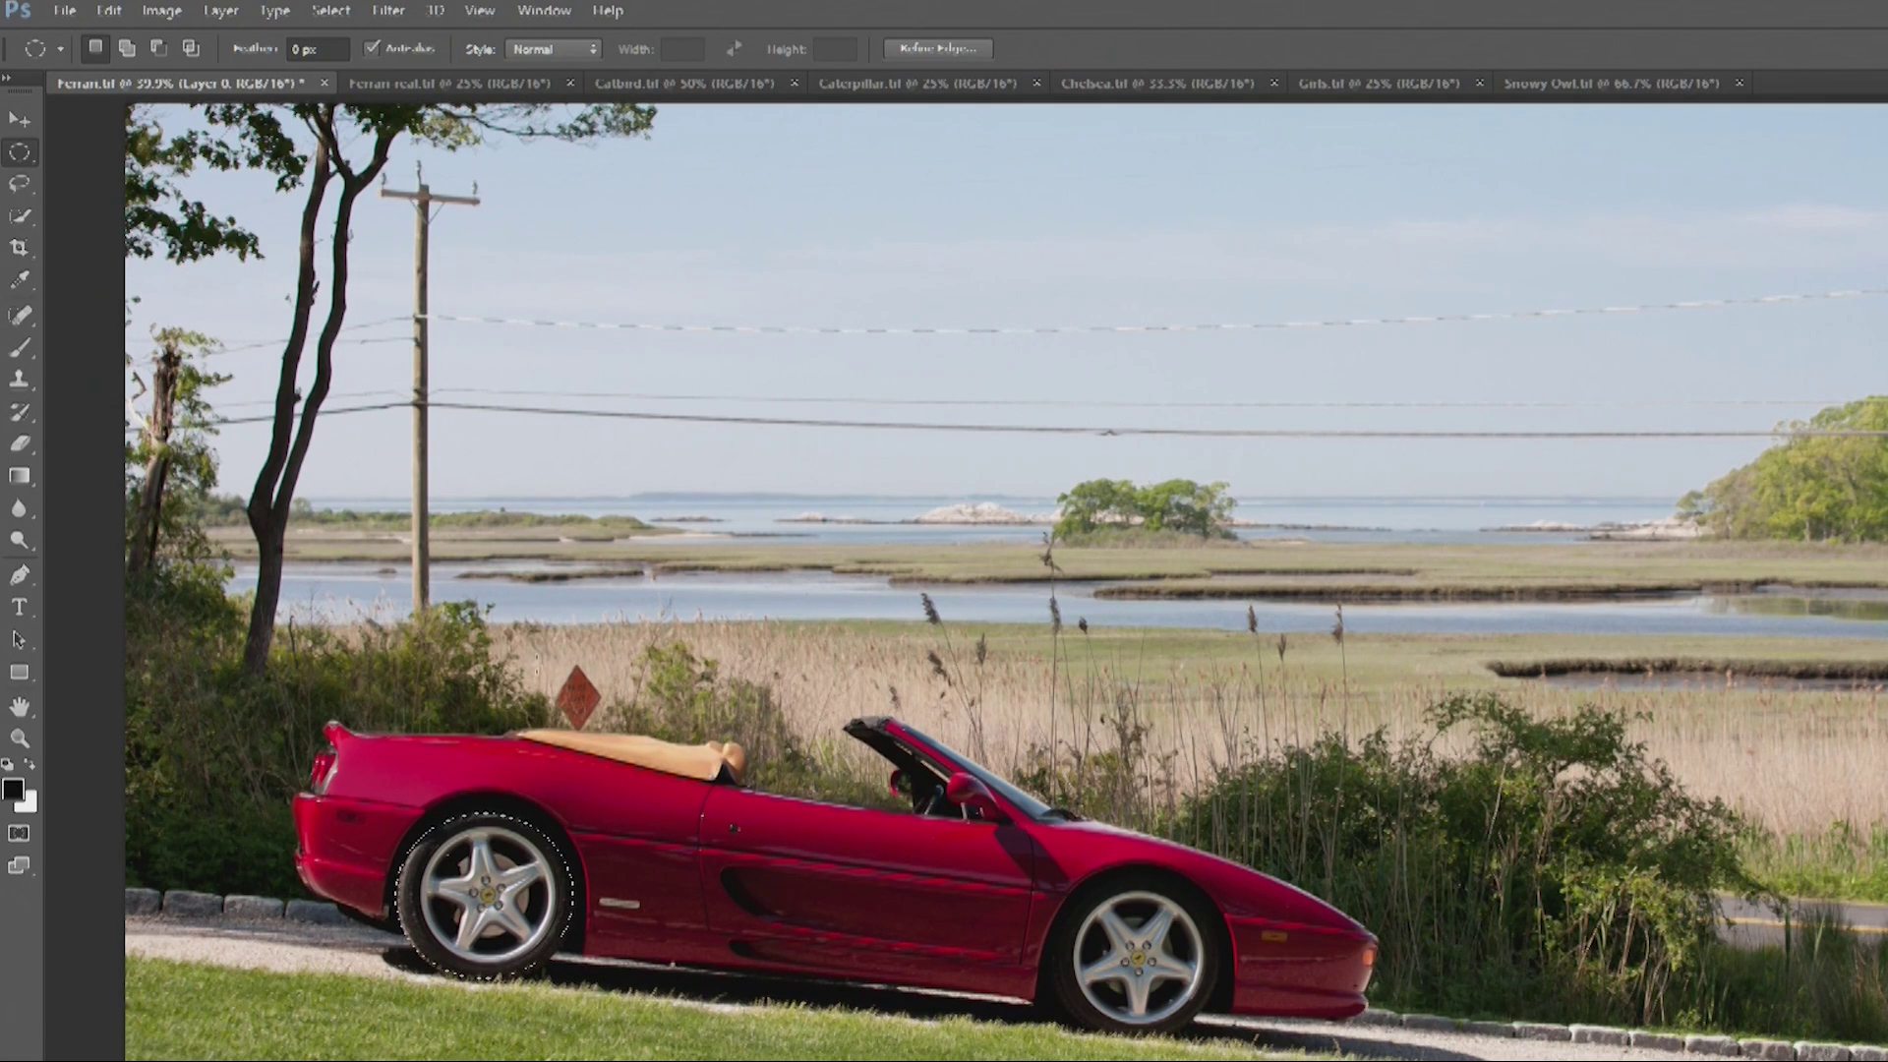
- Try a Spin Radial Blur of amount 75 at Best quality on the rear wheel, then undo it
click(212, 12)
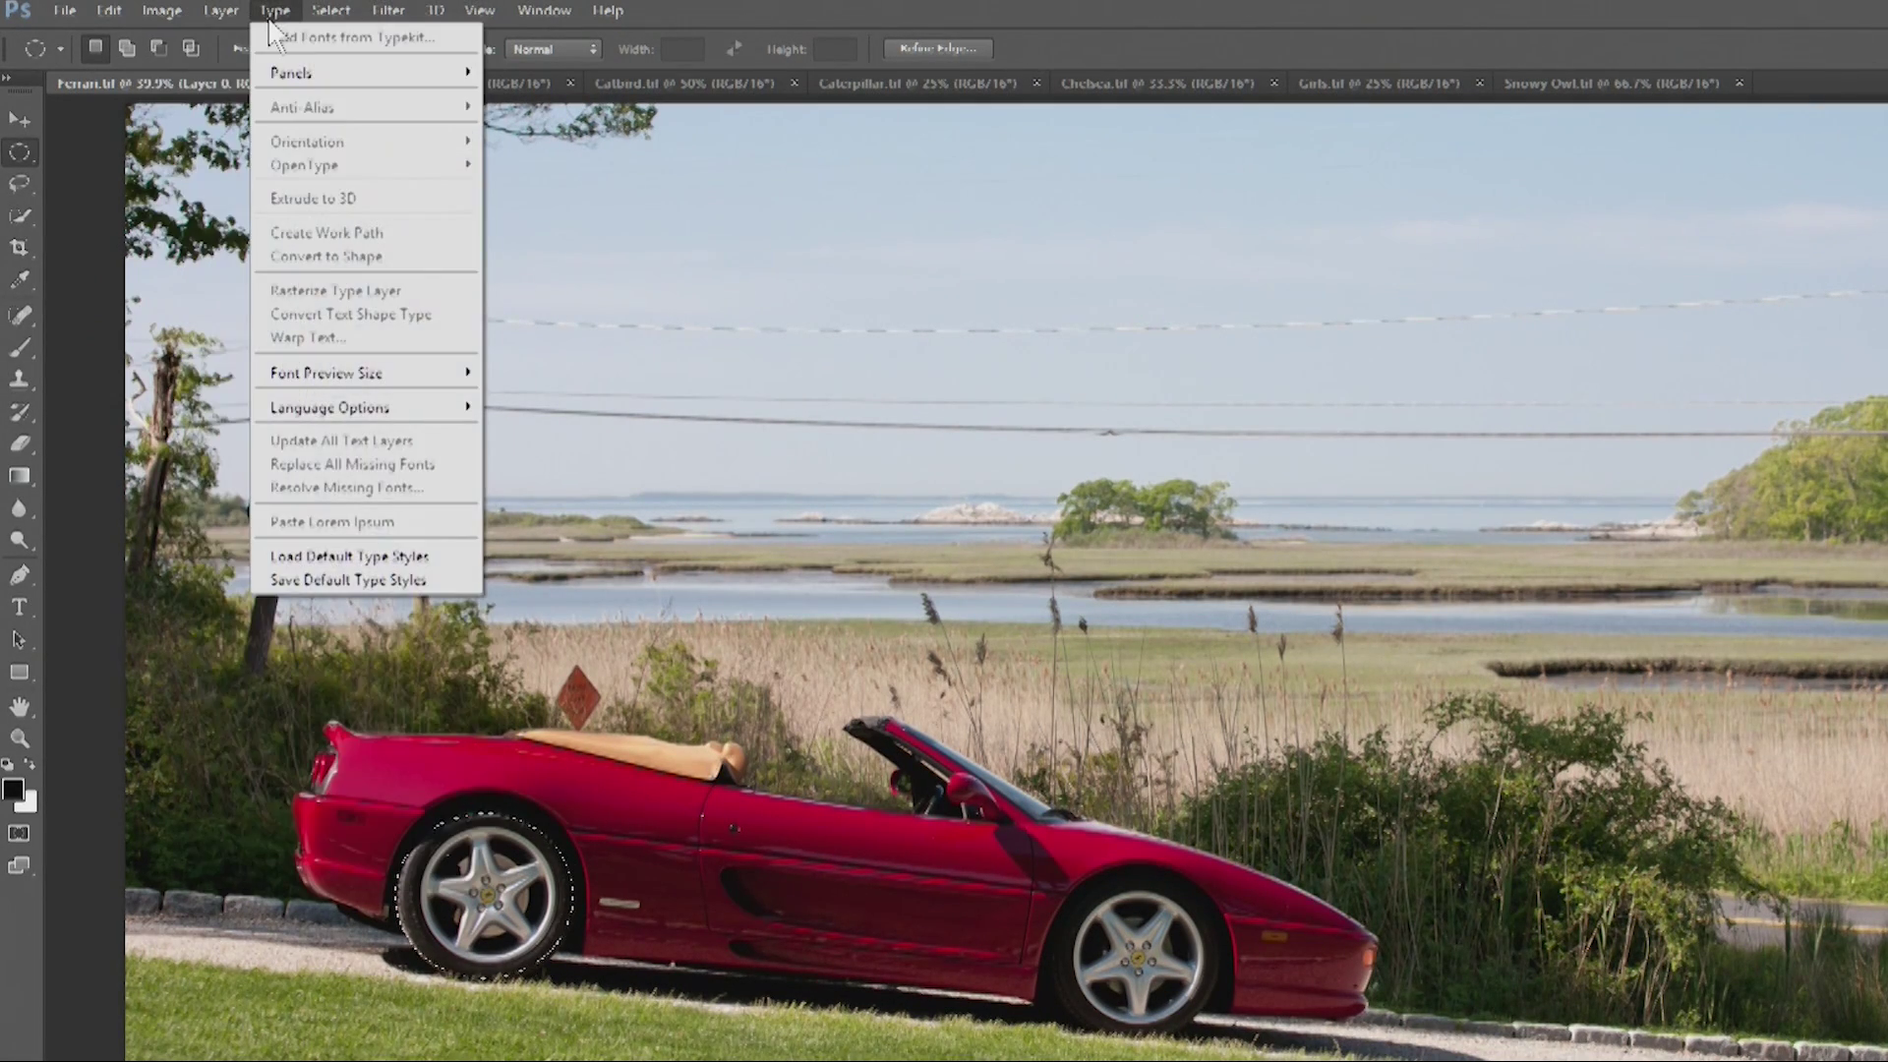
click(234, 27)
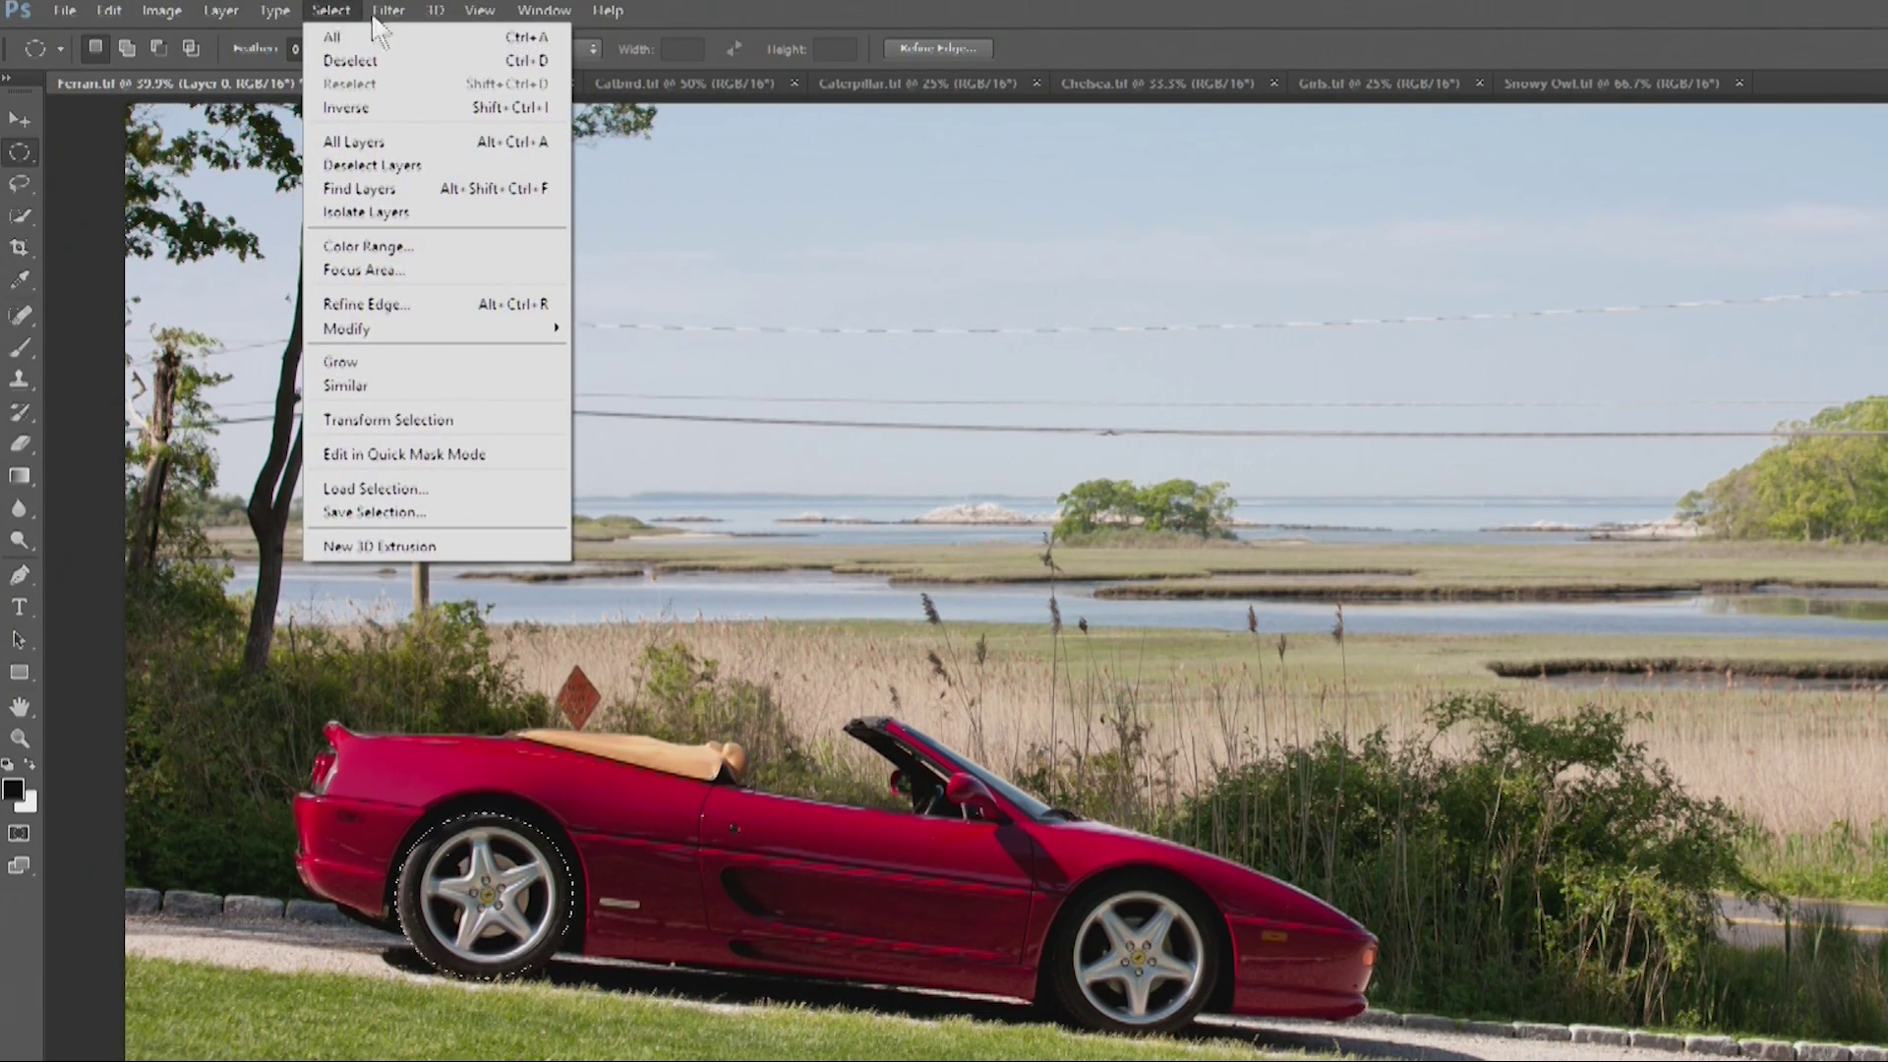
mouse_move(391, 17)
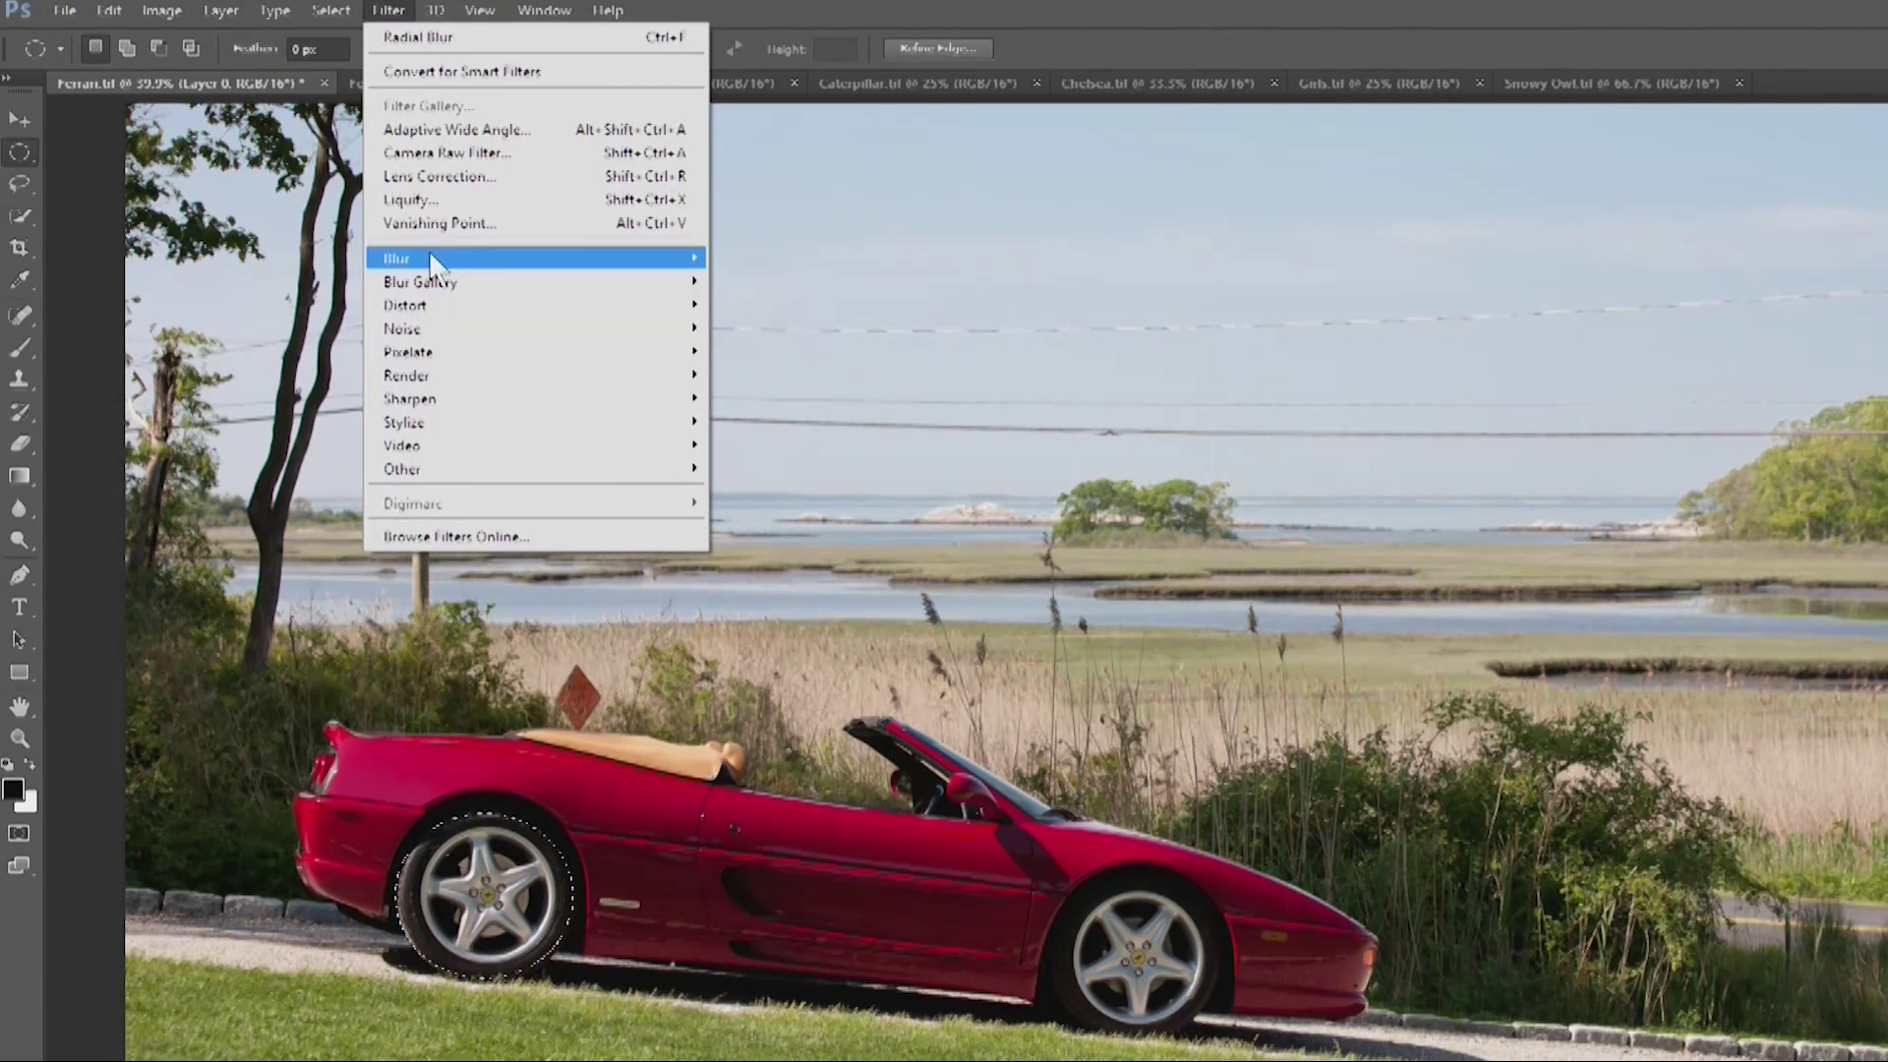
mouse_move(418, 261)
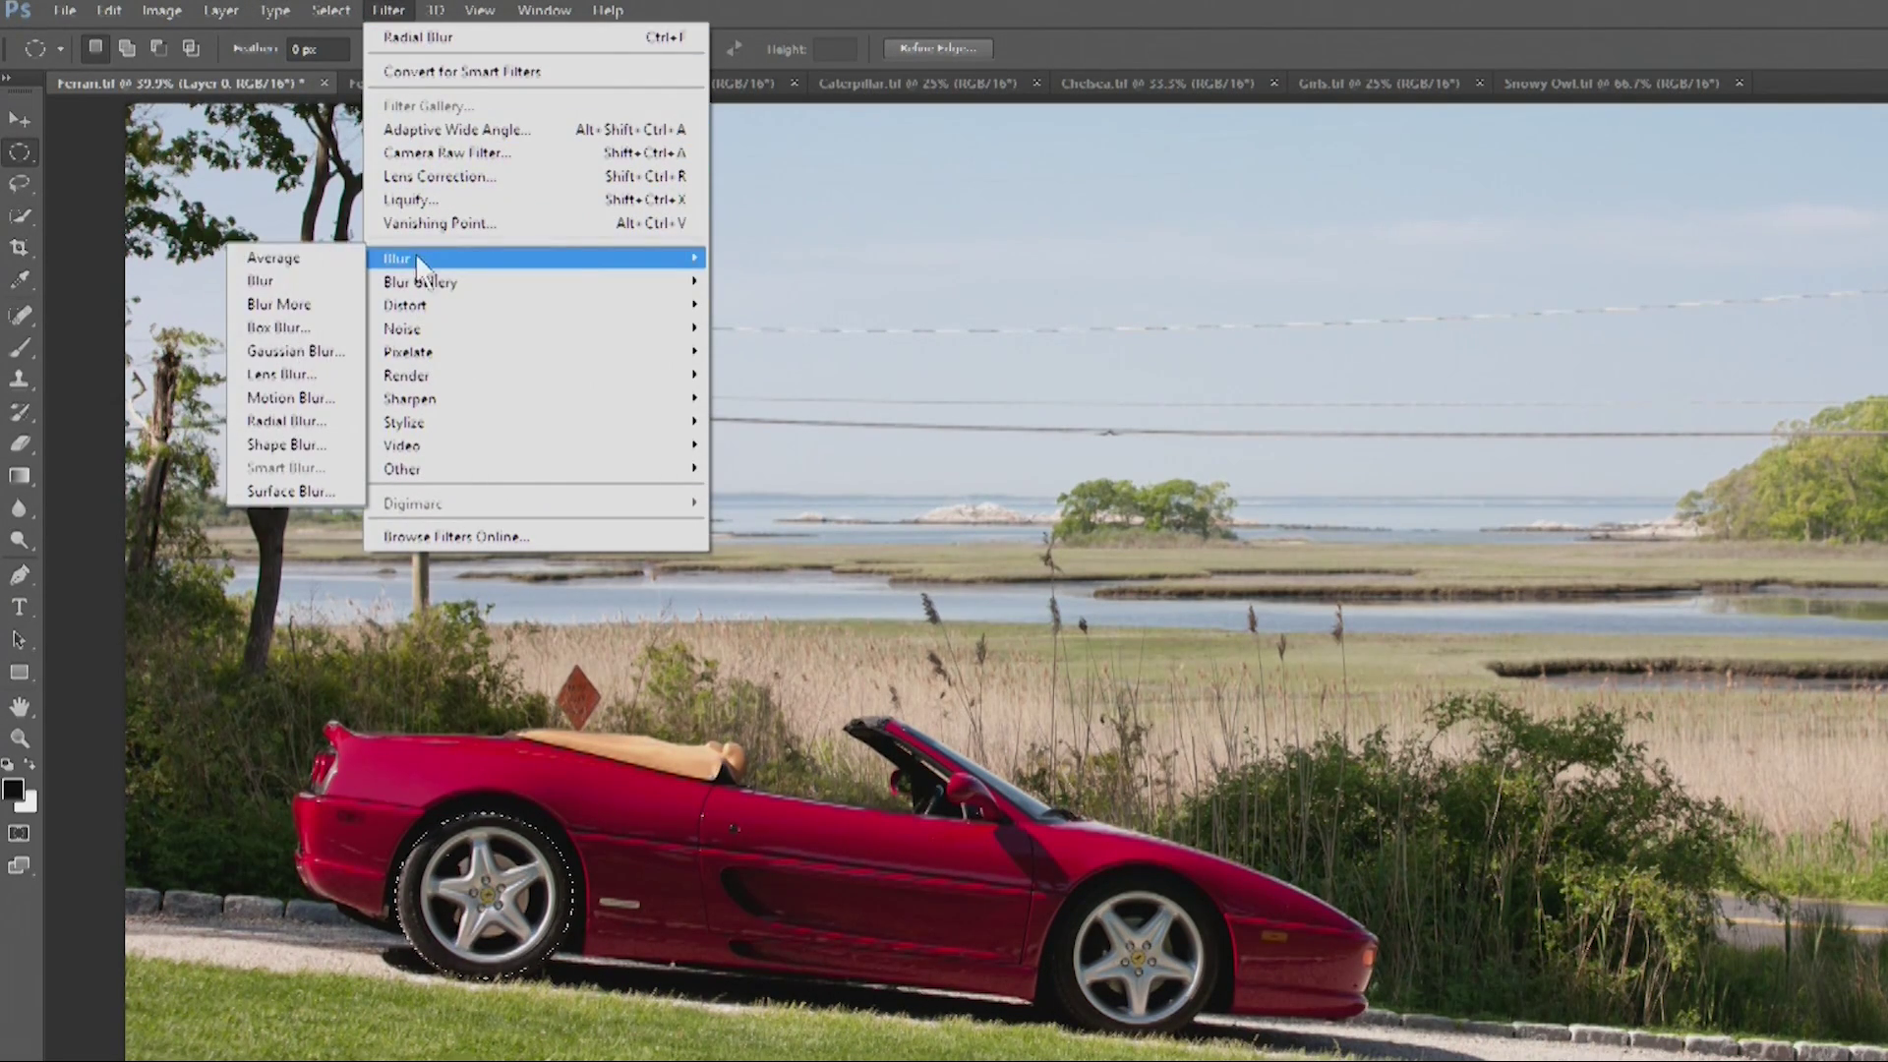
click(288, 421)
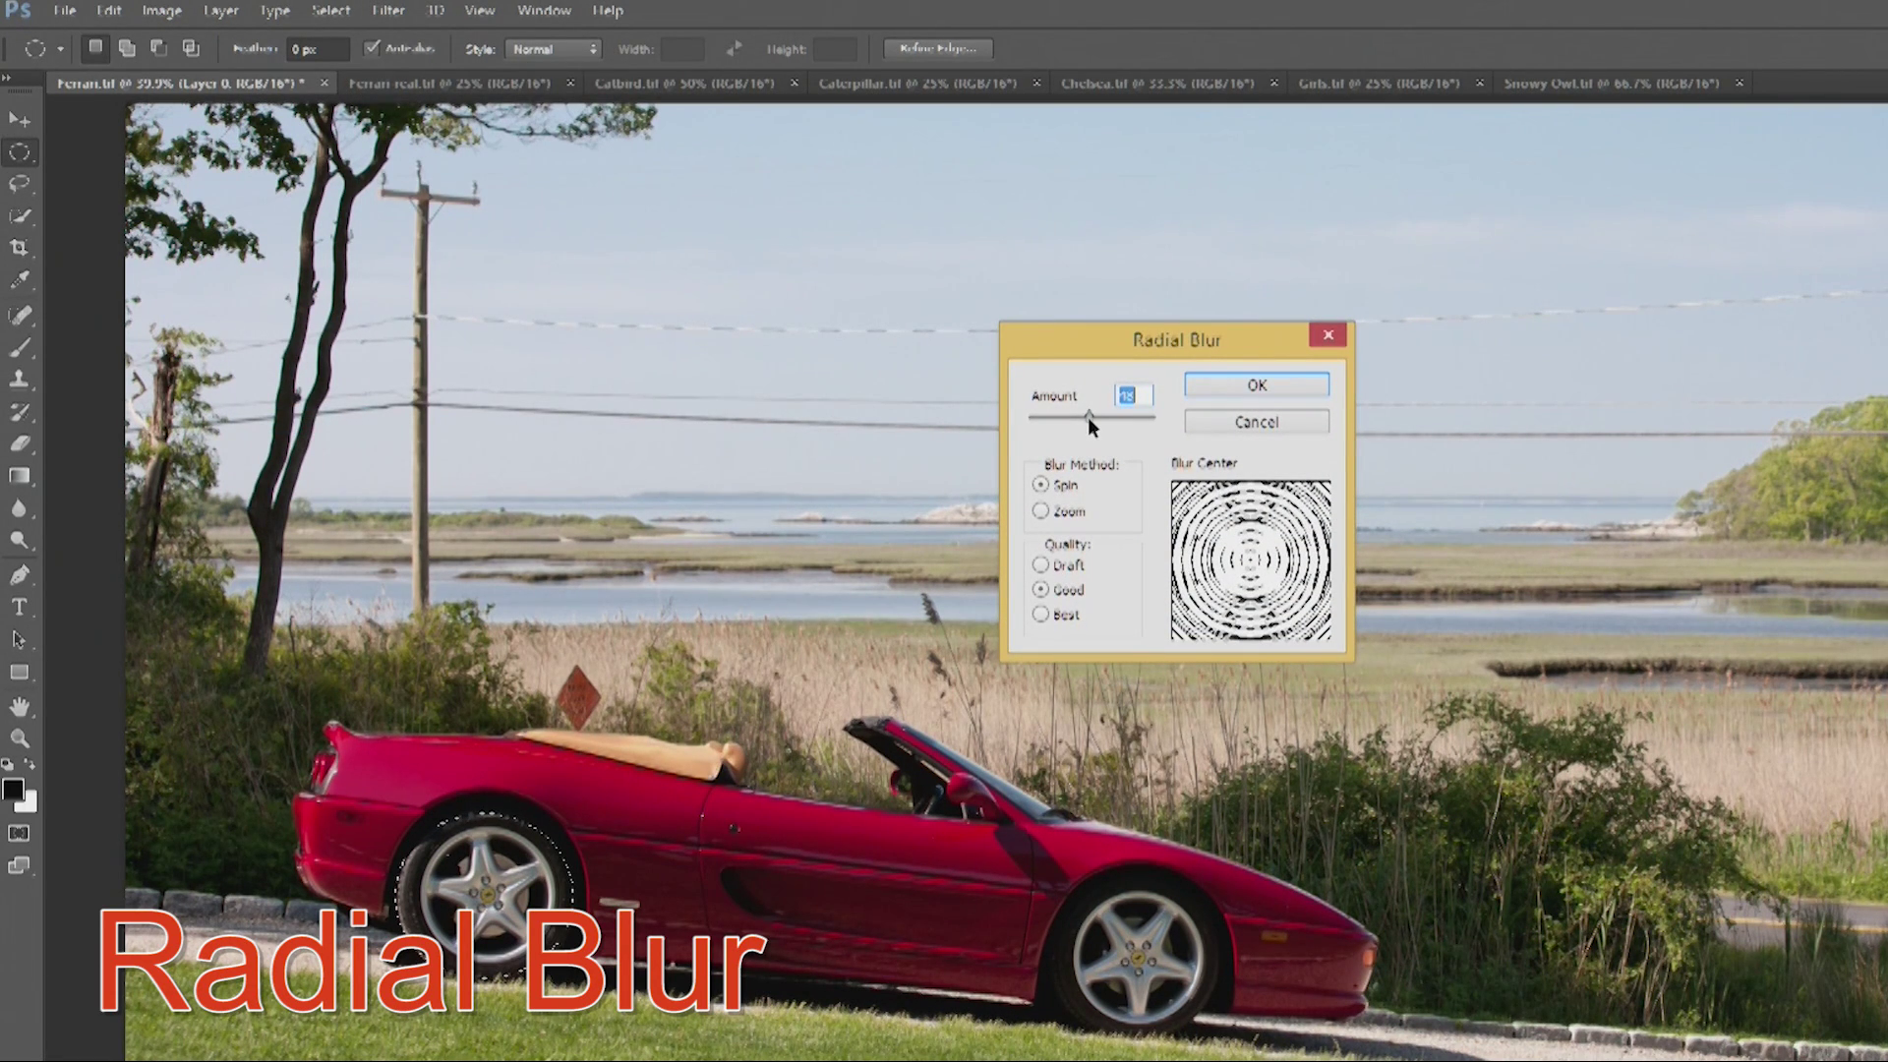
mouse_move(1090, 425)
mouse_down()
mouse_move(1137, 417)
mouse_move(1034, 421)
mouse_move(1145, 418)
mouse_move(1094, 438)
mouse_move(1148, 418)
mouse_move(1086, 413)
mouse_move(1114, 417)
mouse_up()
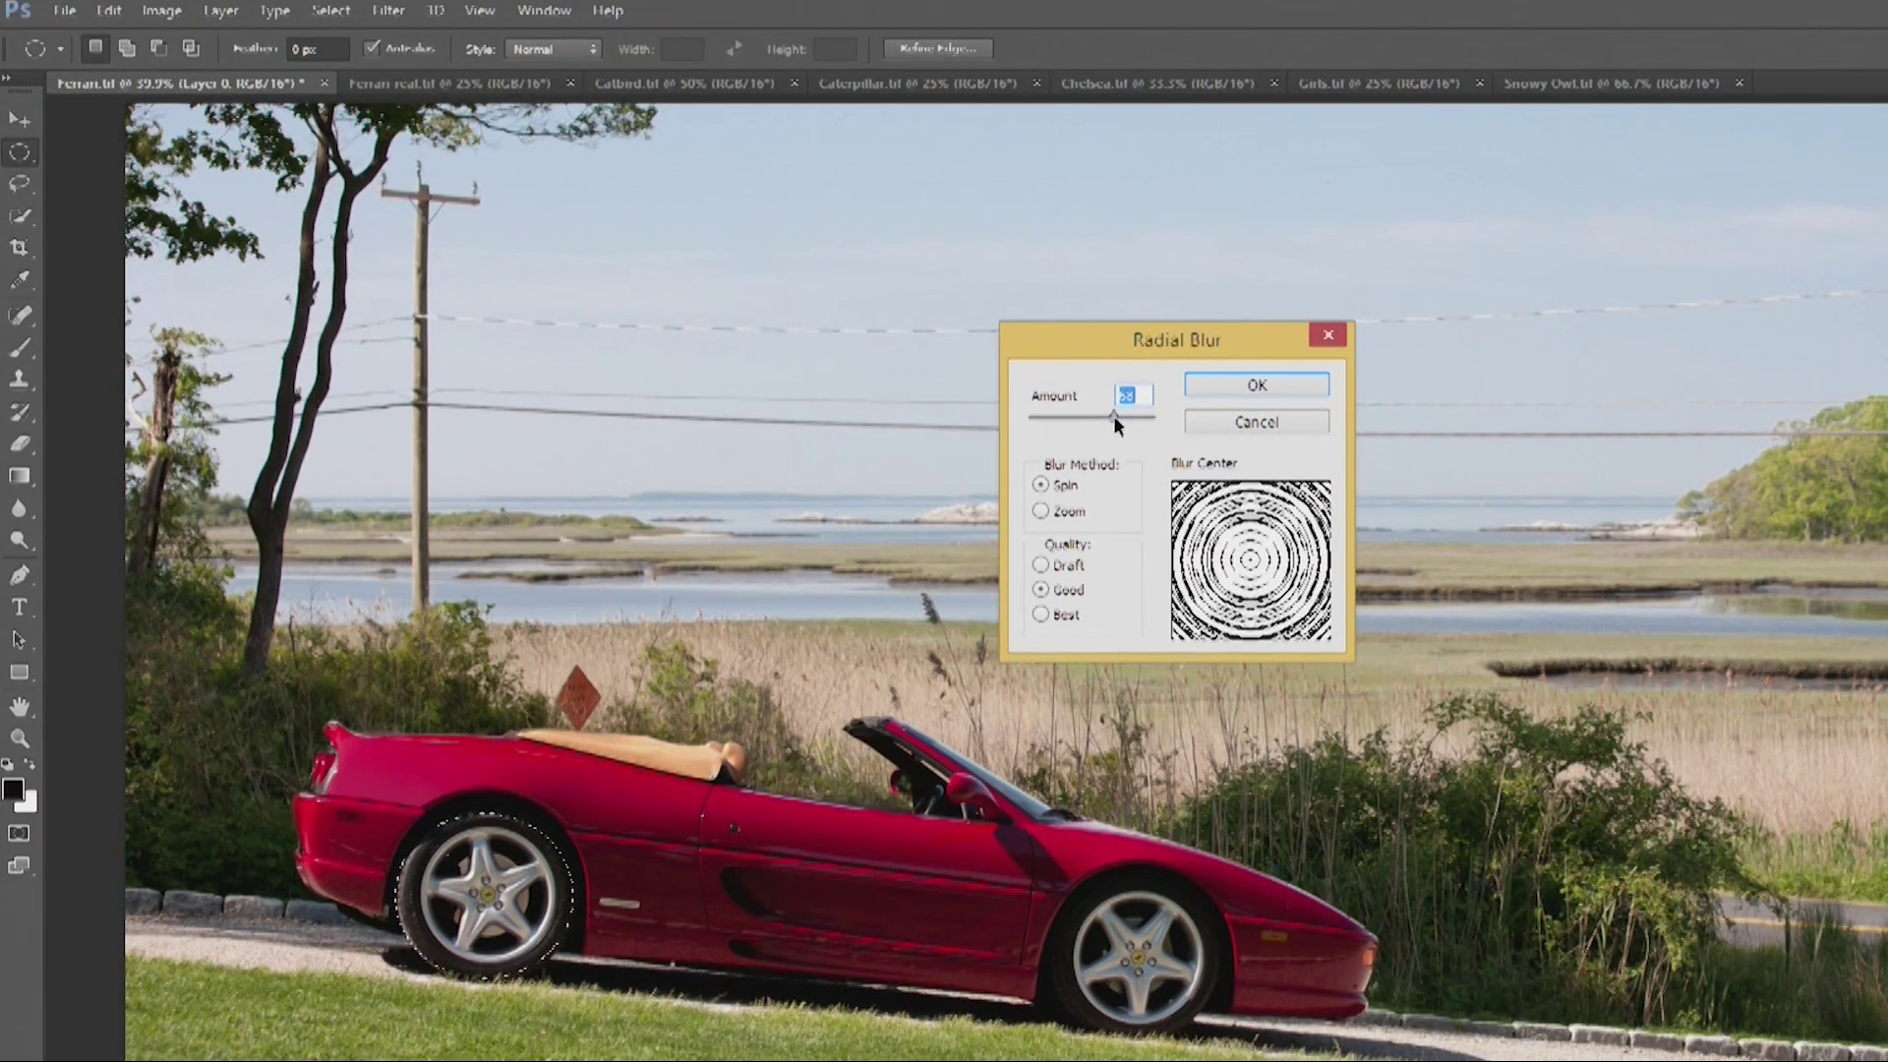
drag(1114, 417, 1126, 417)
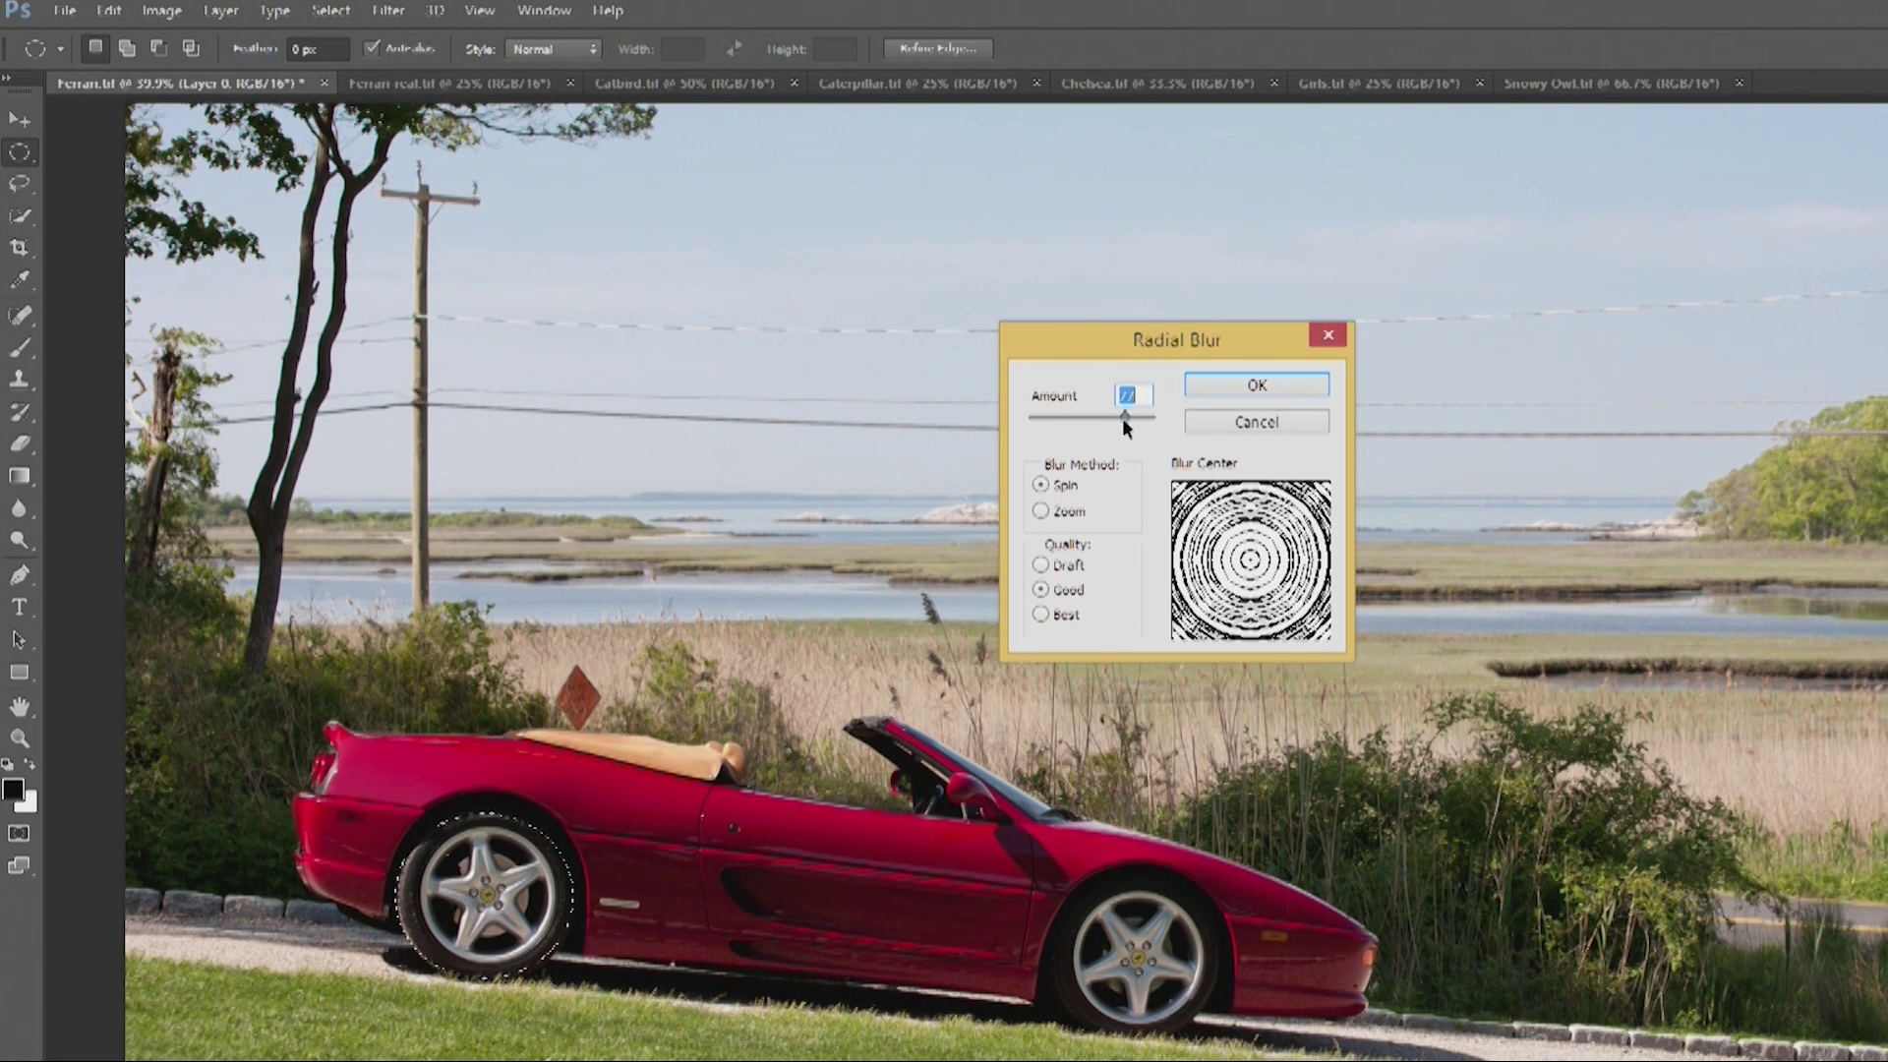
click(1068, 619)
drag(1127, 421, 1122, 417)
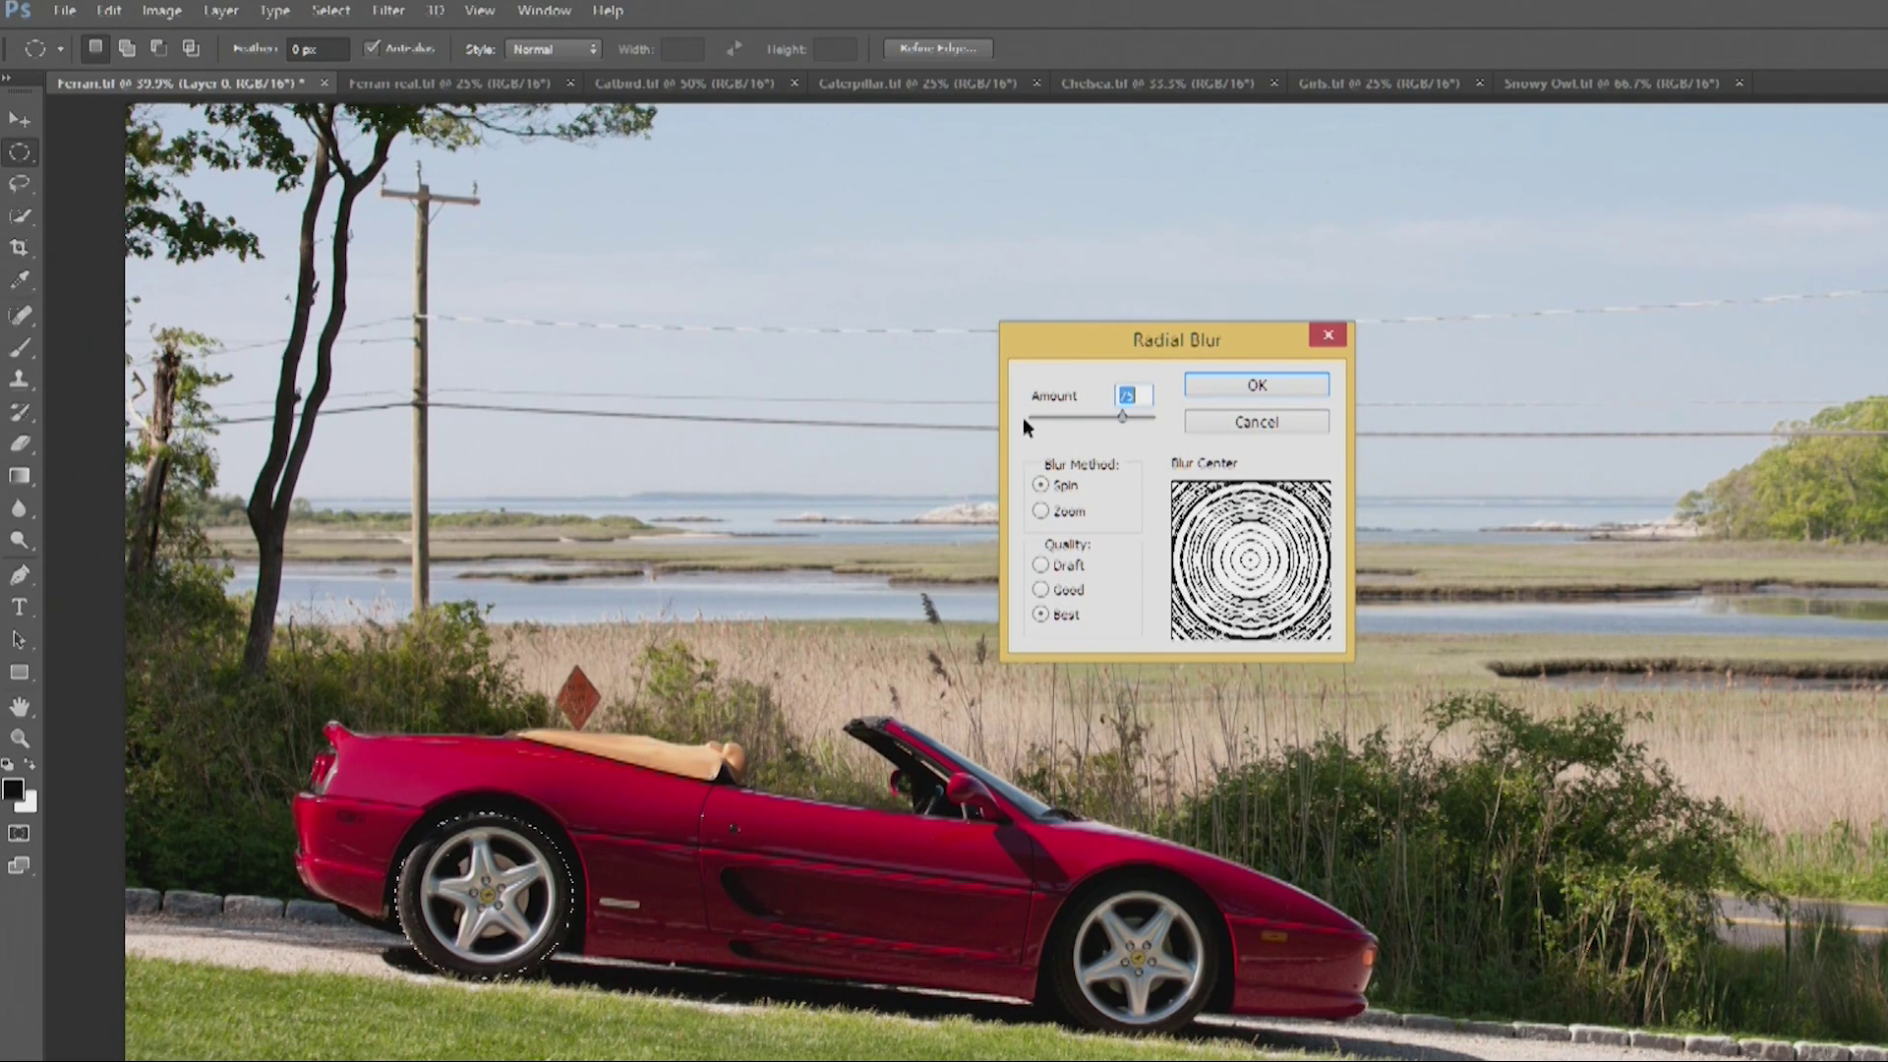
click(1221, 384)
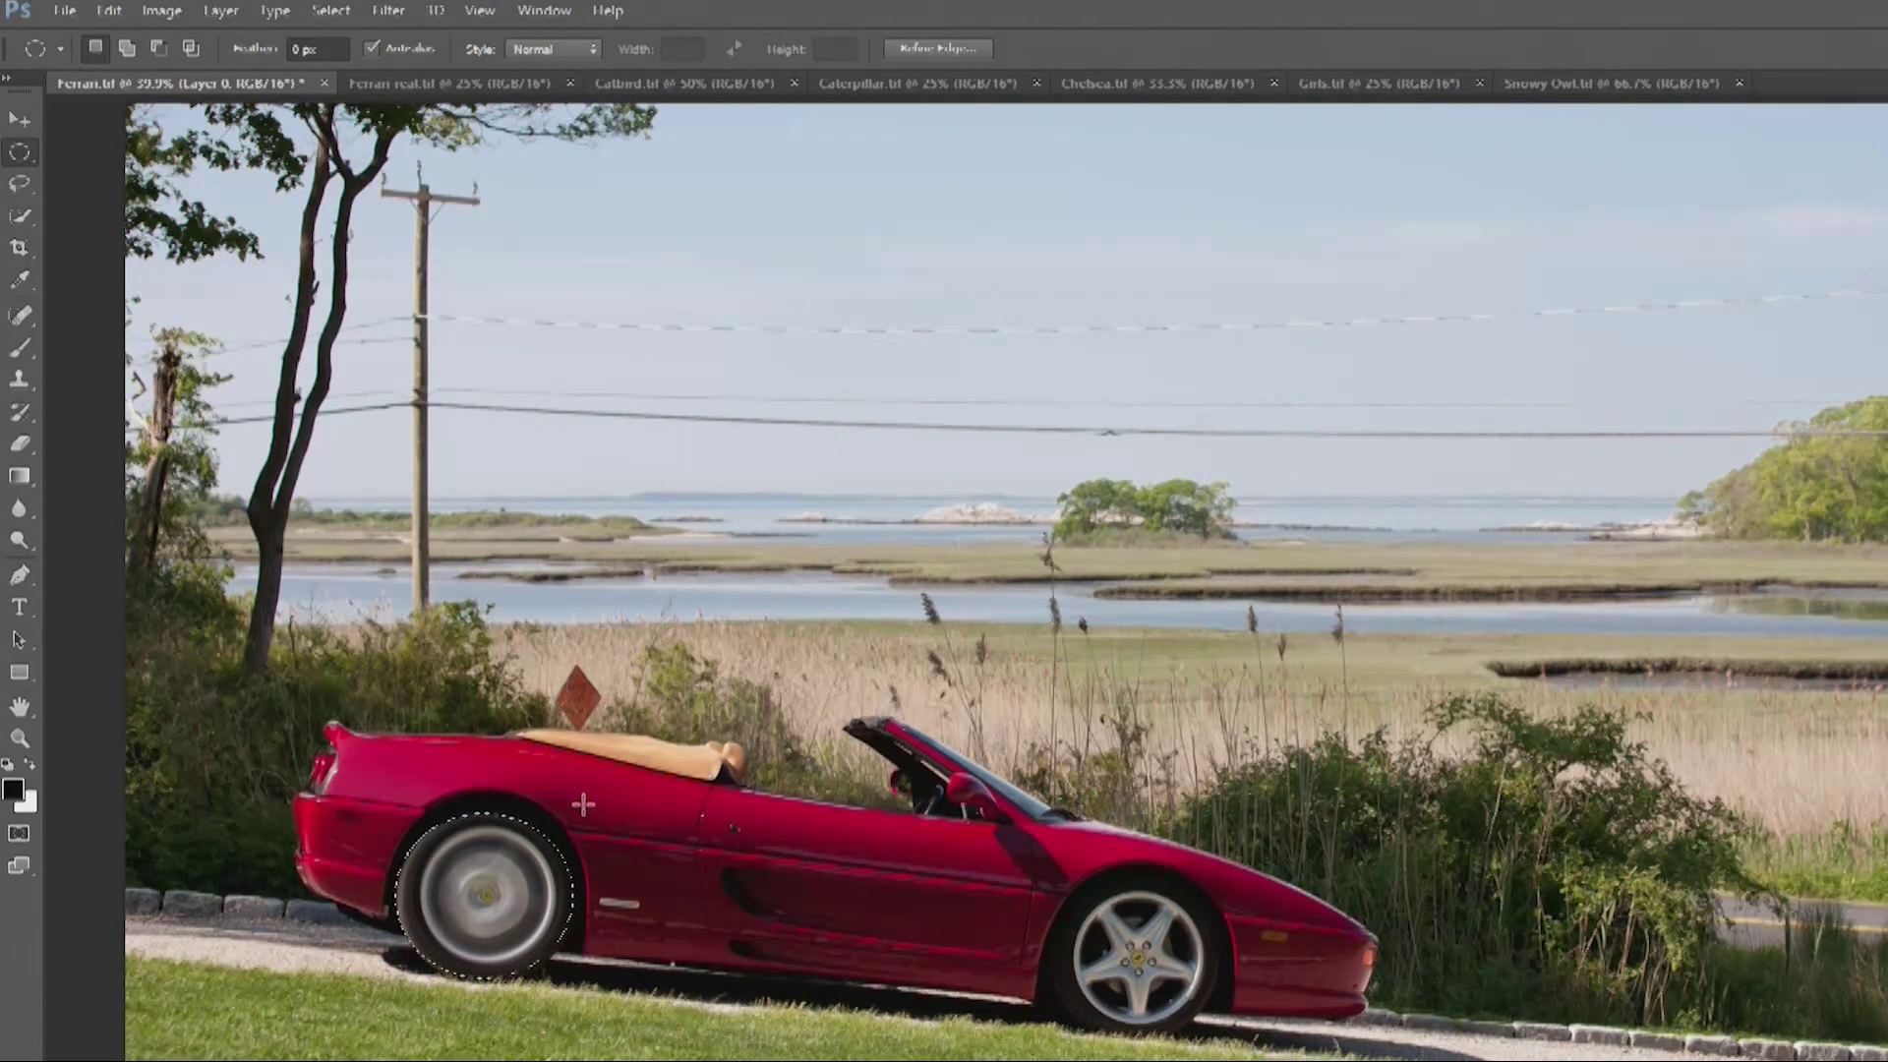
key(ctrl+z)
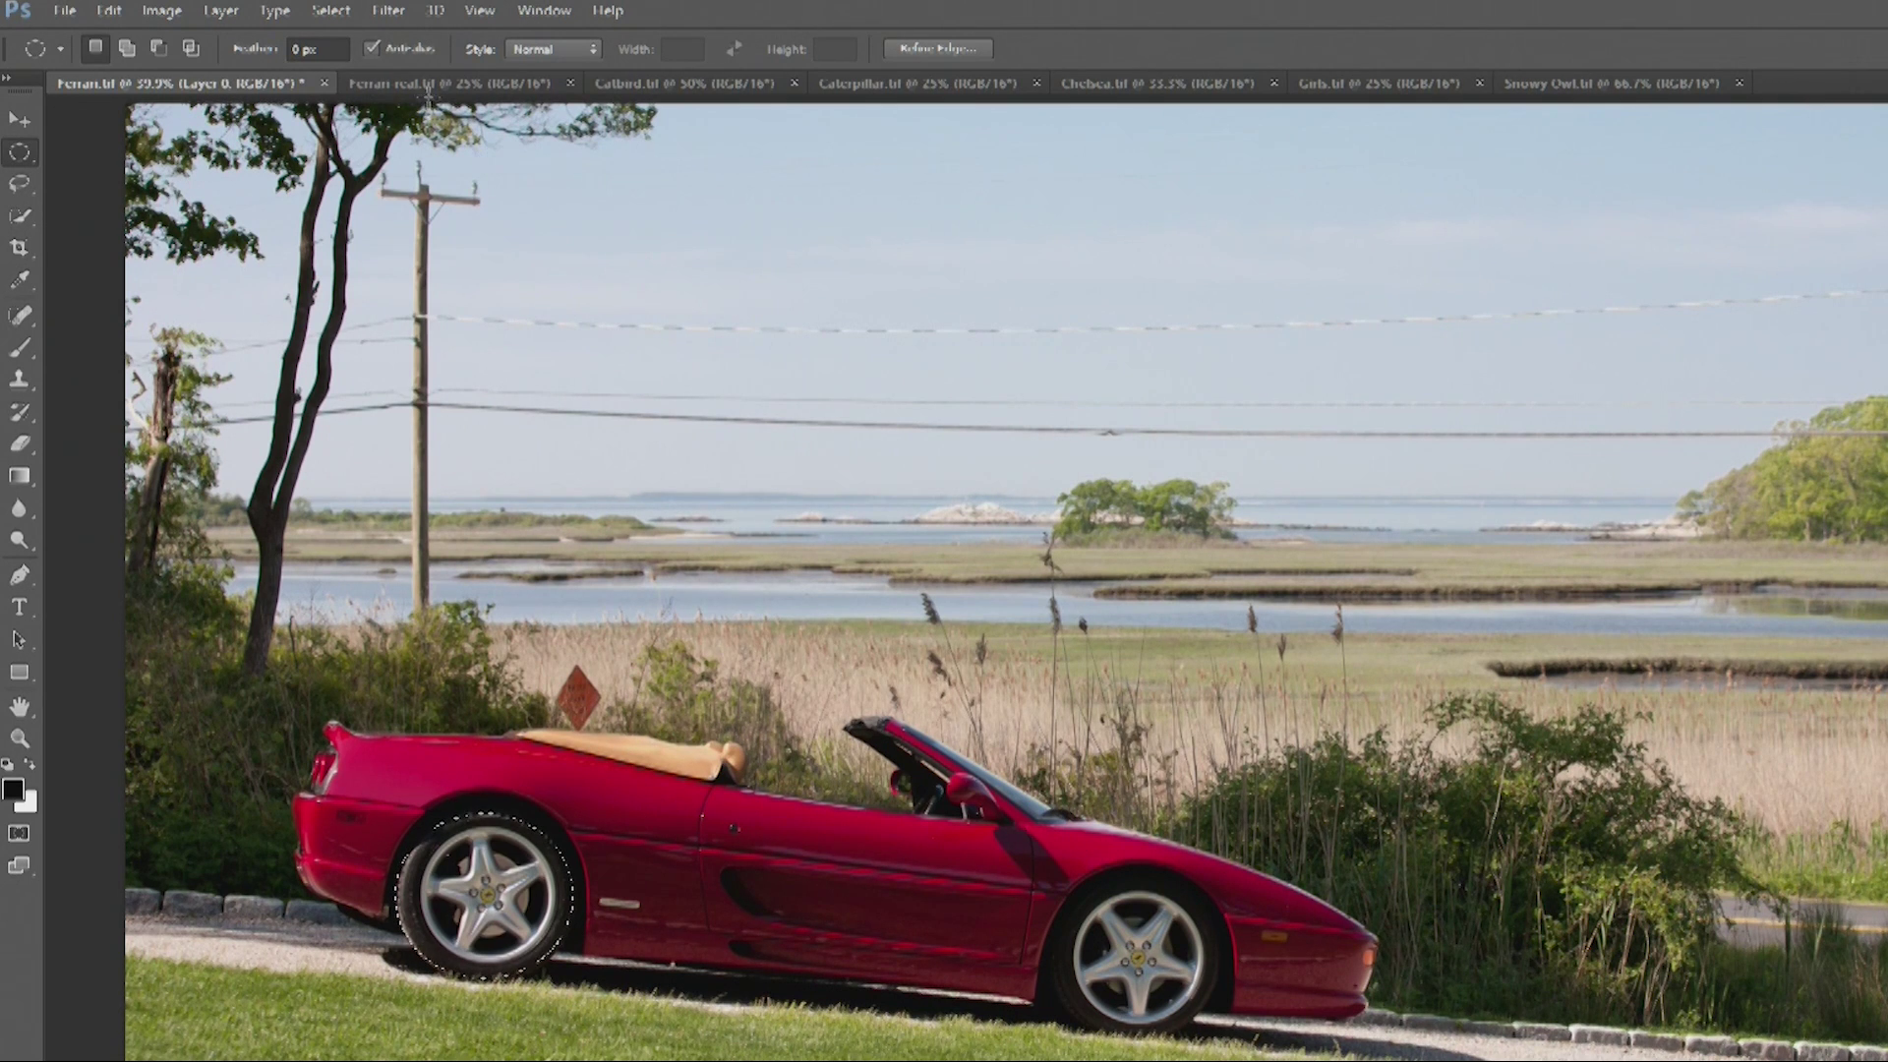
- Reapply the Spin Radial Blur to the rear wheel with a gentler amount of 16
click(330, 12)
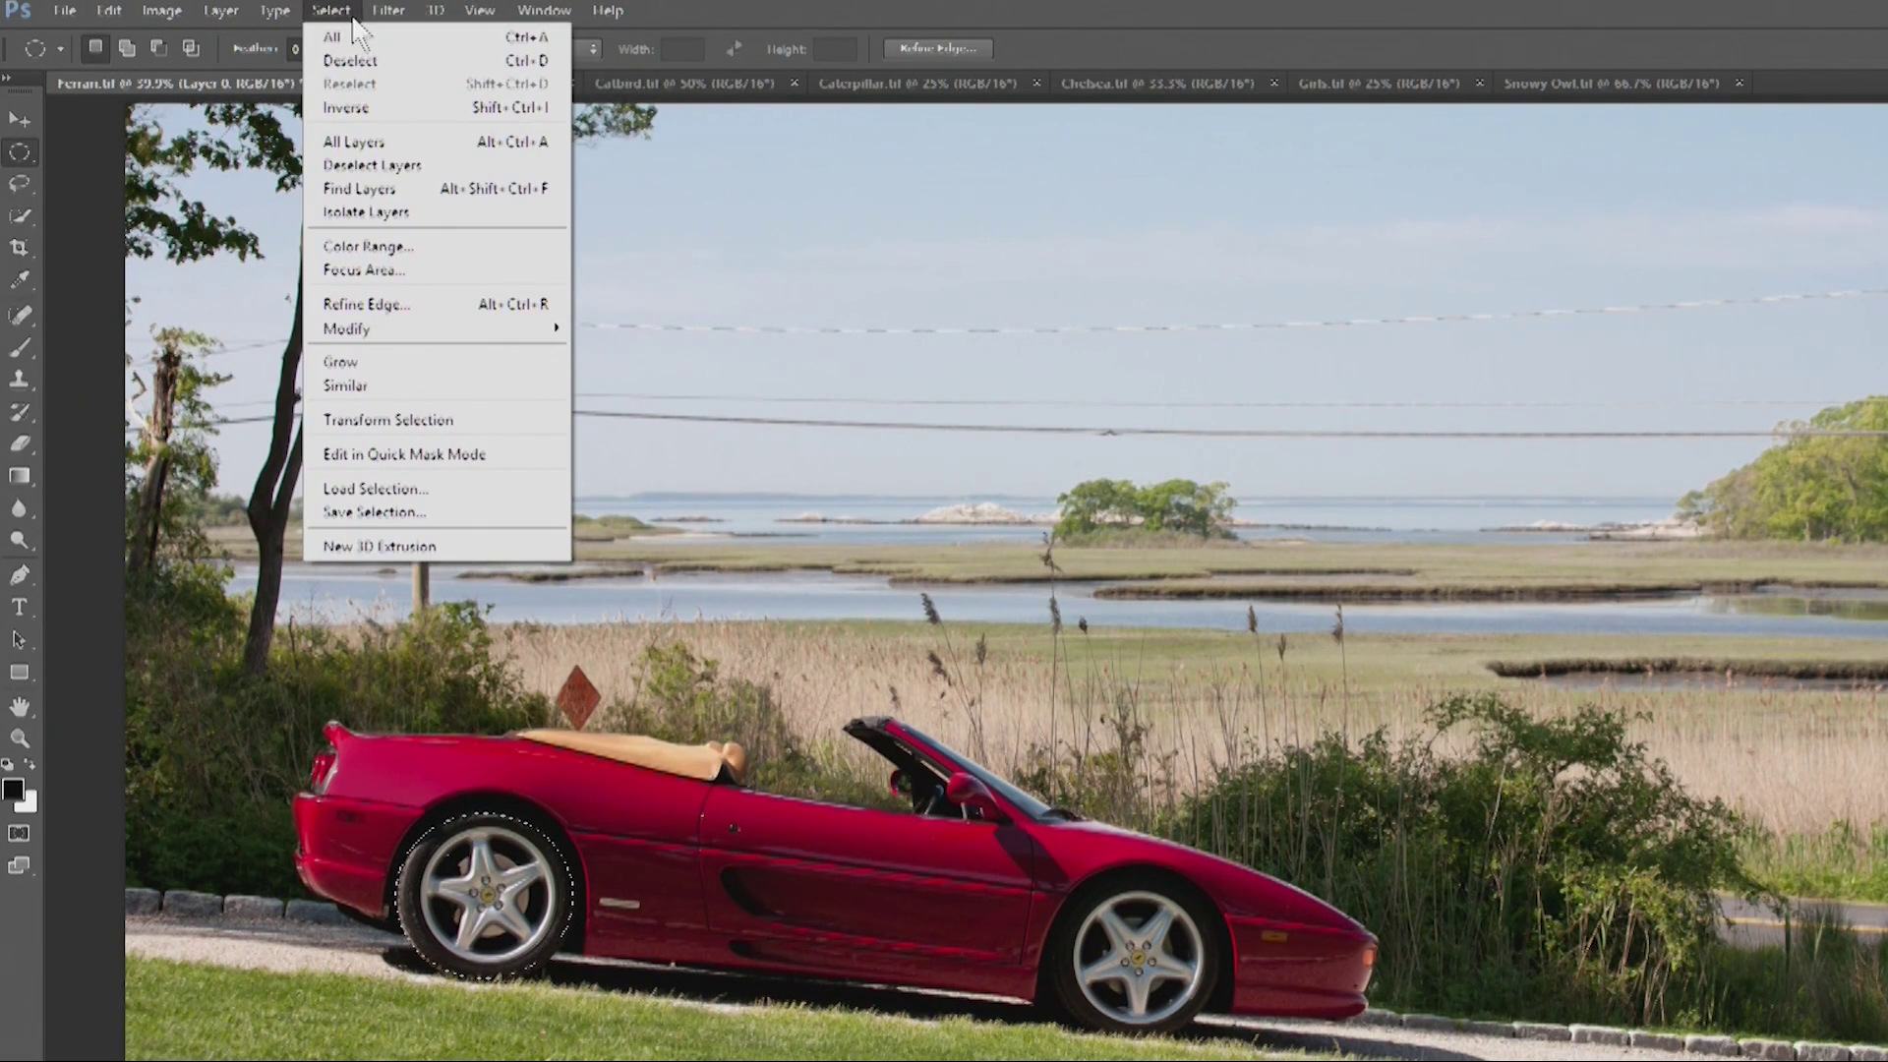
mouse_move(388, 11)
mouse_move(444, 257)
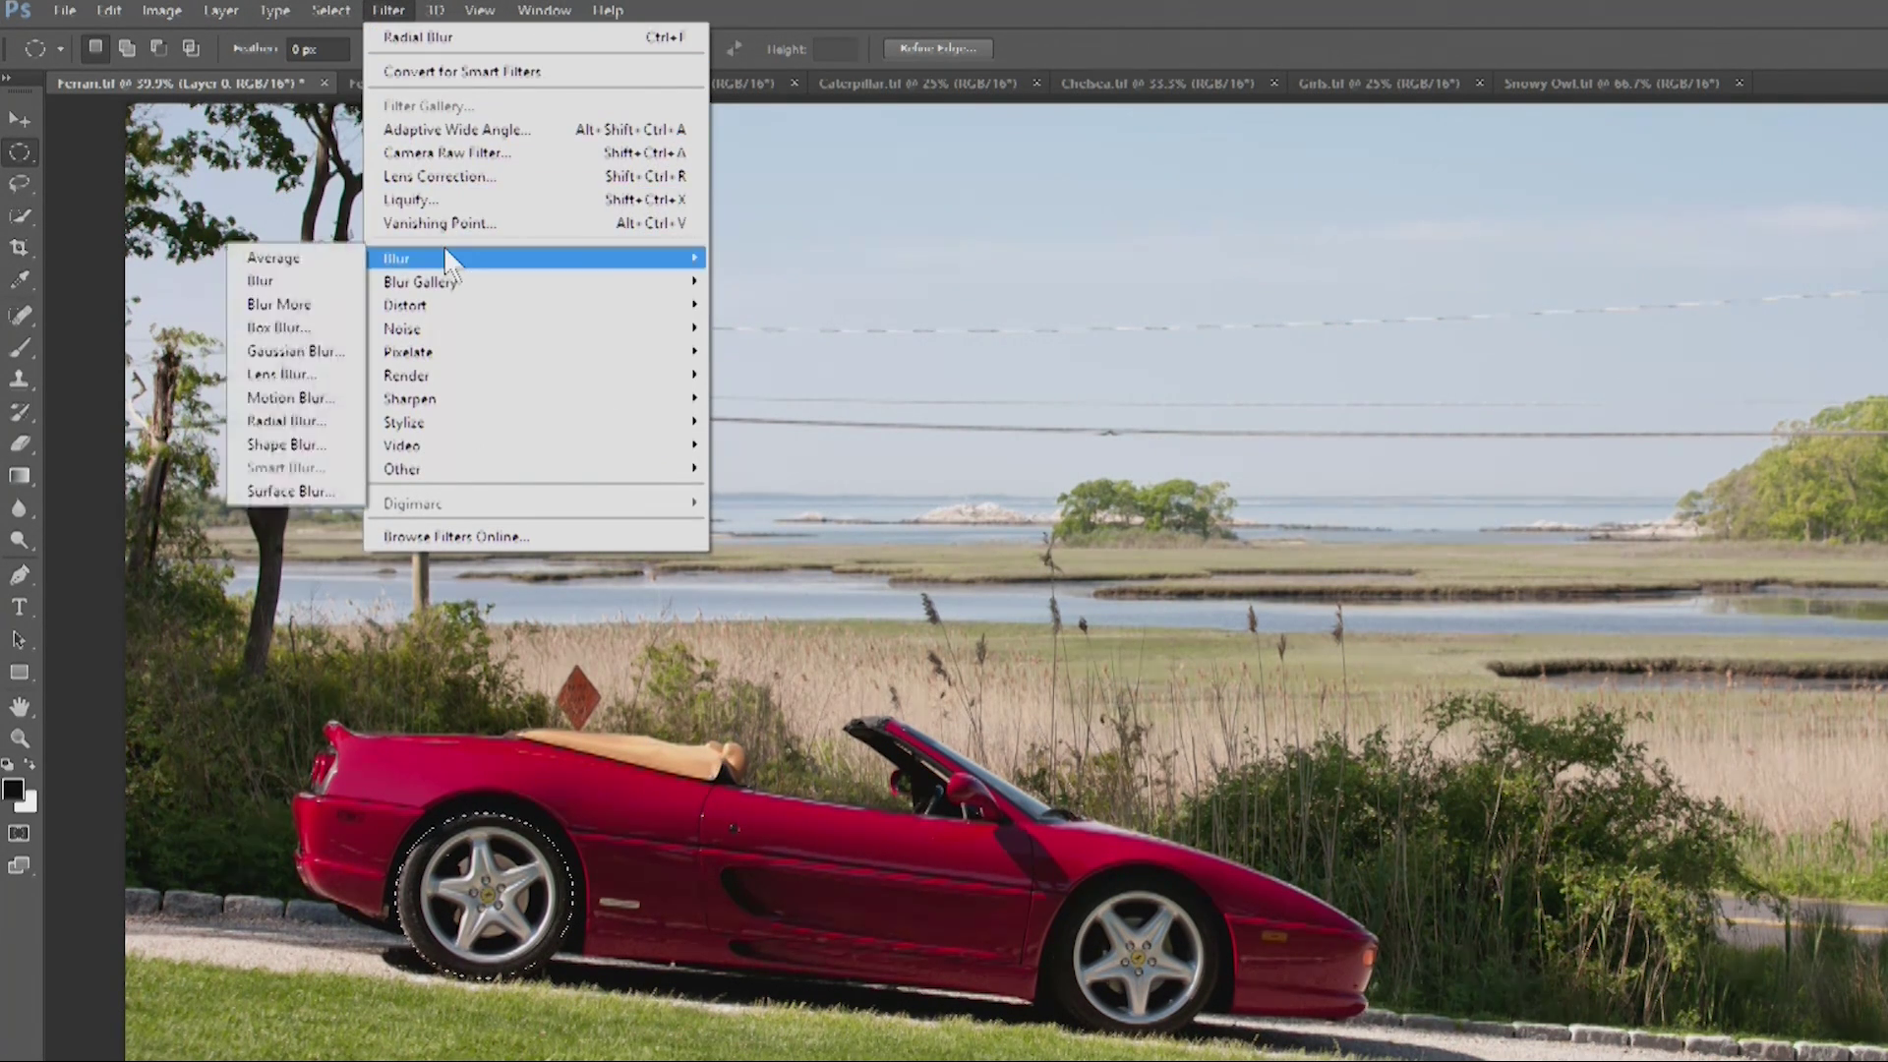
click(286, 421)
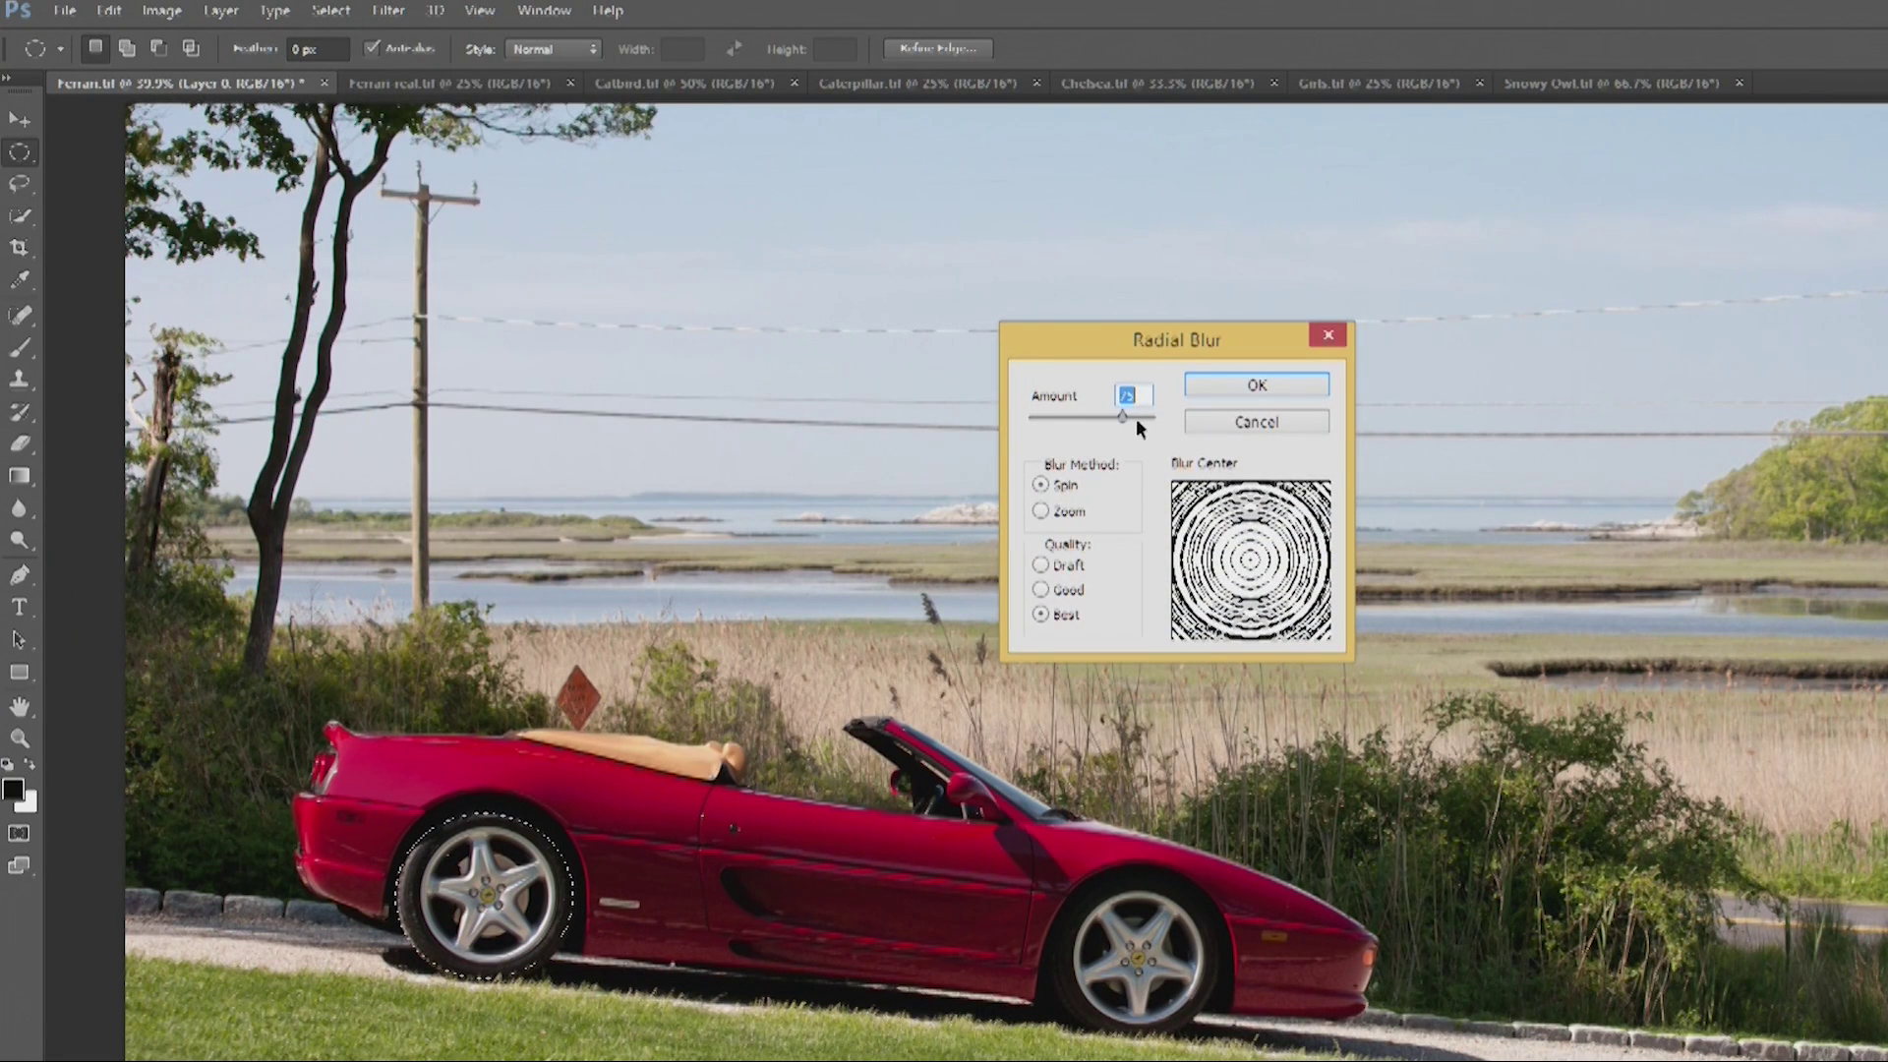
drag(1123, 415, 1088, 416)
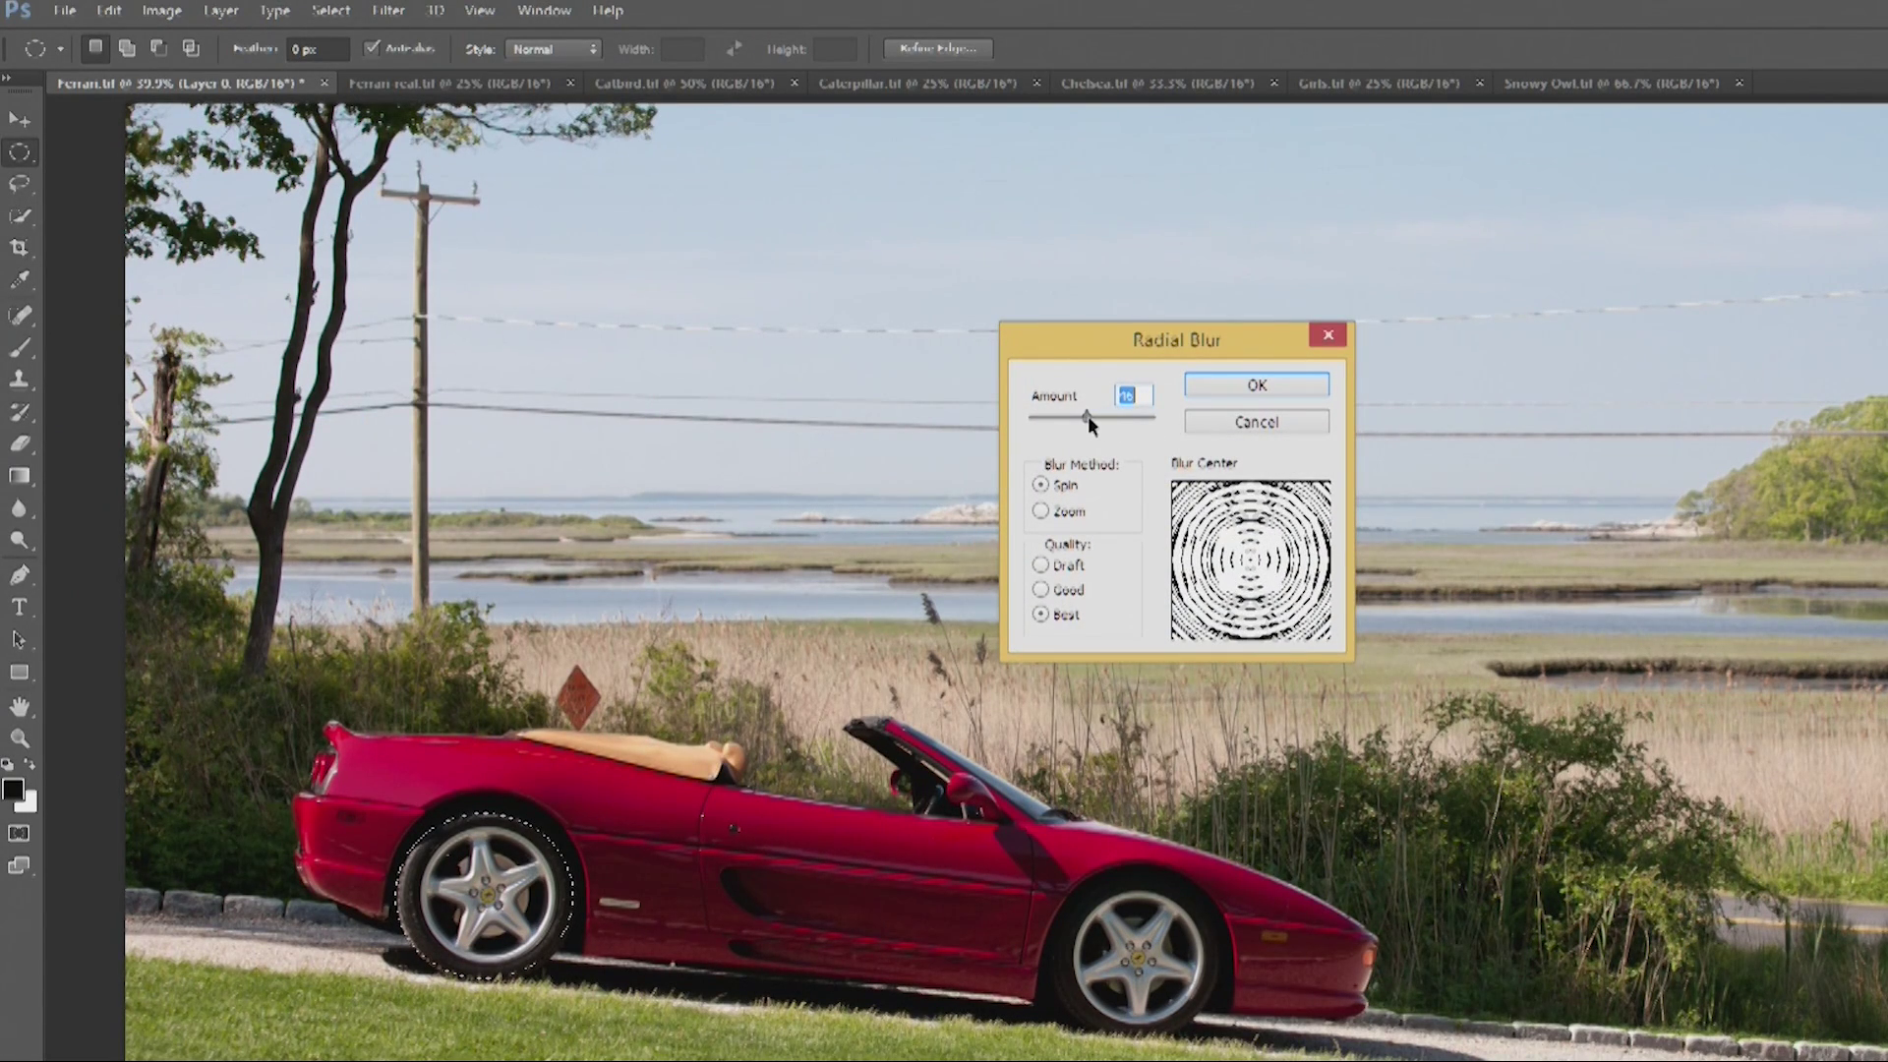
click(1245, 388)
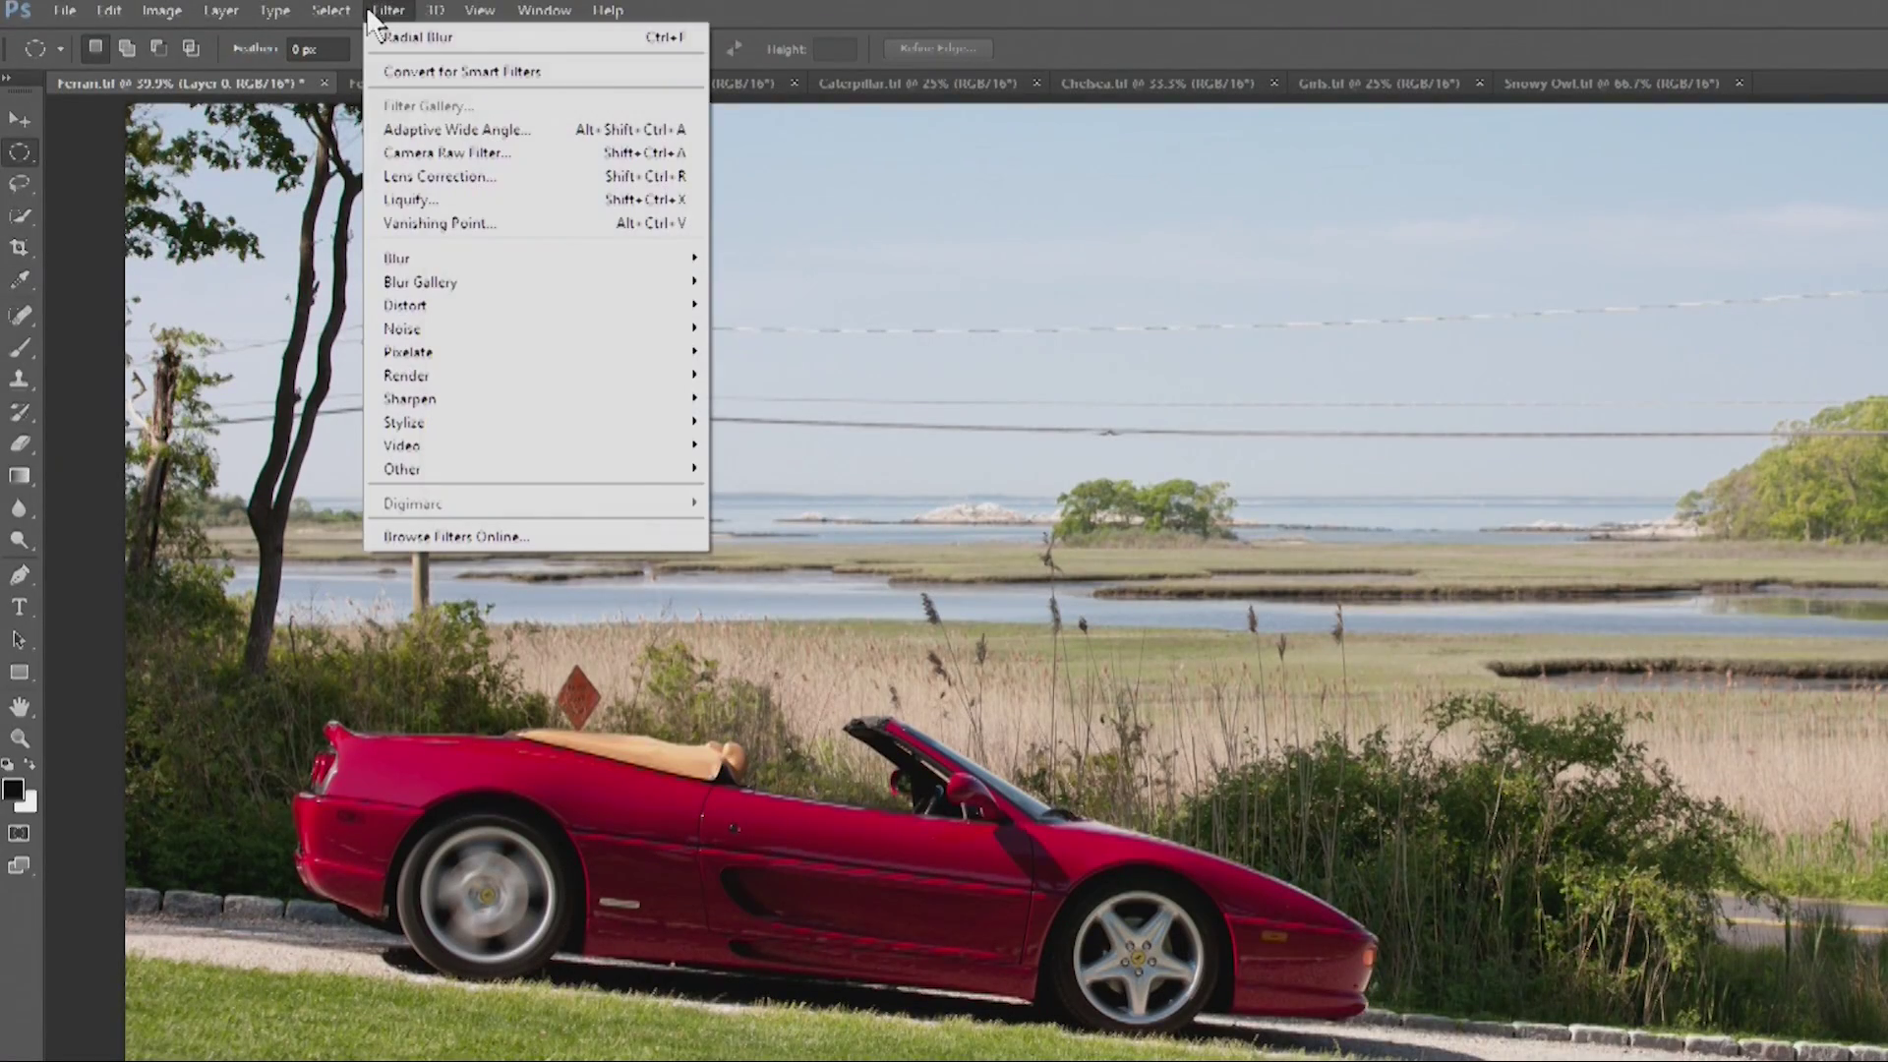
- Start a Blur Gallery Spin Blur, move its centre toward the front wheel, and view at 100%
mouse_move(439, 297)
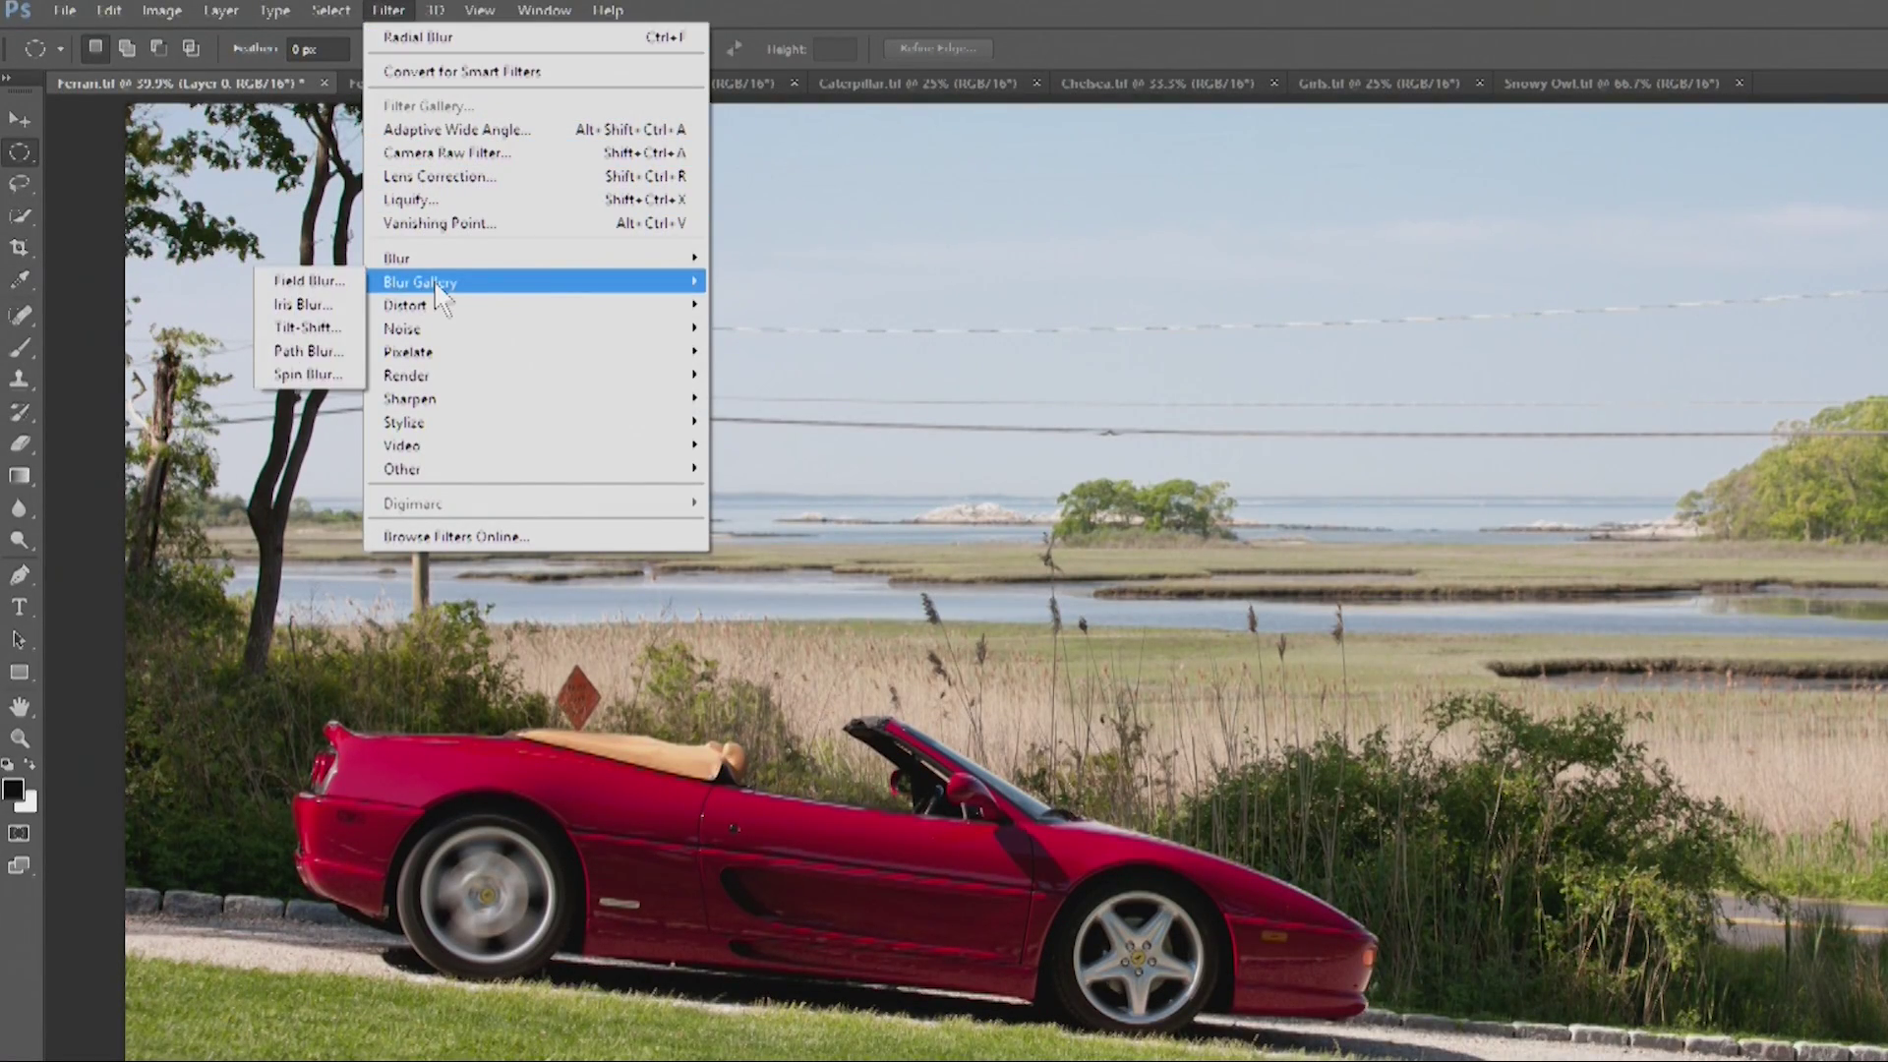
click(327, 372)
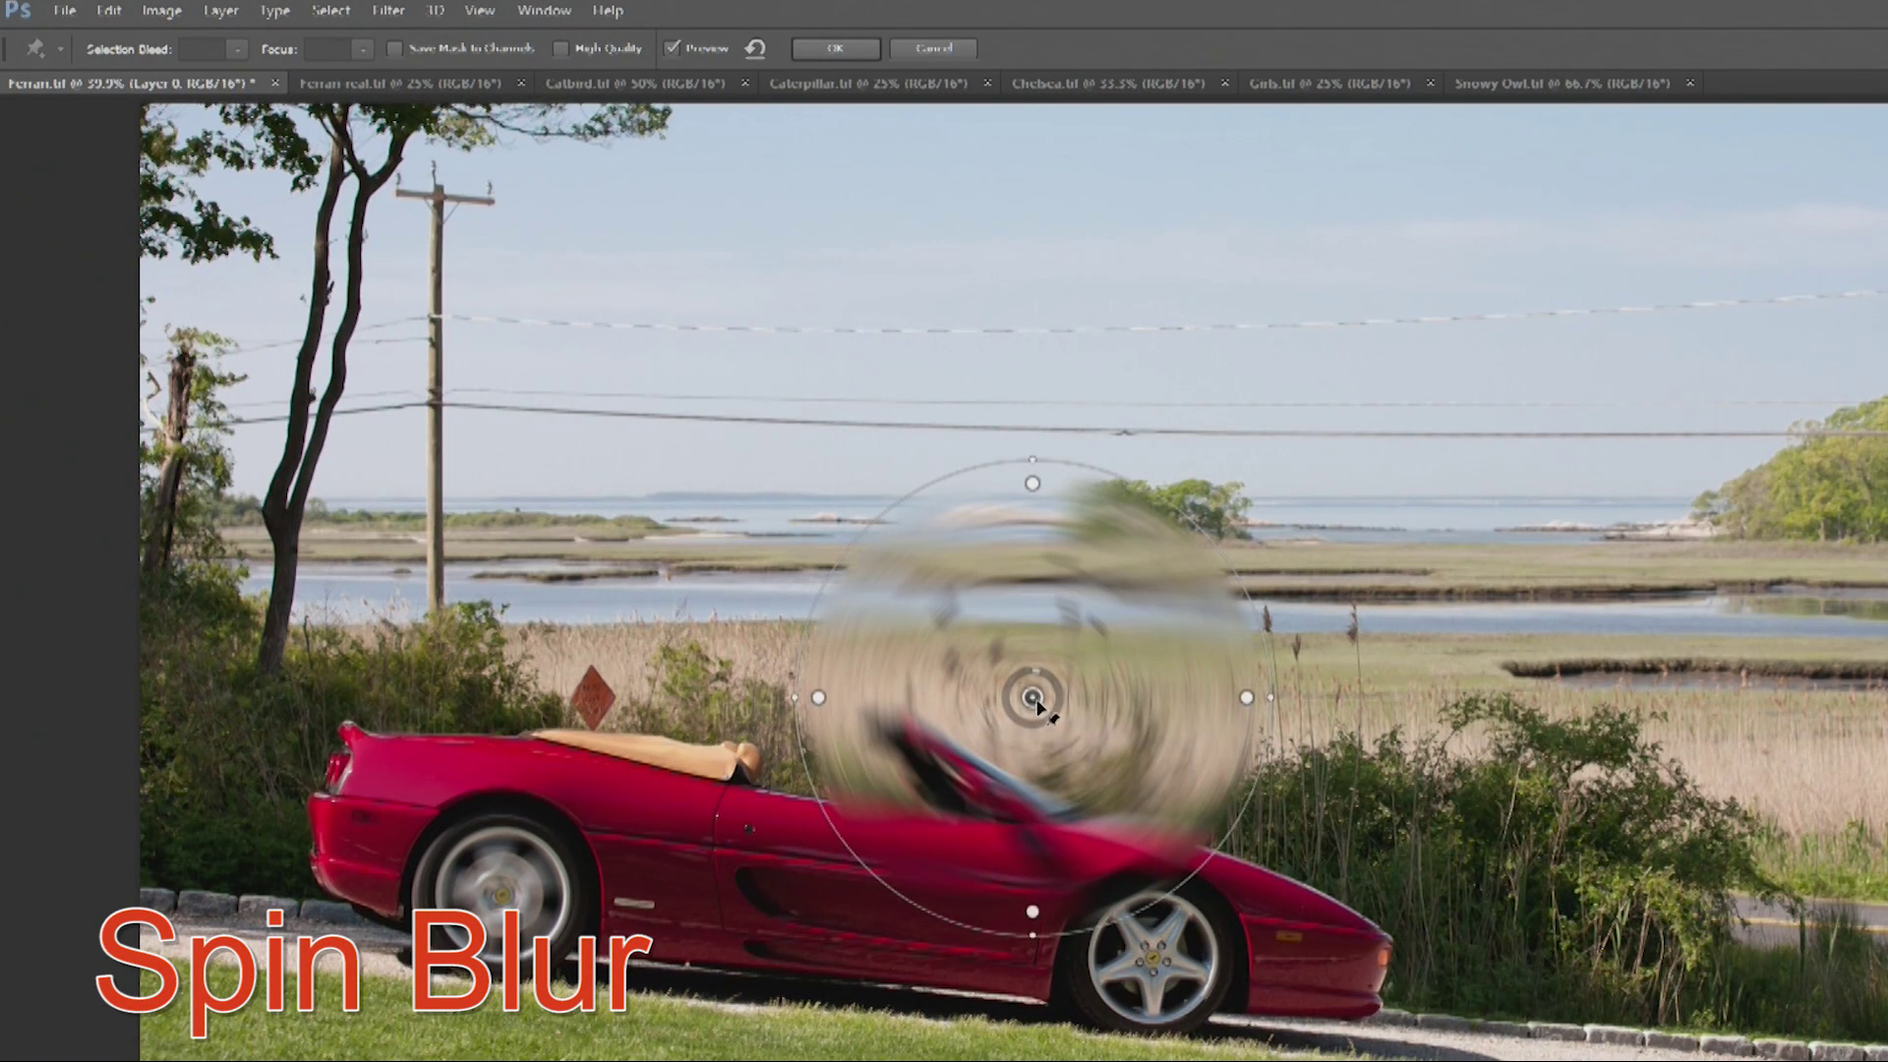
drag(1039, 705, 1091, 784)
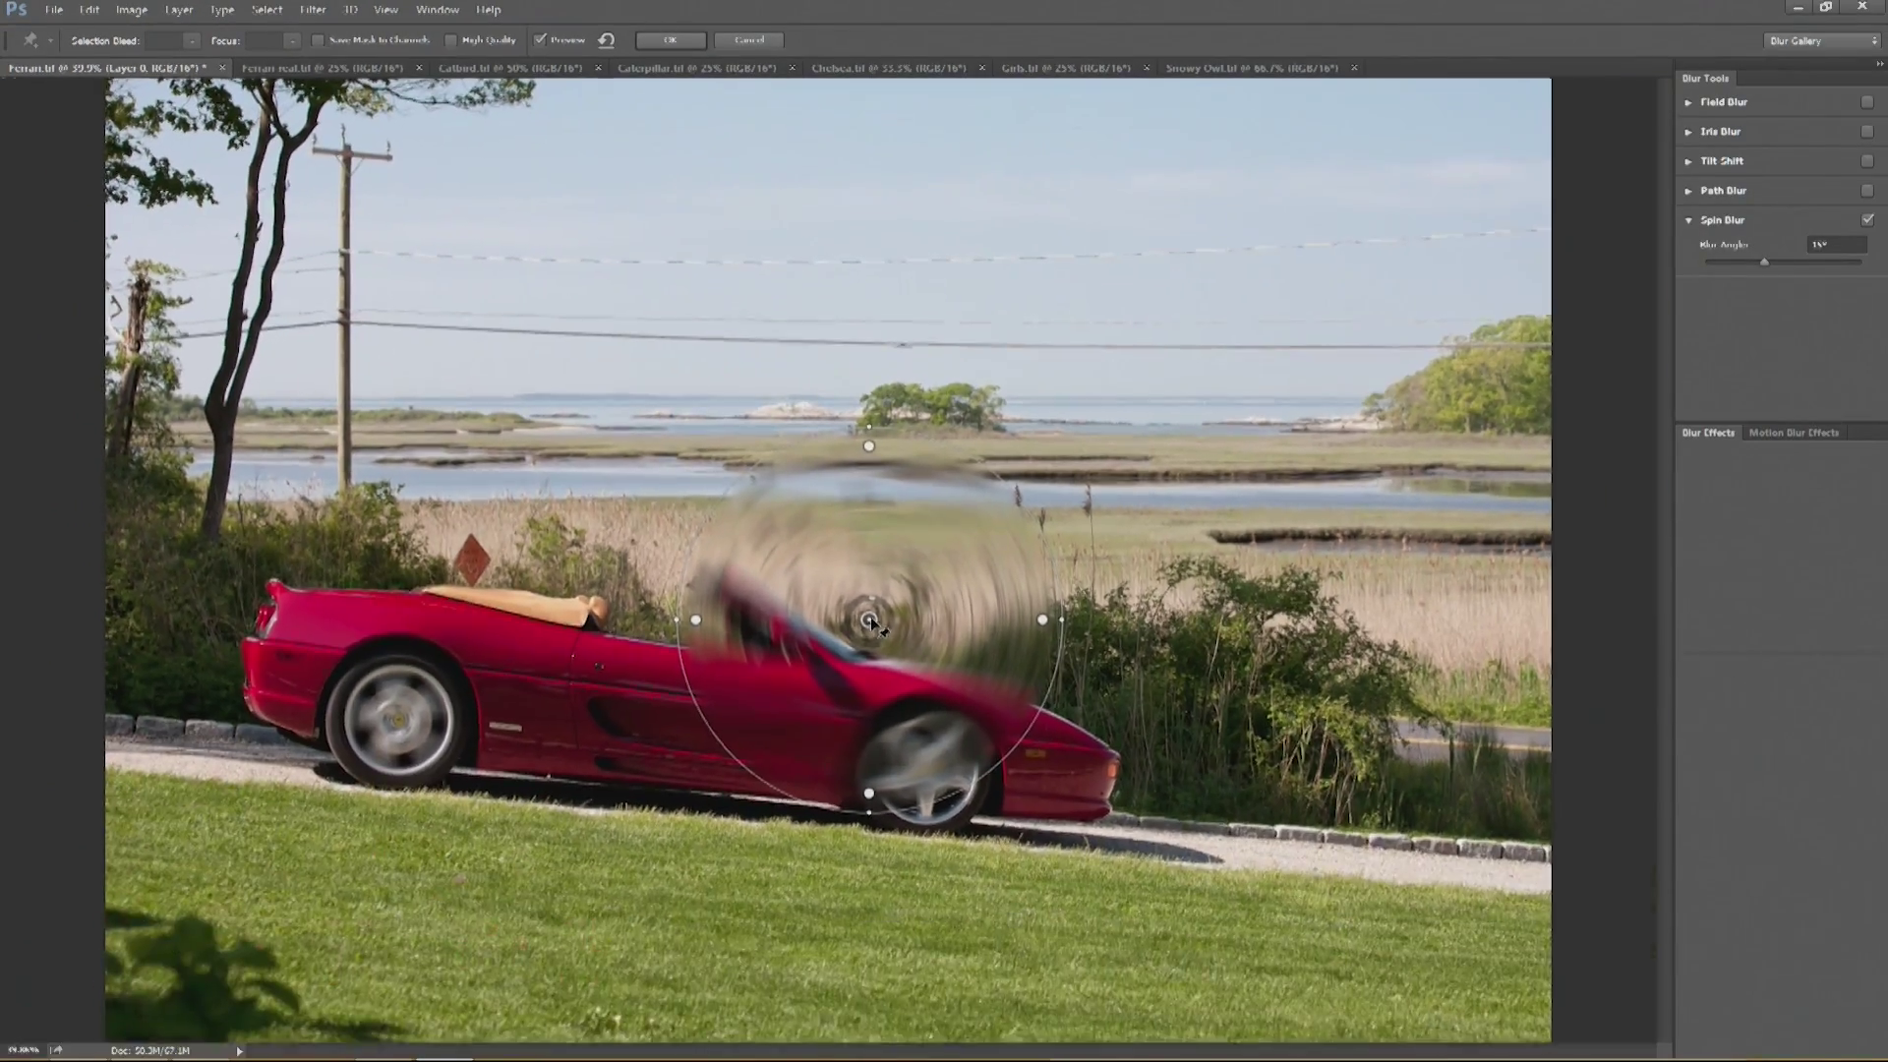
key(ctrl+1)
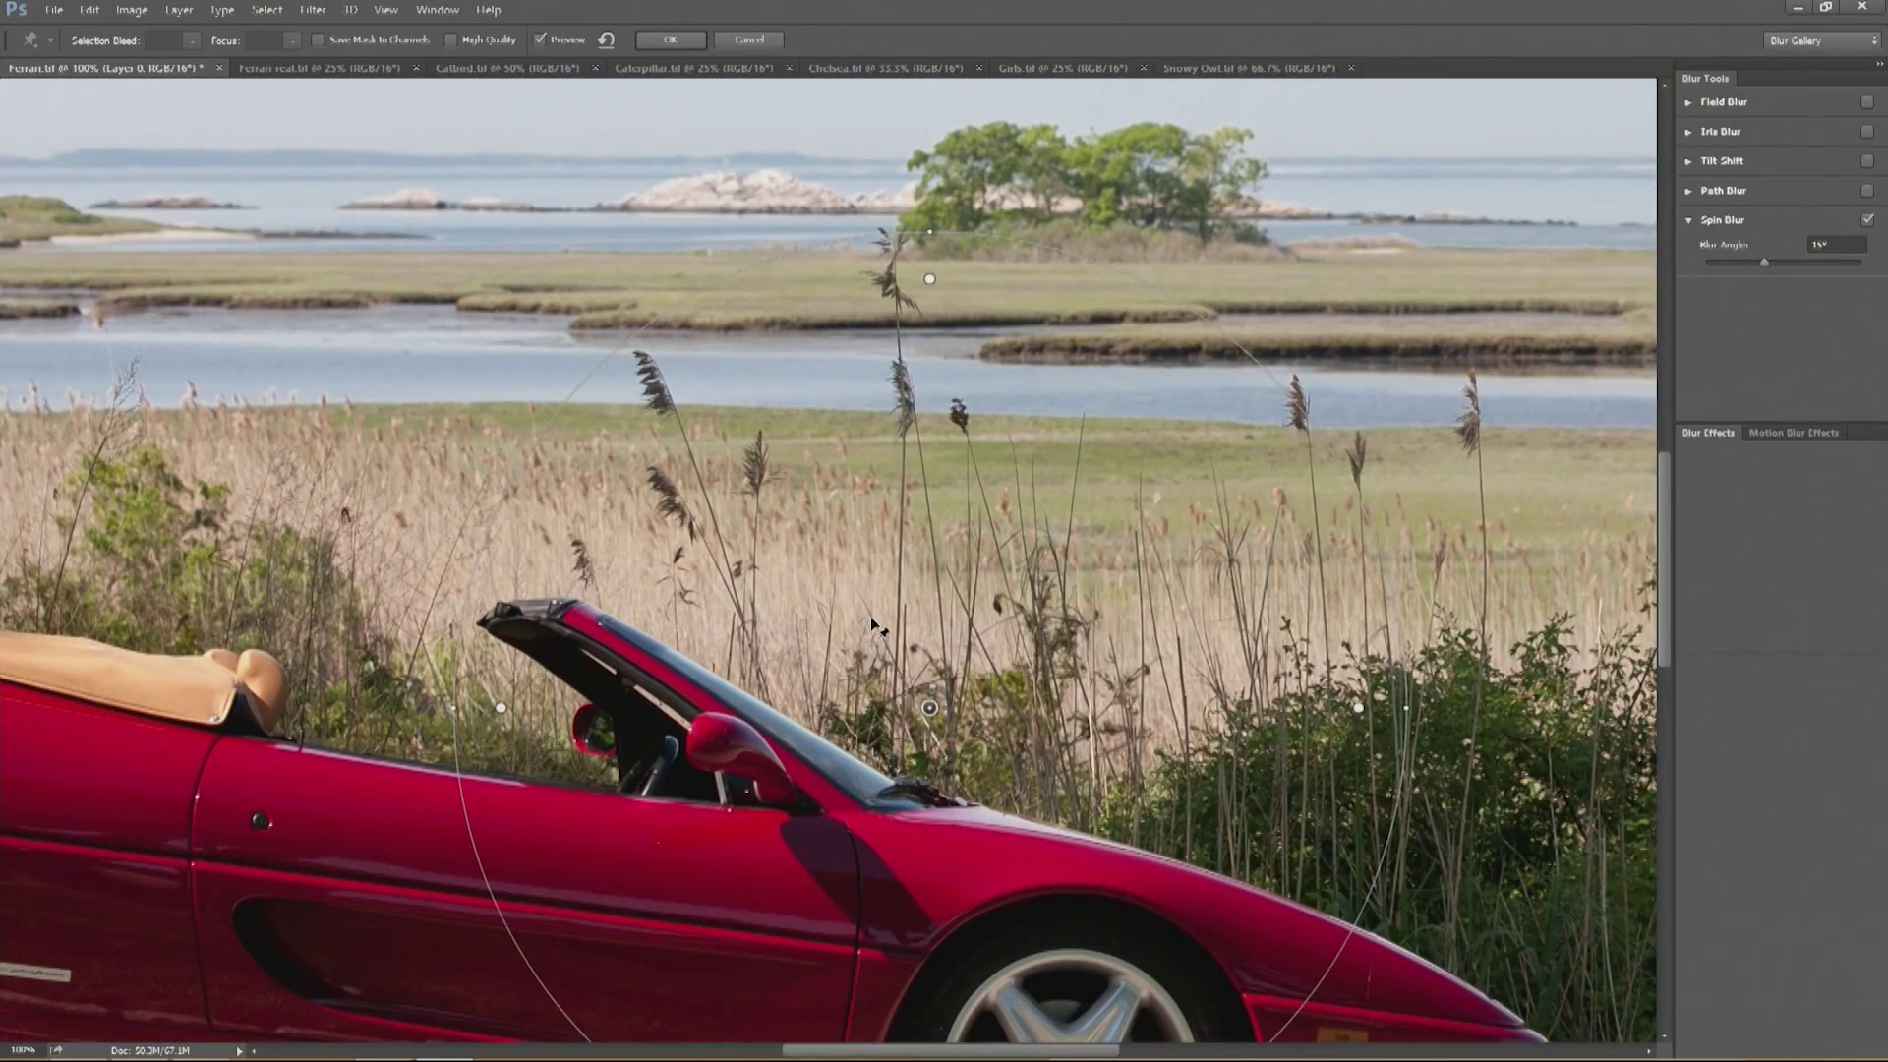
drag(1056, 623, 935, 357)
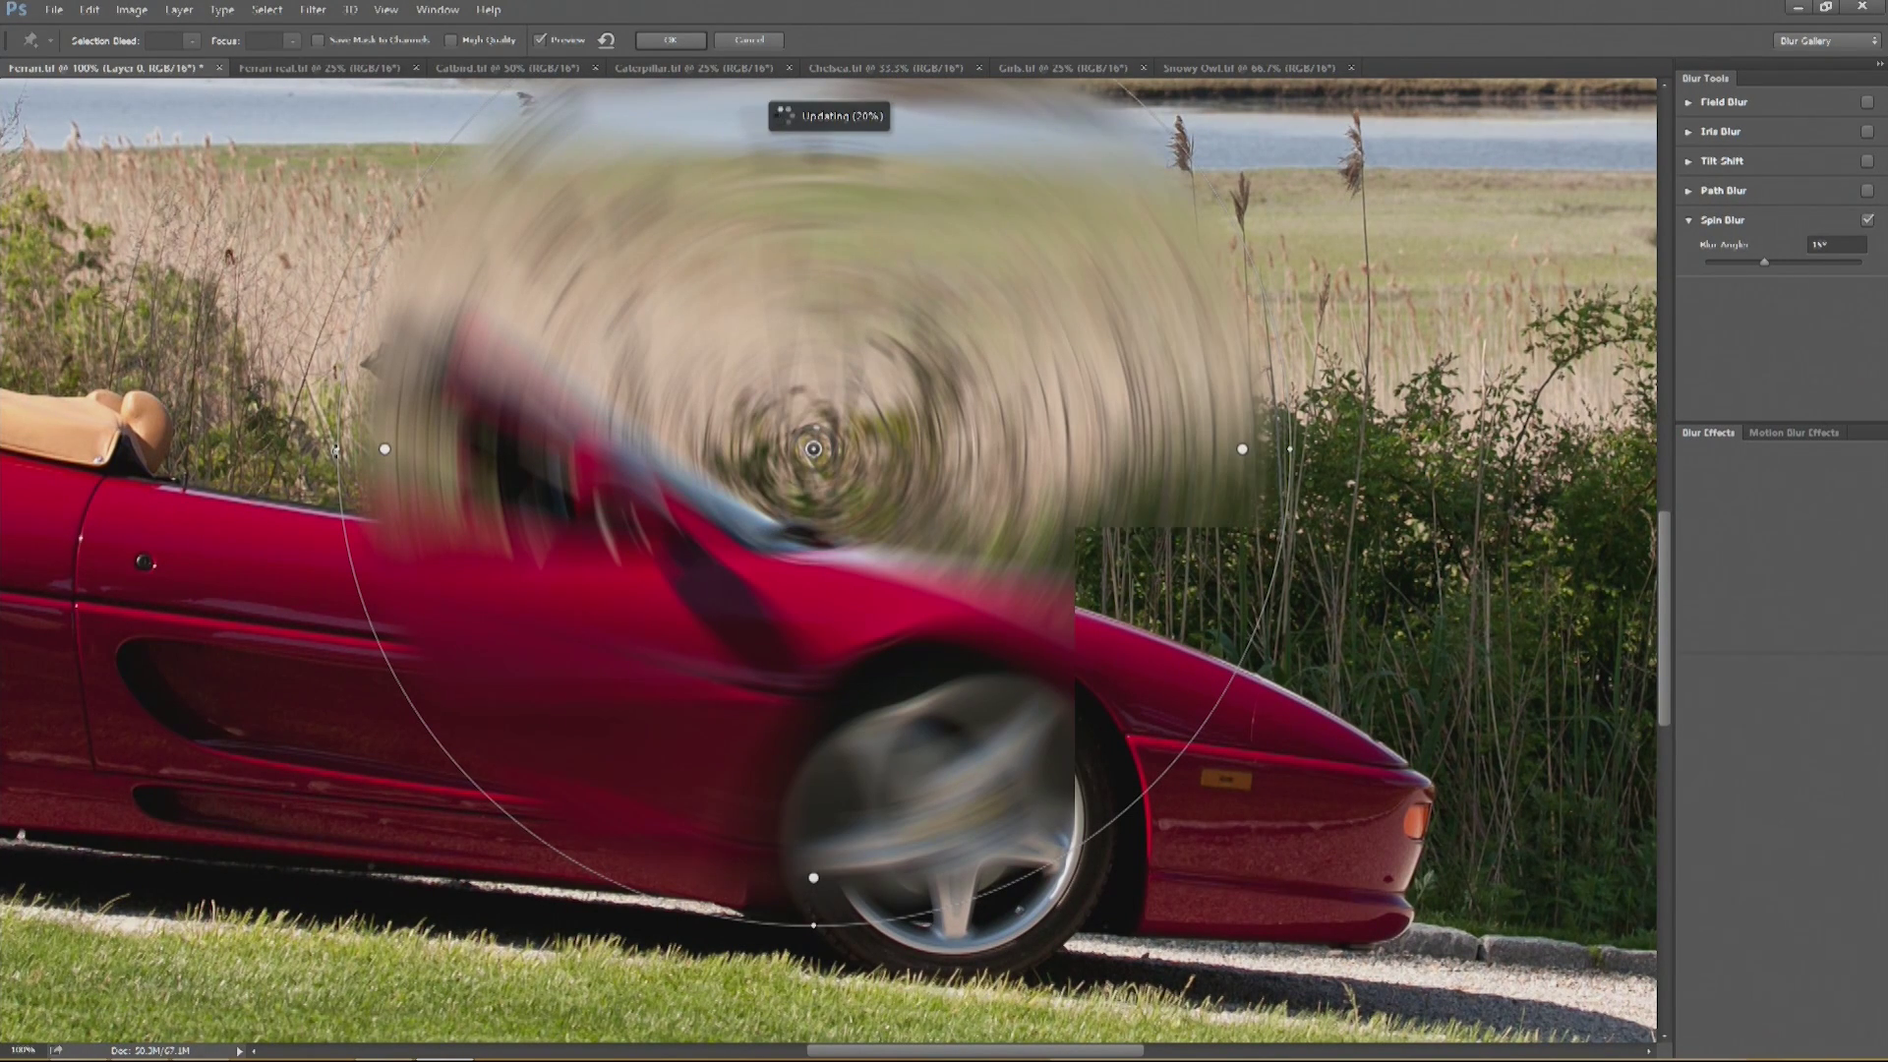
- Reshape and reposition the spin blur ellipse so it encloses the whole front tyre
drag(334, 450, 657, 459)
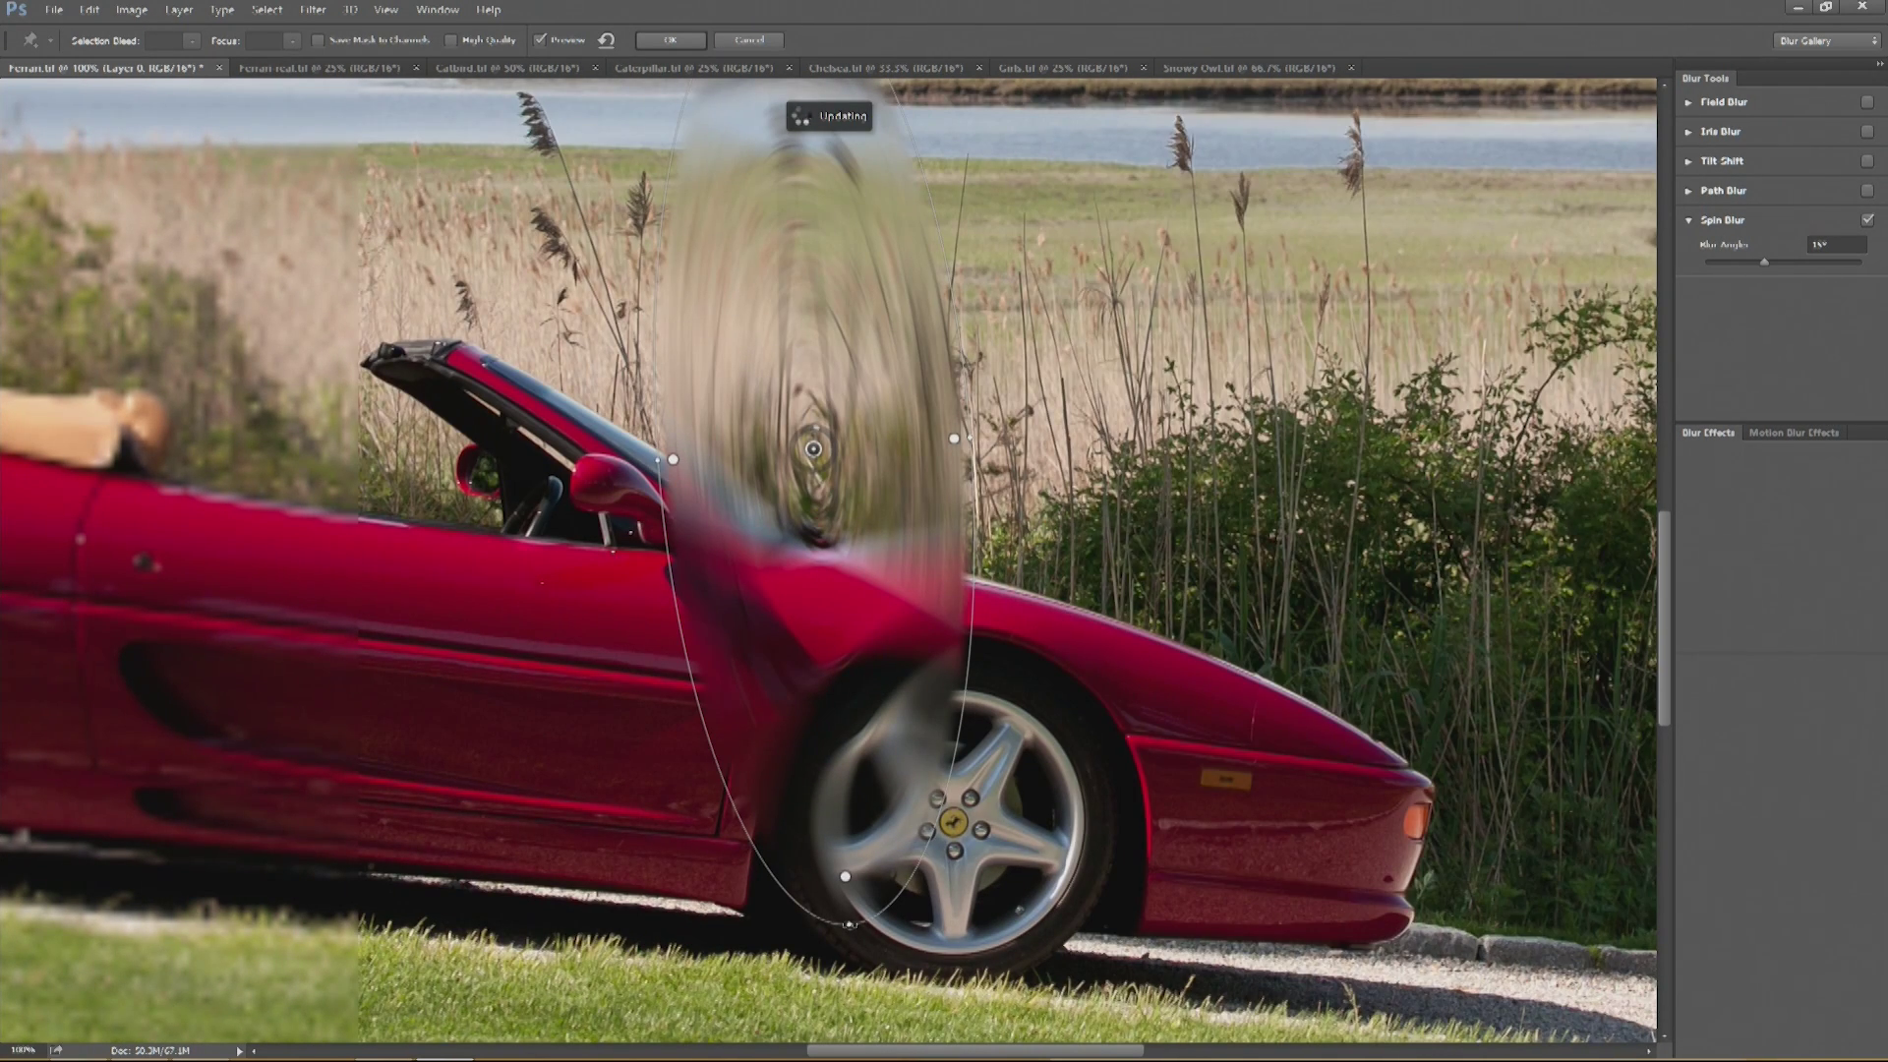
drag(849, 925, 818, 549)
drag(814, 448, 958, 824)
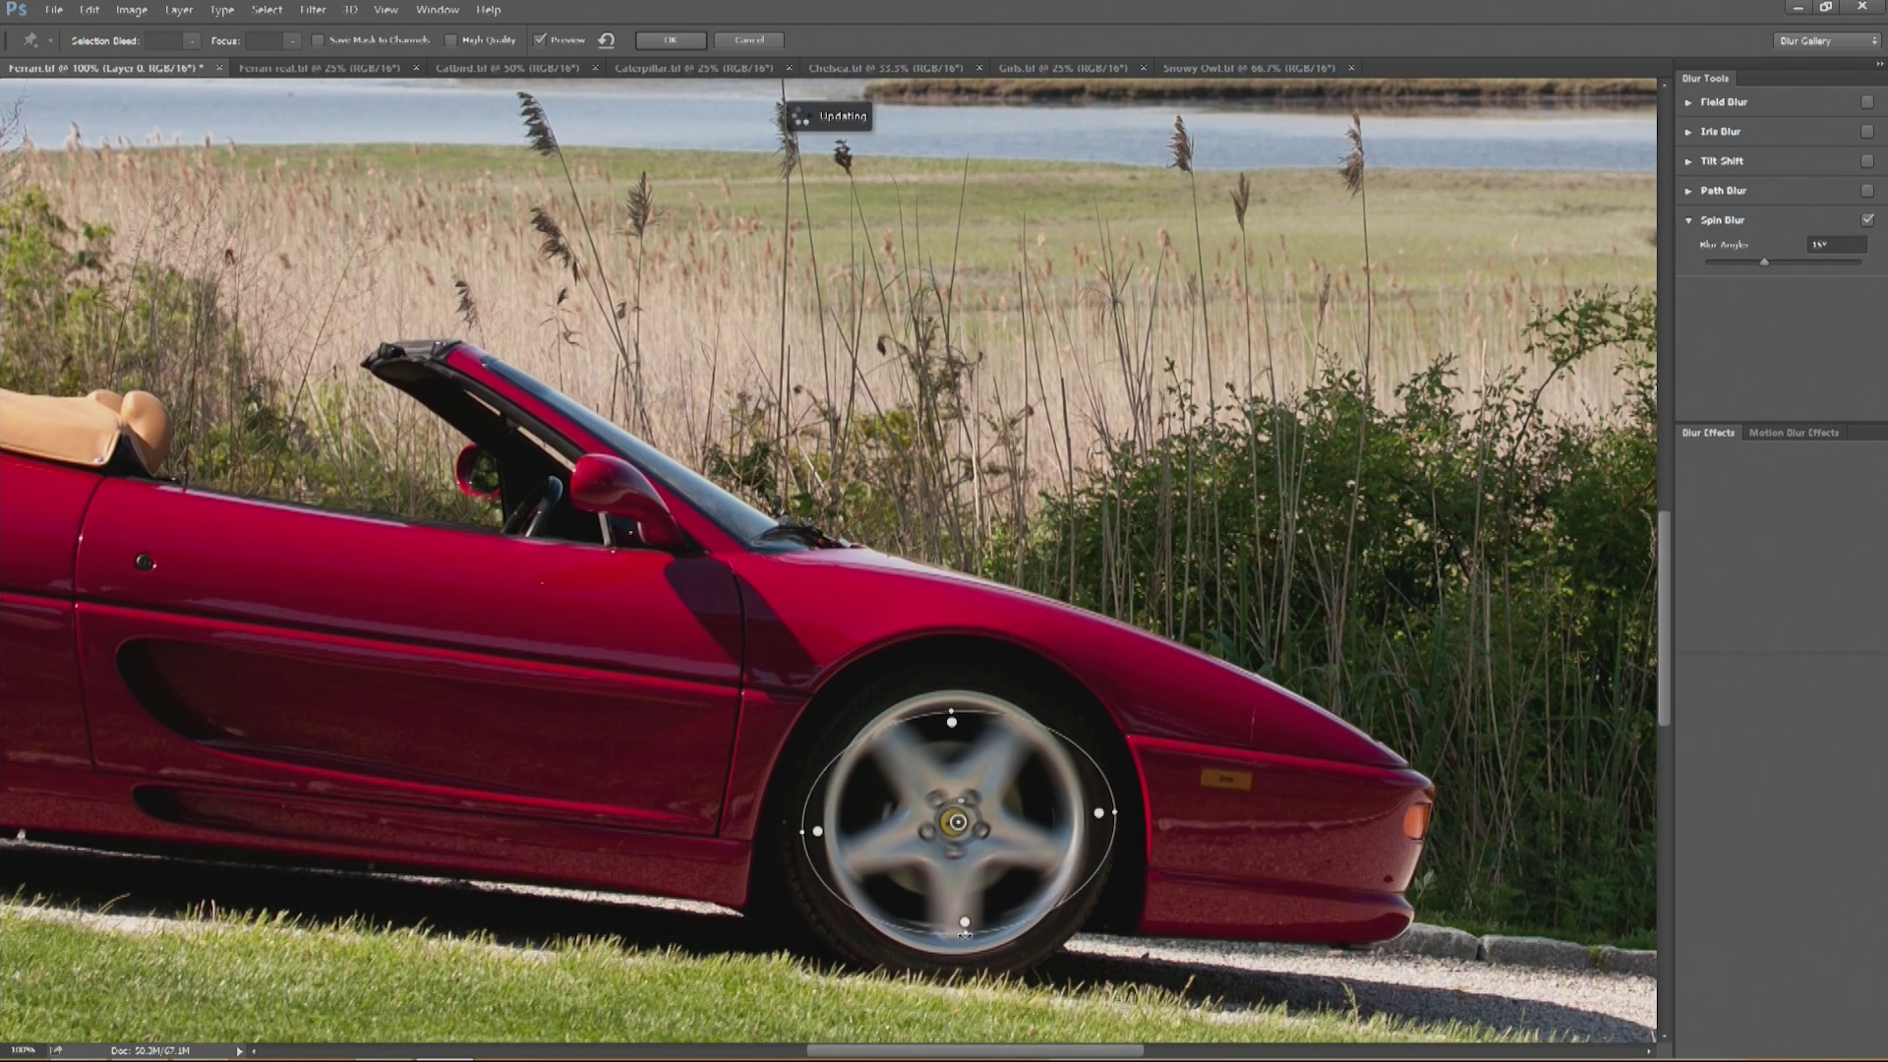
drag(964, 932, 966, 992)
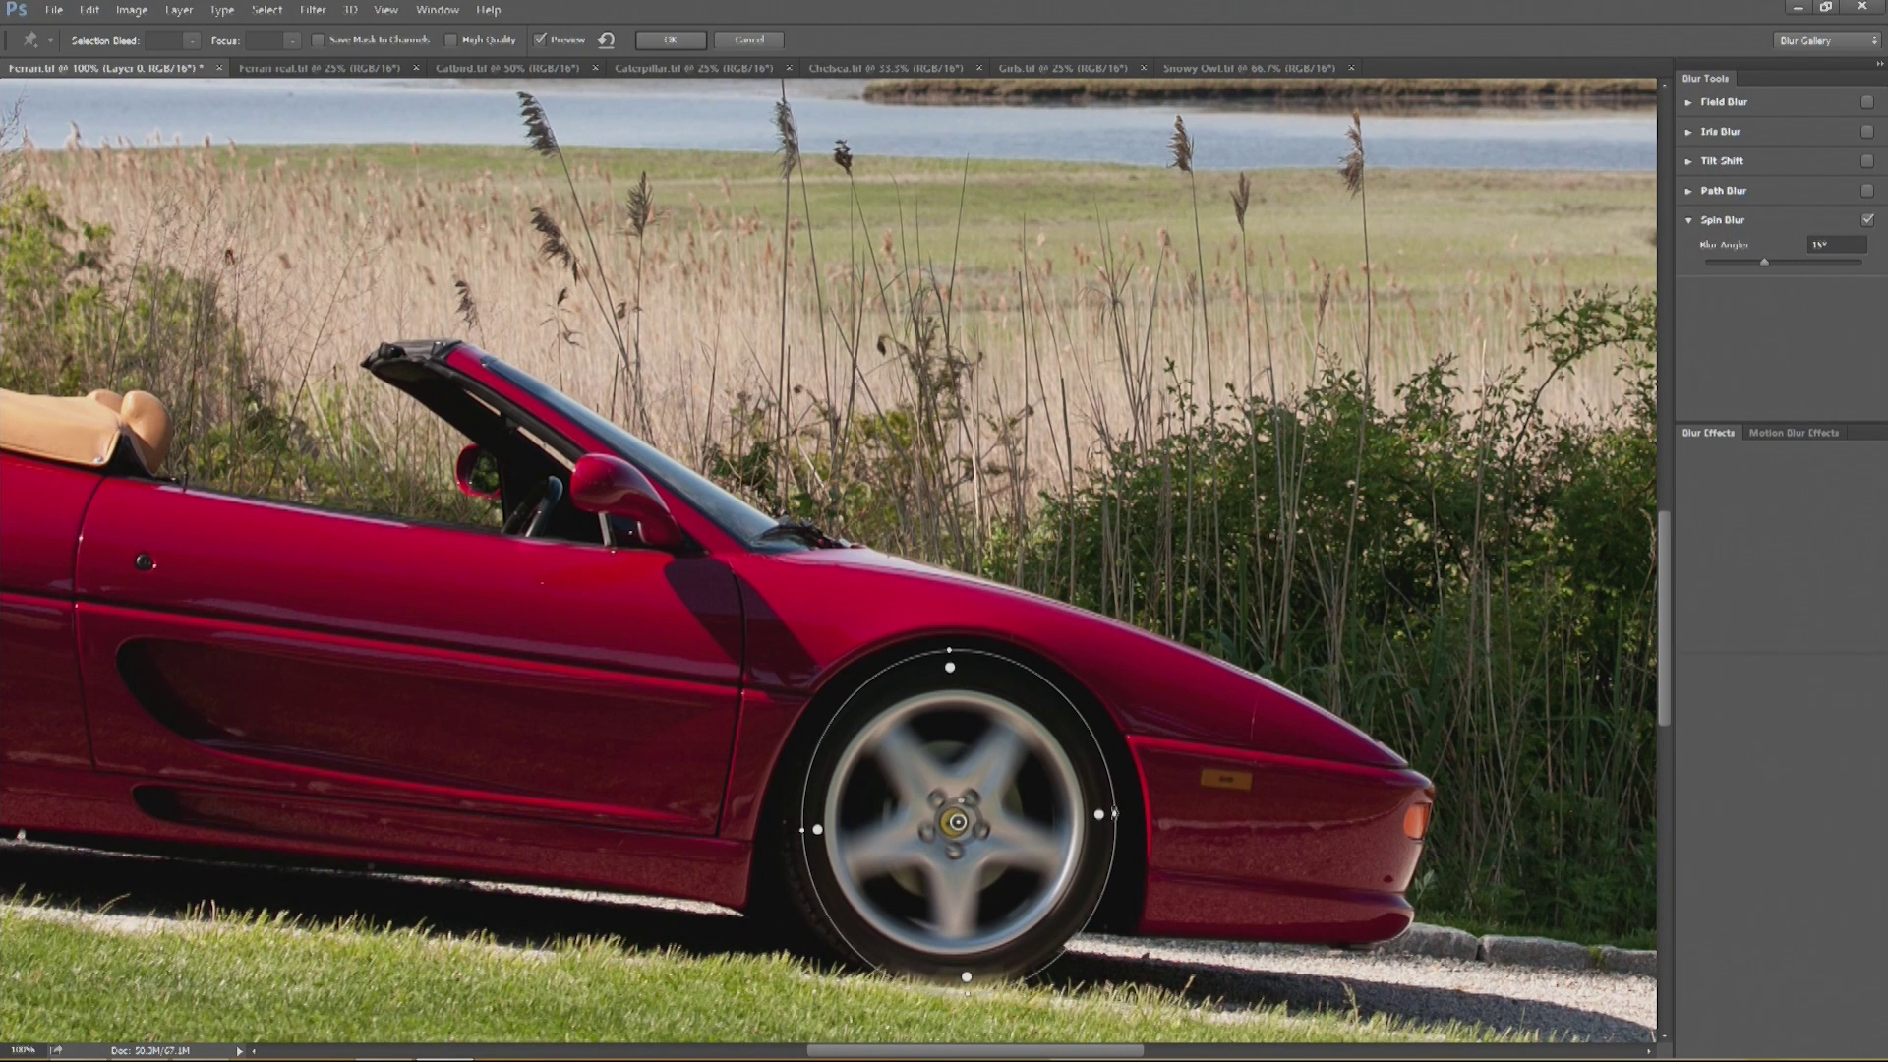
drag(1115, 813, 1131, 816)
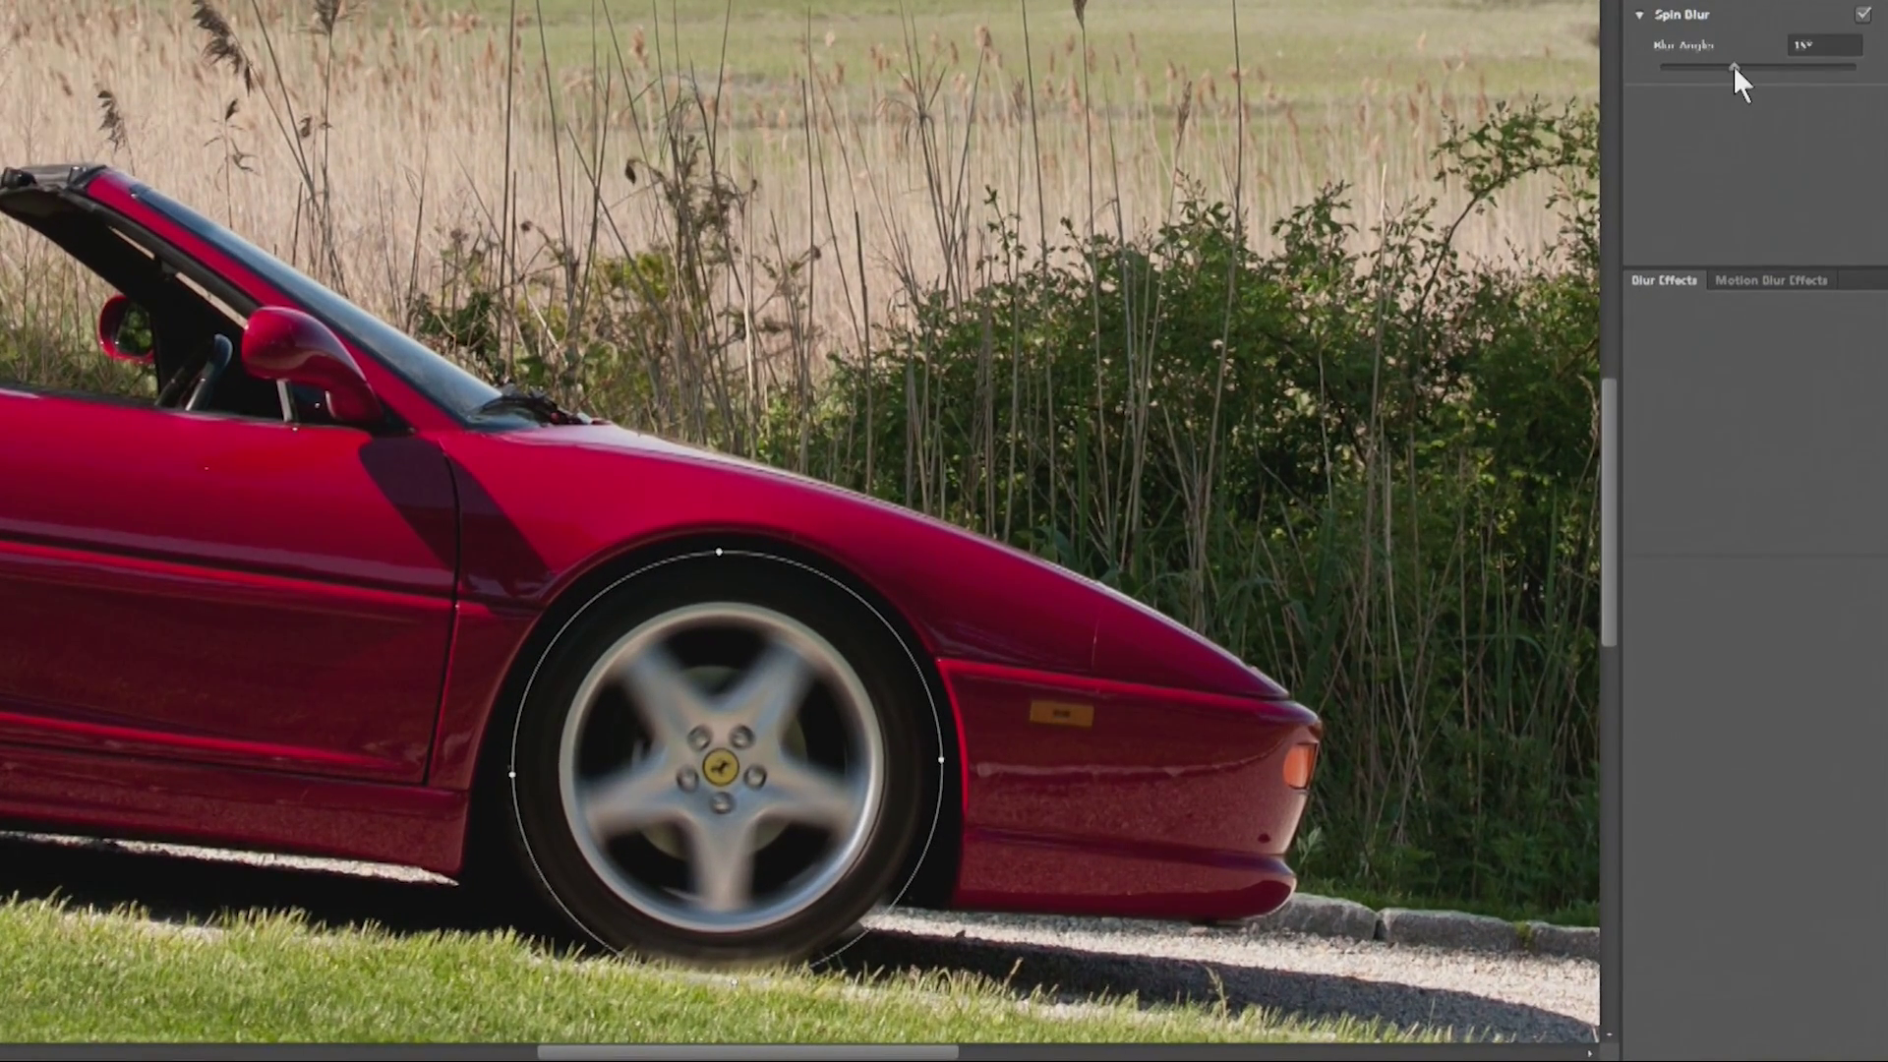
- Increase the front wheel's Spin Blur angle with the Blur Angle slider, then fine-tune it
drag(1733, 65, 1690, 56)
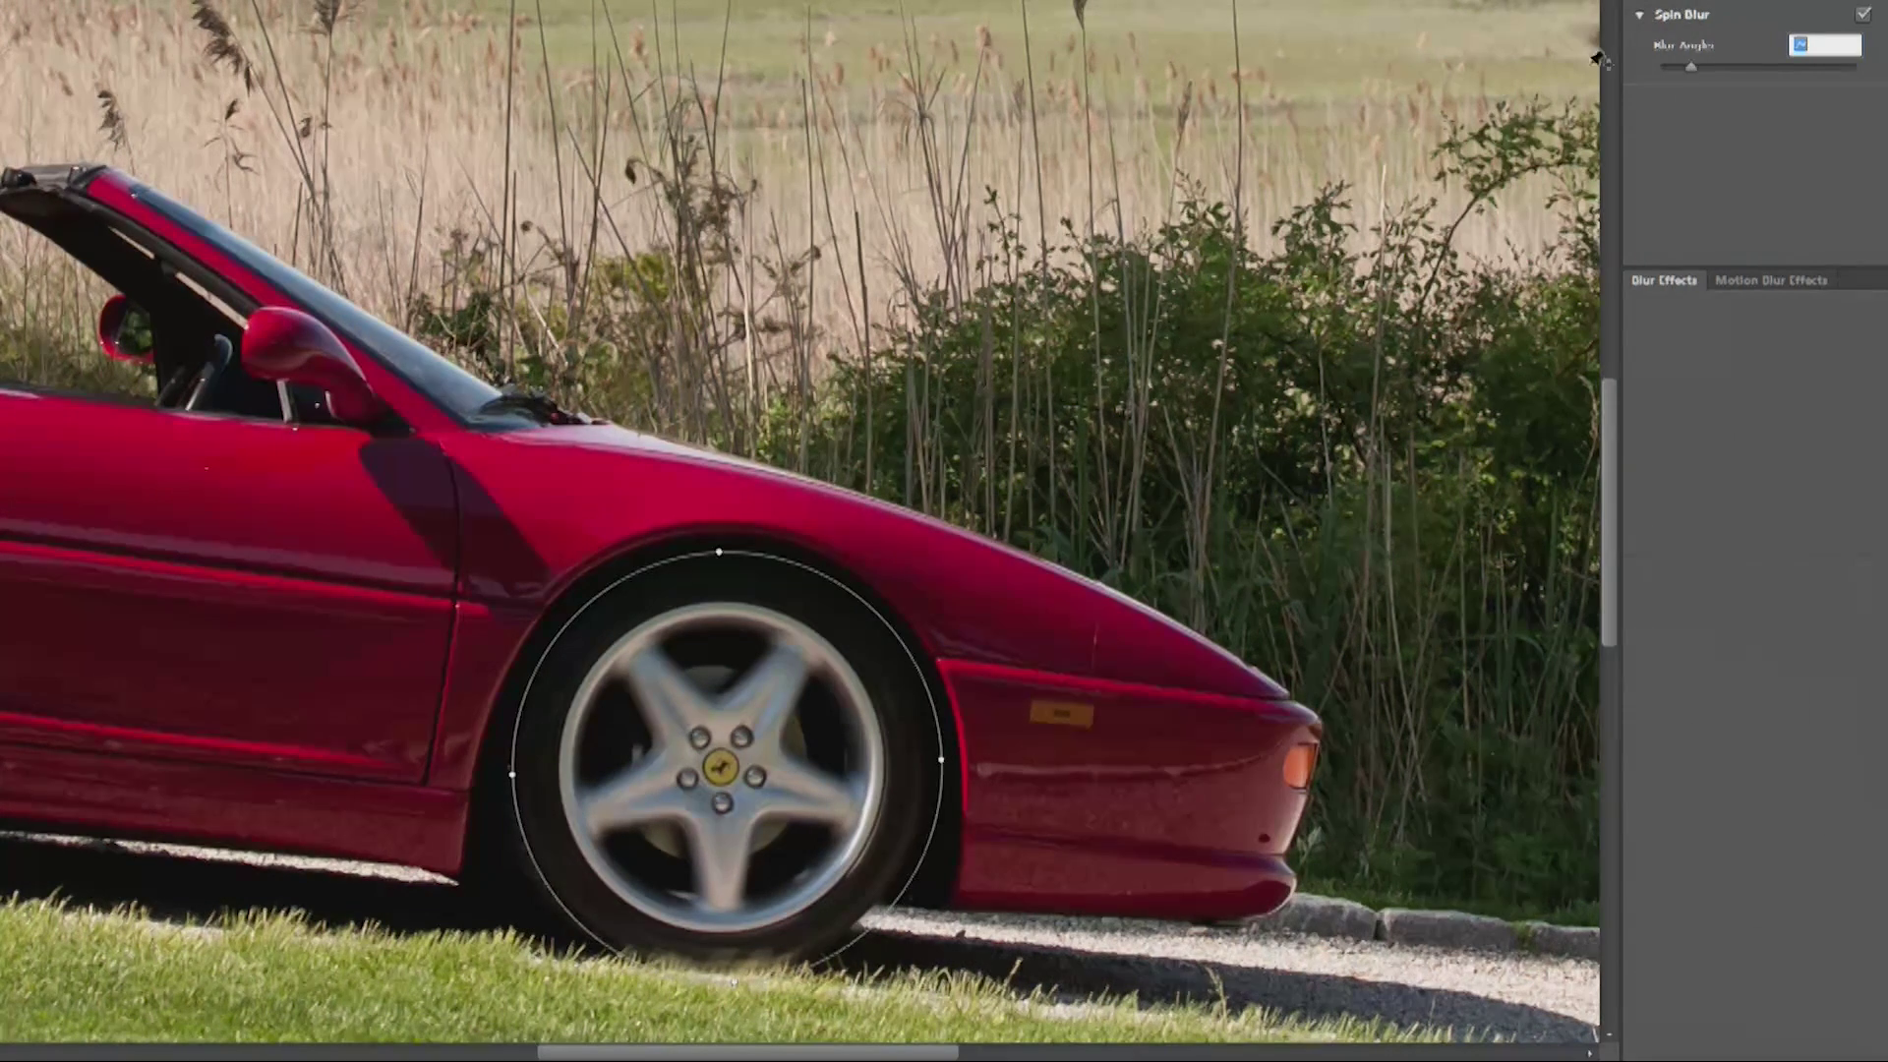
drag(1692, 68, 1770, 63)
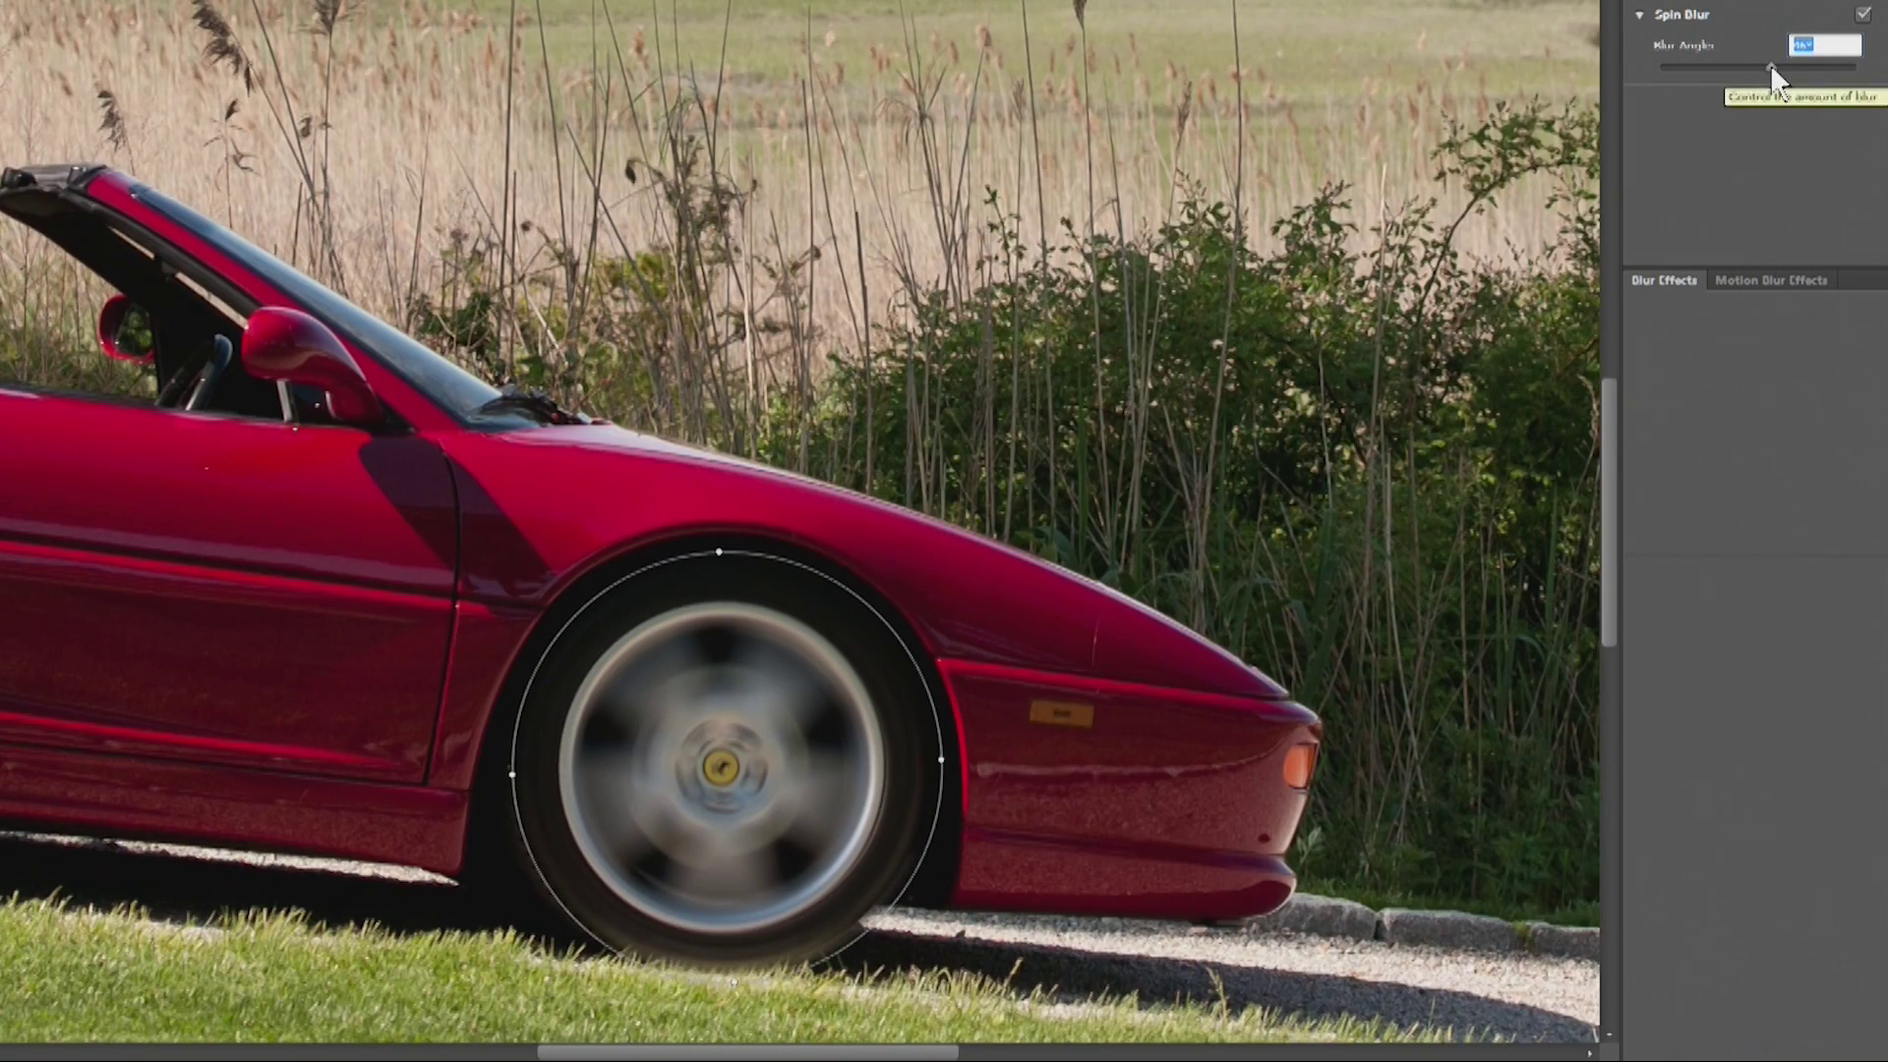
drag(1770, 63, 1776, 64)
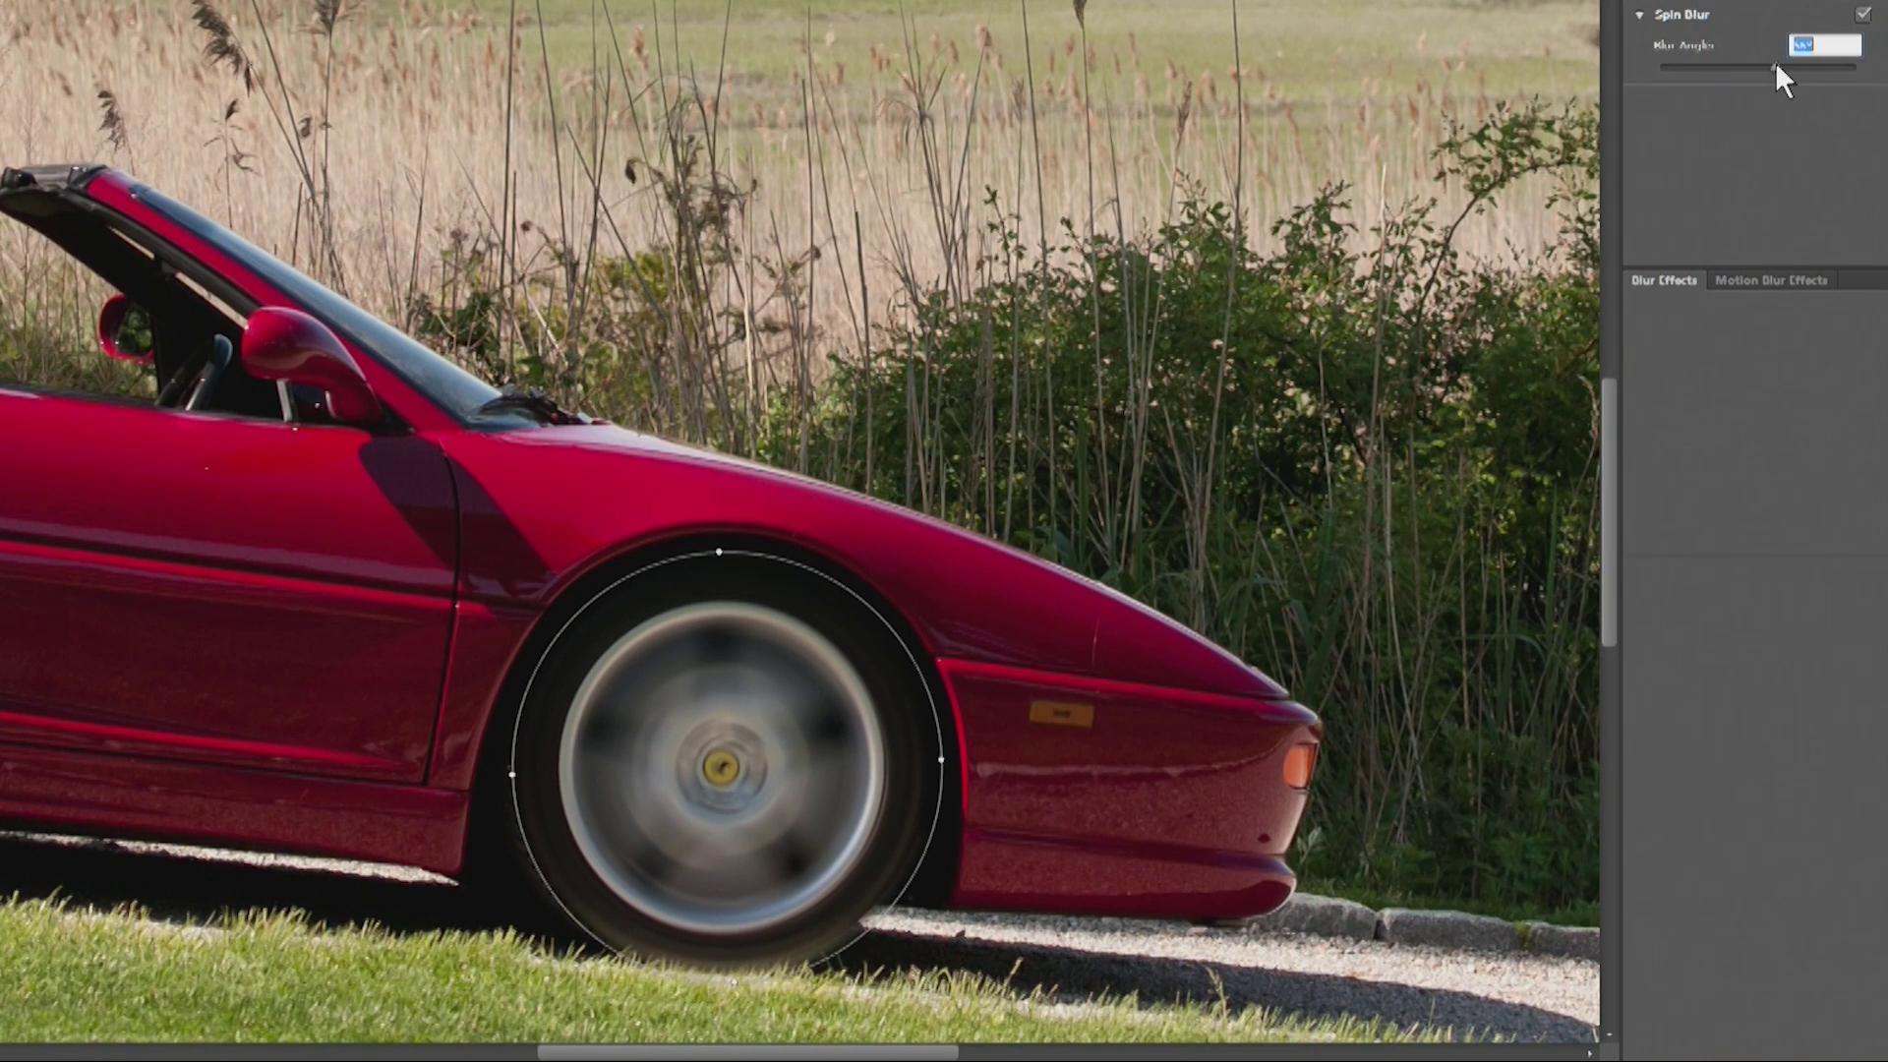
drag(1774, 63, 1772, 67)
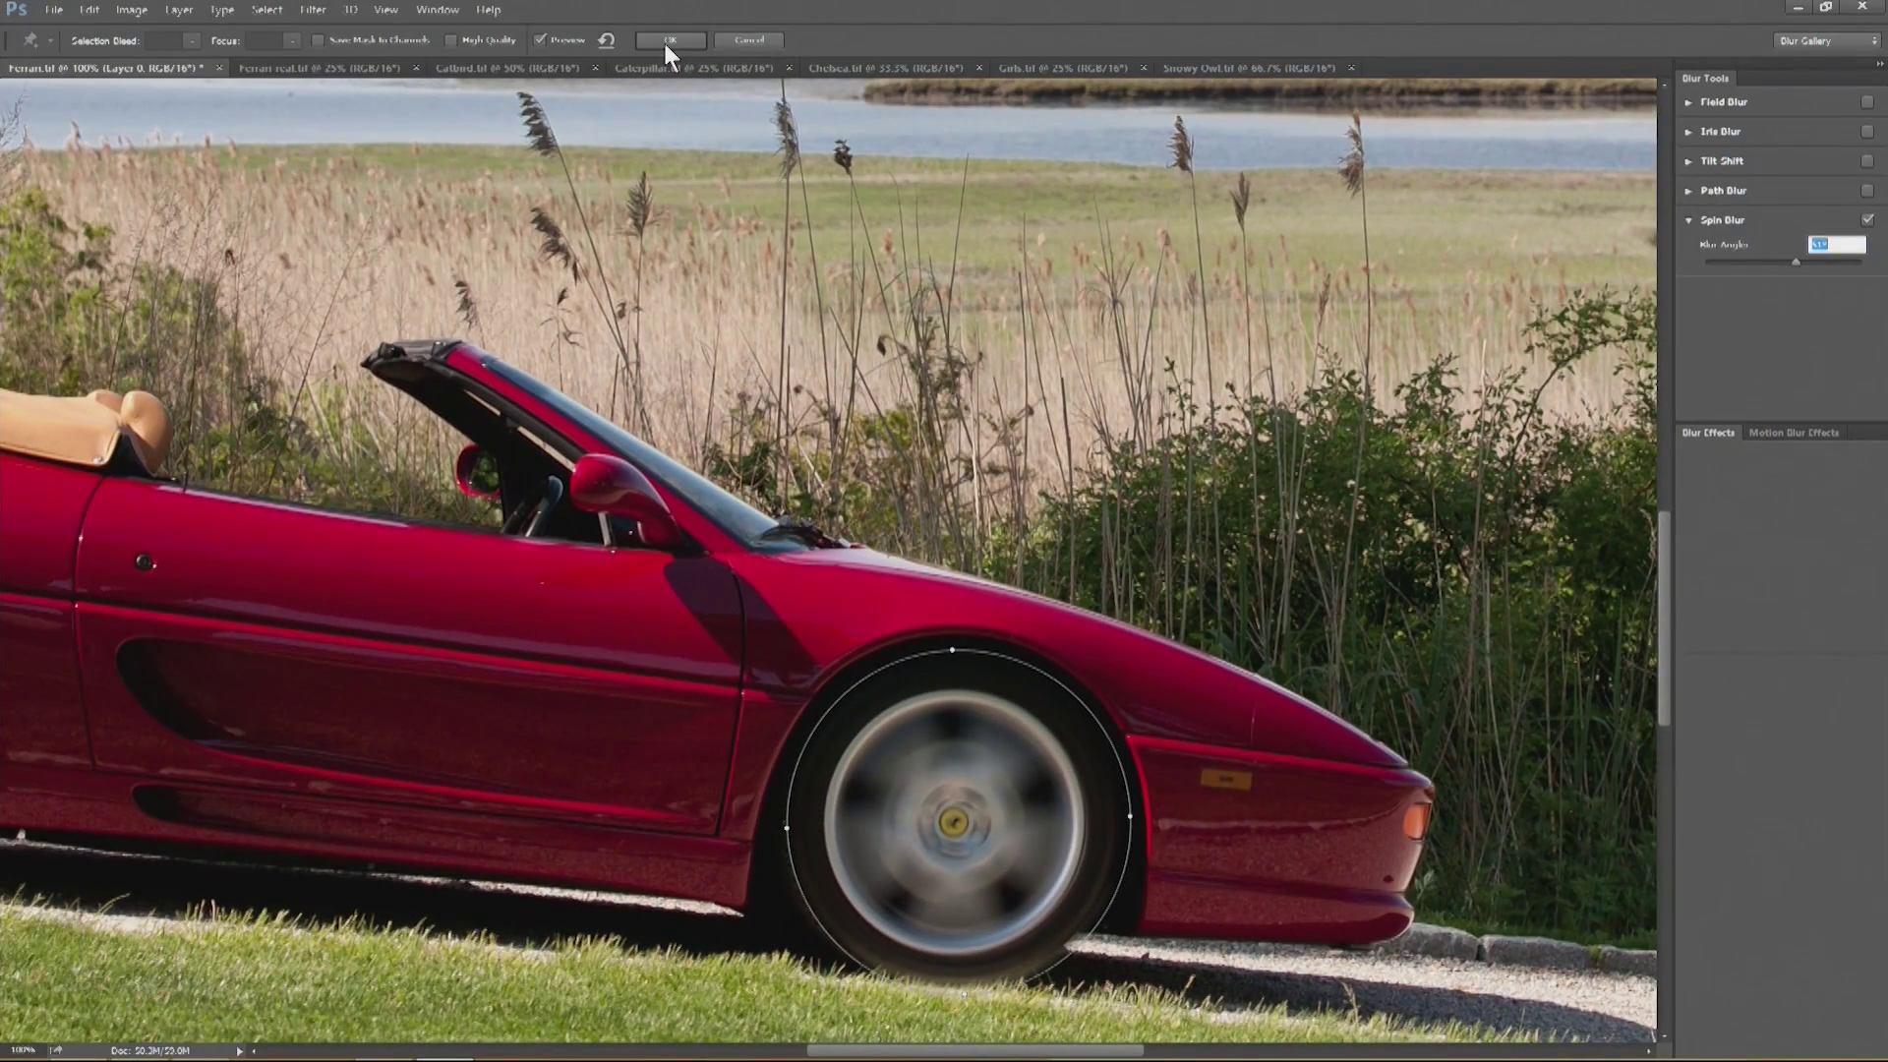
- Commit the front-wheel spin blur, fit the image on screen, and quick-select the background around the wheels
click(664, 43)
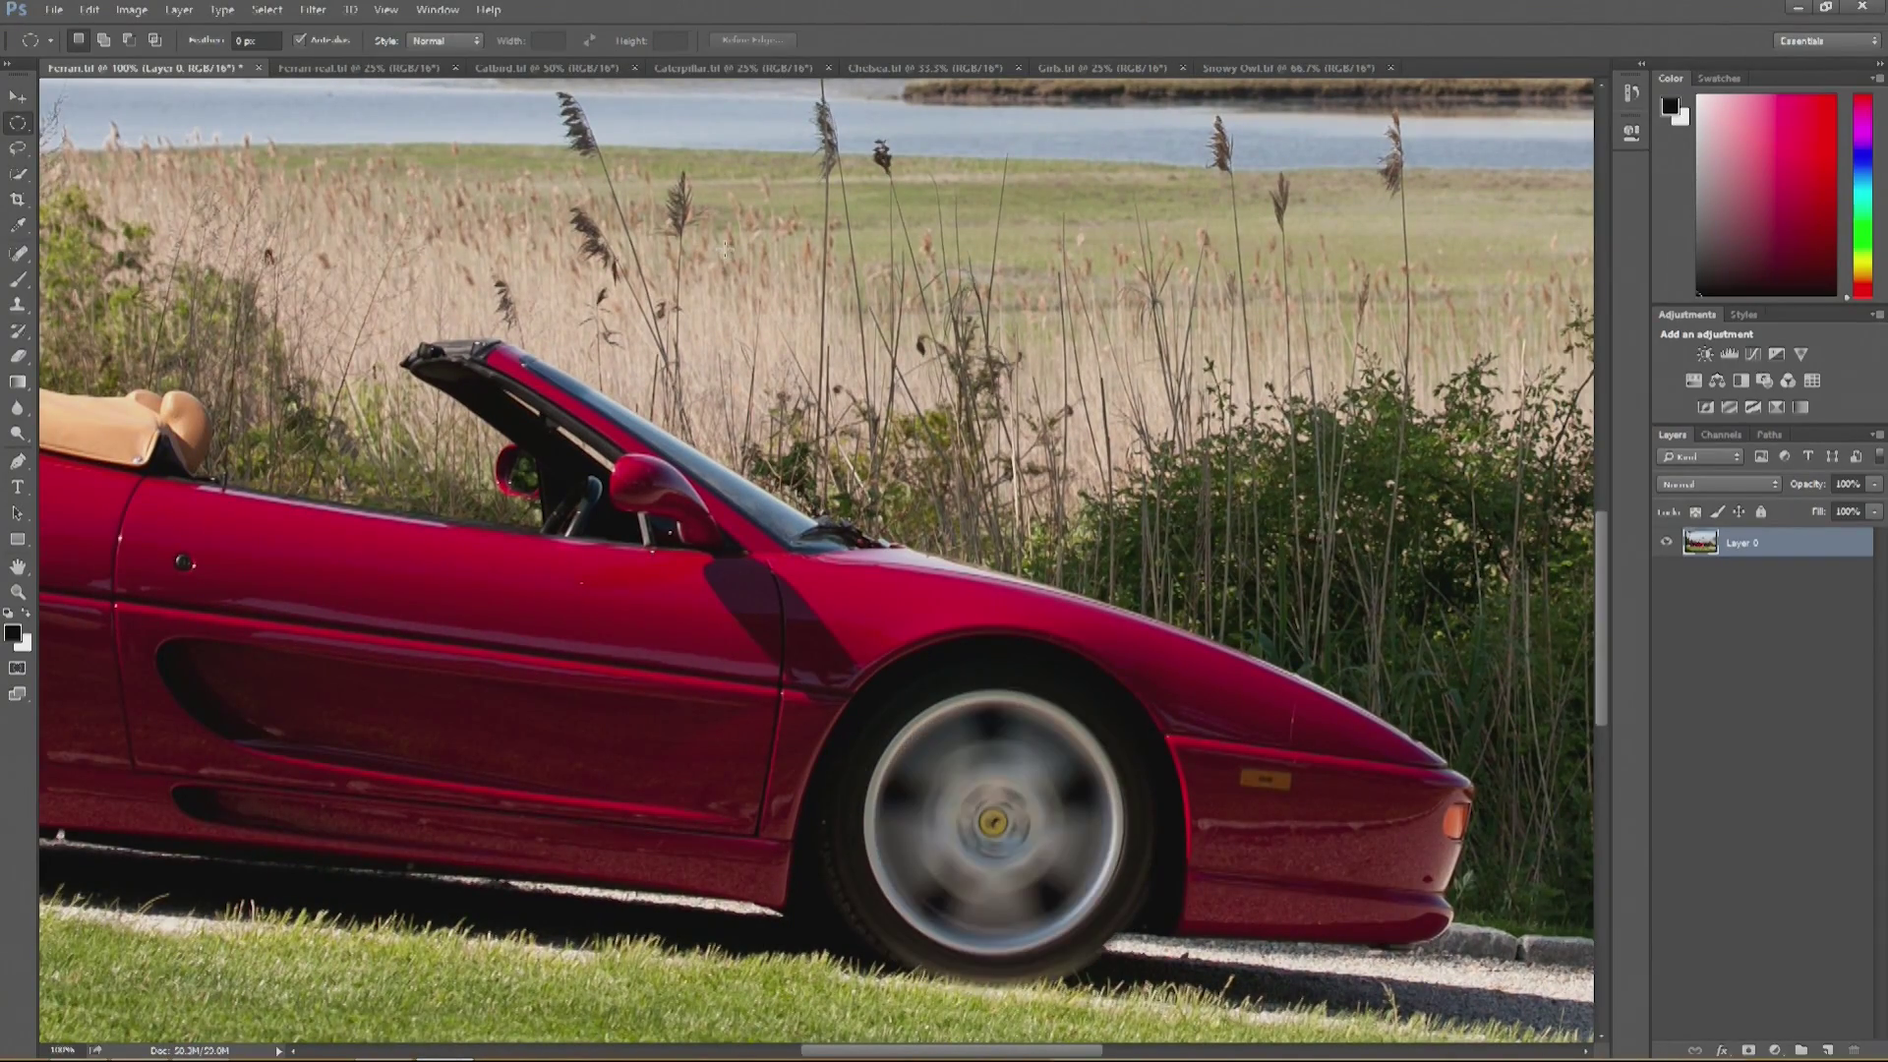
key(ctrl+0)
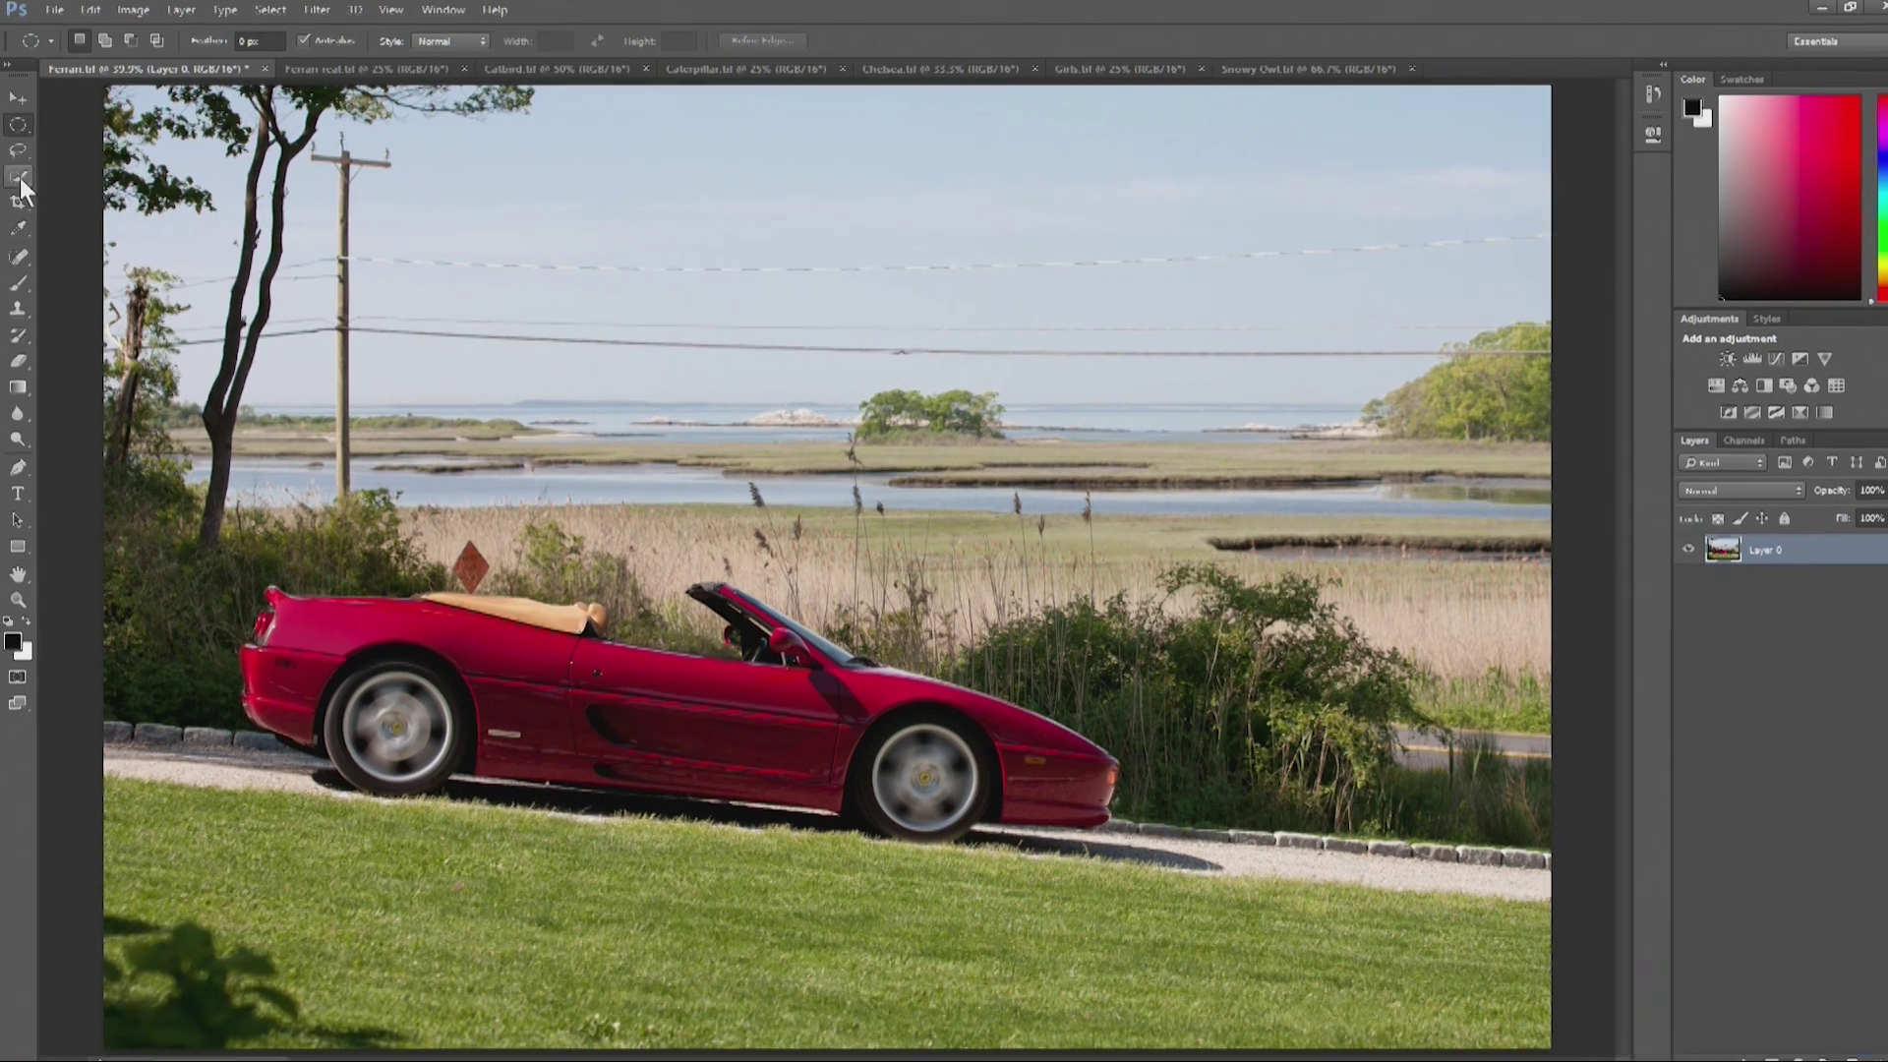
drag(20, 177, 76, 172)
mouse_move(192, 708)
mouse_down()
mouse_move(177, 448)
mouse_move(639, 420)
mouse_move(969, 430)
mouse_move(878, 504)
mouse_move(1131, 689)
mouse_move(1195, 816)
mouse_move(1337, 915)
mouse_move(777, 754)
mouse_move(984, 620)
mouse_move(1574, 792)
mouse_move(885, 733)
mouse_move(723, 783)
mouse_move(984, 1023)
mouse_move(1180, 1043)
mouse_move(1367, 1023)
mouse_move(390, 954)
mouse_up()
drag(462, 865, 512, 929)
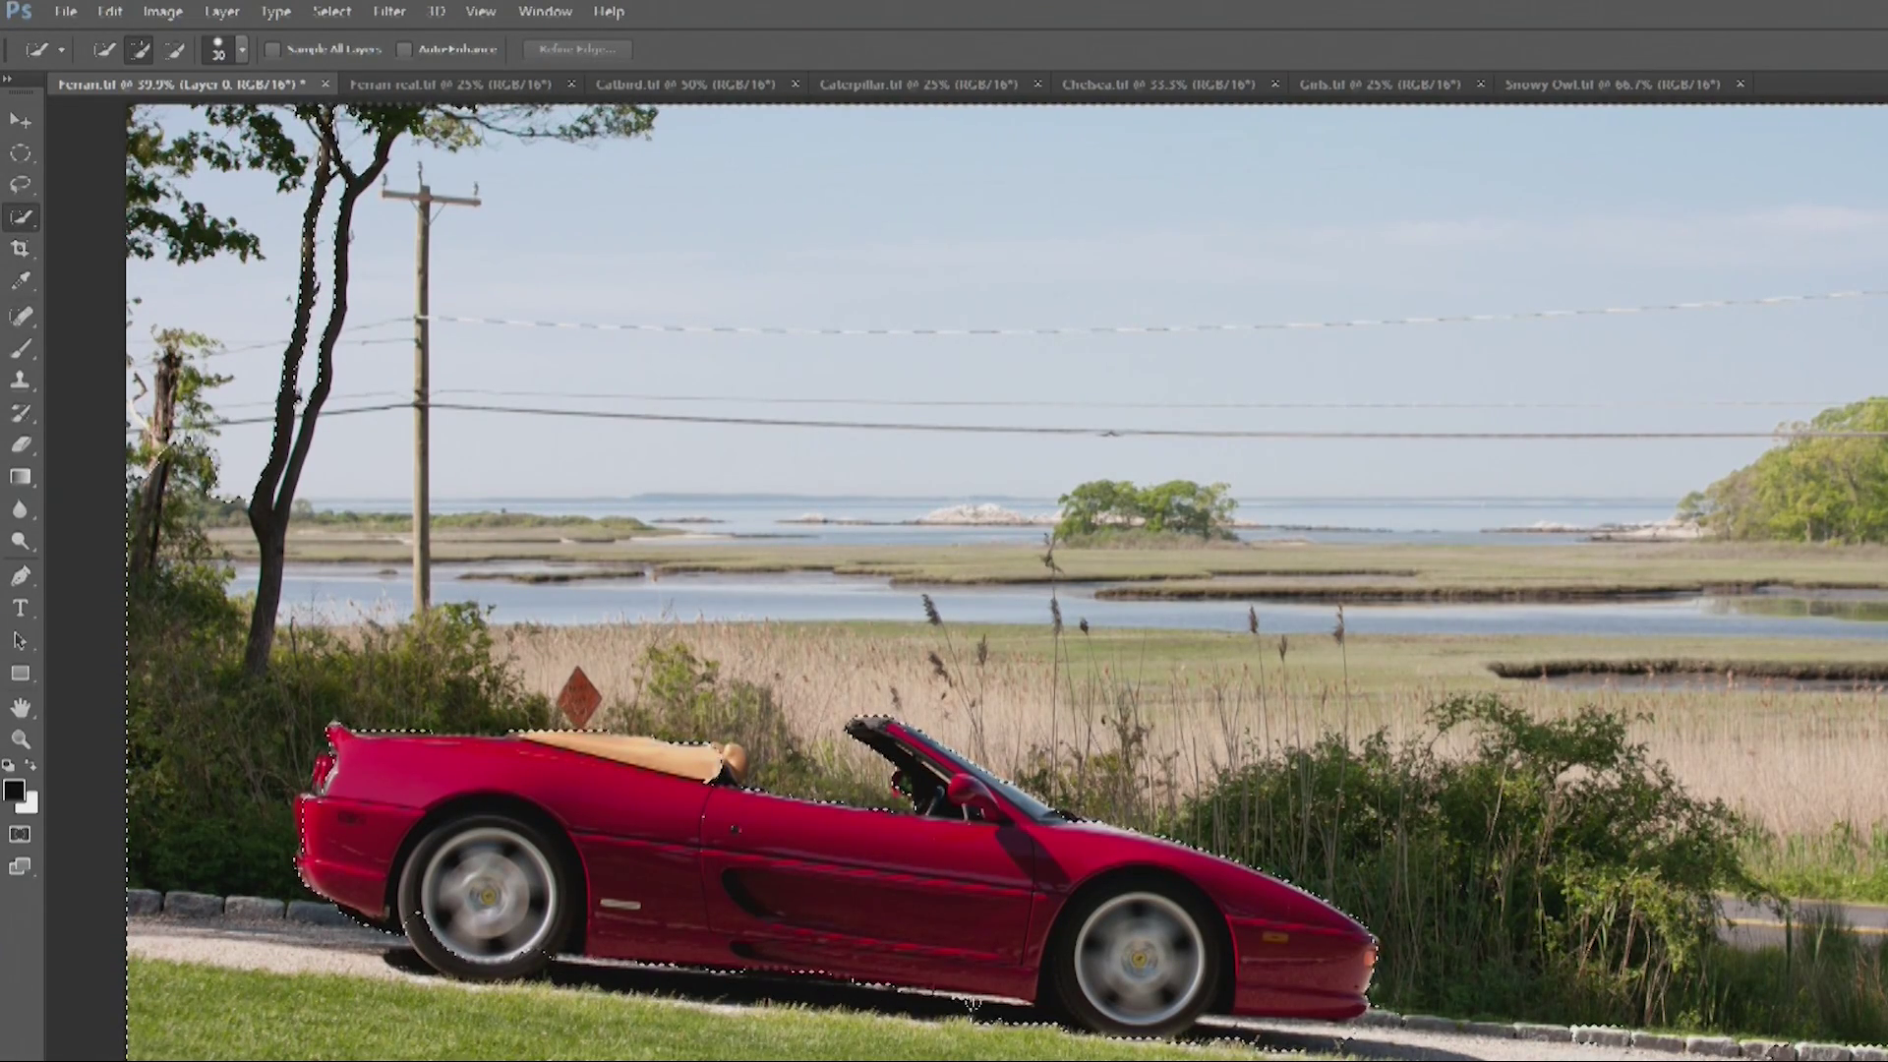
drag(1131, 944, 531, 897)
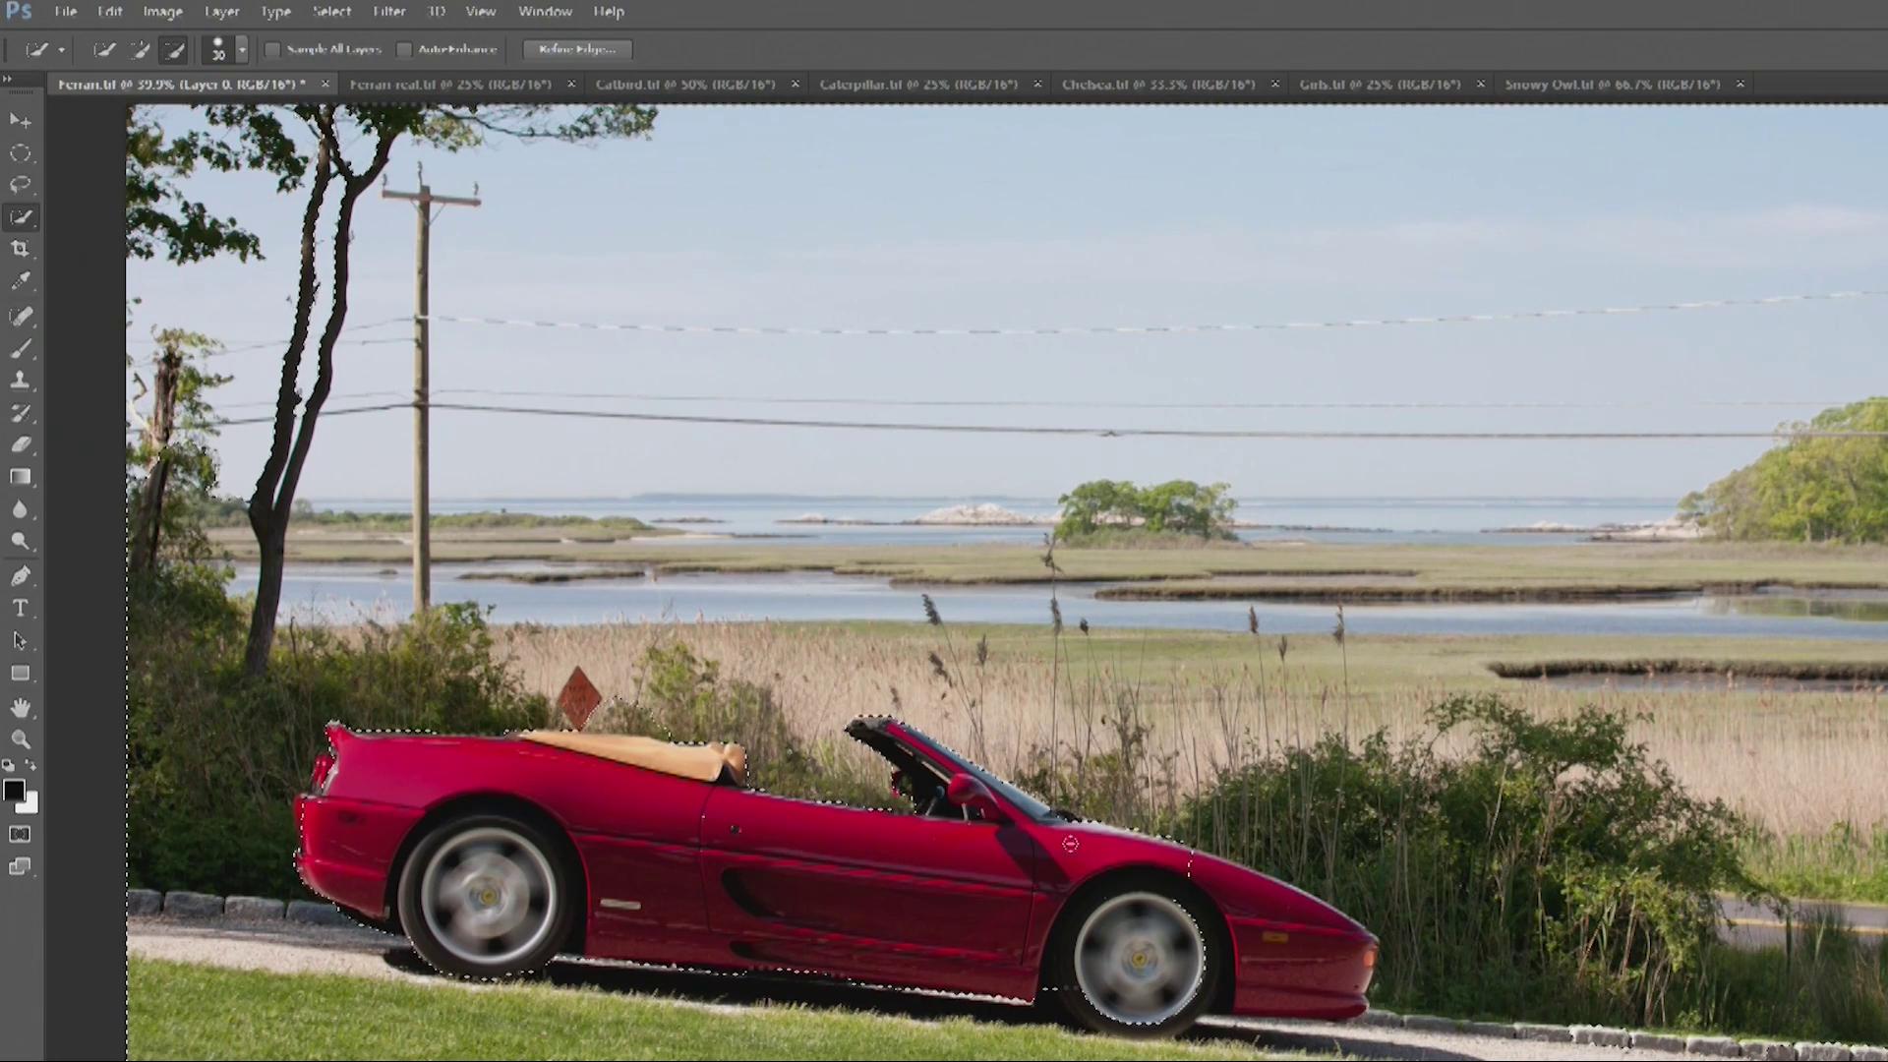
- Refine the selection under the front bumper and near the spoiler, then extend it with the Lasso
drag(1290, 920, 1265, 1017)
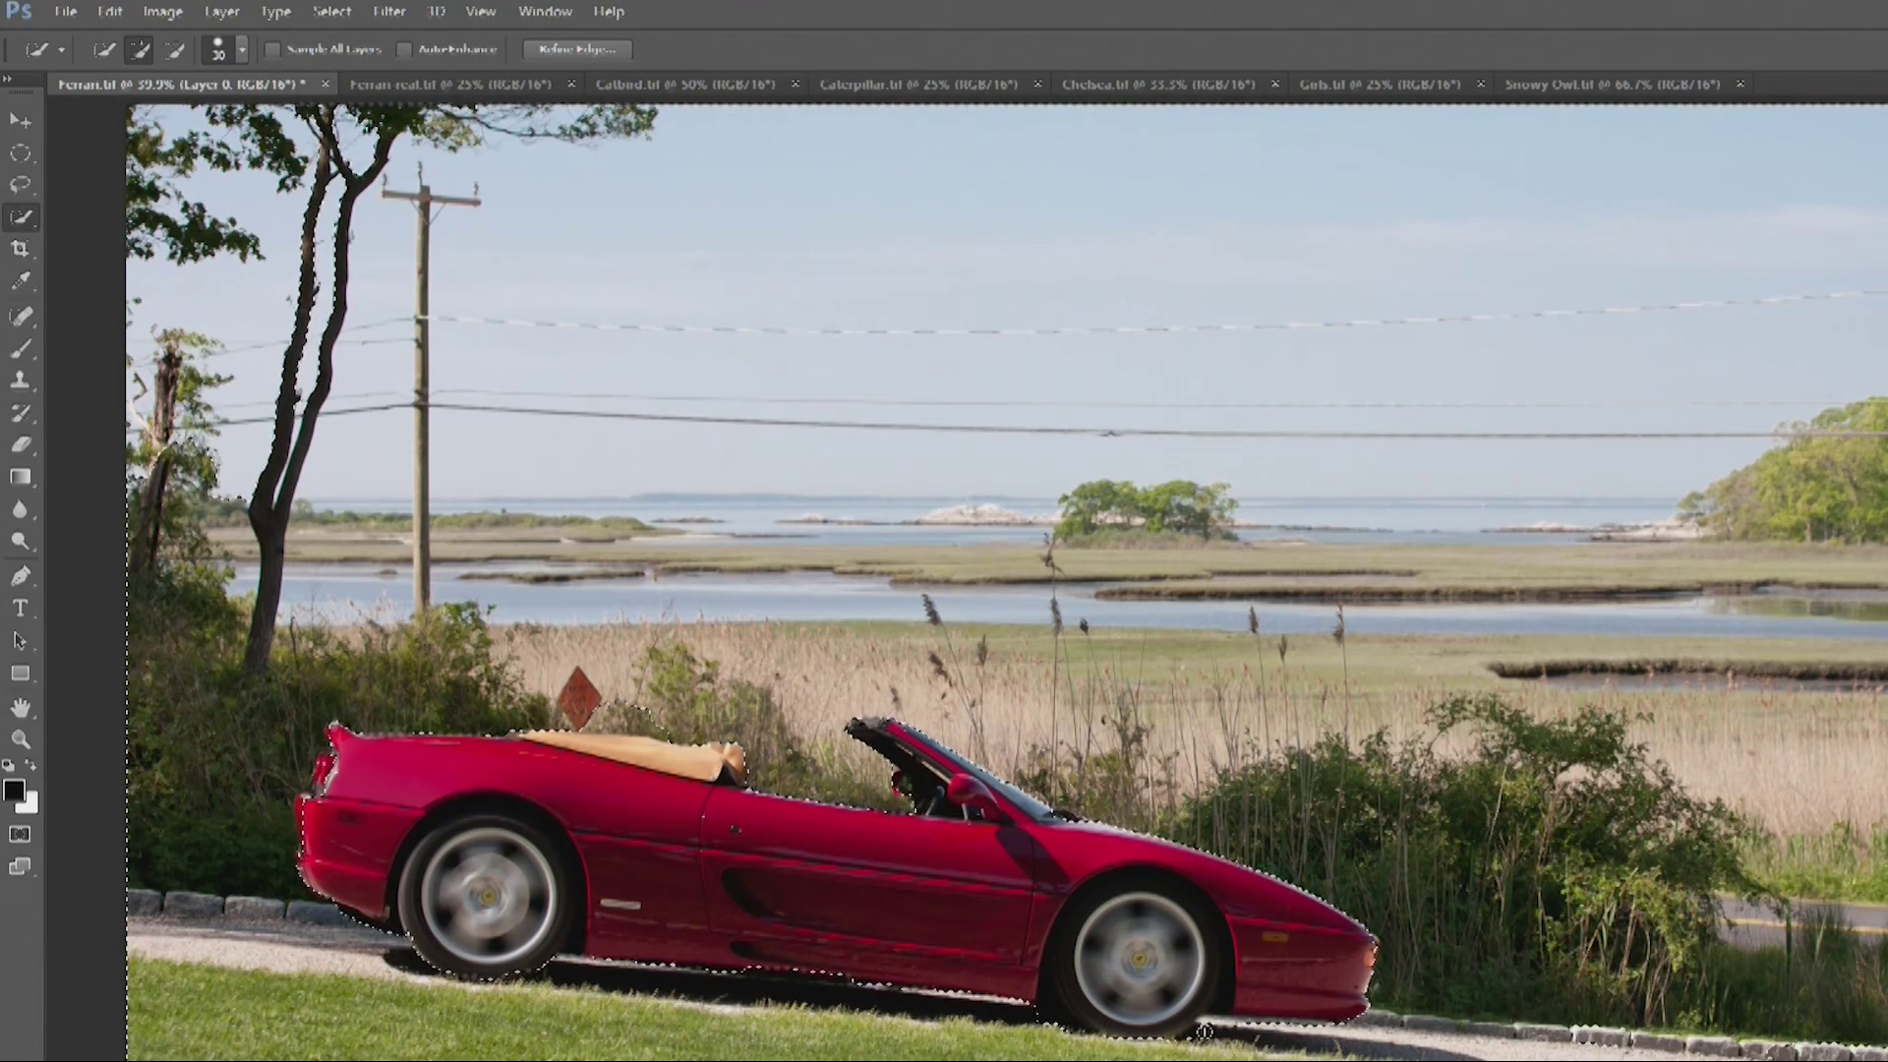
key(alt)
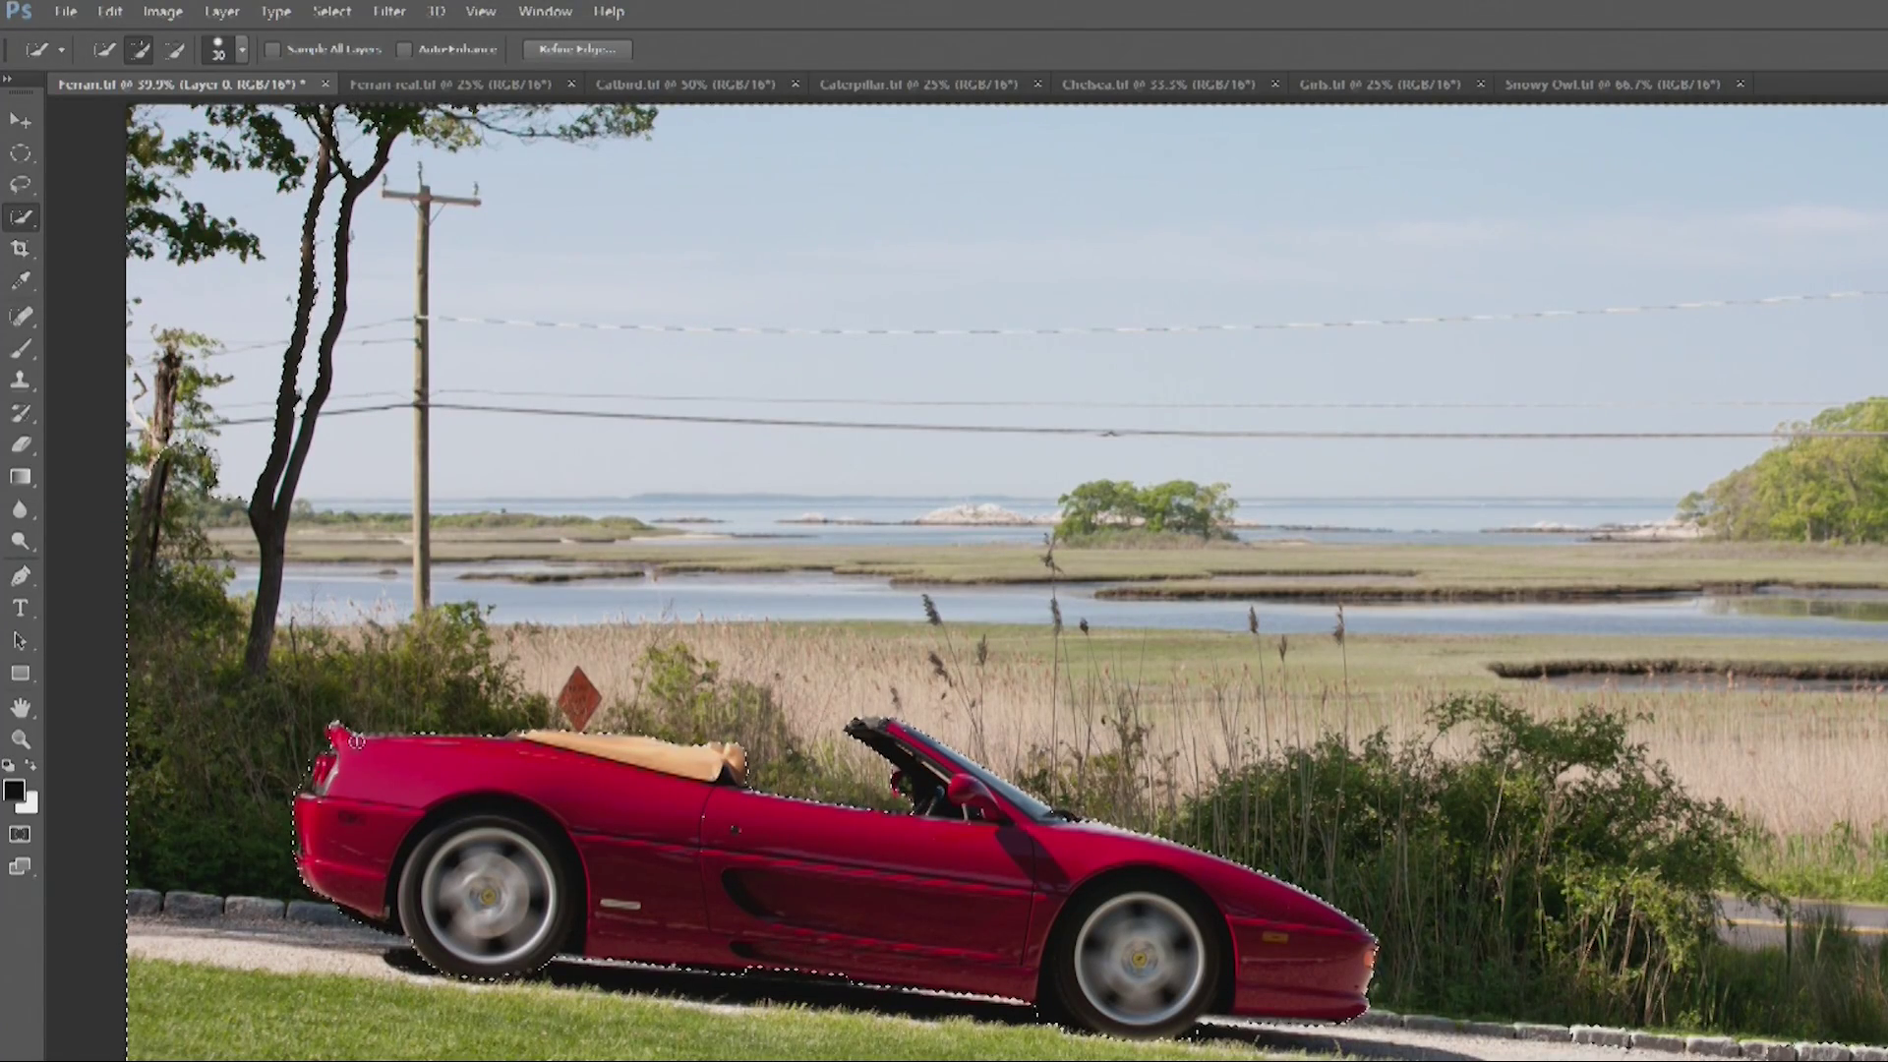
click(303, 745)
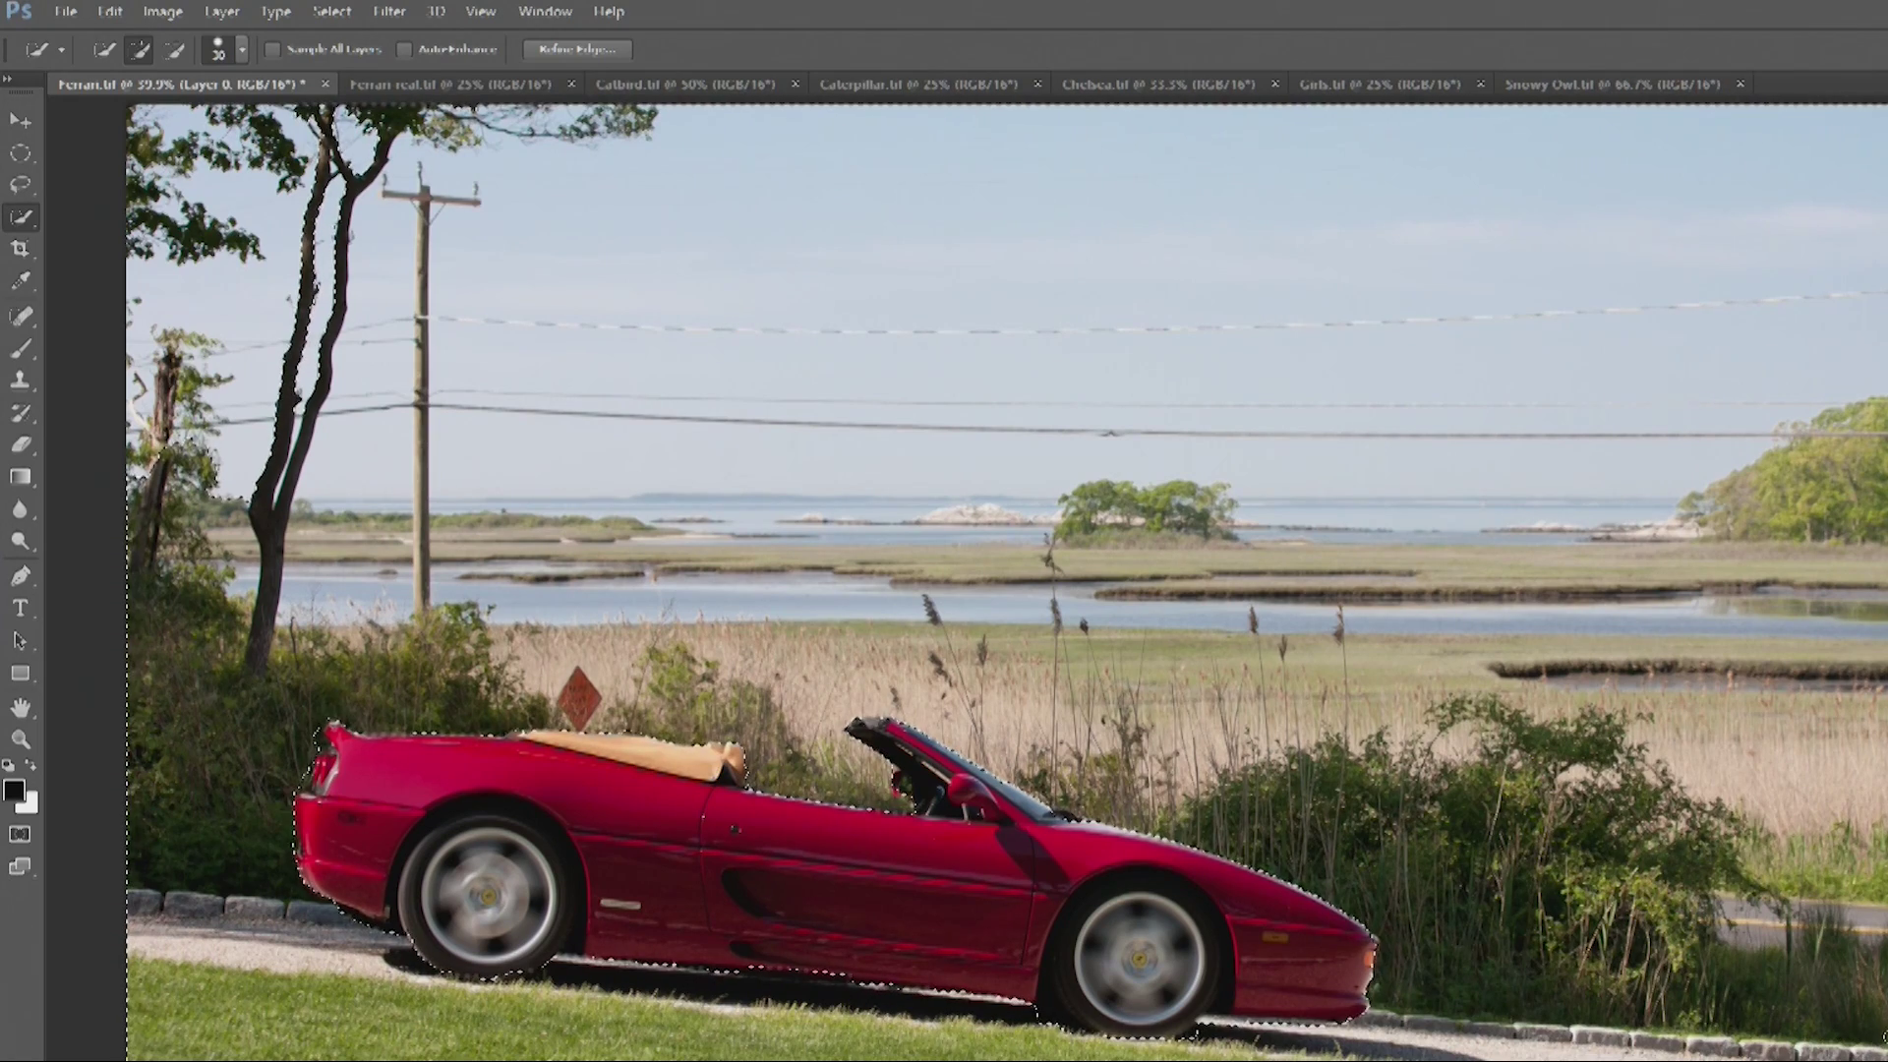
key(l)
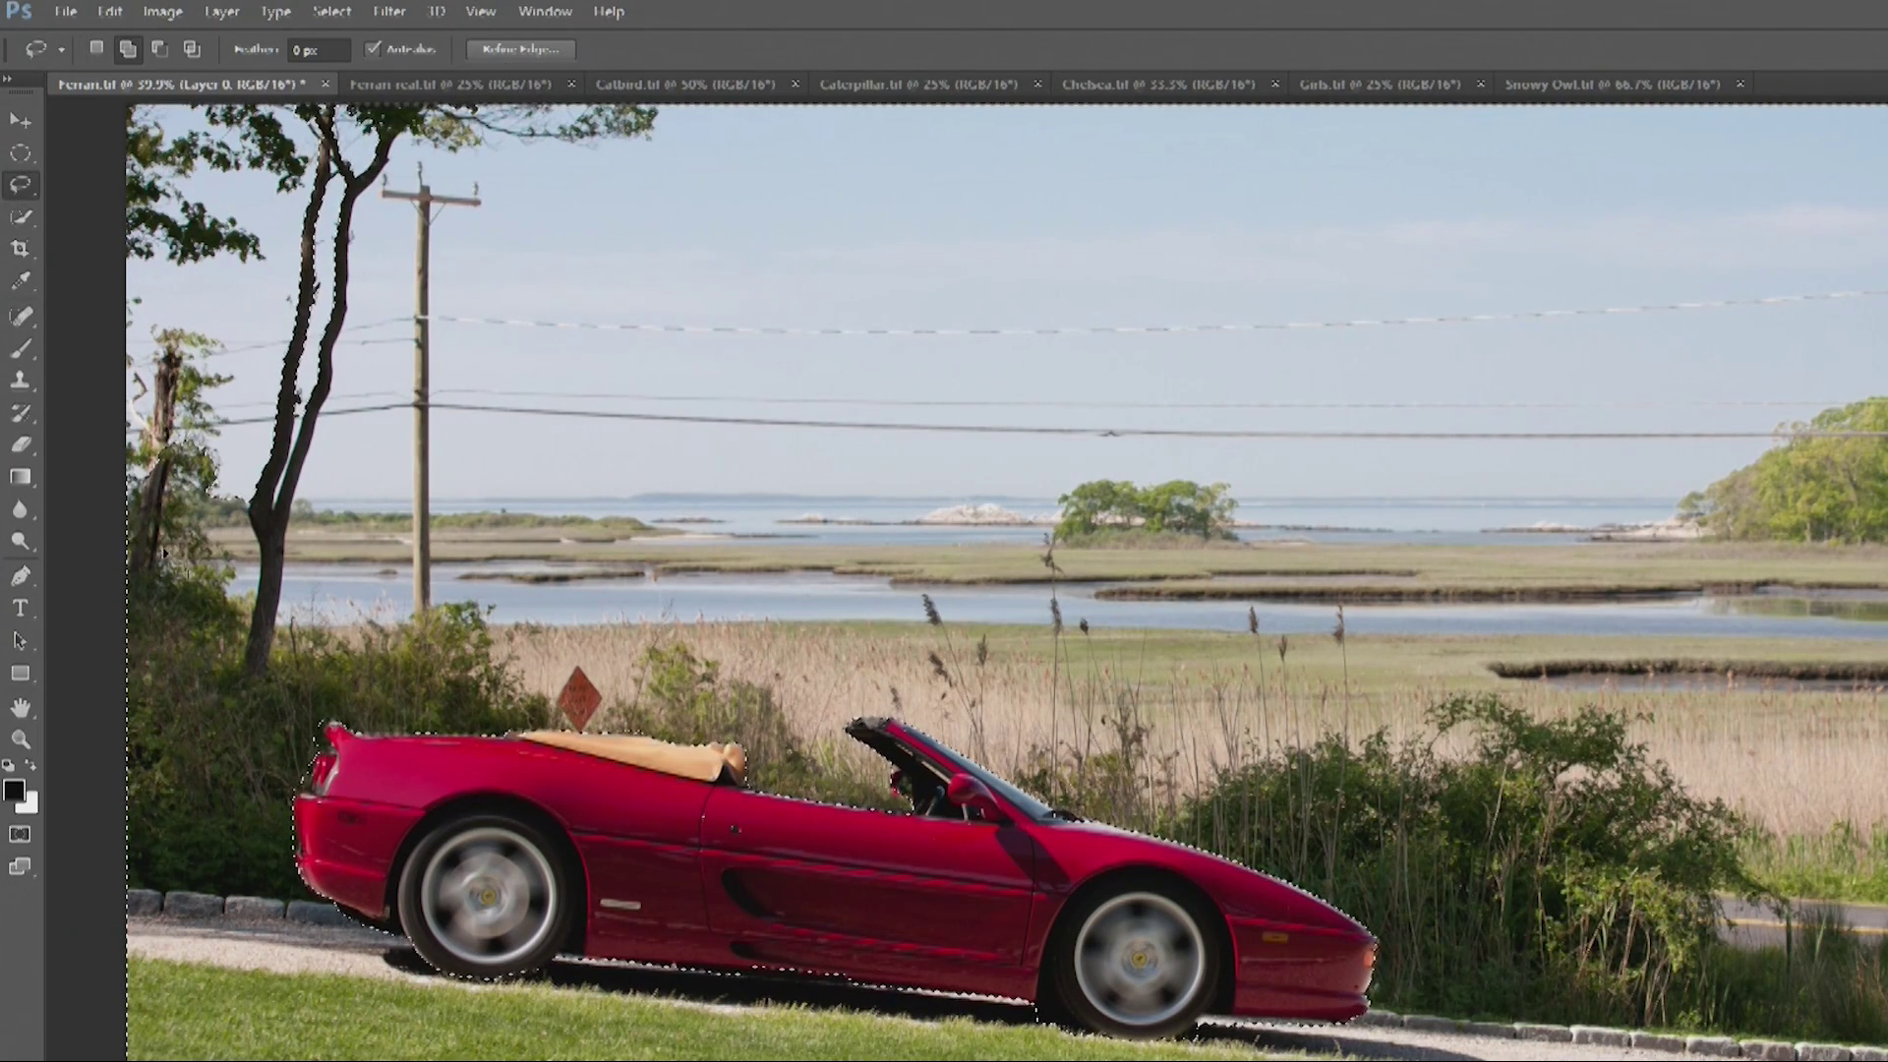
mouse_move(123, 585)
mouse_down()
mouse_move(439, 458)
mouse_move(543, 186)
mouse_move(371, 65)
mouse_move(103, 116)
mouse_up()
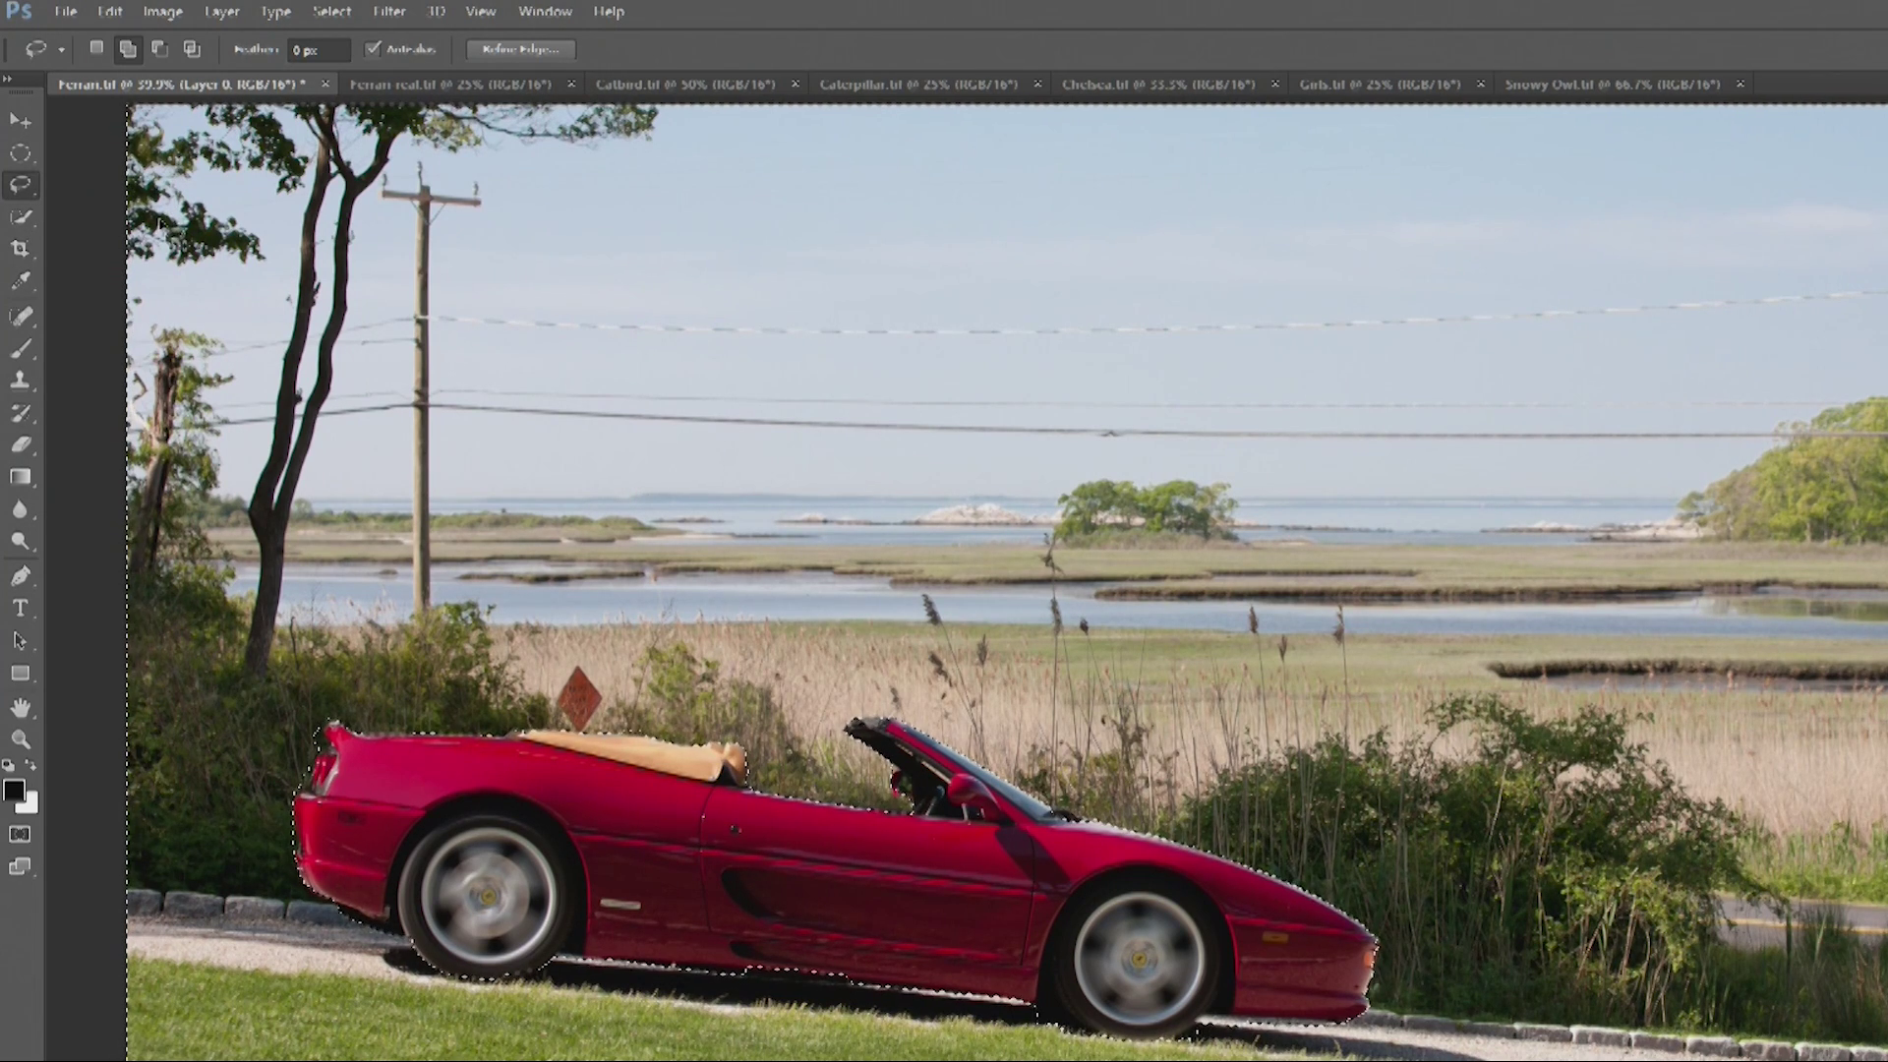
- Apply a Motion Blur of 273 pixels at a -6° angle to the selected background
click(240, 11)
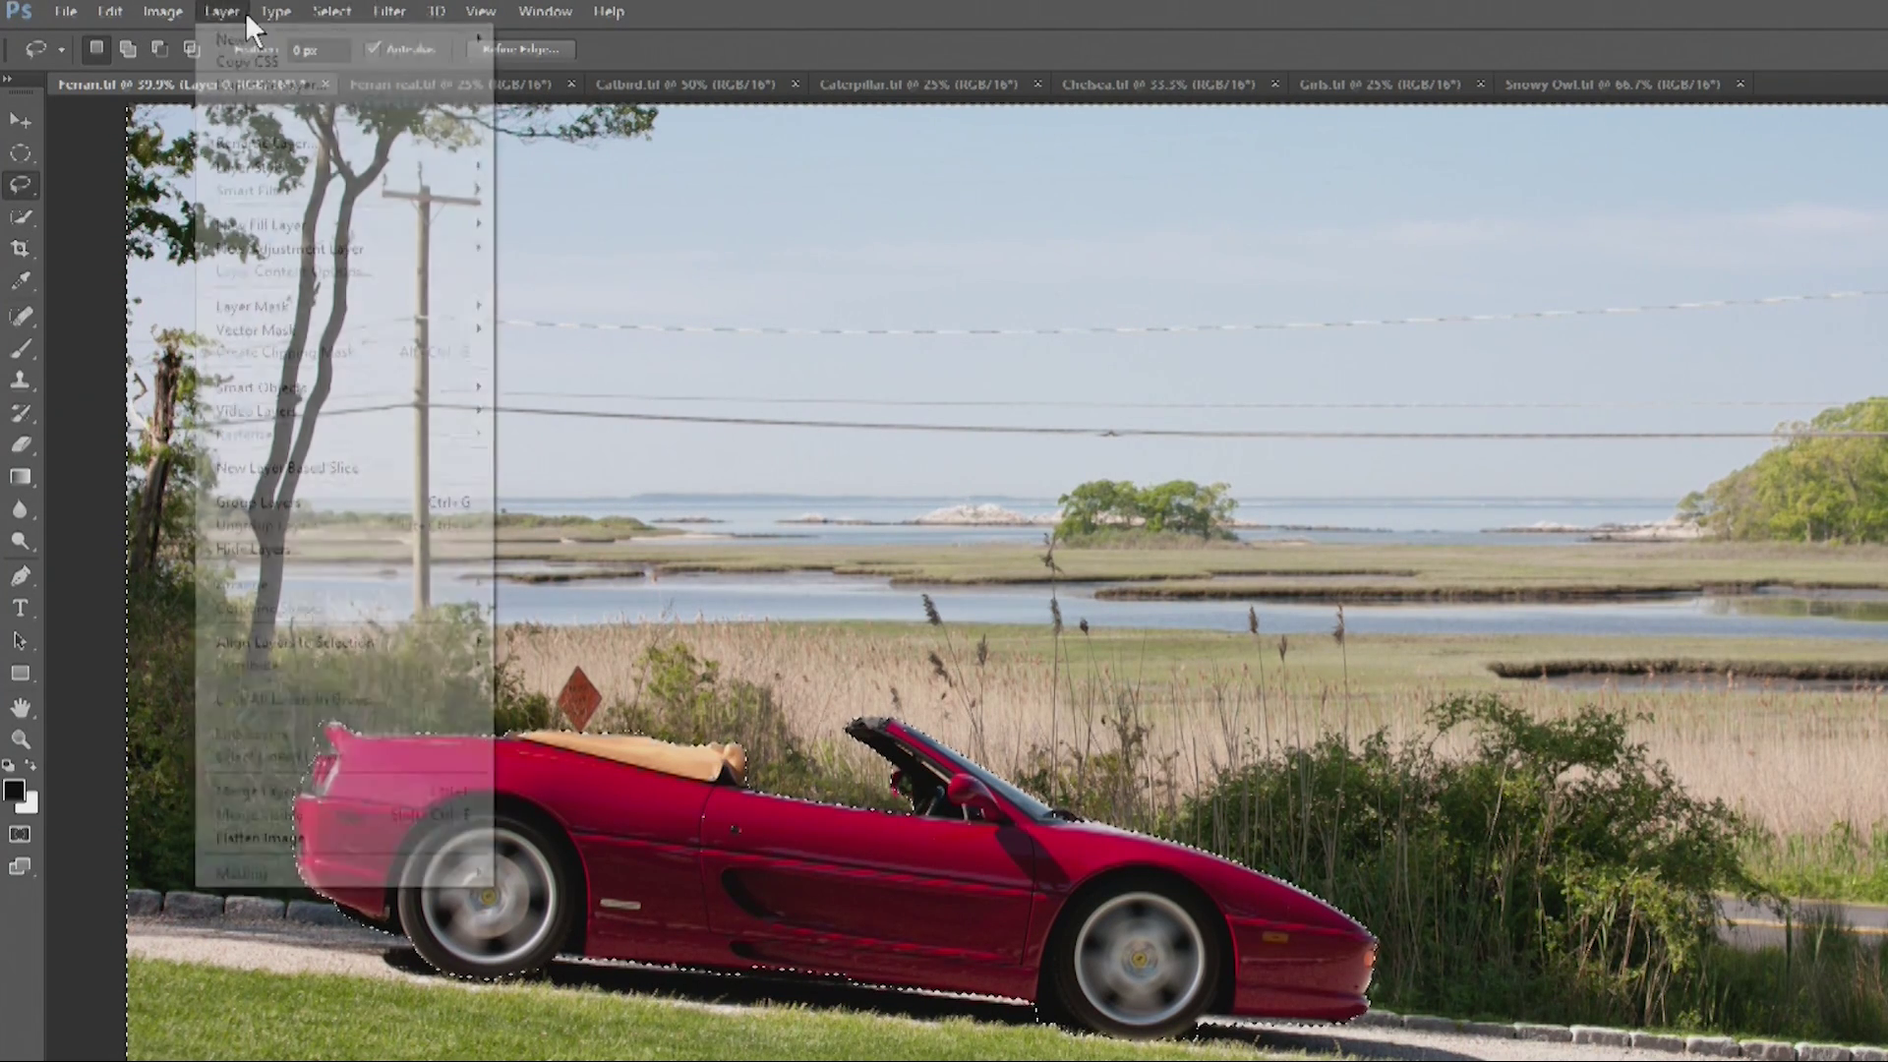
mouse_move(331, 14)
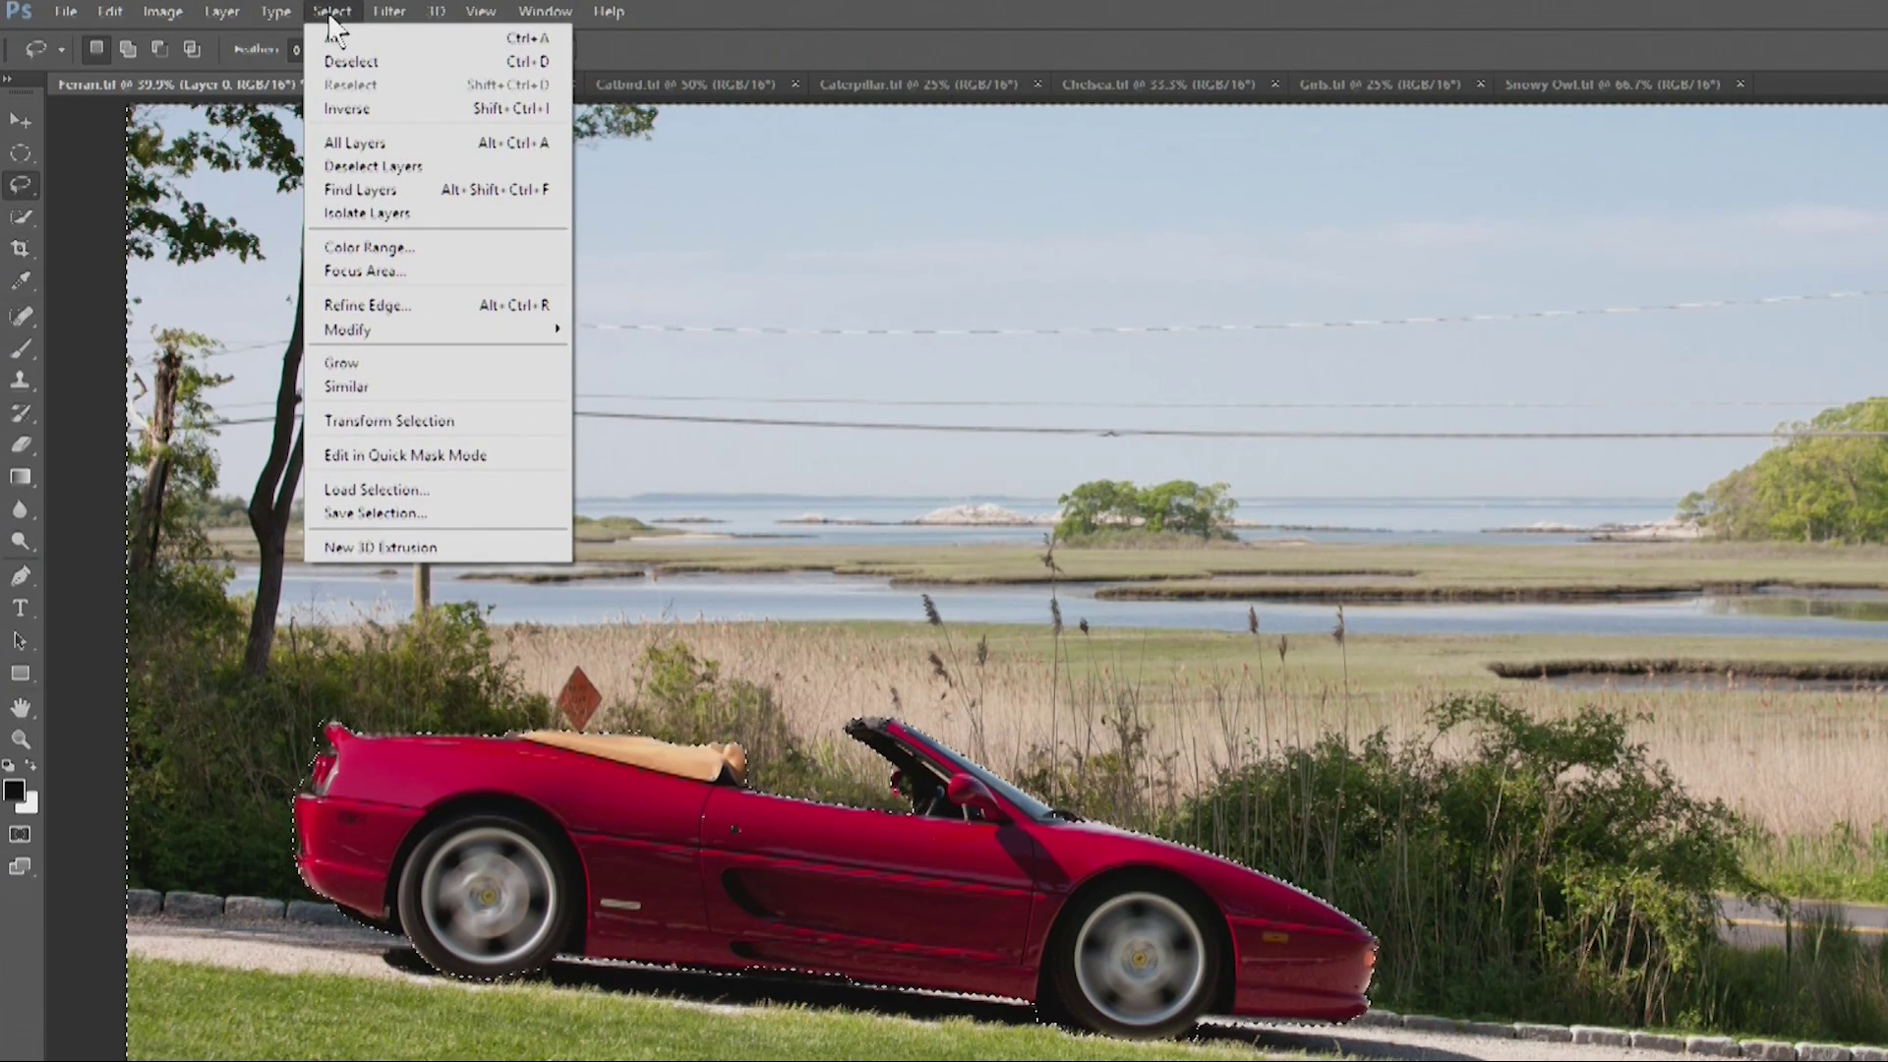
mouse_move(390, 14)
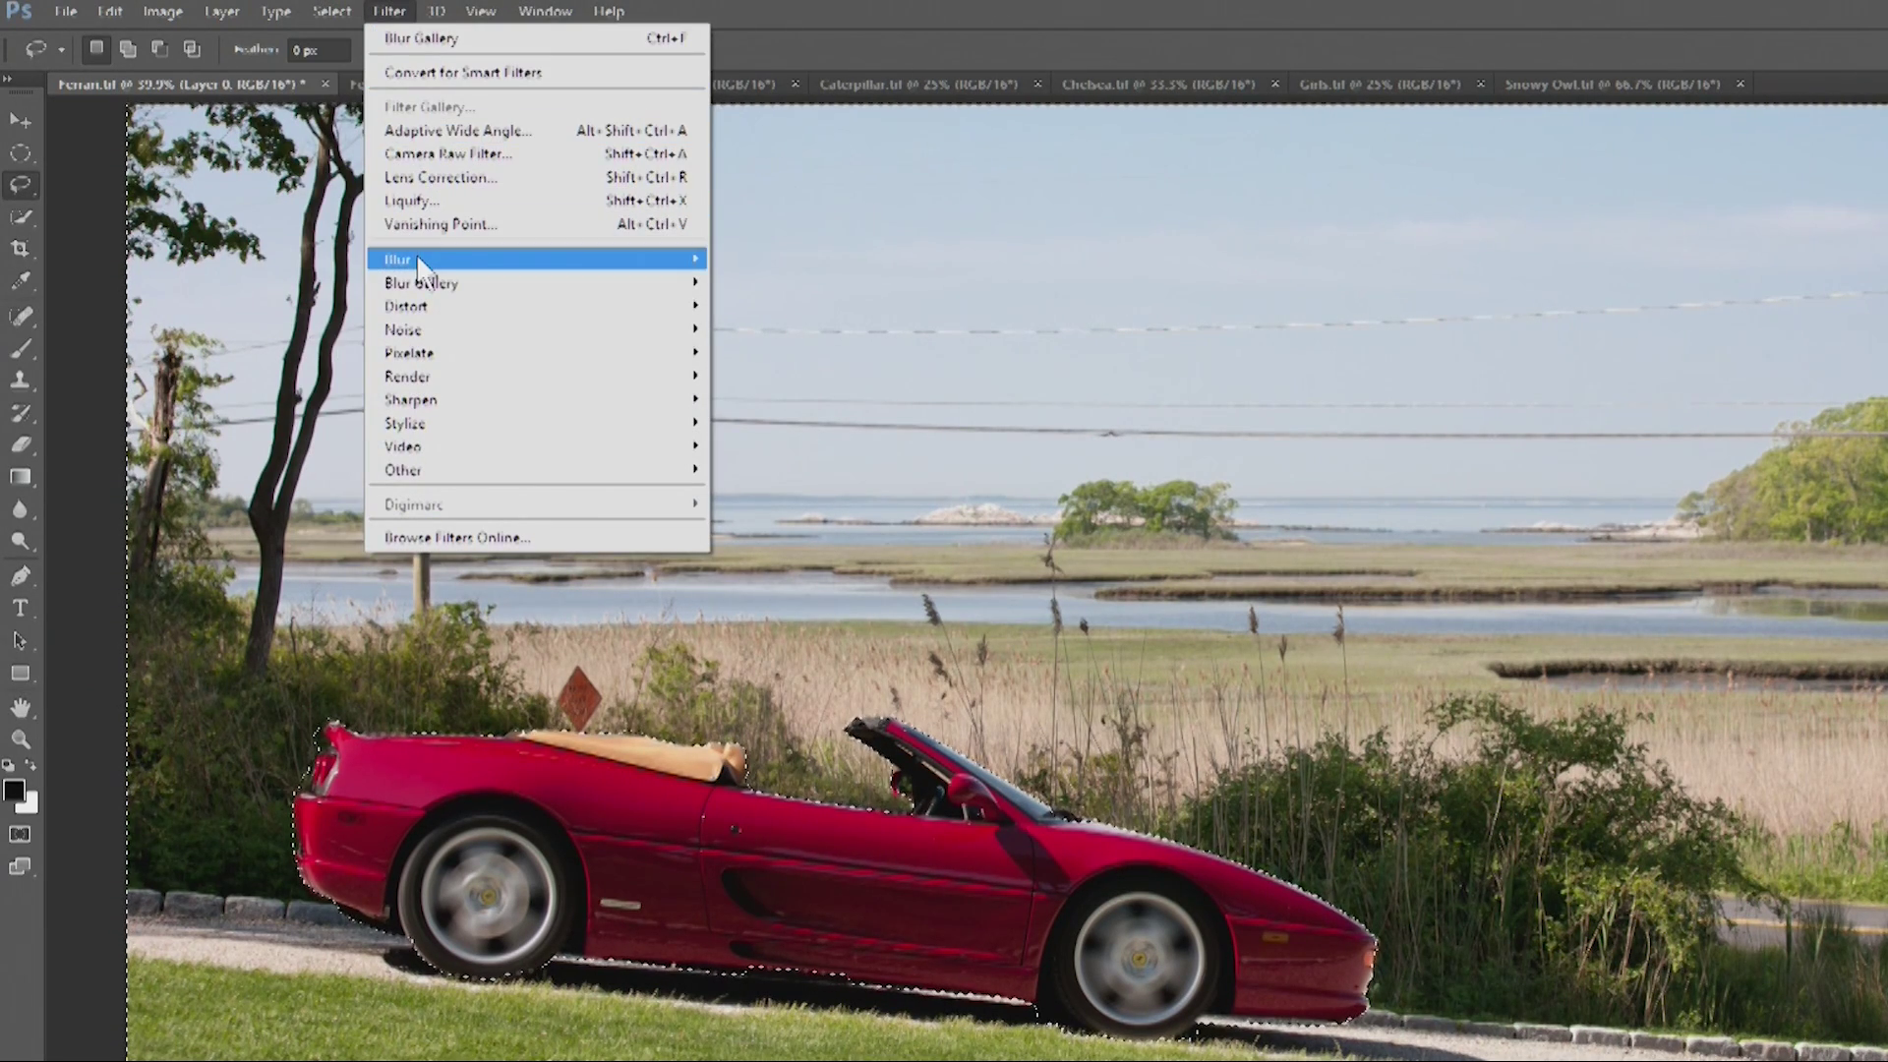
mouse_move(420, 262)
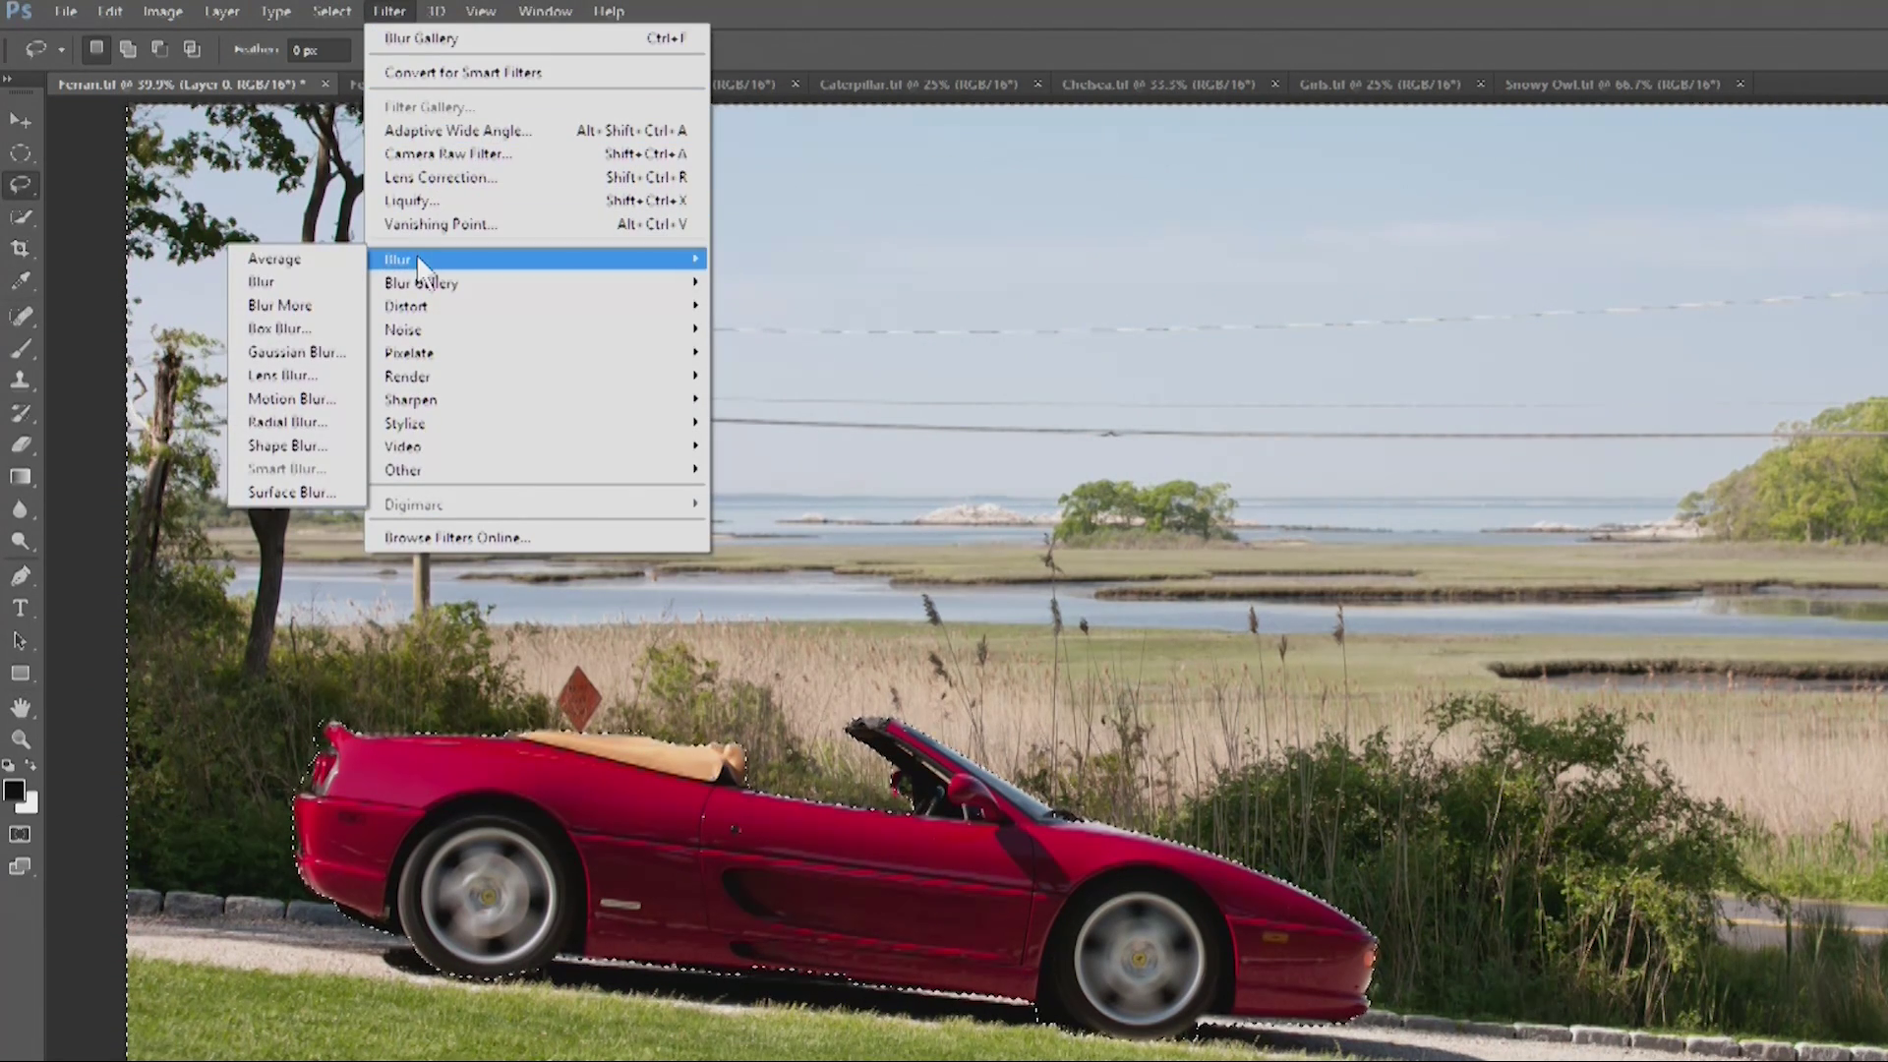
click(291, 398)
mouse_move(1185, 270)
mouse_down()
mouse_move(1002, 281)
mouse_move(1172, 279)
mouse_up()
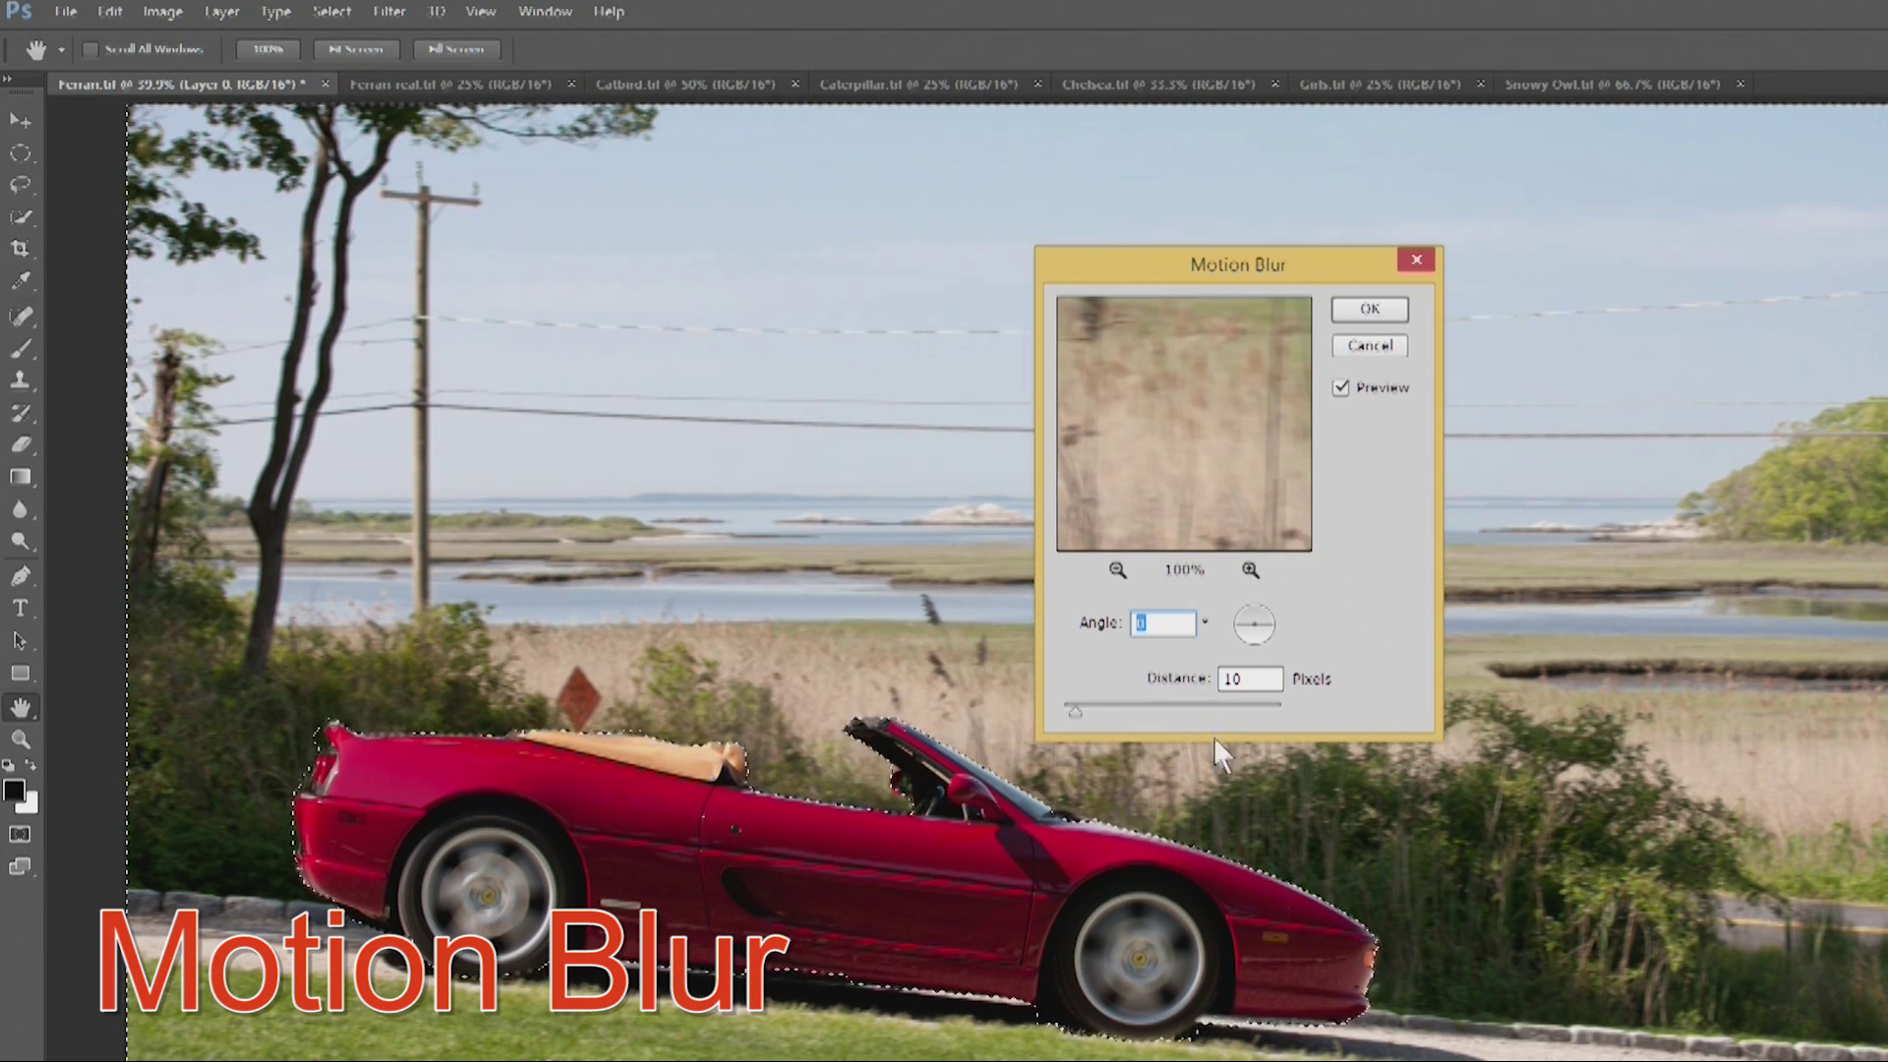
mouse_move(1153, 386)
mouse_down()
mouse_move(1110, 421)
mouse_move(1145, 394)
mouse_move(1151, 334)
mouse_move(1141, 364)
mouse_up()
drag(1077, 711, 1094, 711)
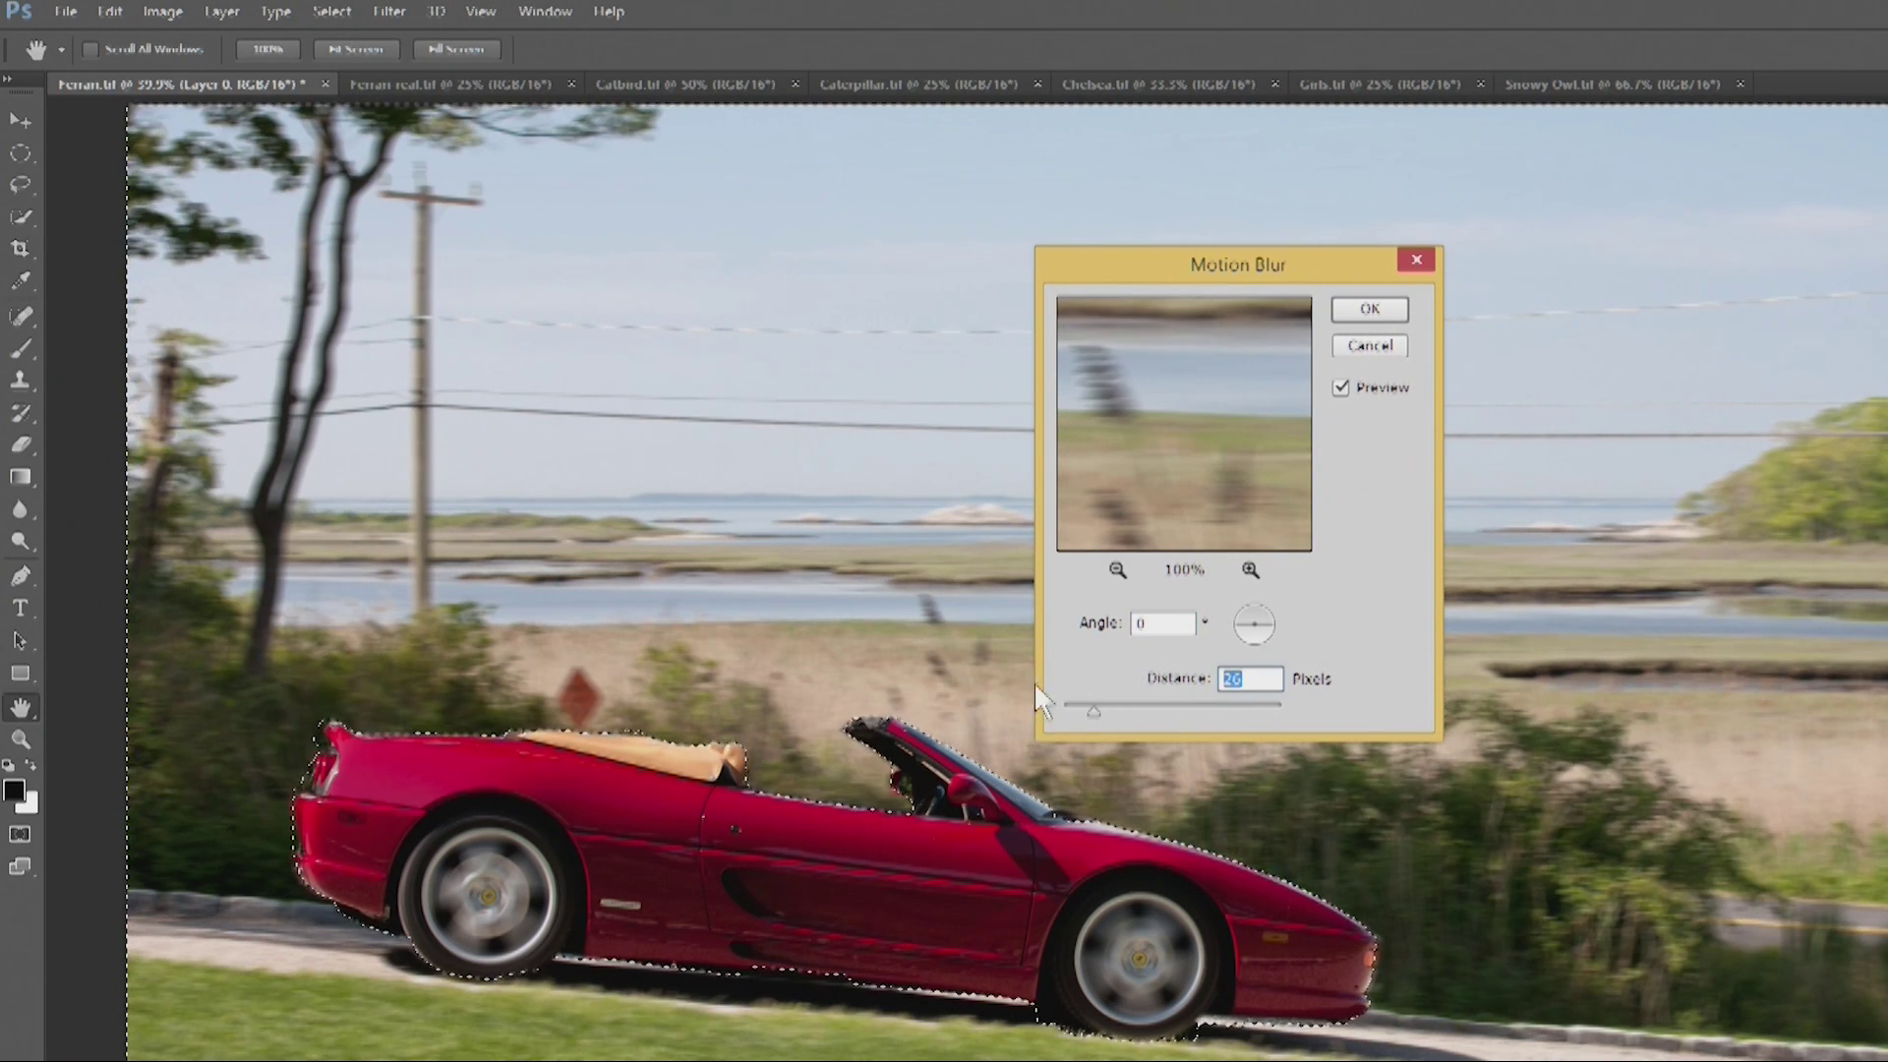
click(827, 568)
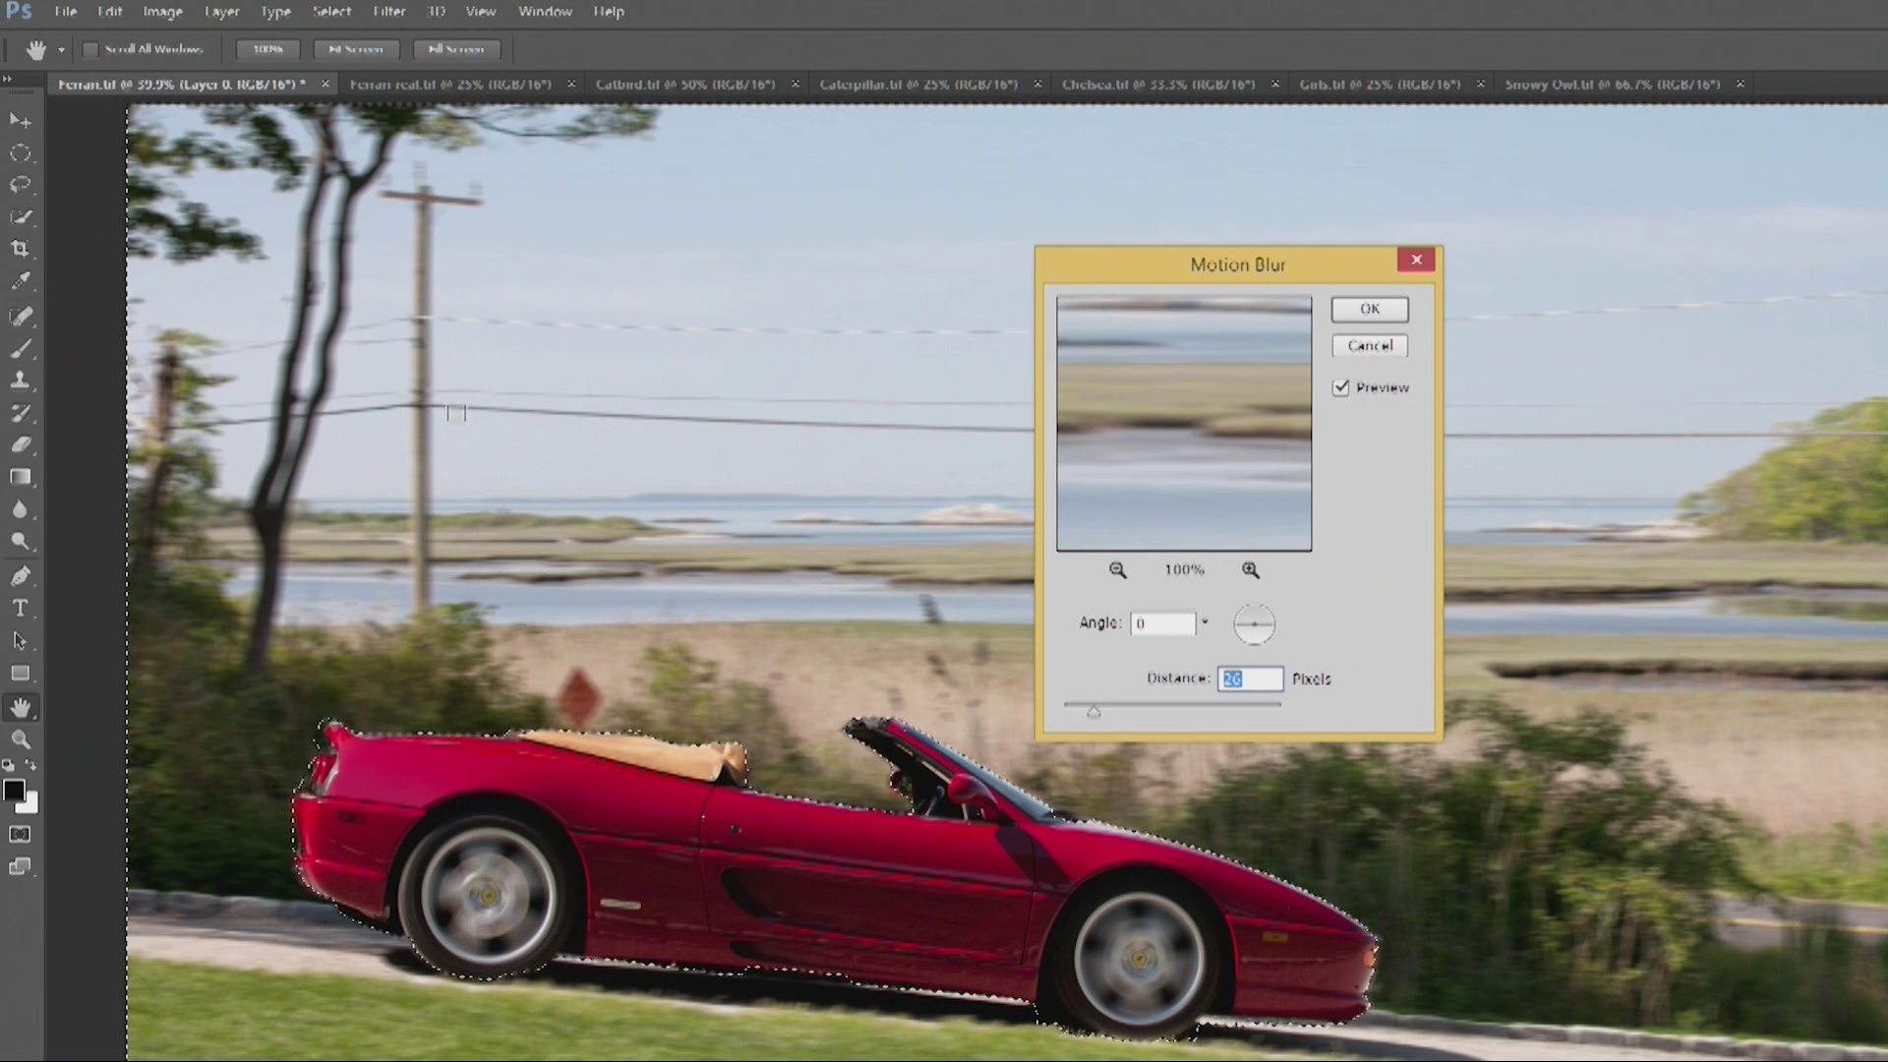
click(432, 320)
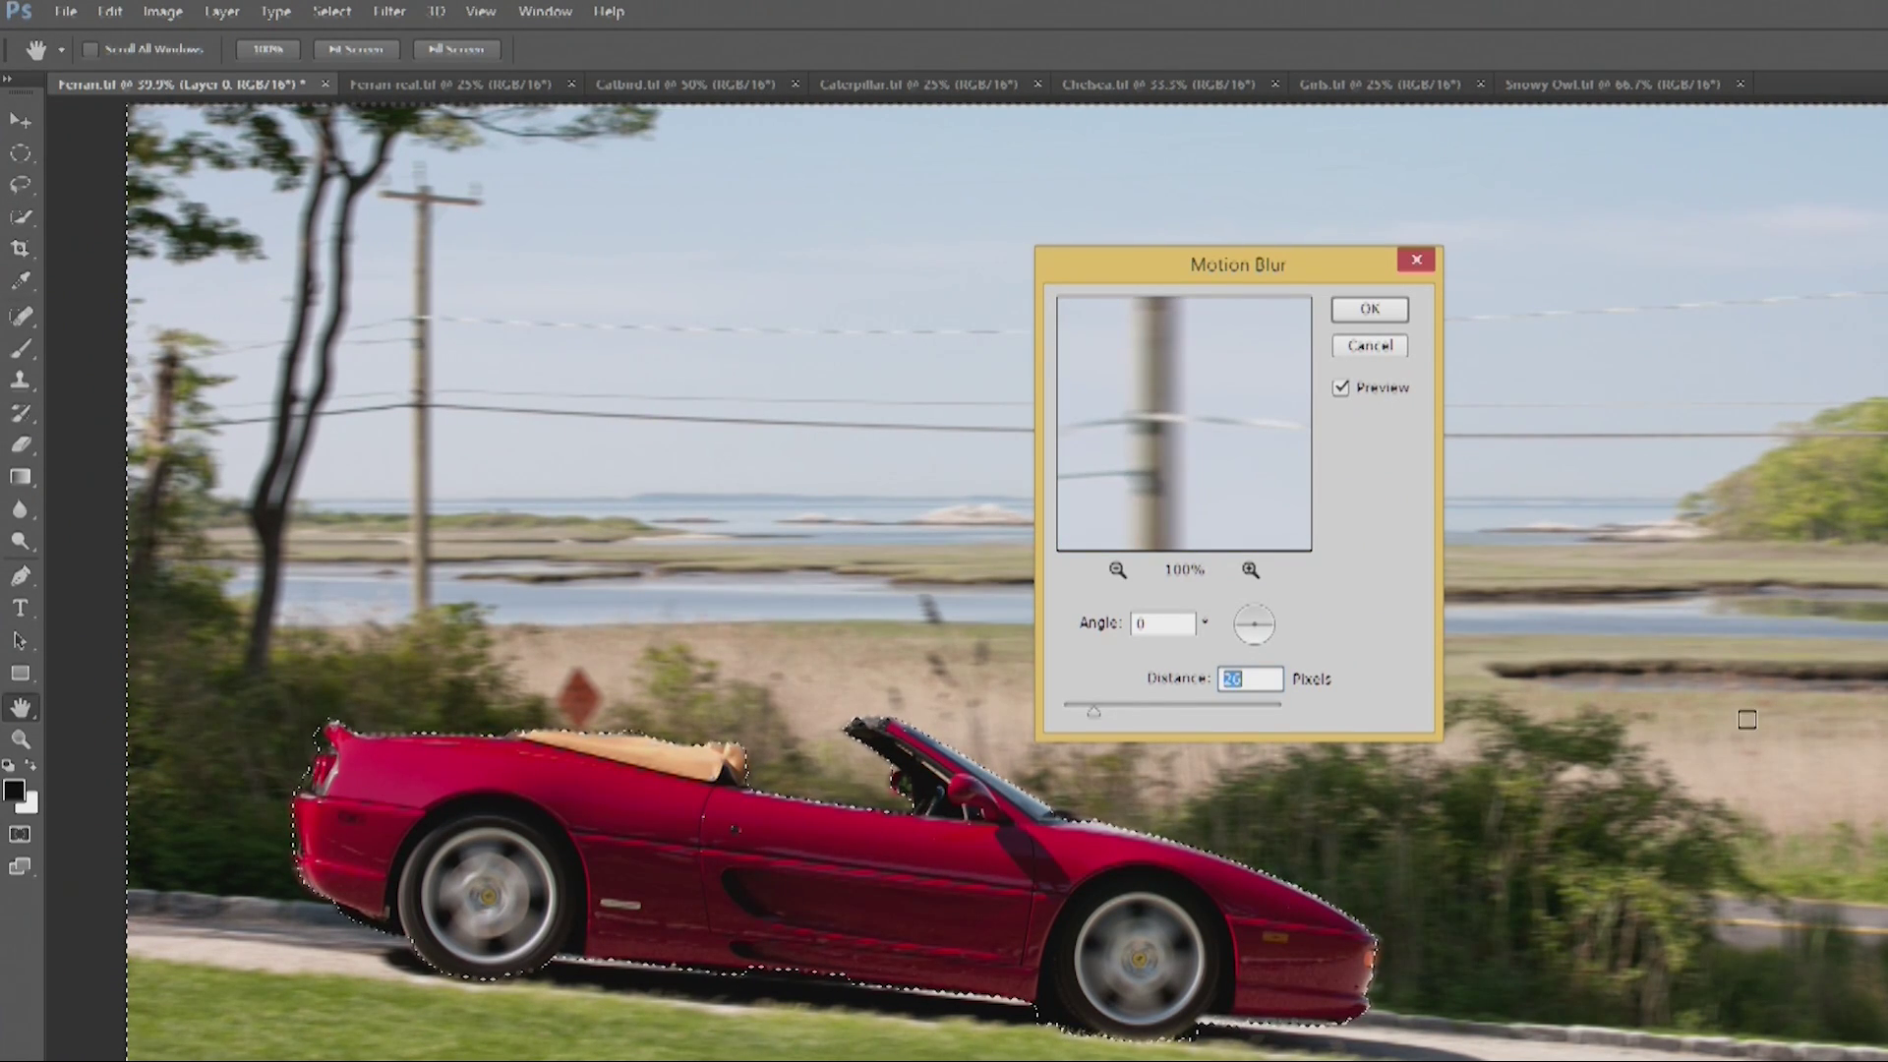
drag(1089, 715, 1201, 716)
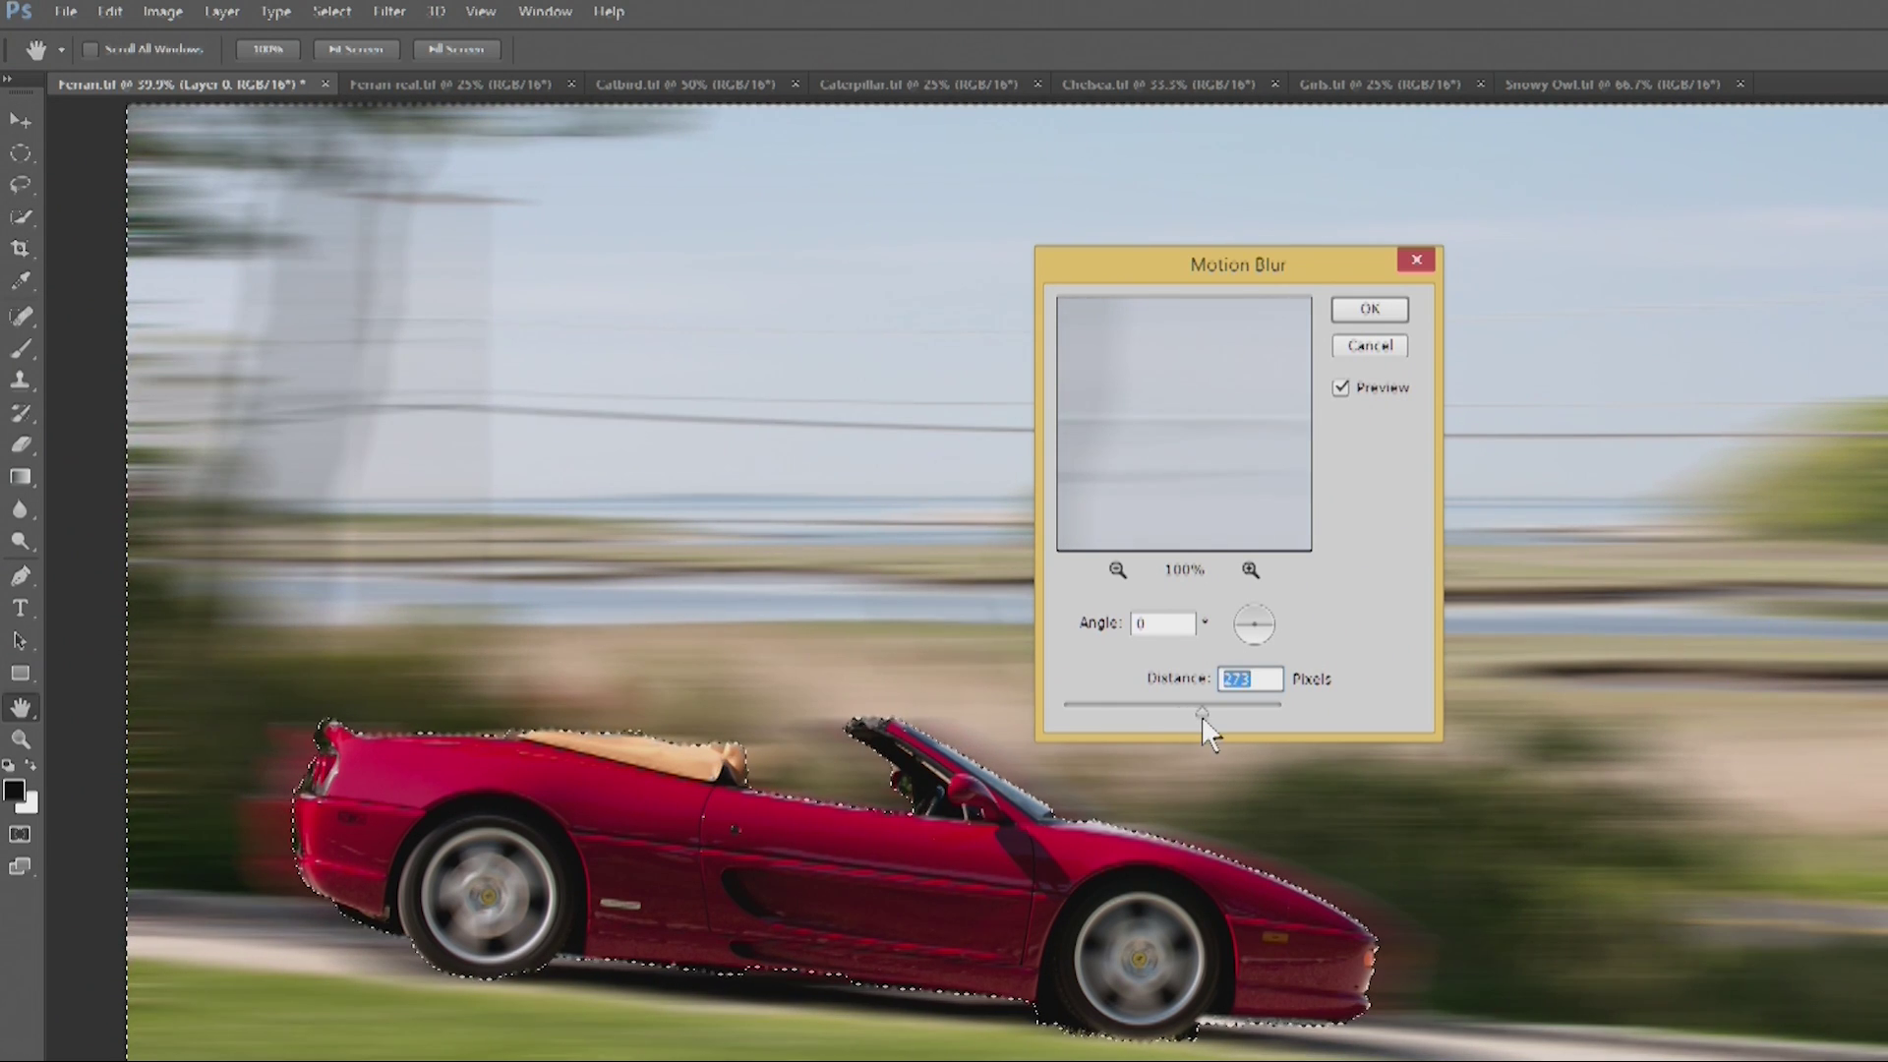
drag(1245, 630, 1238, 623)
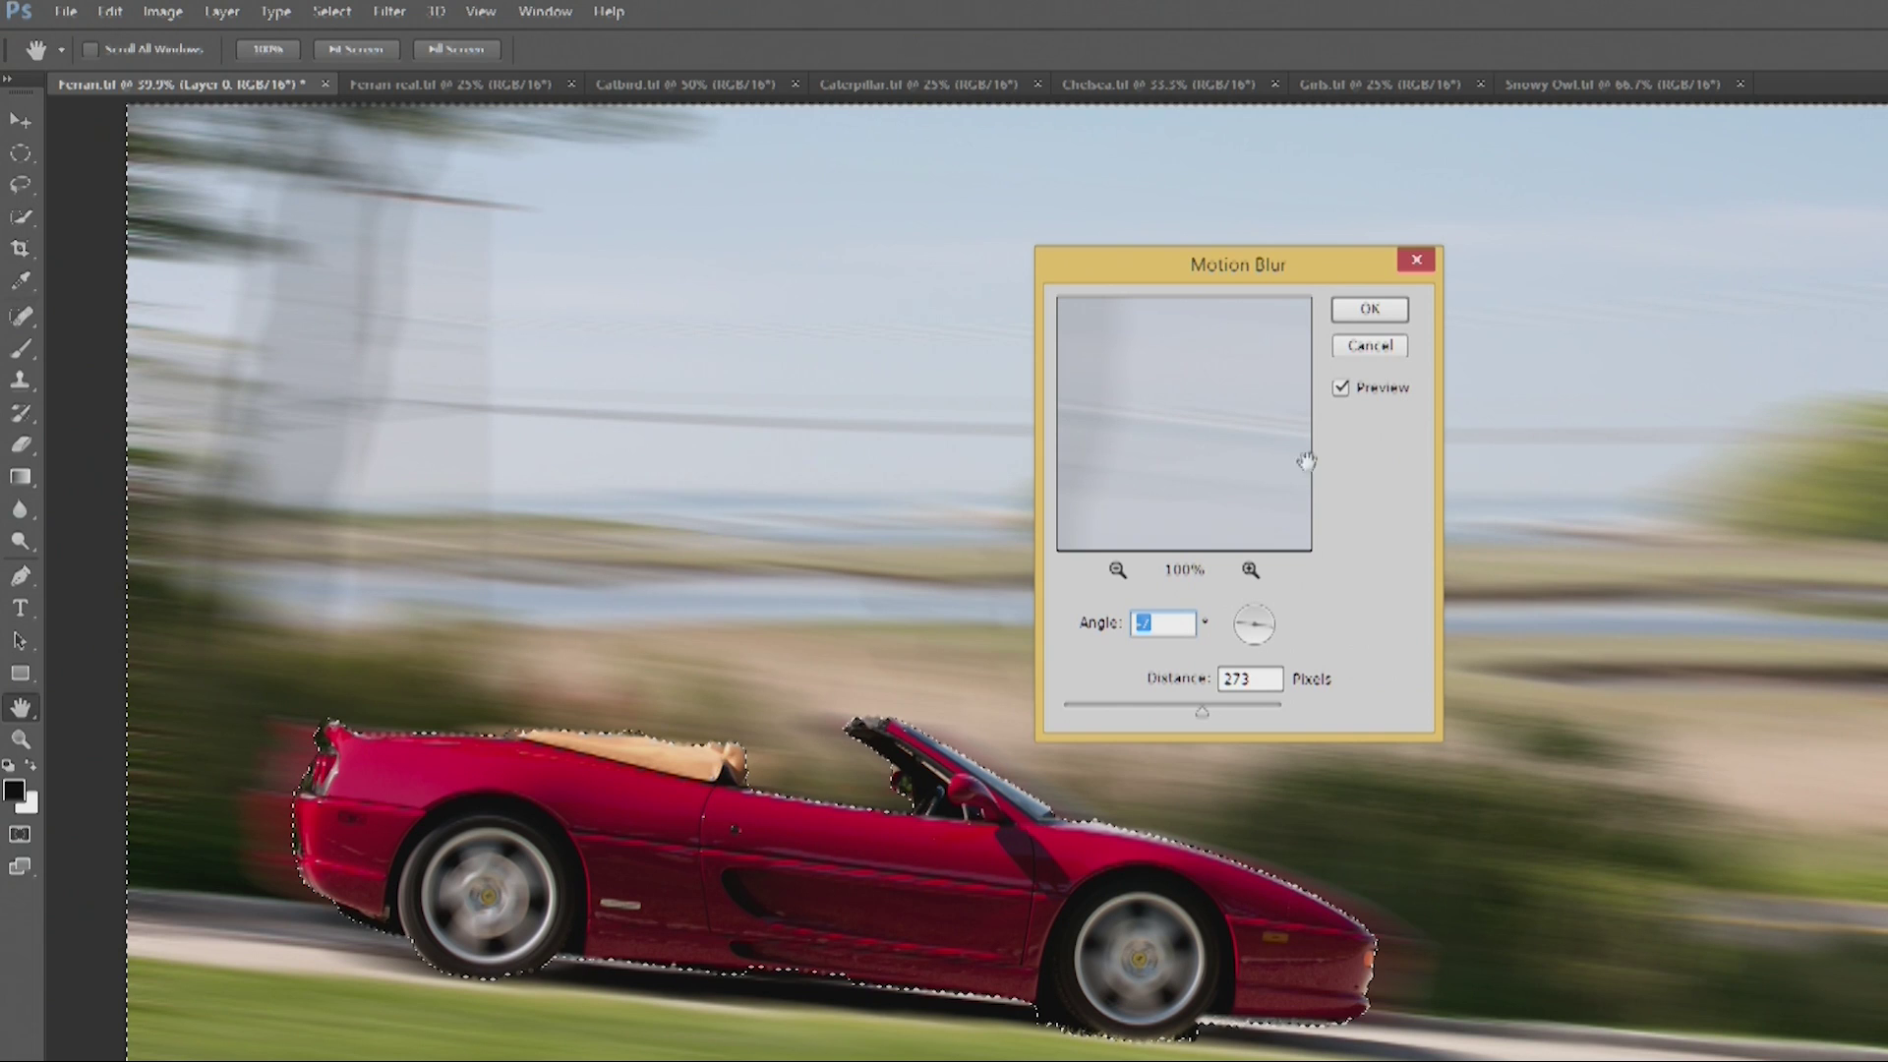
click(1370, 309)
- Deselect, open and enlarge the History panel, and revert to the Lasso state before the motion blur
key(l)
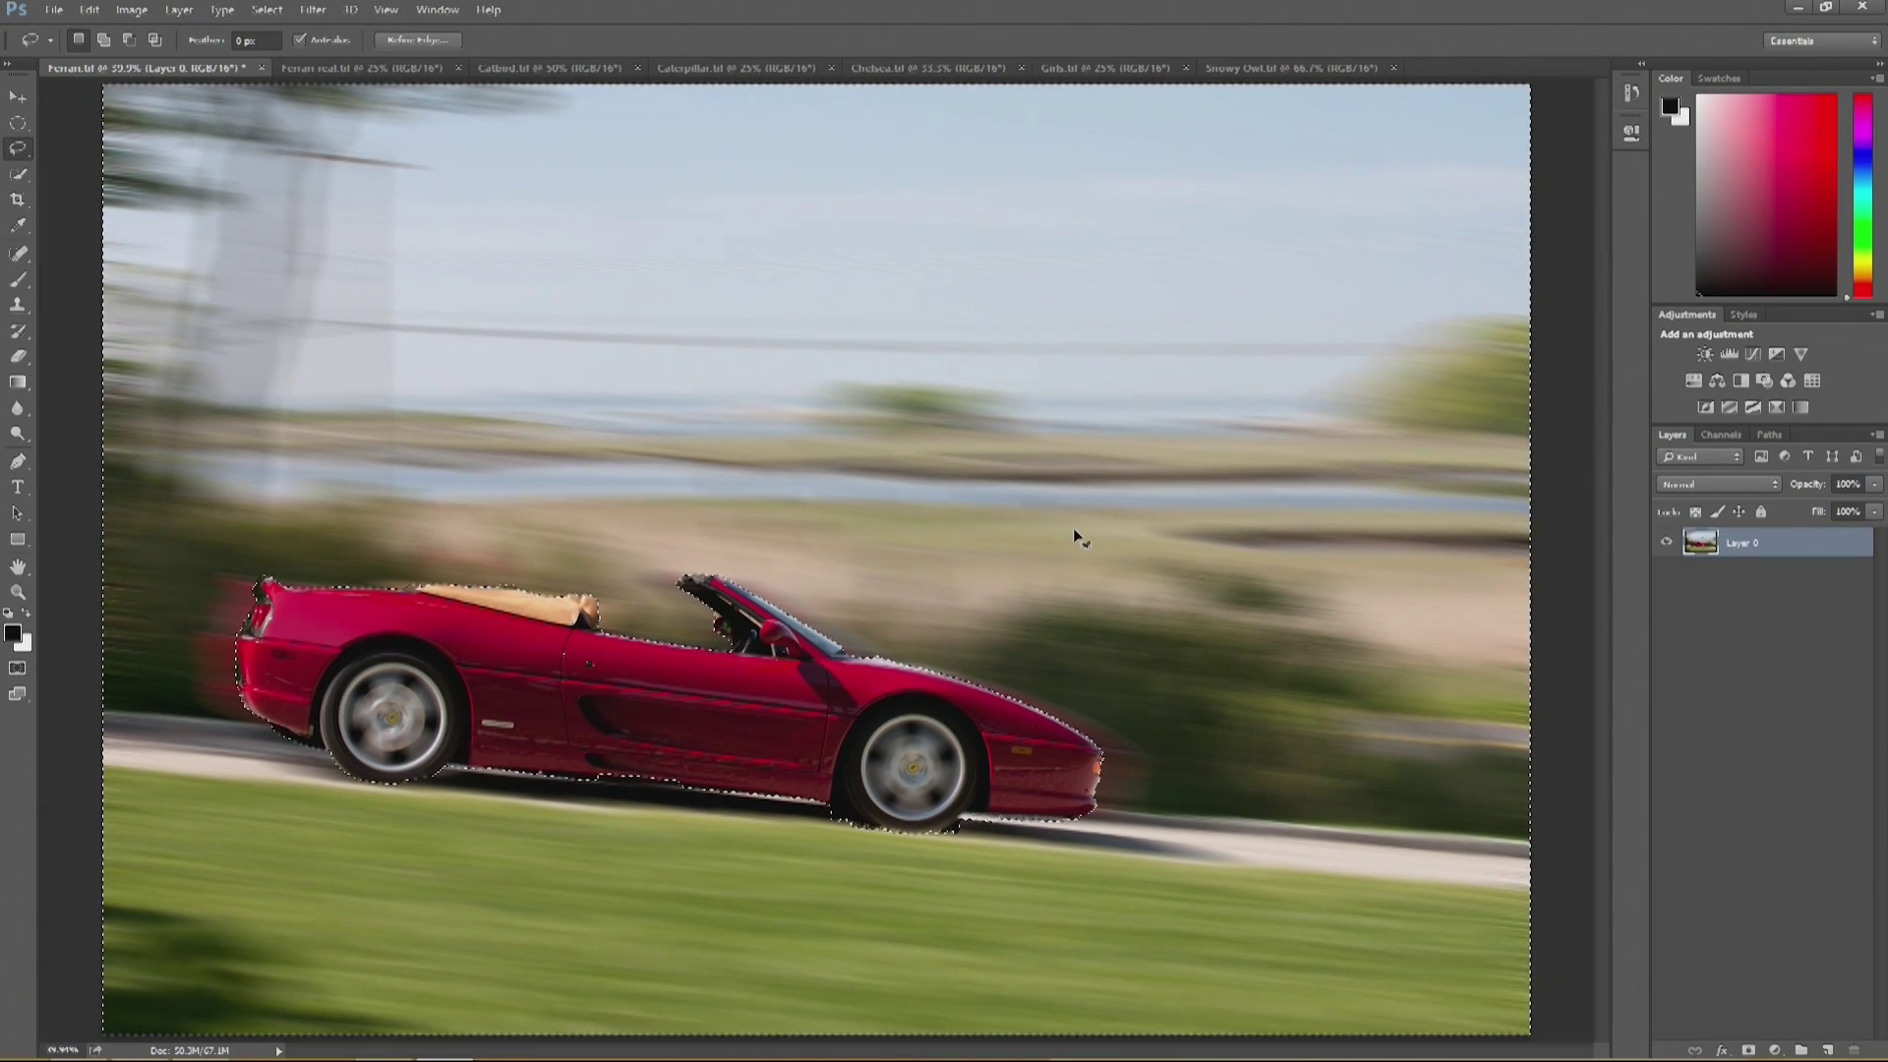
key(ctrl+d)
click(312, 10)
key(Escape)
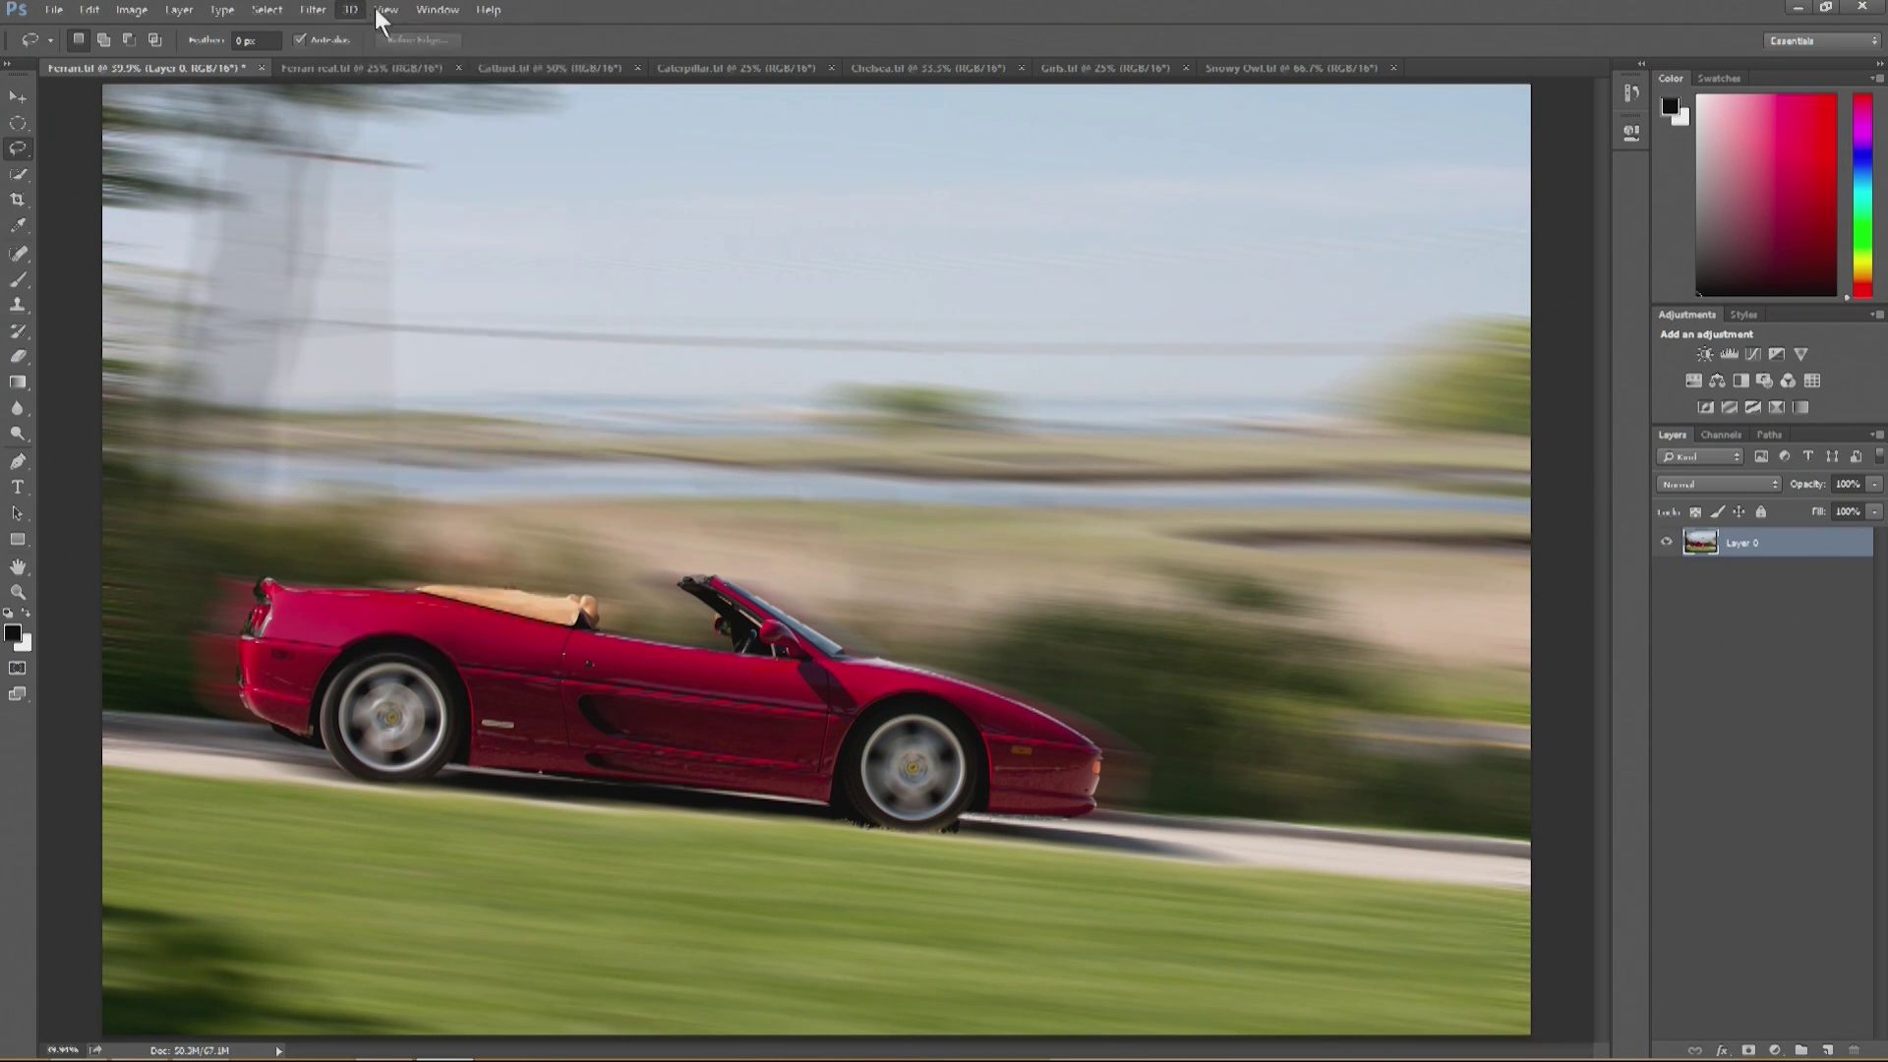
click(438, 9)
click(472, 320)
drag(1607, 194, 1591, 596)
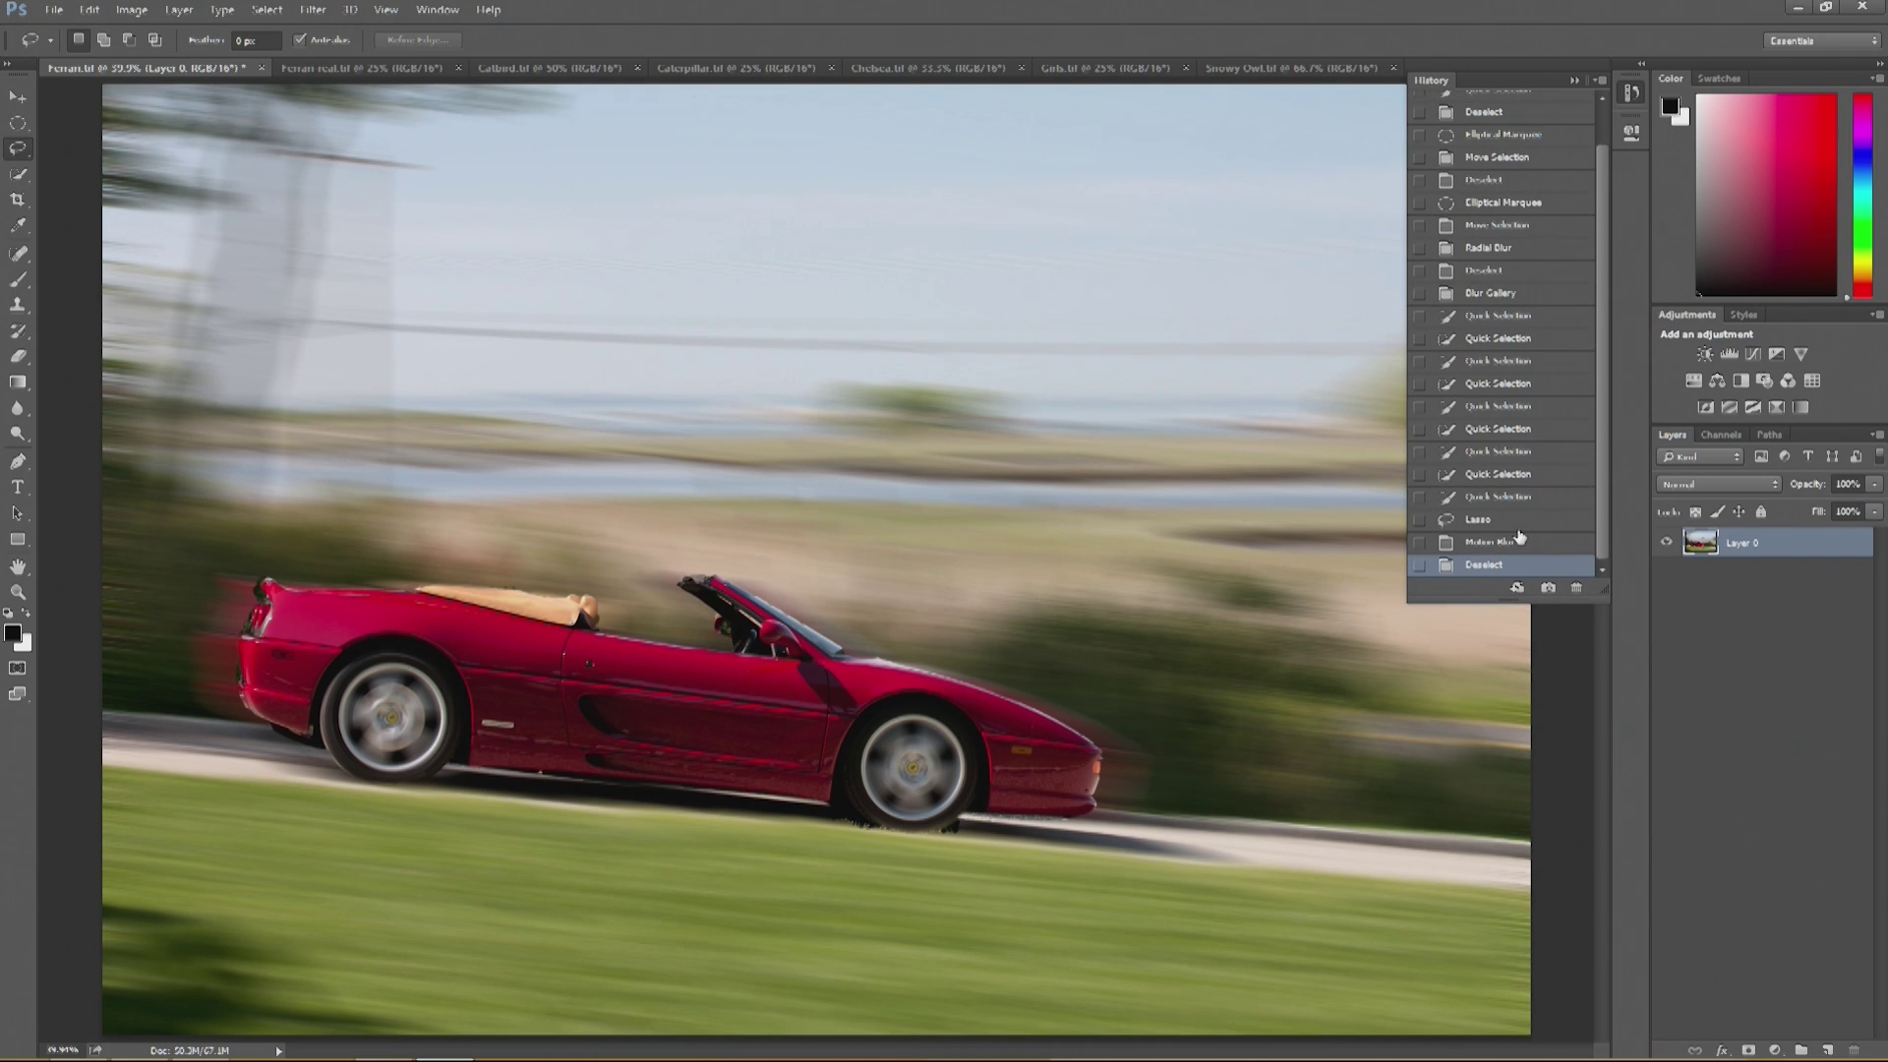
click(1485, 520)
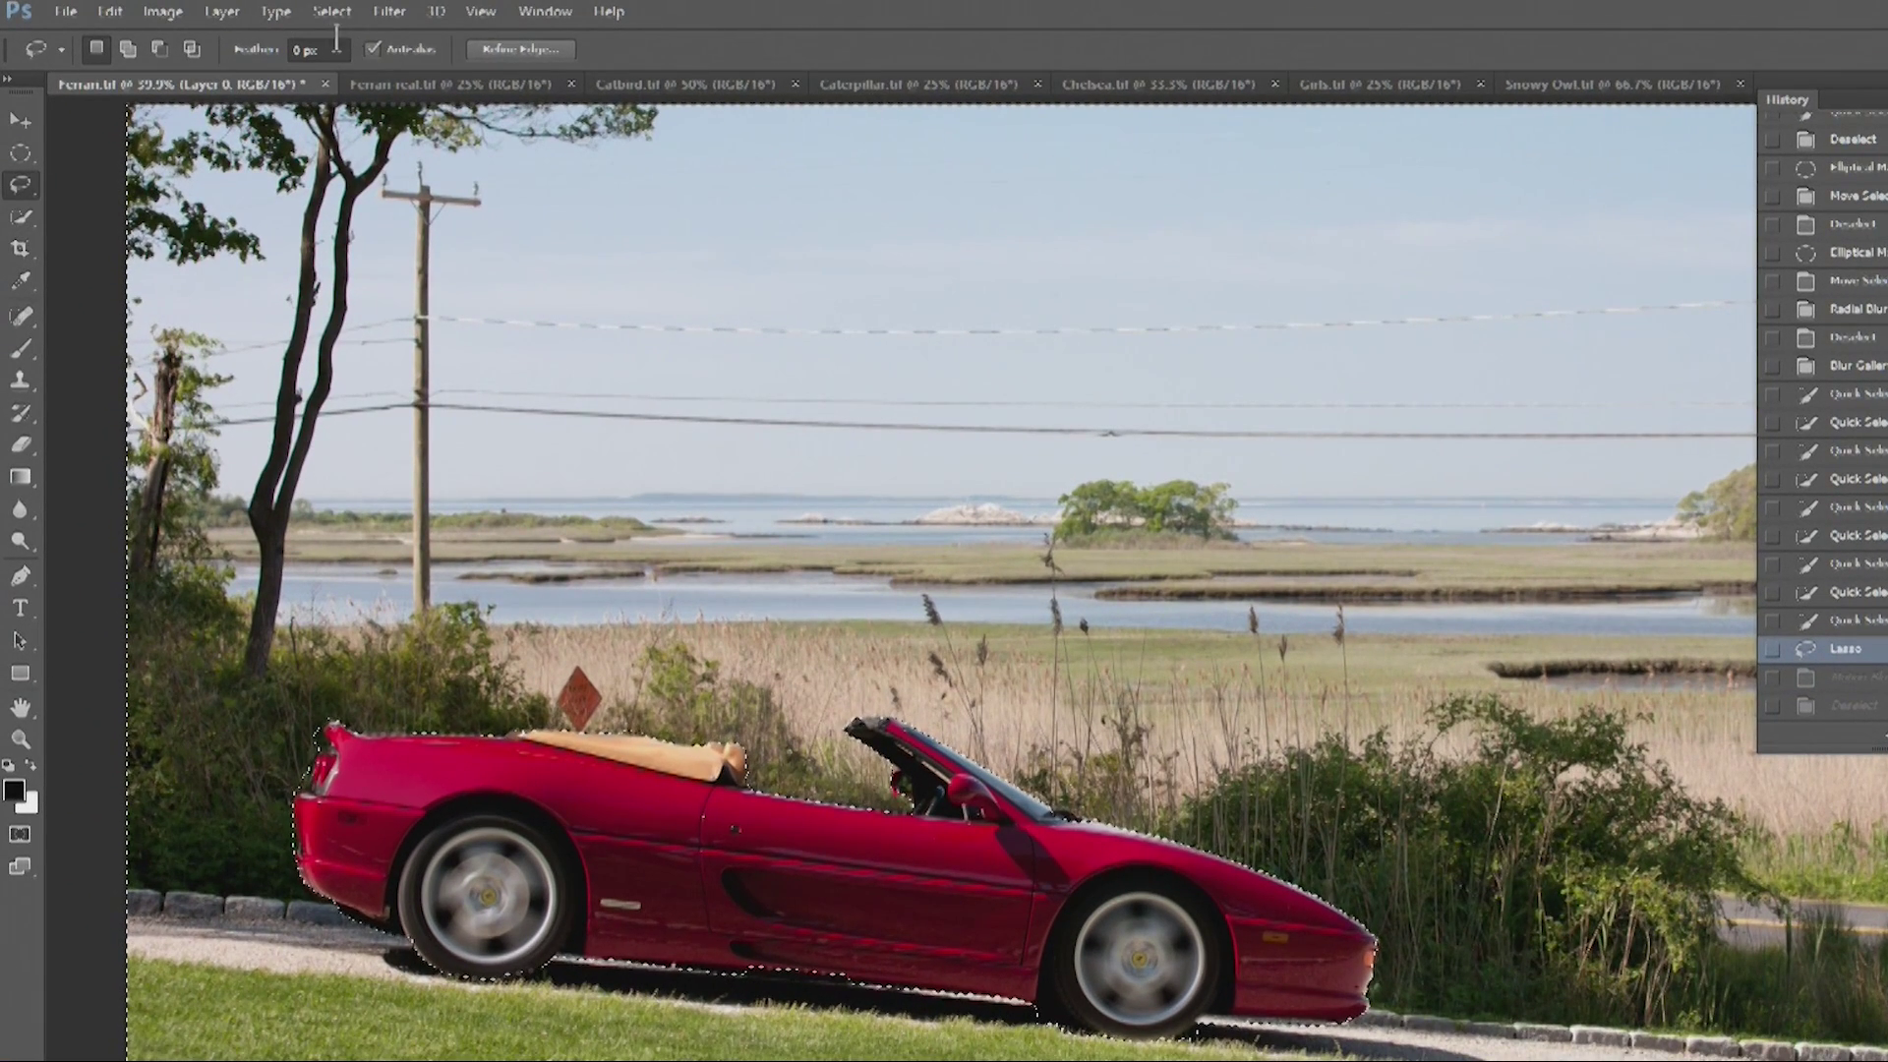
- Start a Blur Gallery Path Blur, keeping the Basic Blur type, and angle the path downward
click(393, 12)
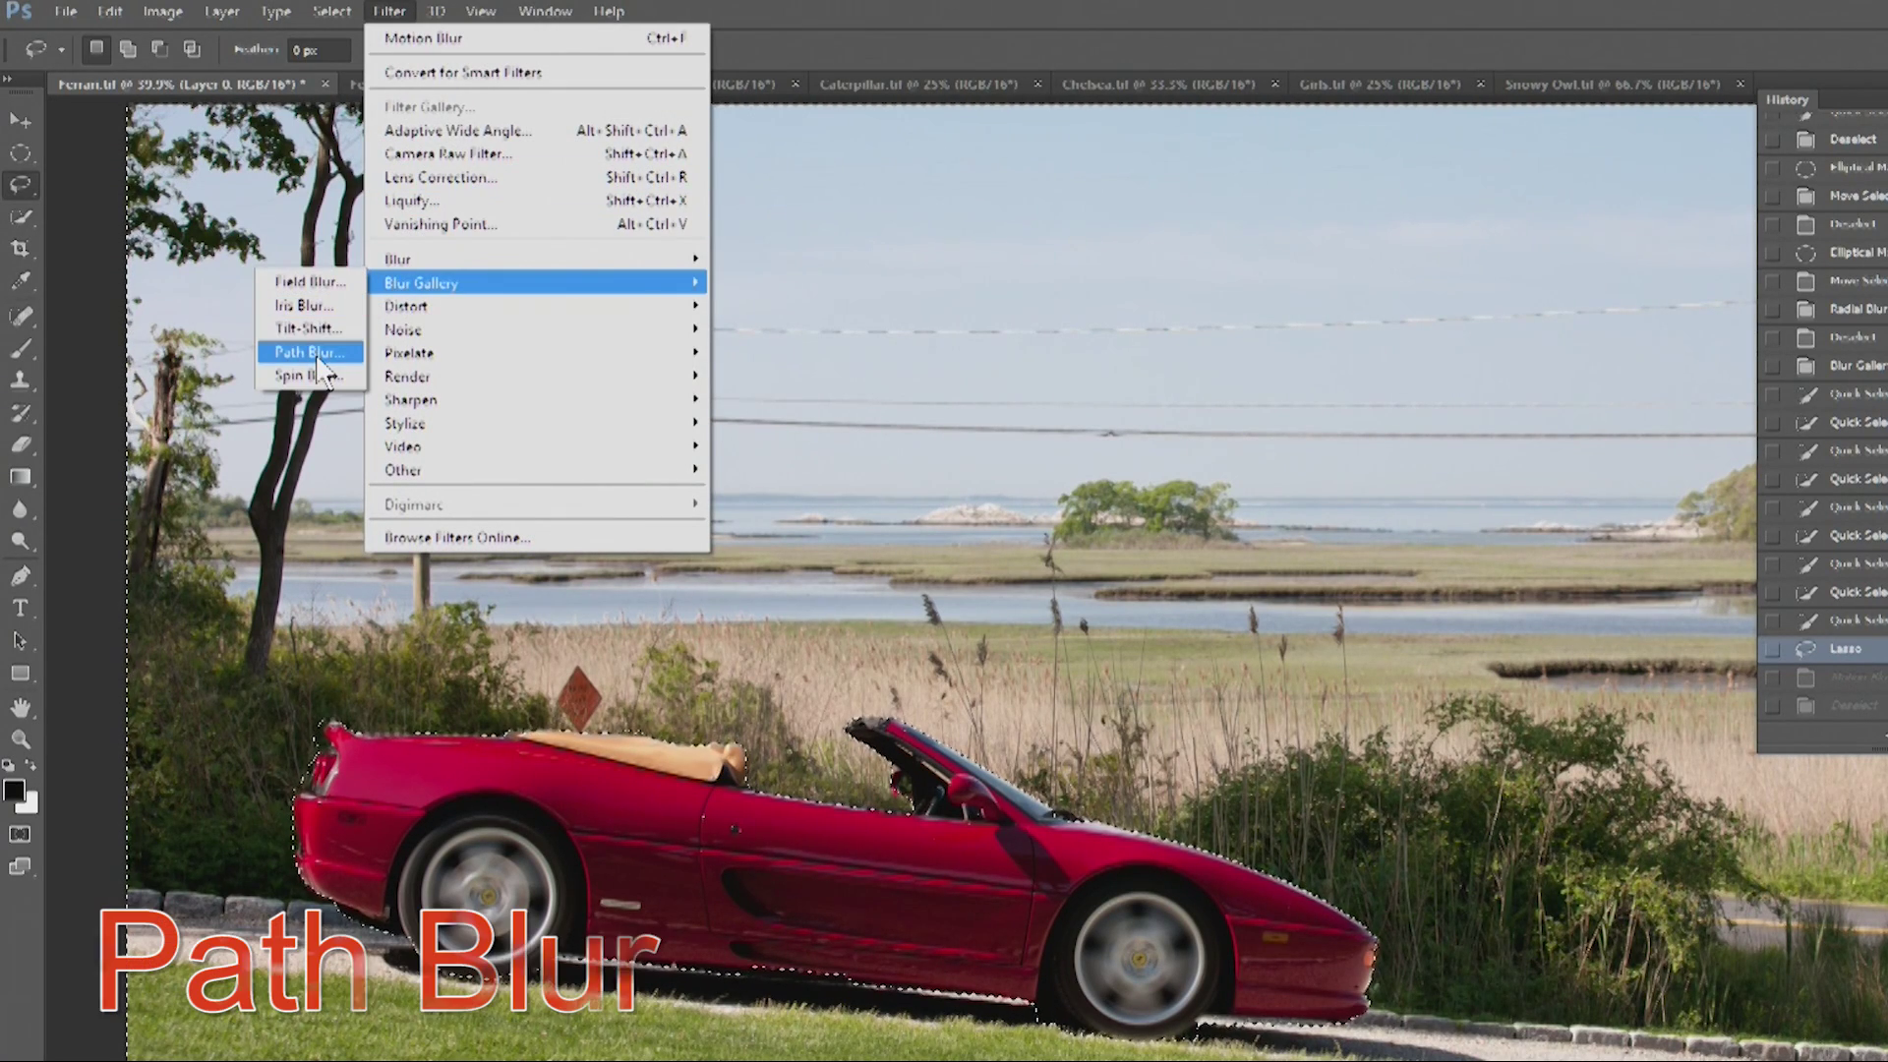
click(334, 353)
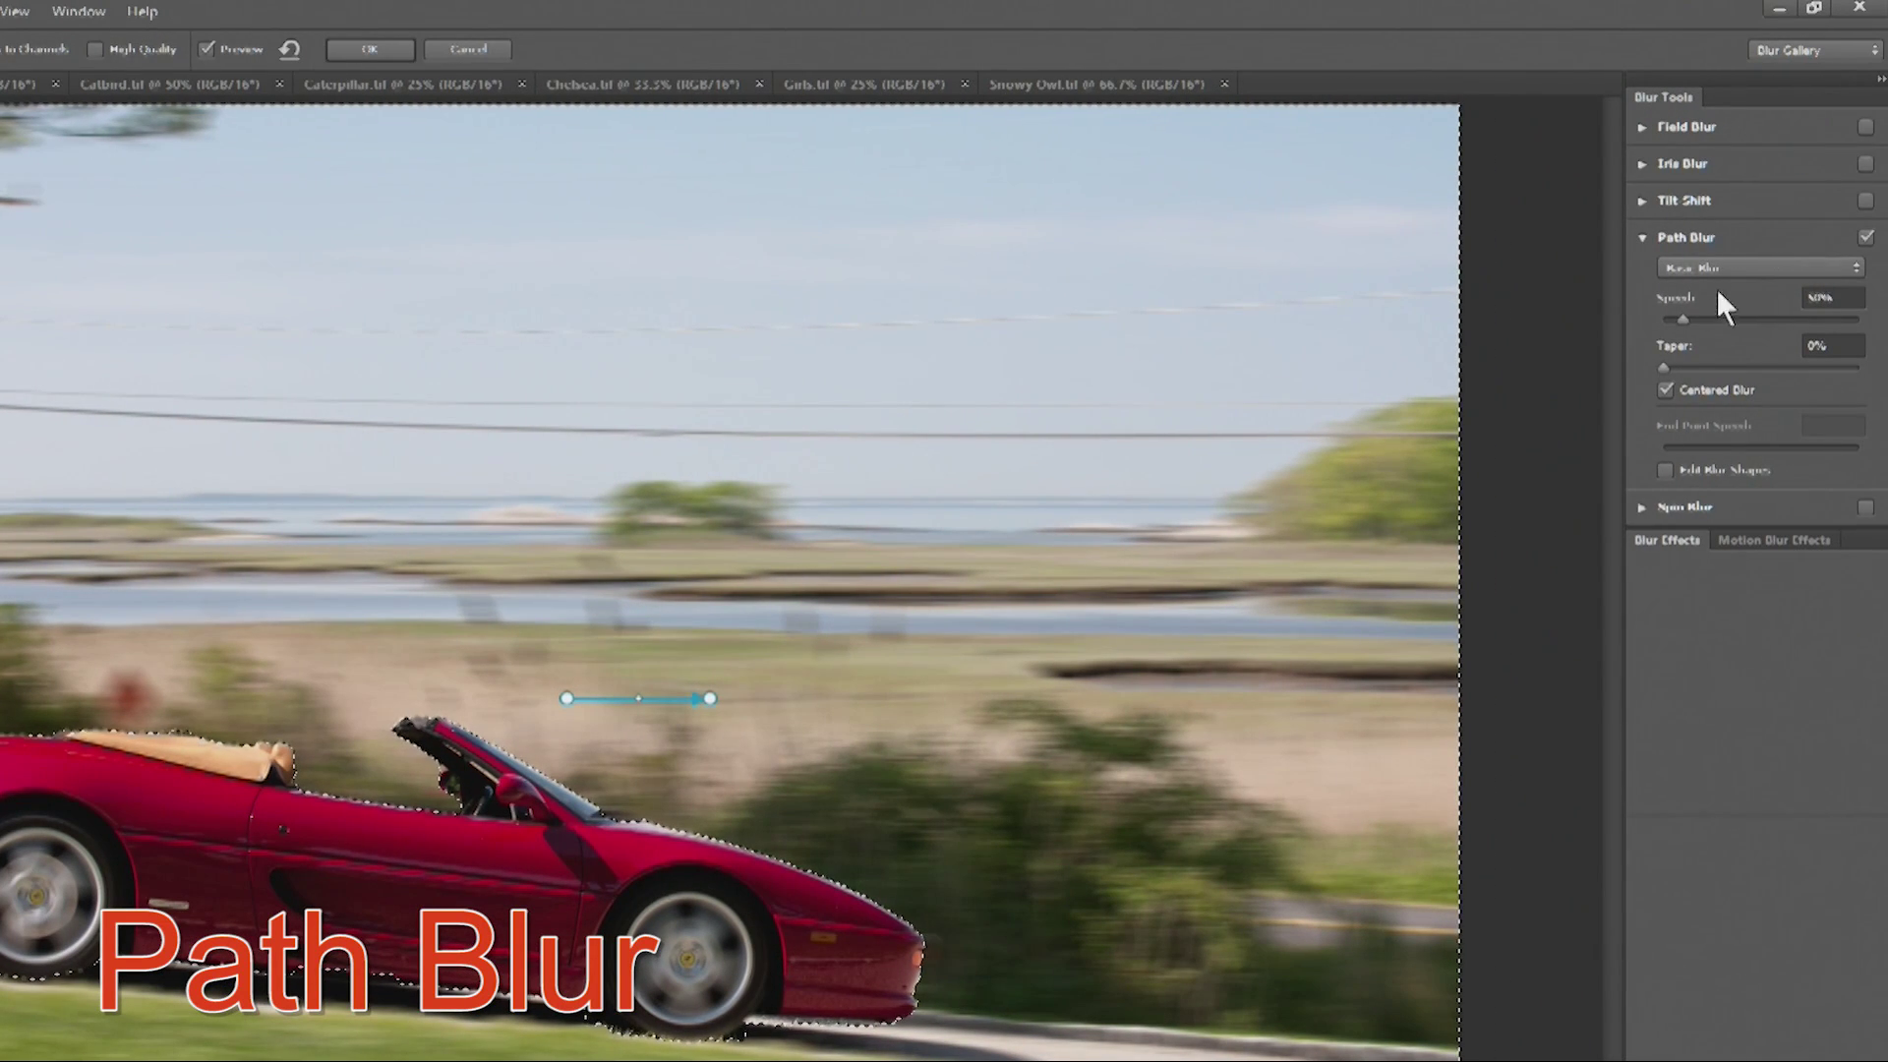
click(1721, 266)
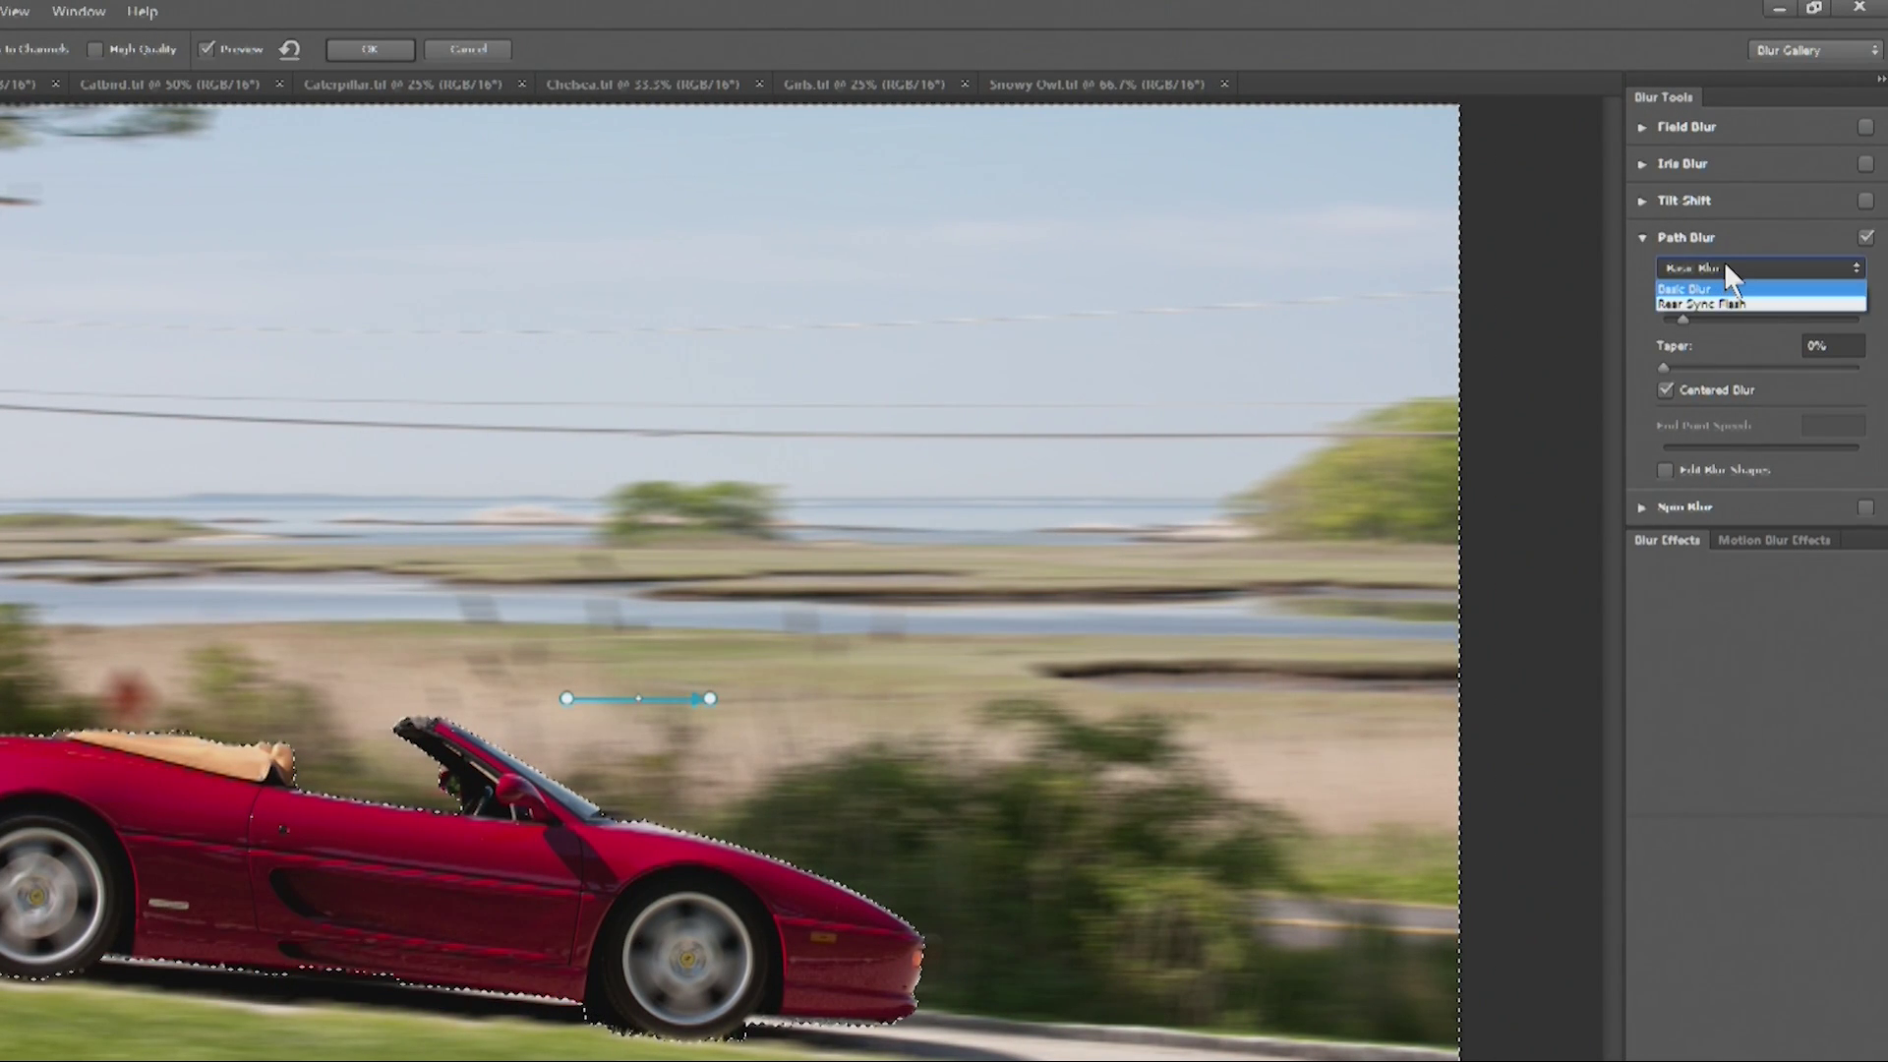
click(1725, 261)
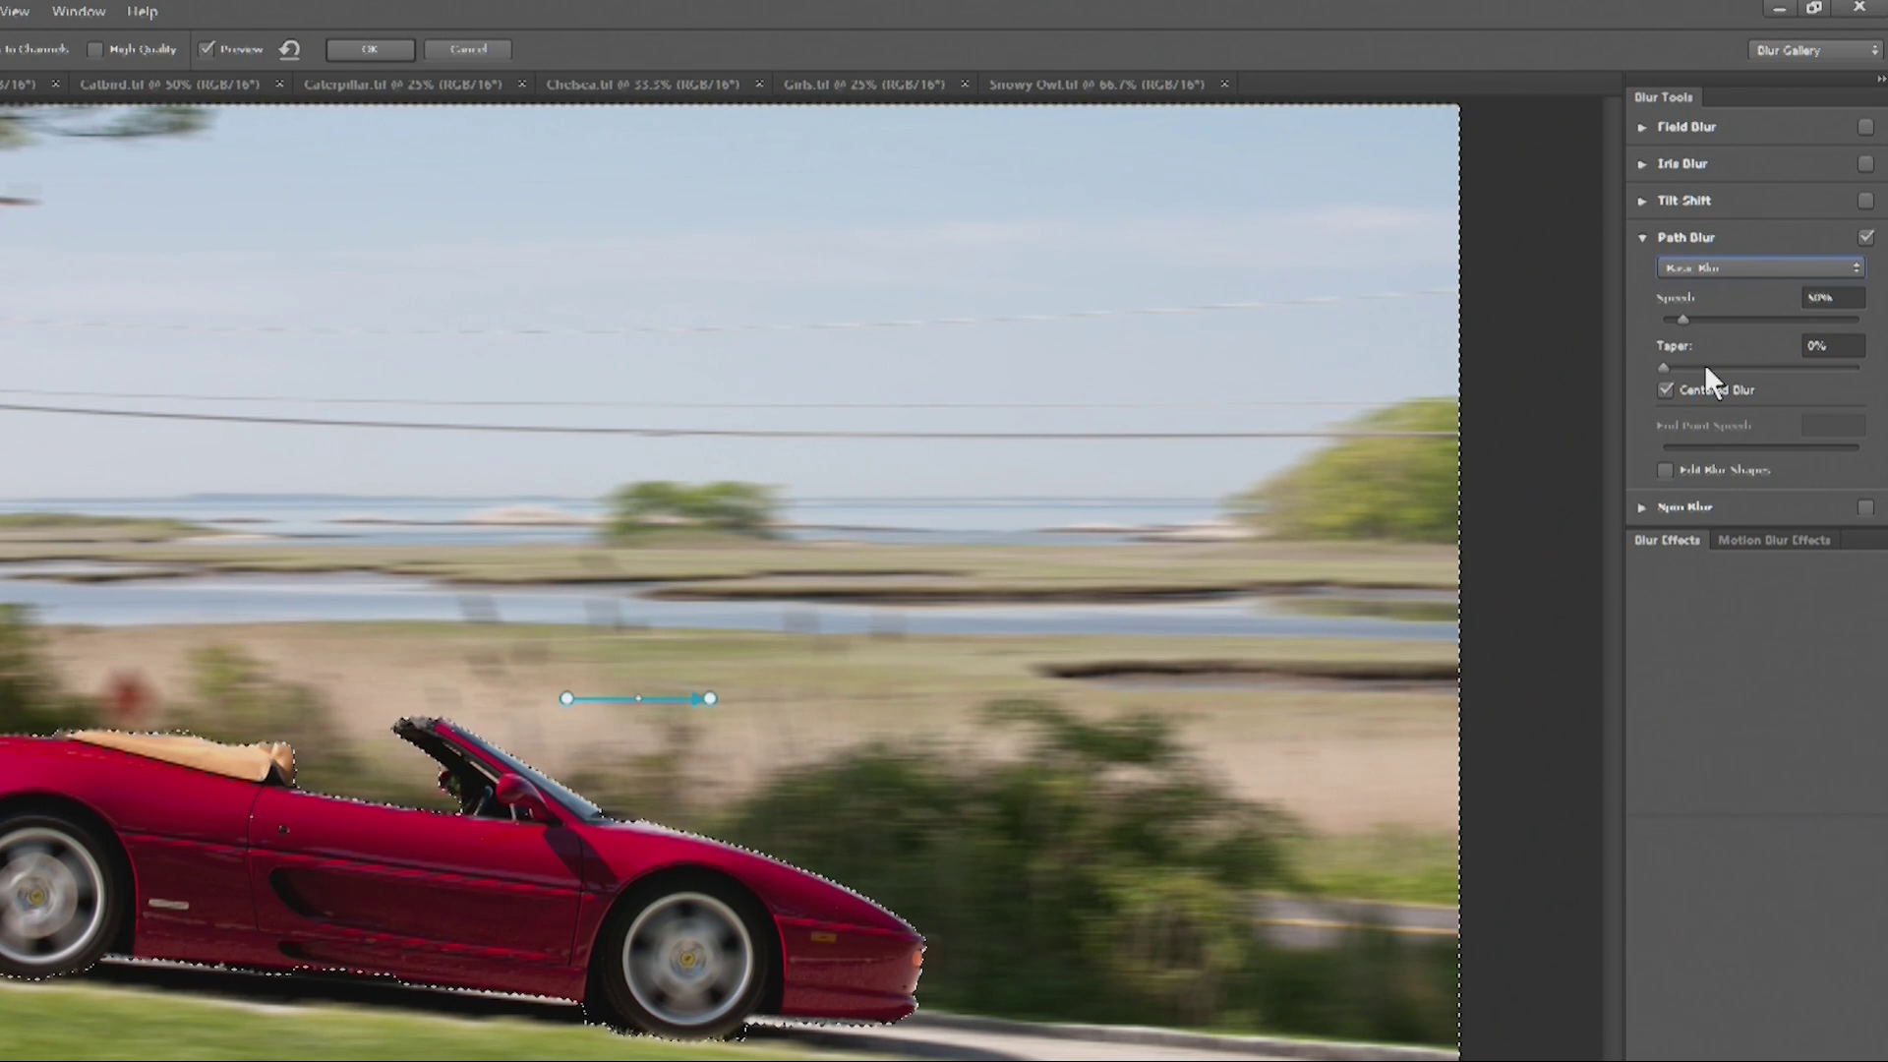
drag(711, 698, 718, 717)
click(687, 714)
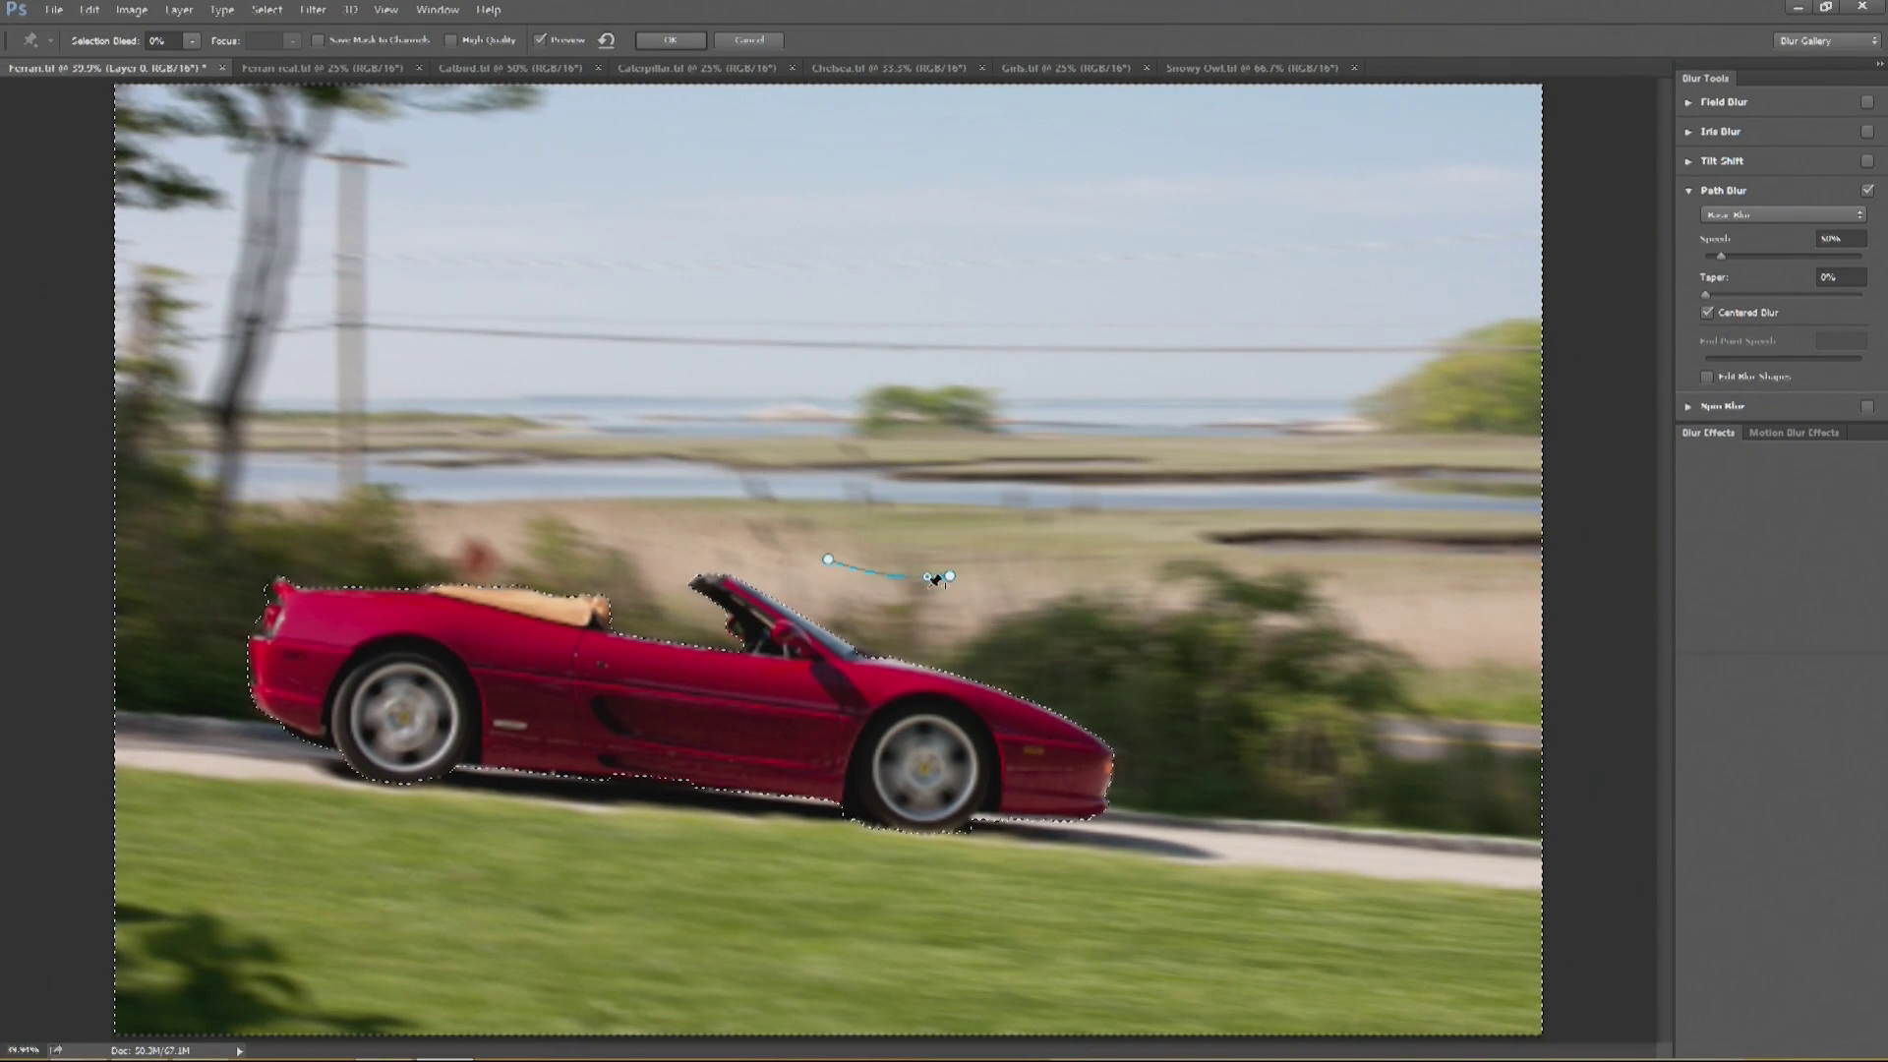
- Move the path's endpoints so it runs along the road beneath the car, and raise the speed
click(950, 577)
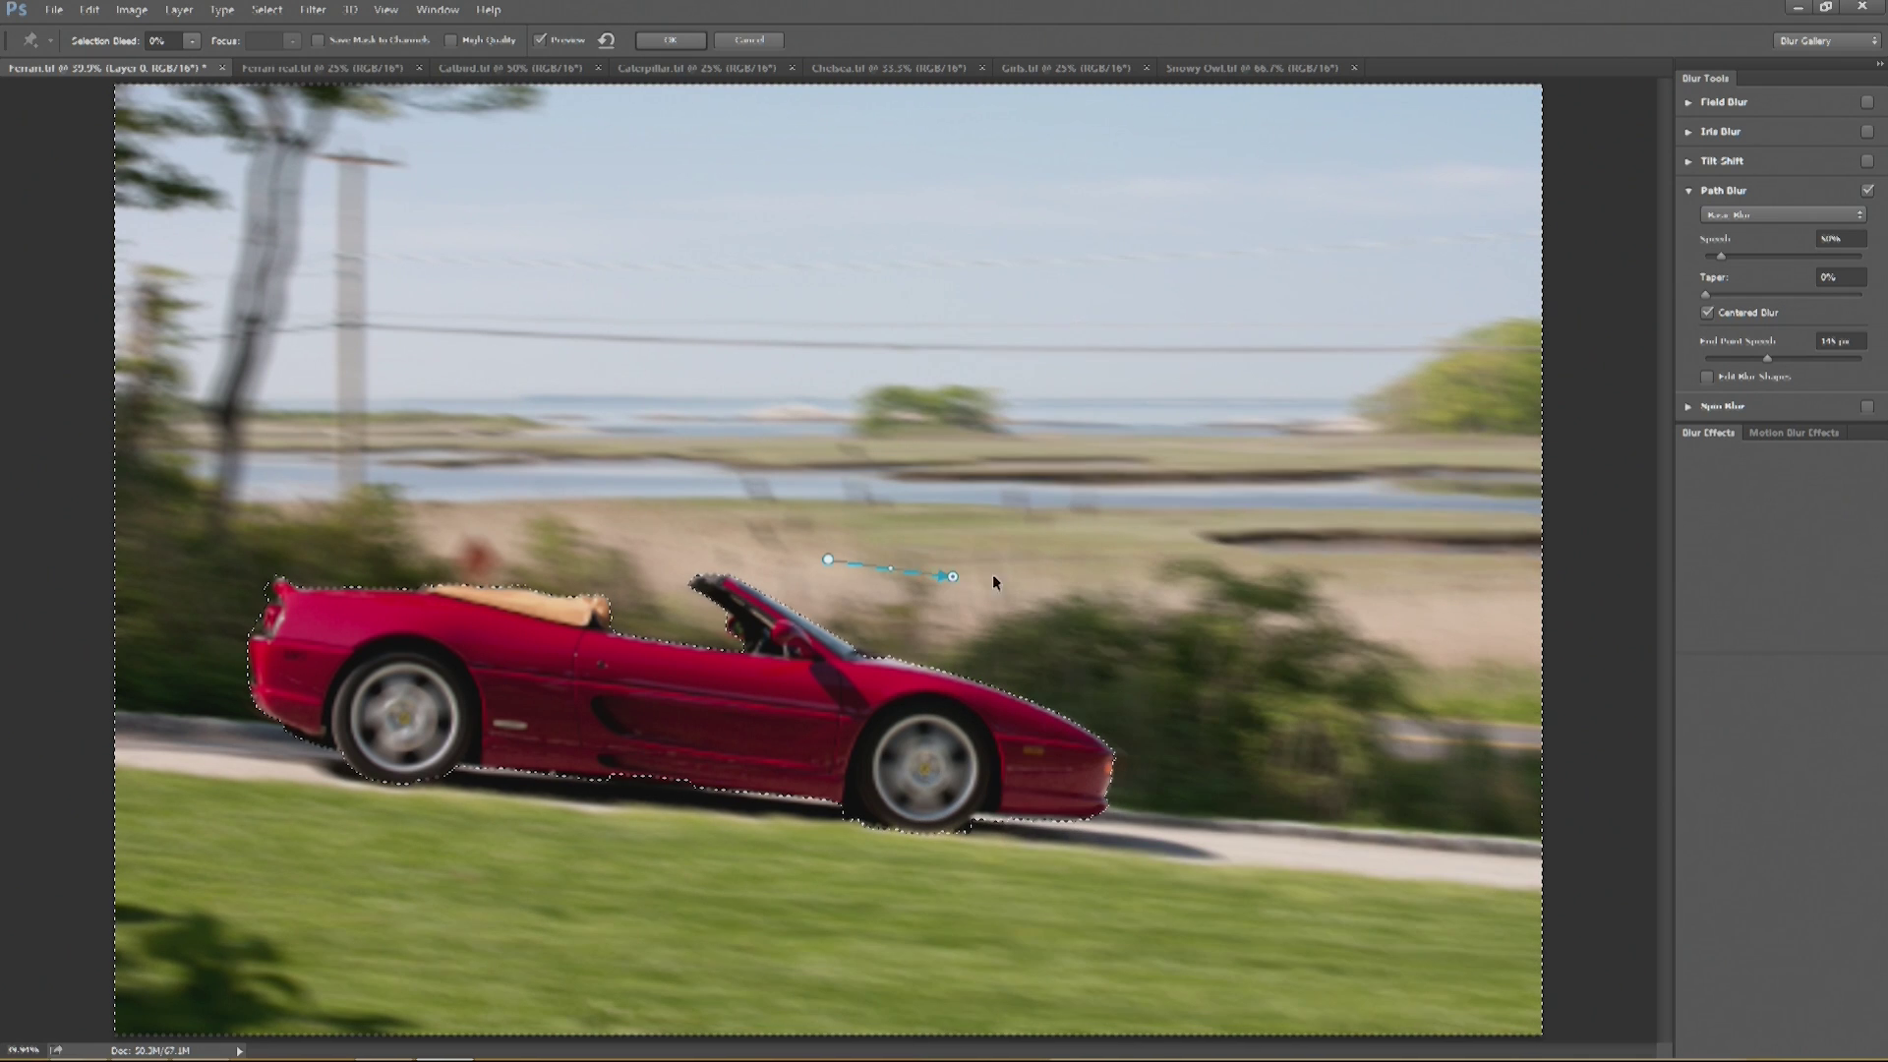
drag(1158, 593, 1330, 600)
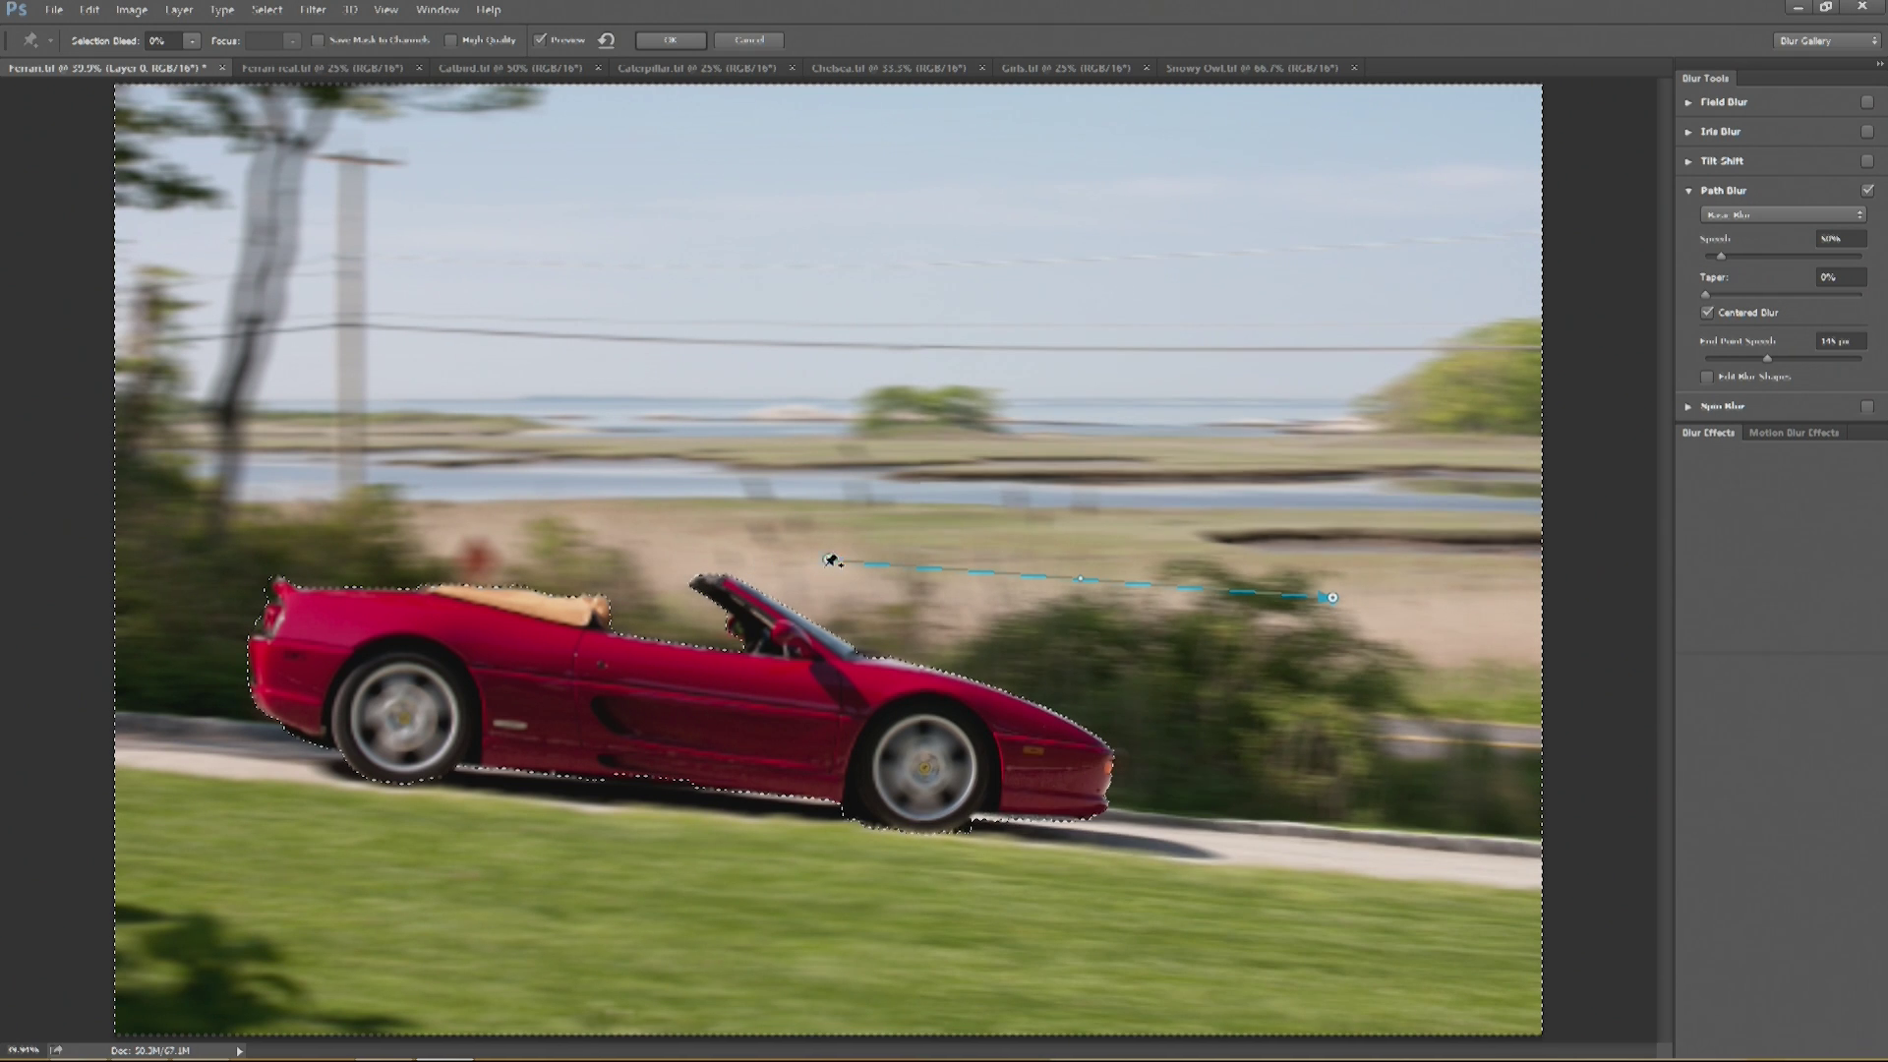
drag(826, 561, 531, 801)
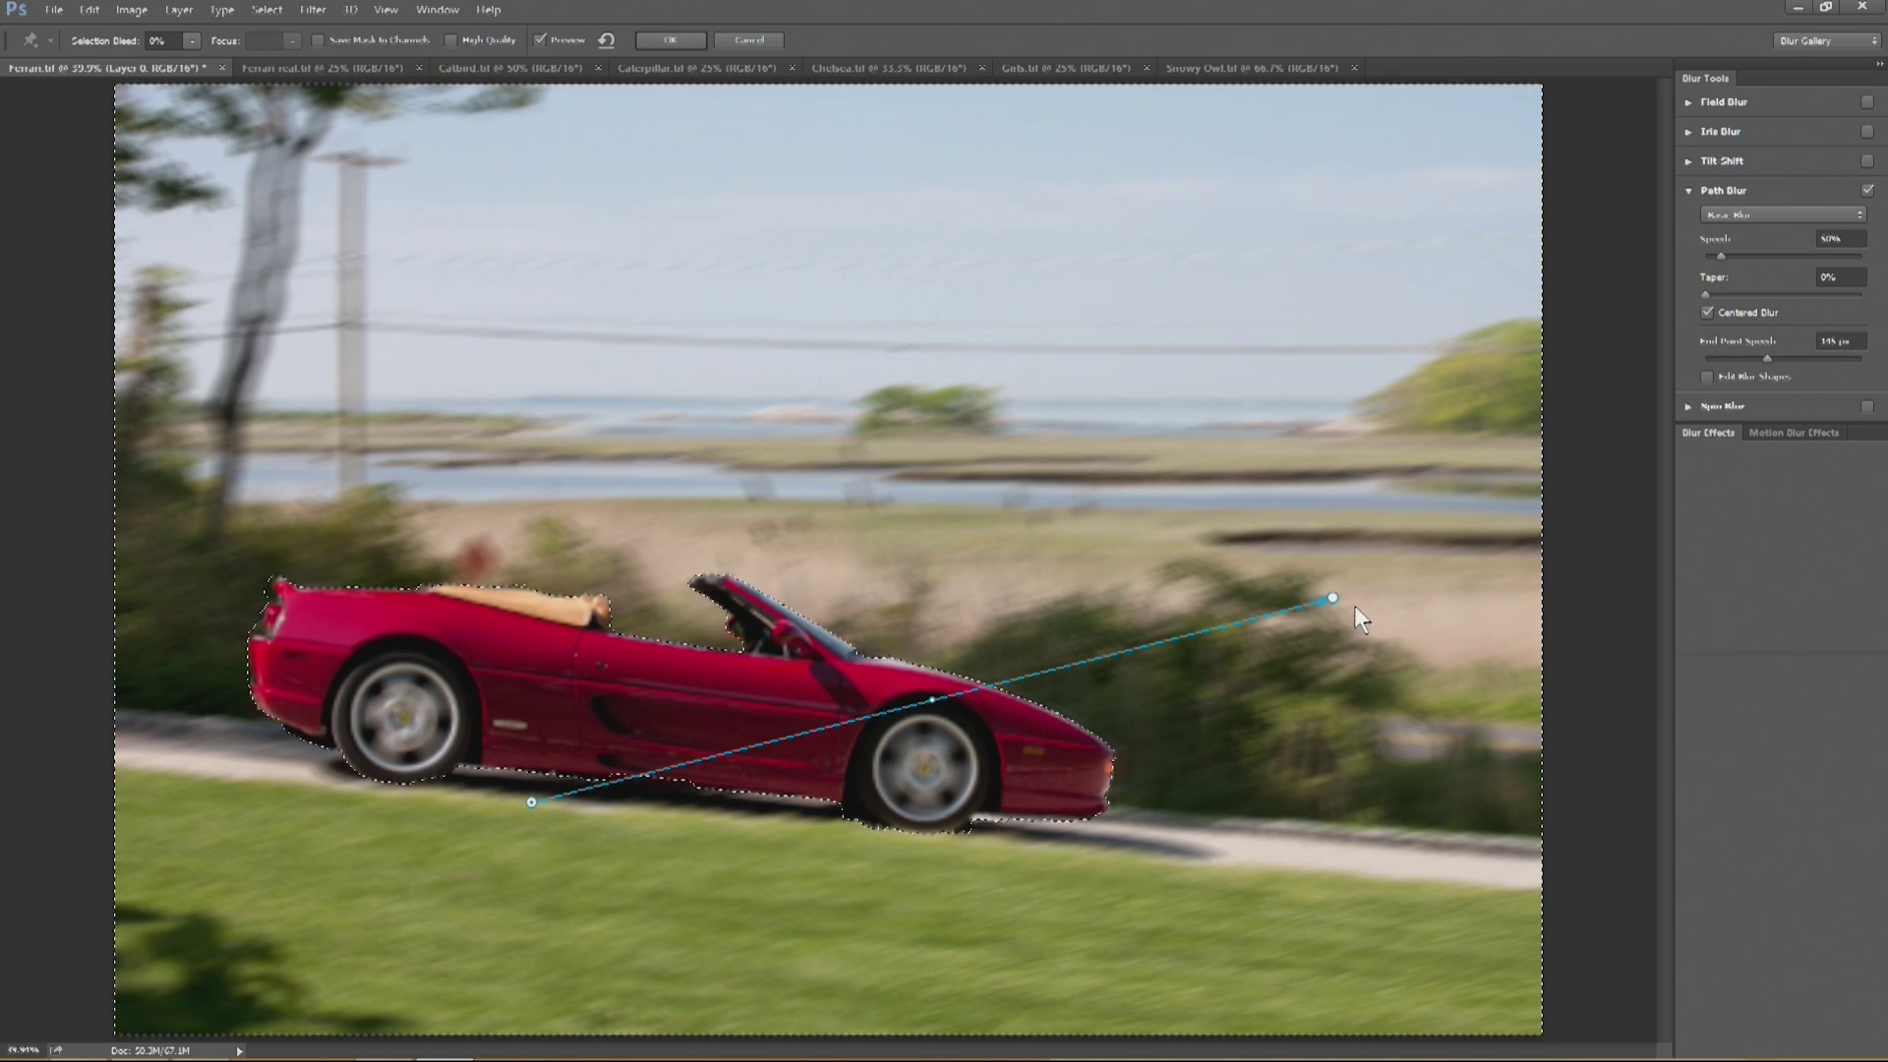
drag(1333, 601, 1334, 874)
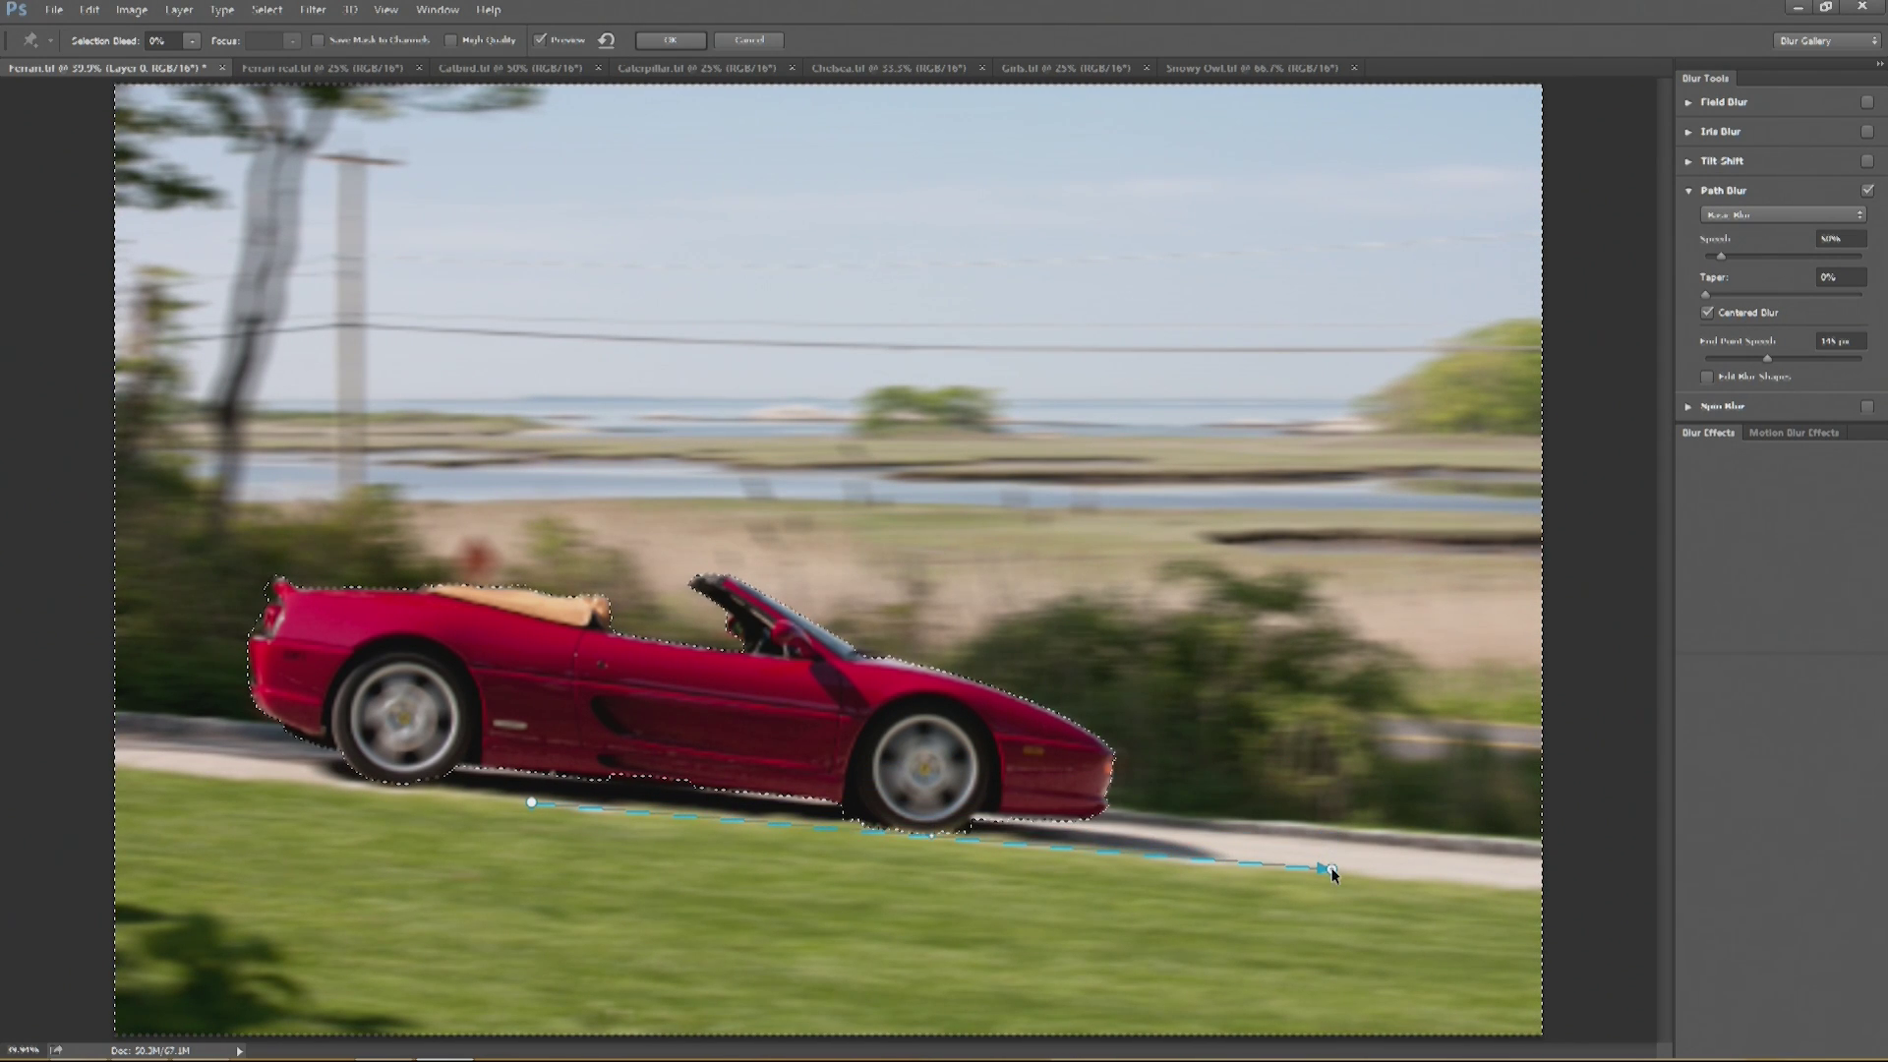
drag(1333, 874, 1334, 876)
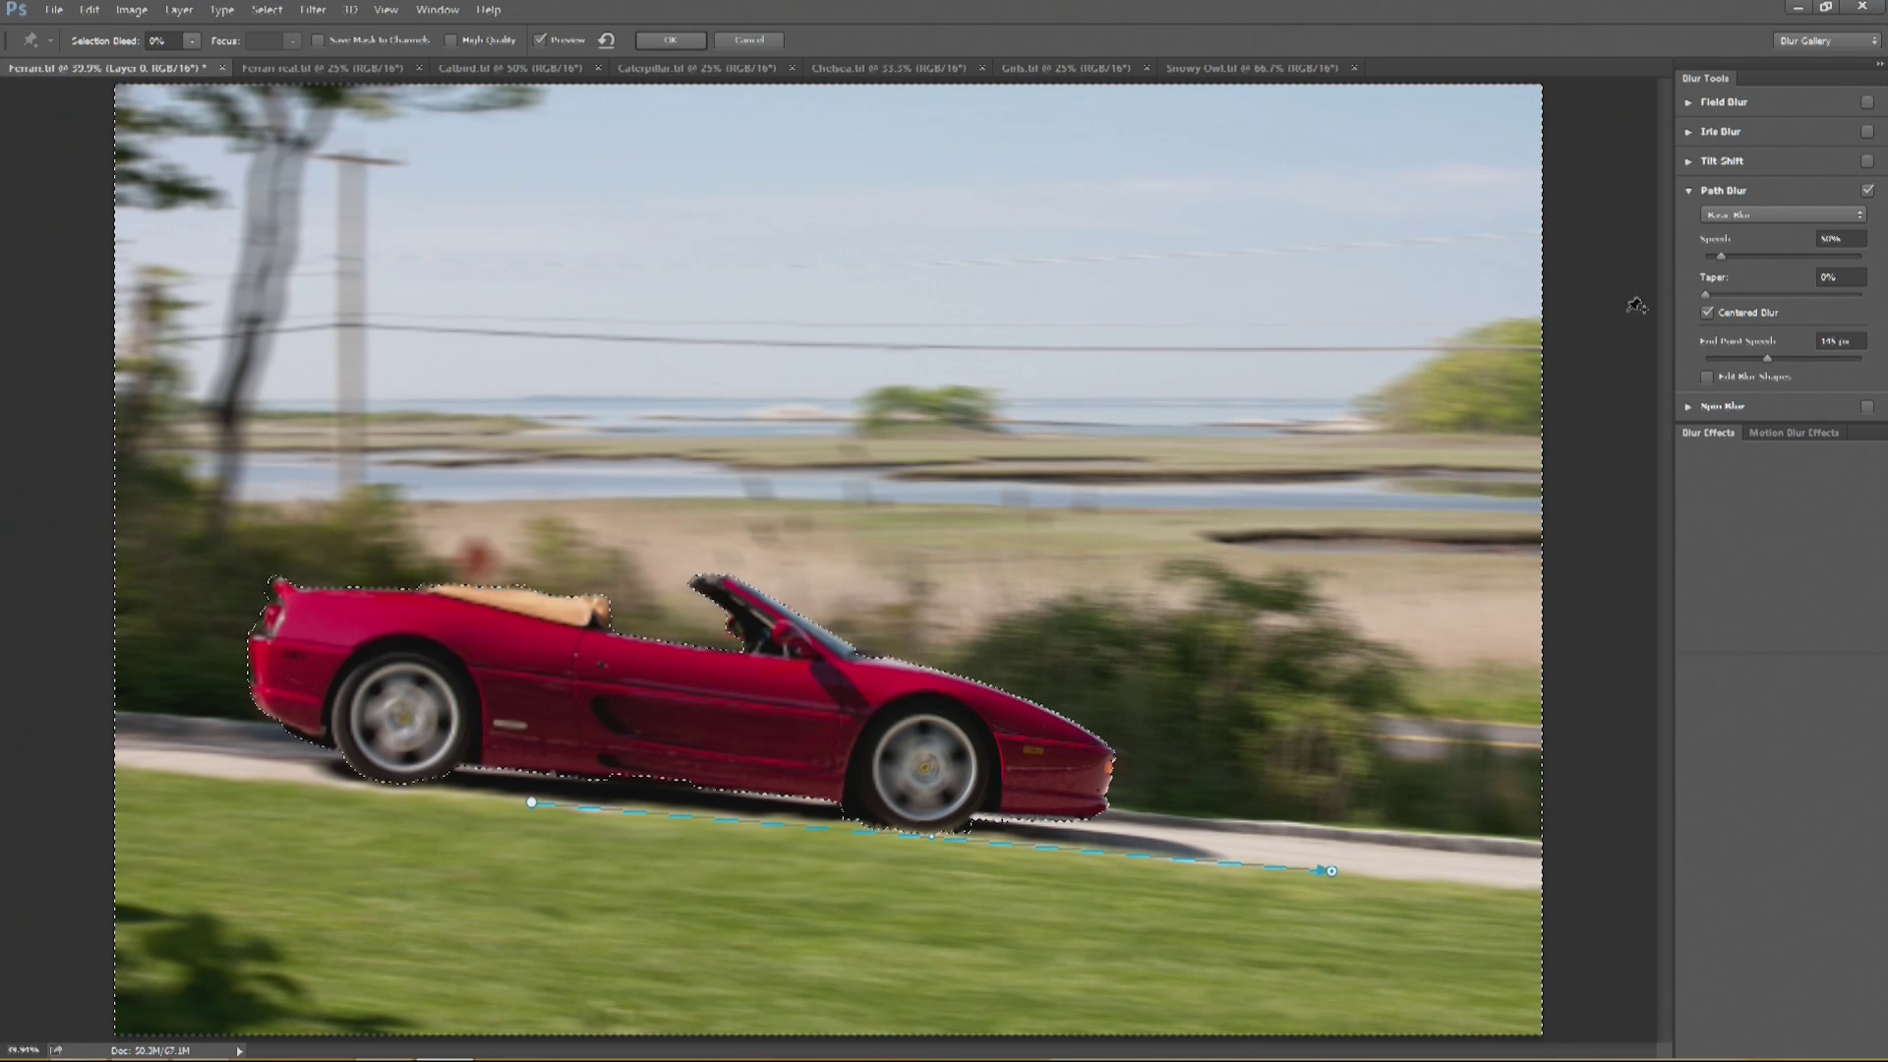
drag(1721, 255, 1733, 255)
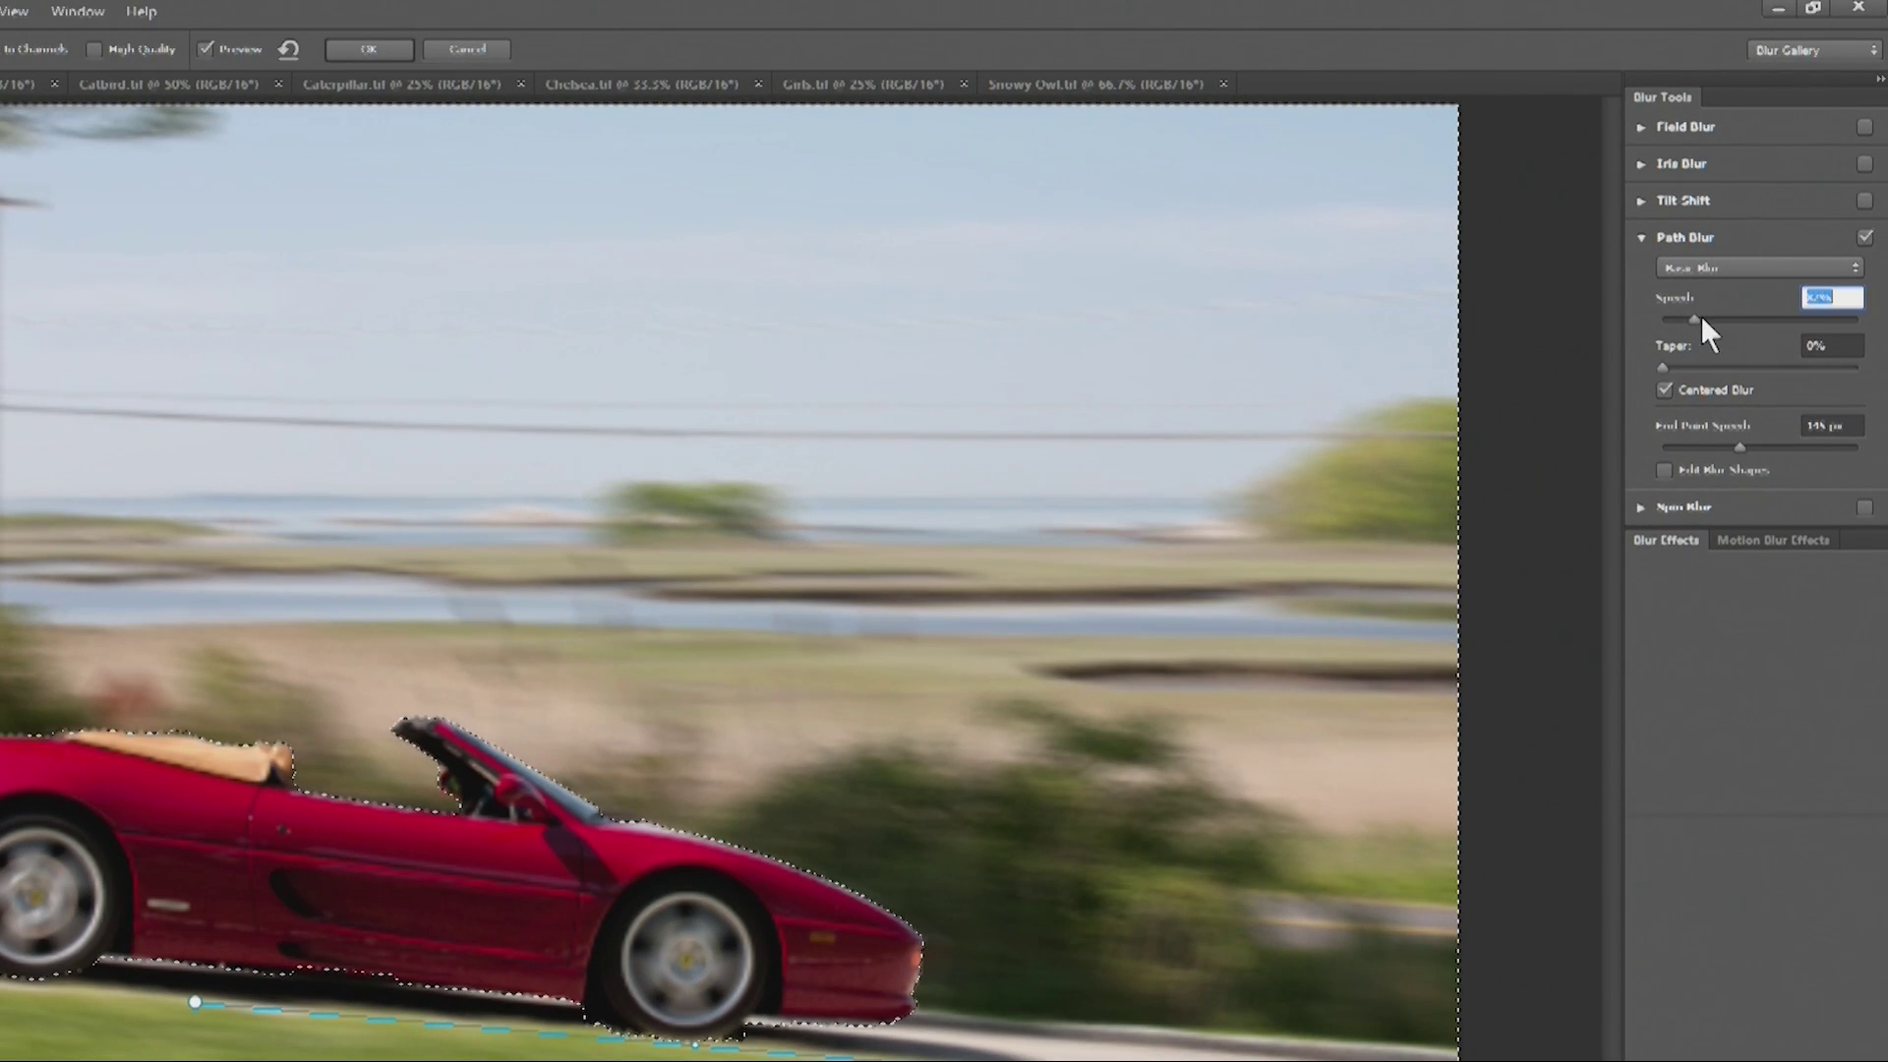
- Raise the Path Blur speed substantially and add taper to the blur
drag(1701, 321, 1741, 321)
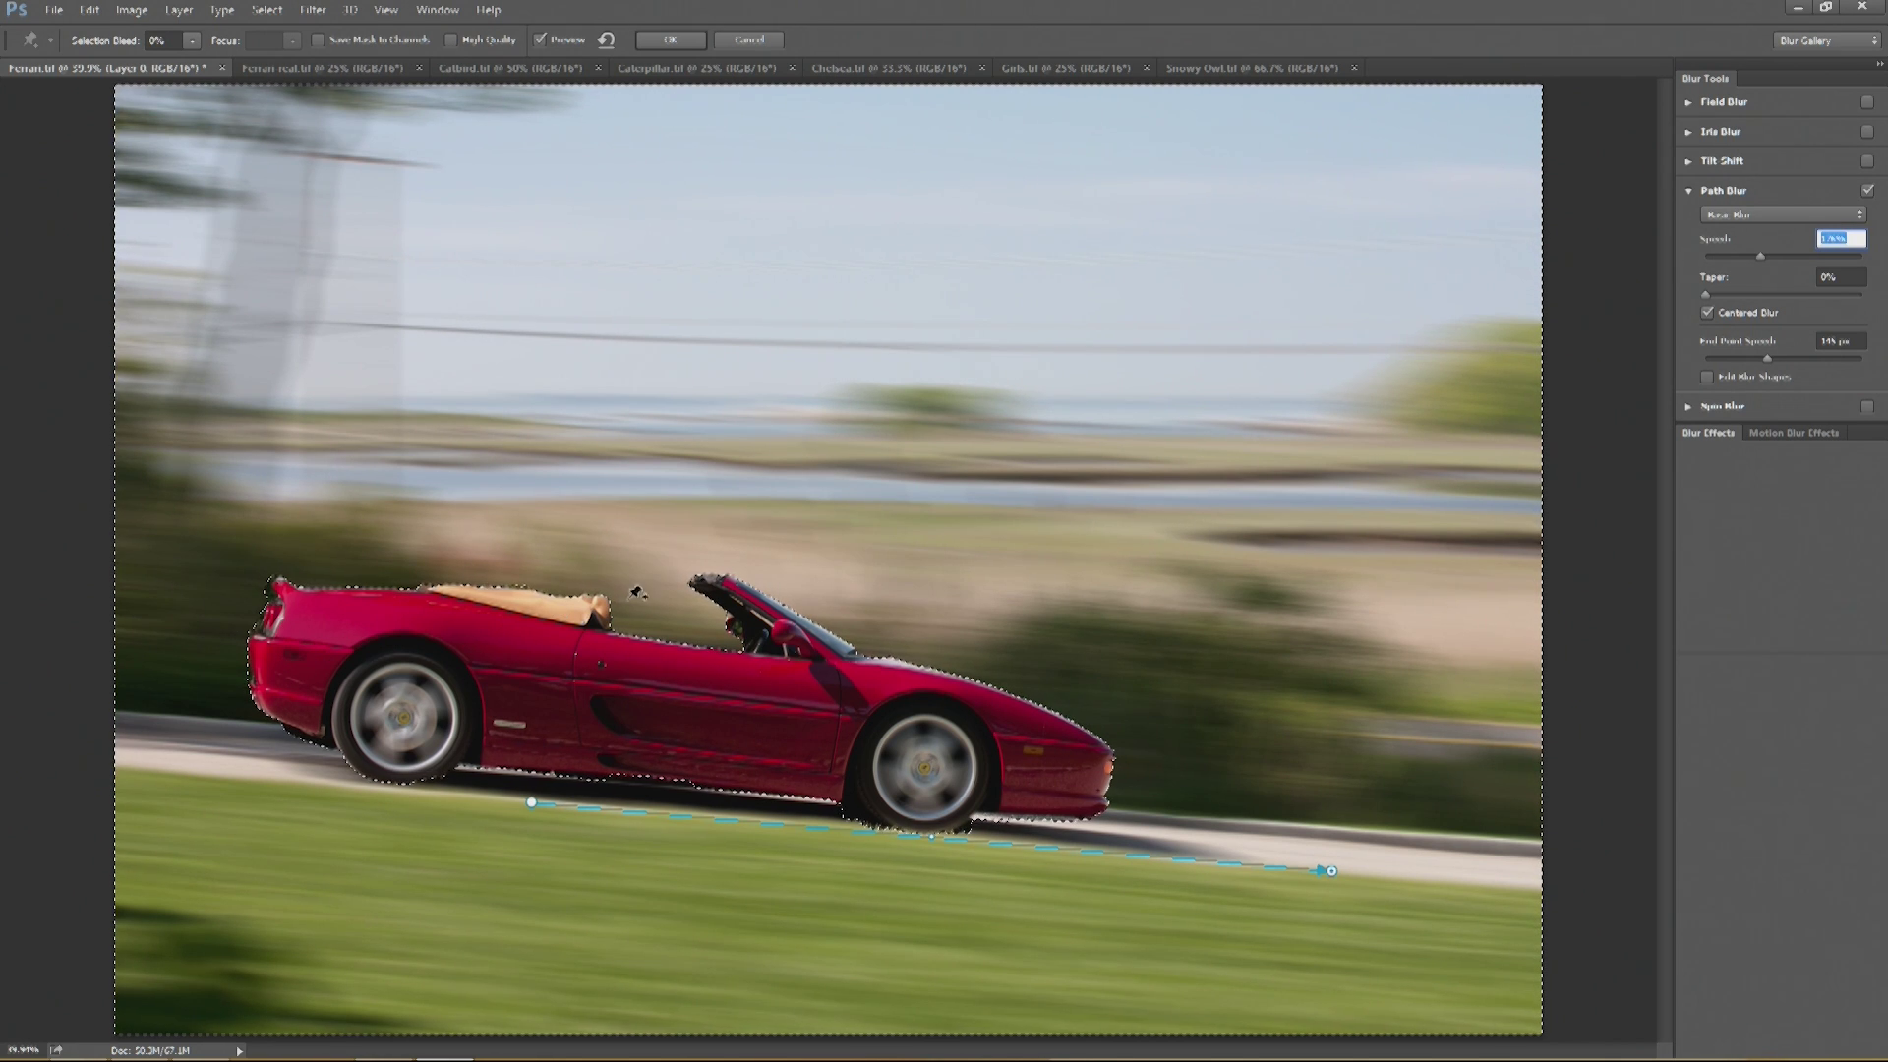
click(1707, 312)
click(1709, 293)
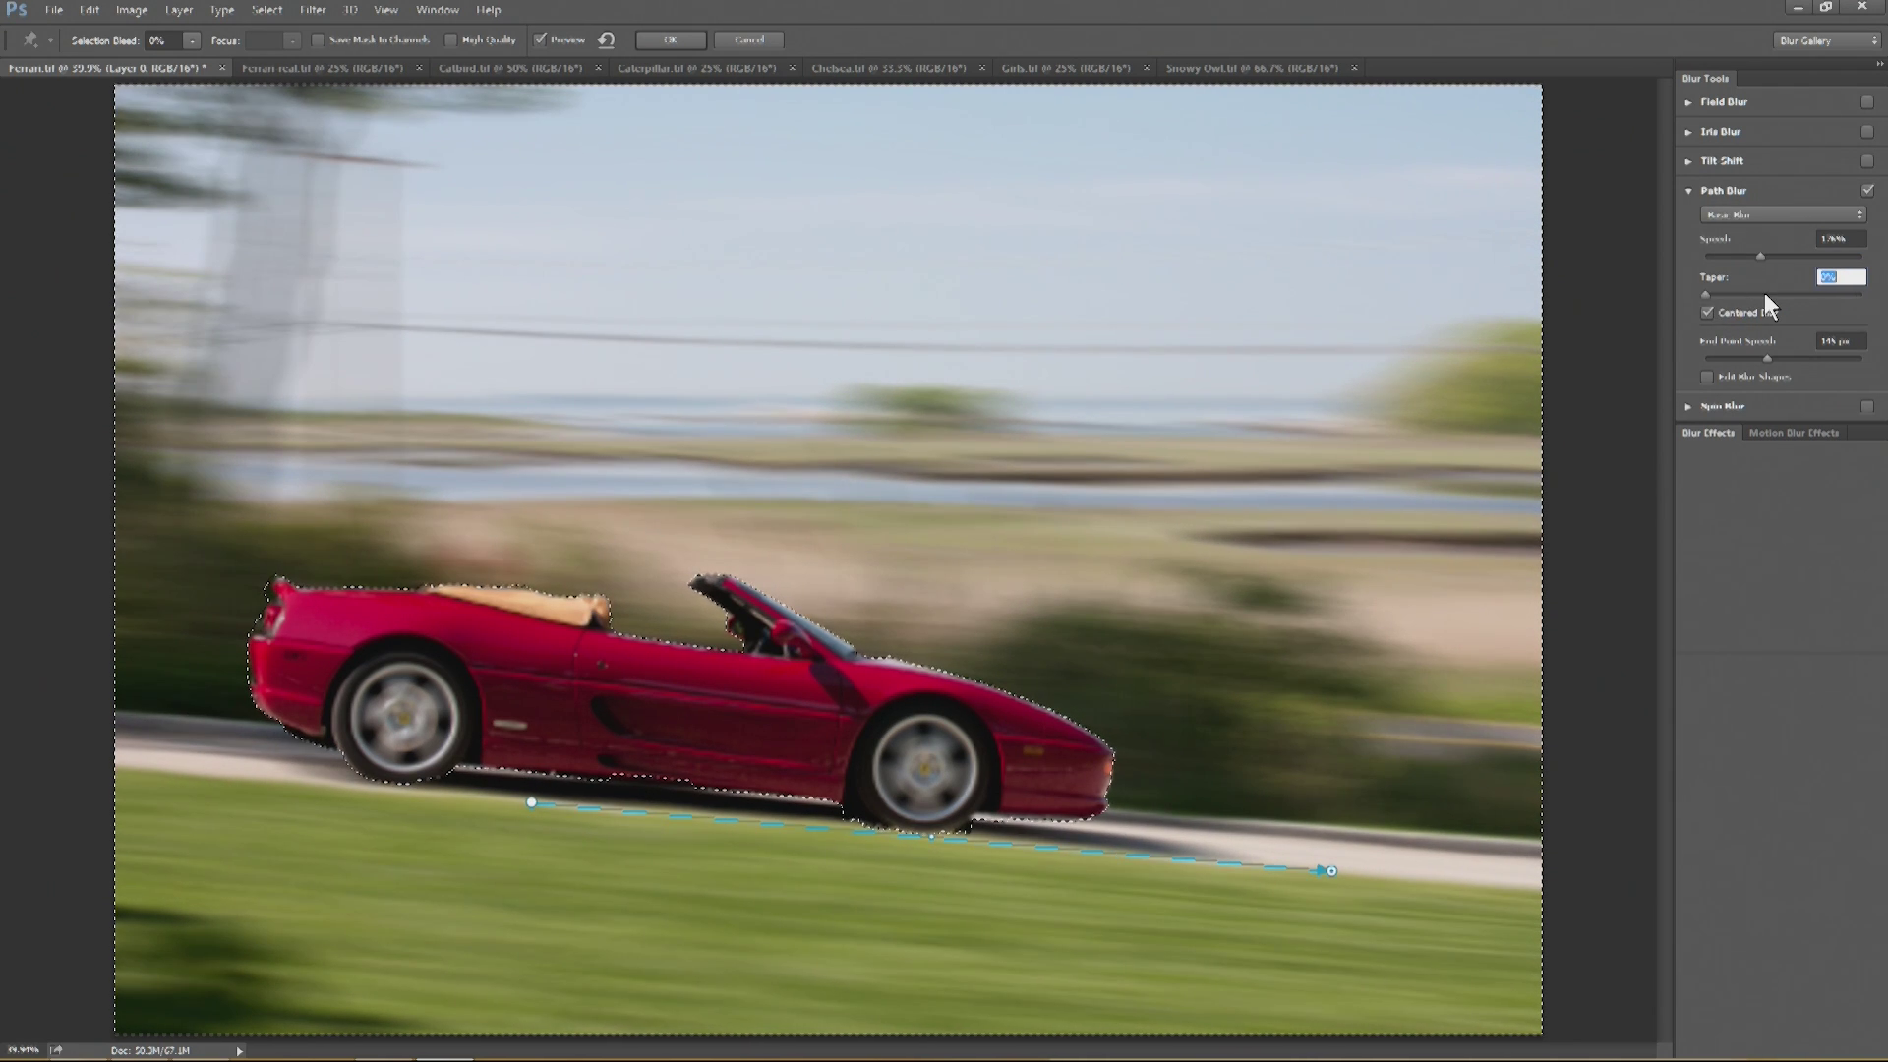
drag(1765, 292, 1692, 287)
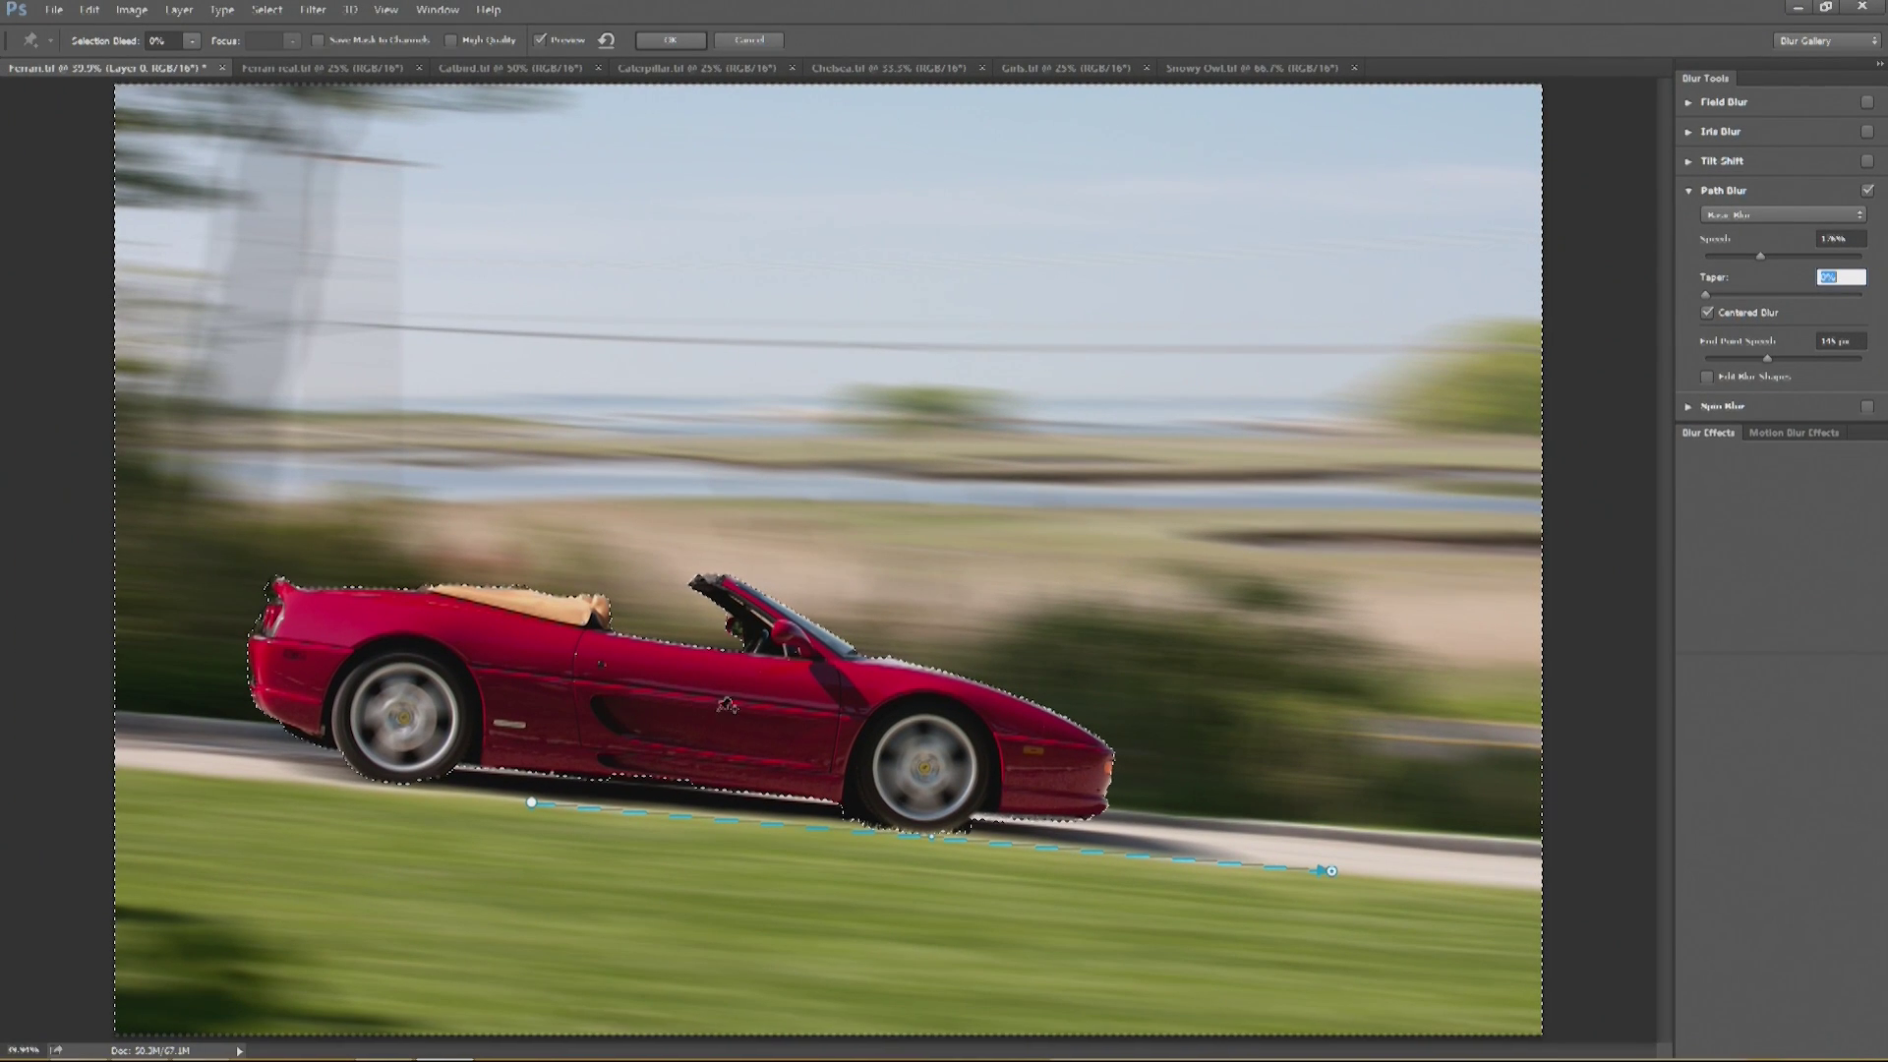
- Bend the blur path with a midpoint, then drag it back straight along the road
click(931, 833)
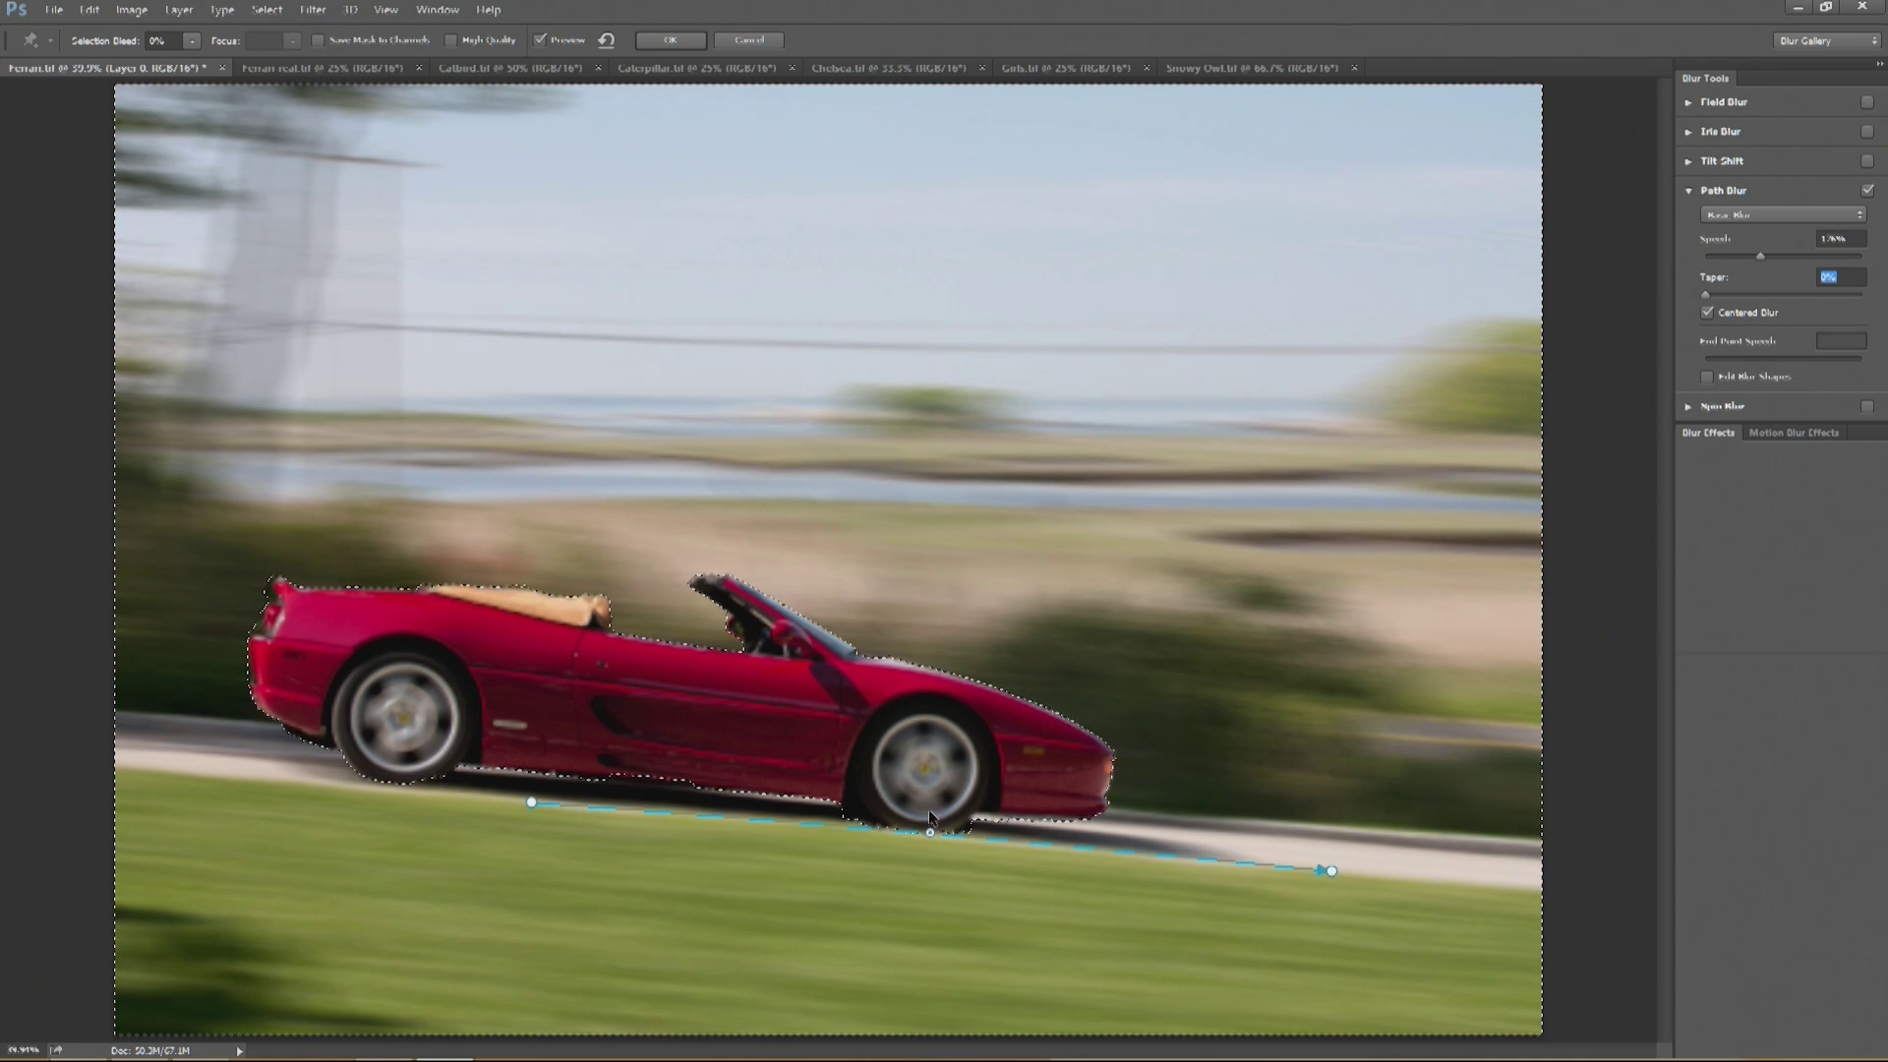
drag(932, 816, 942, 665)
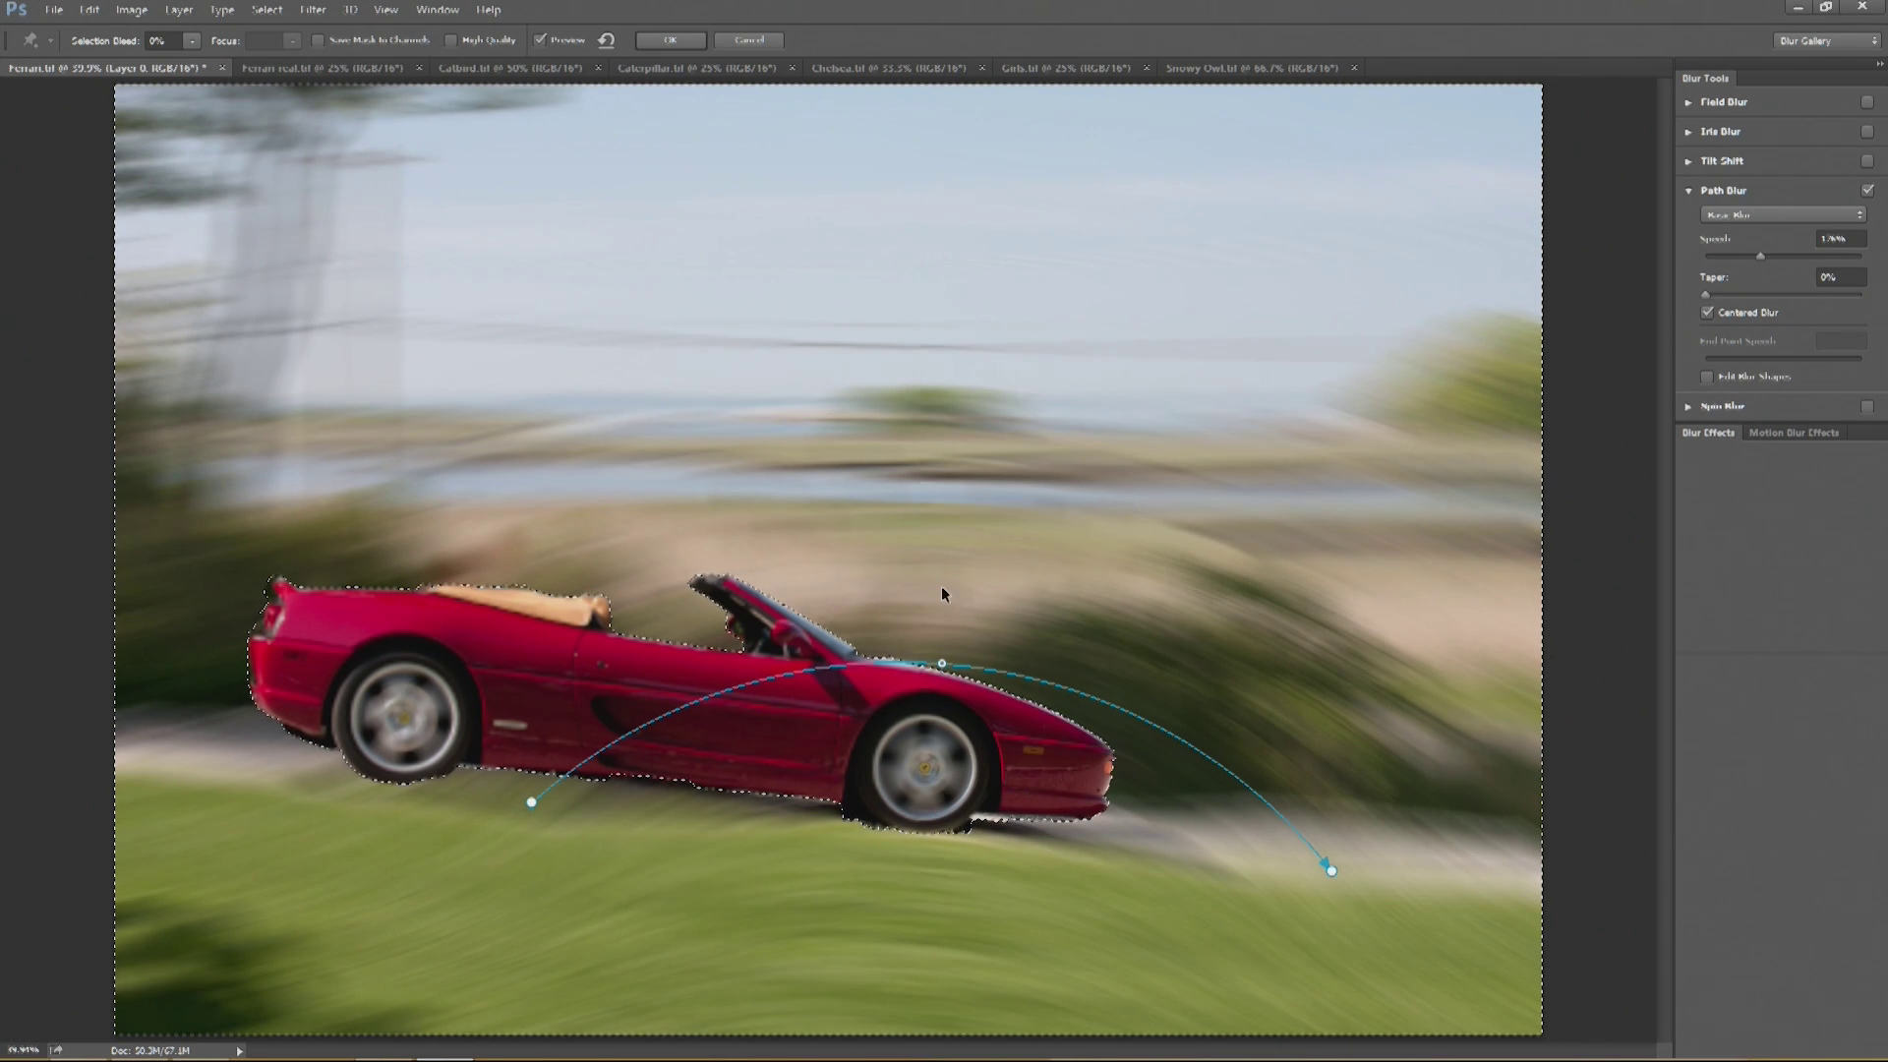
drag(941, 588, 941, 584)
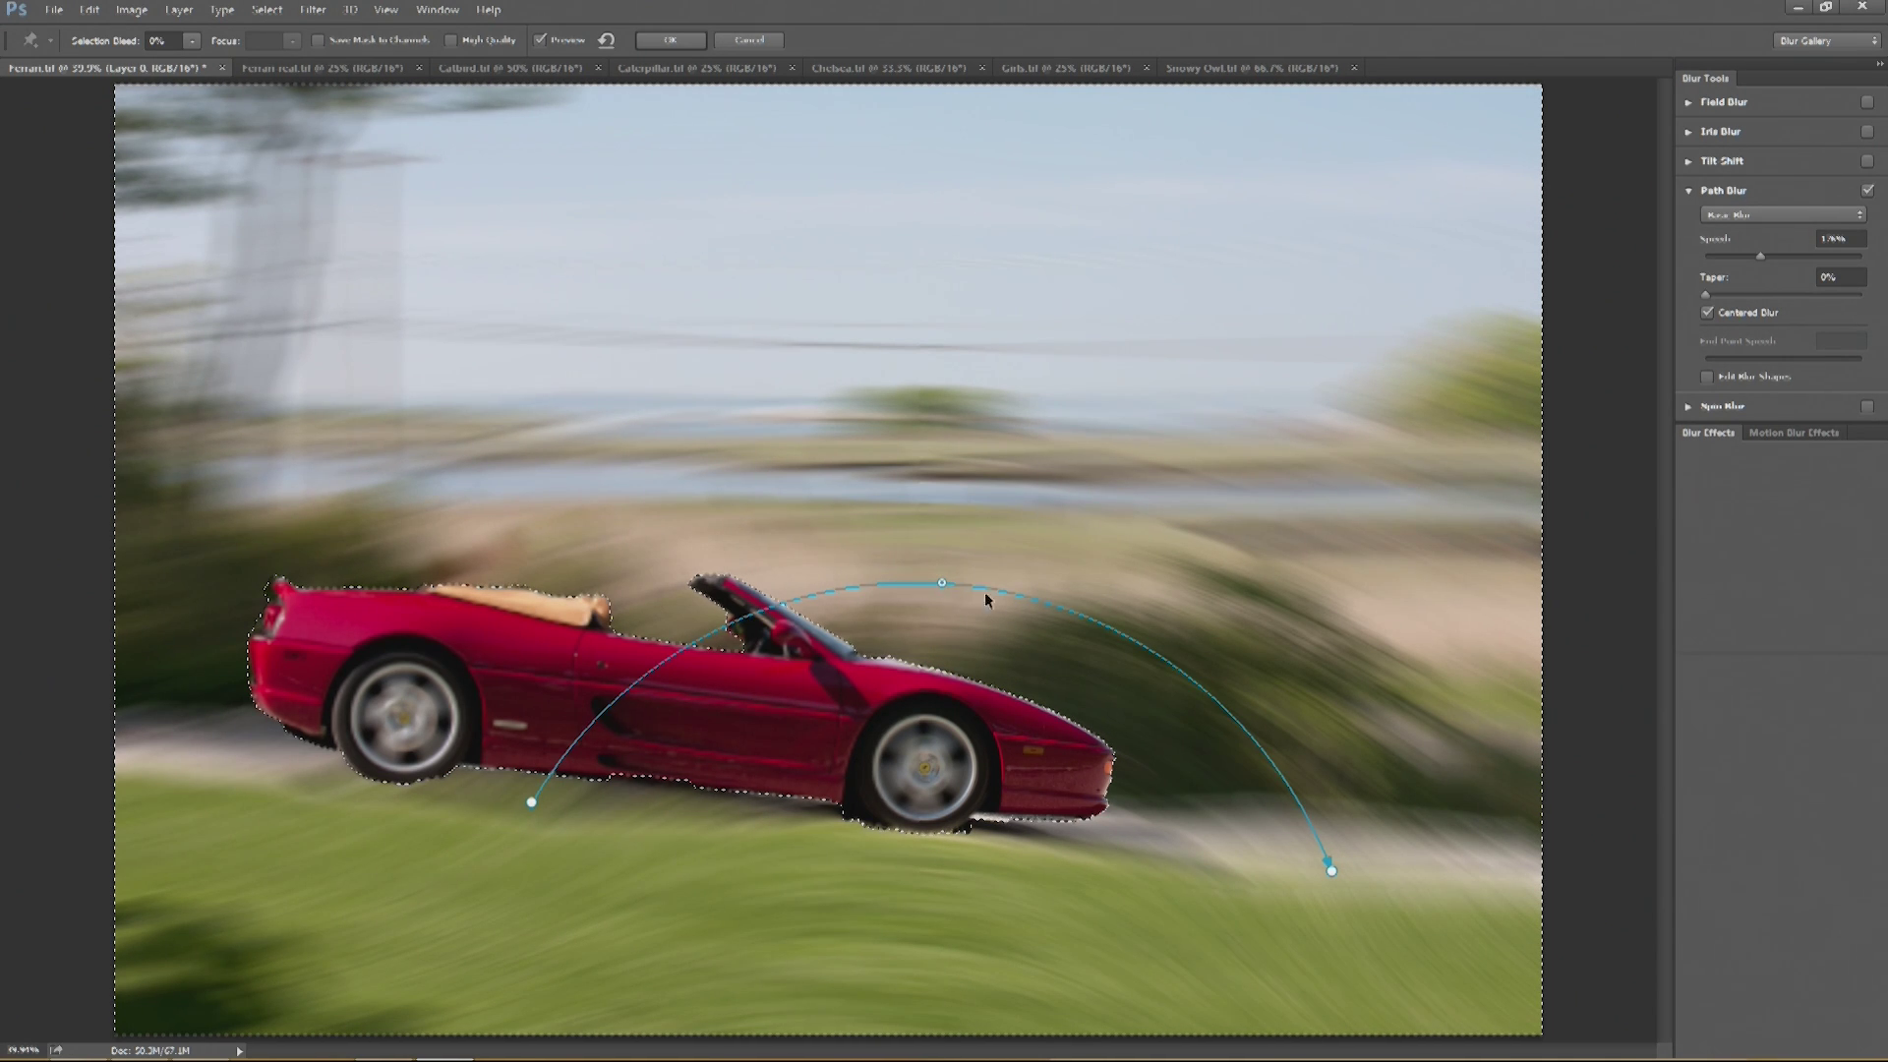
key(ctrl+z)
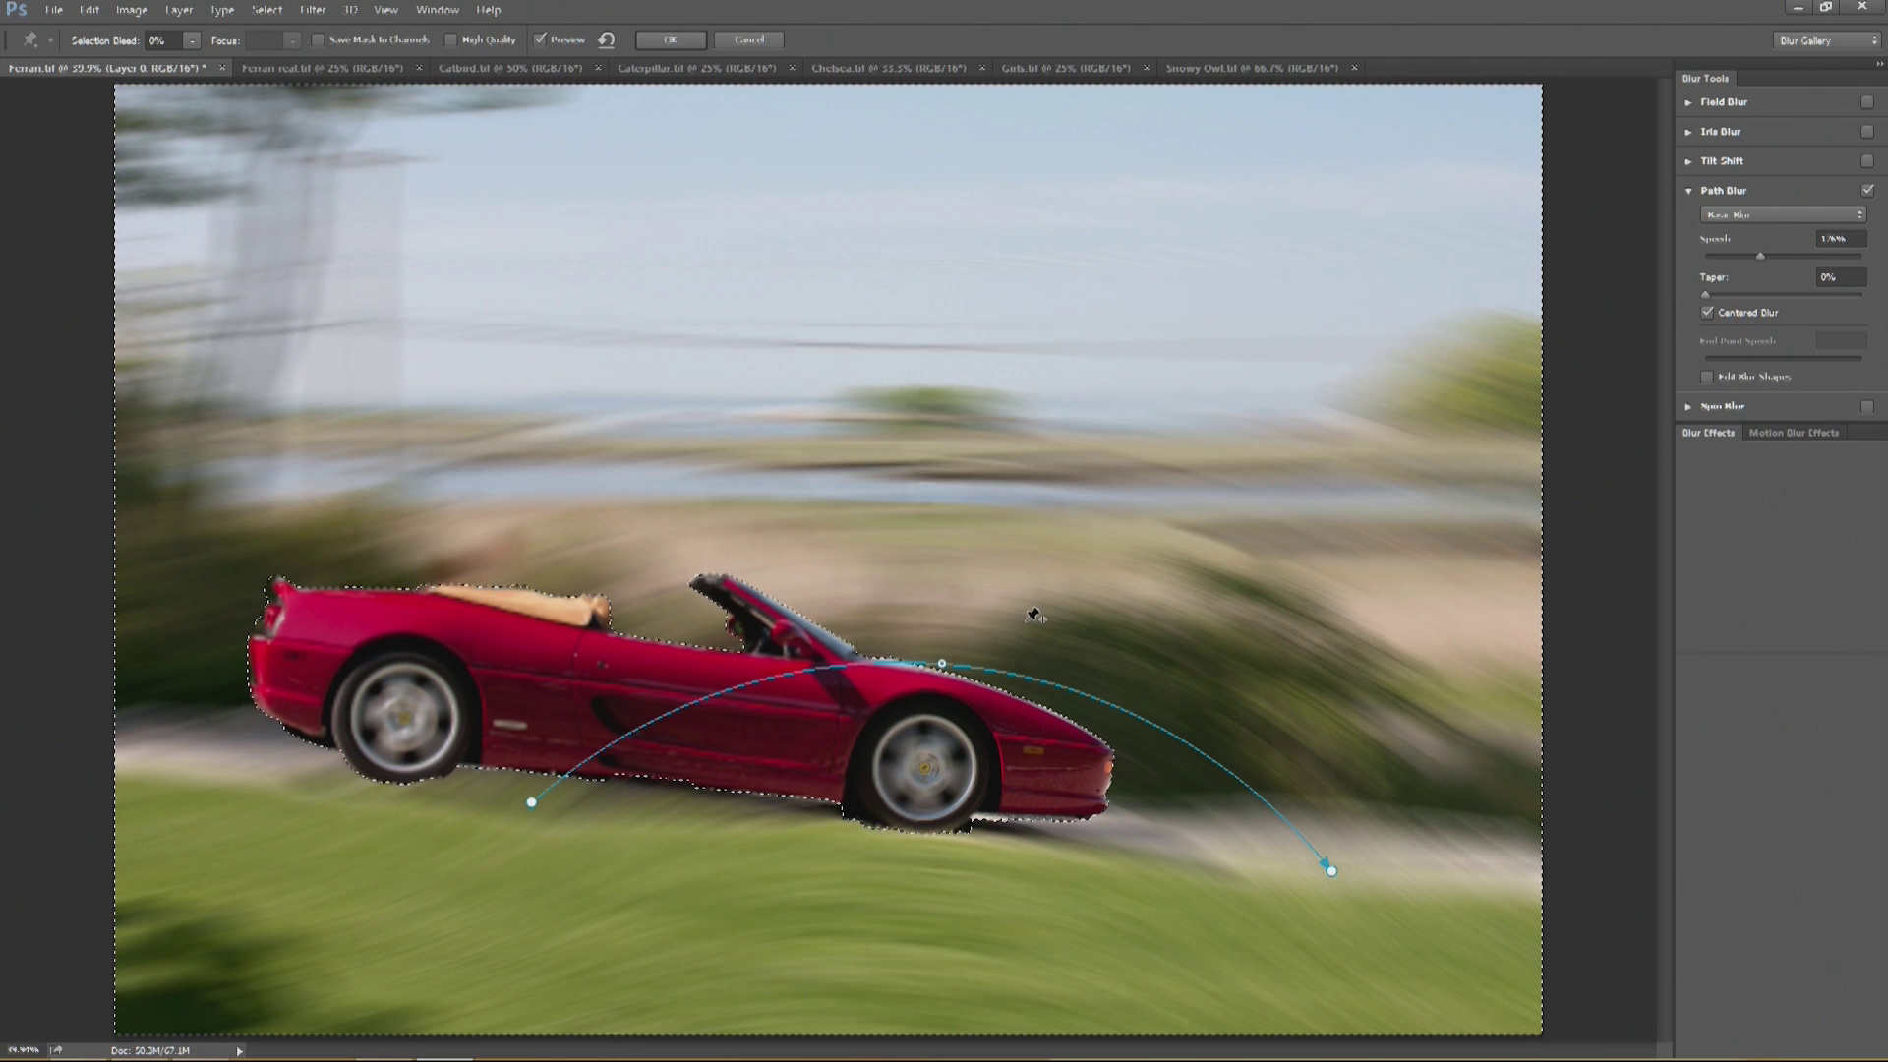
key(ctrl+z)
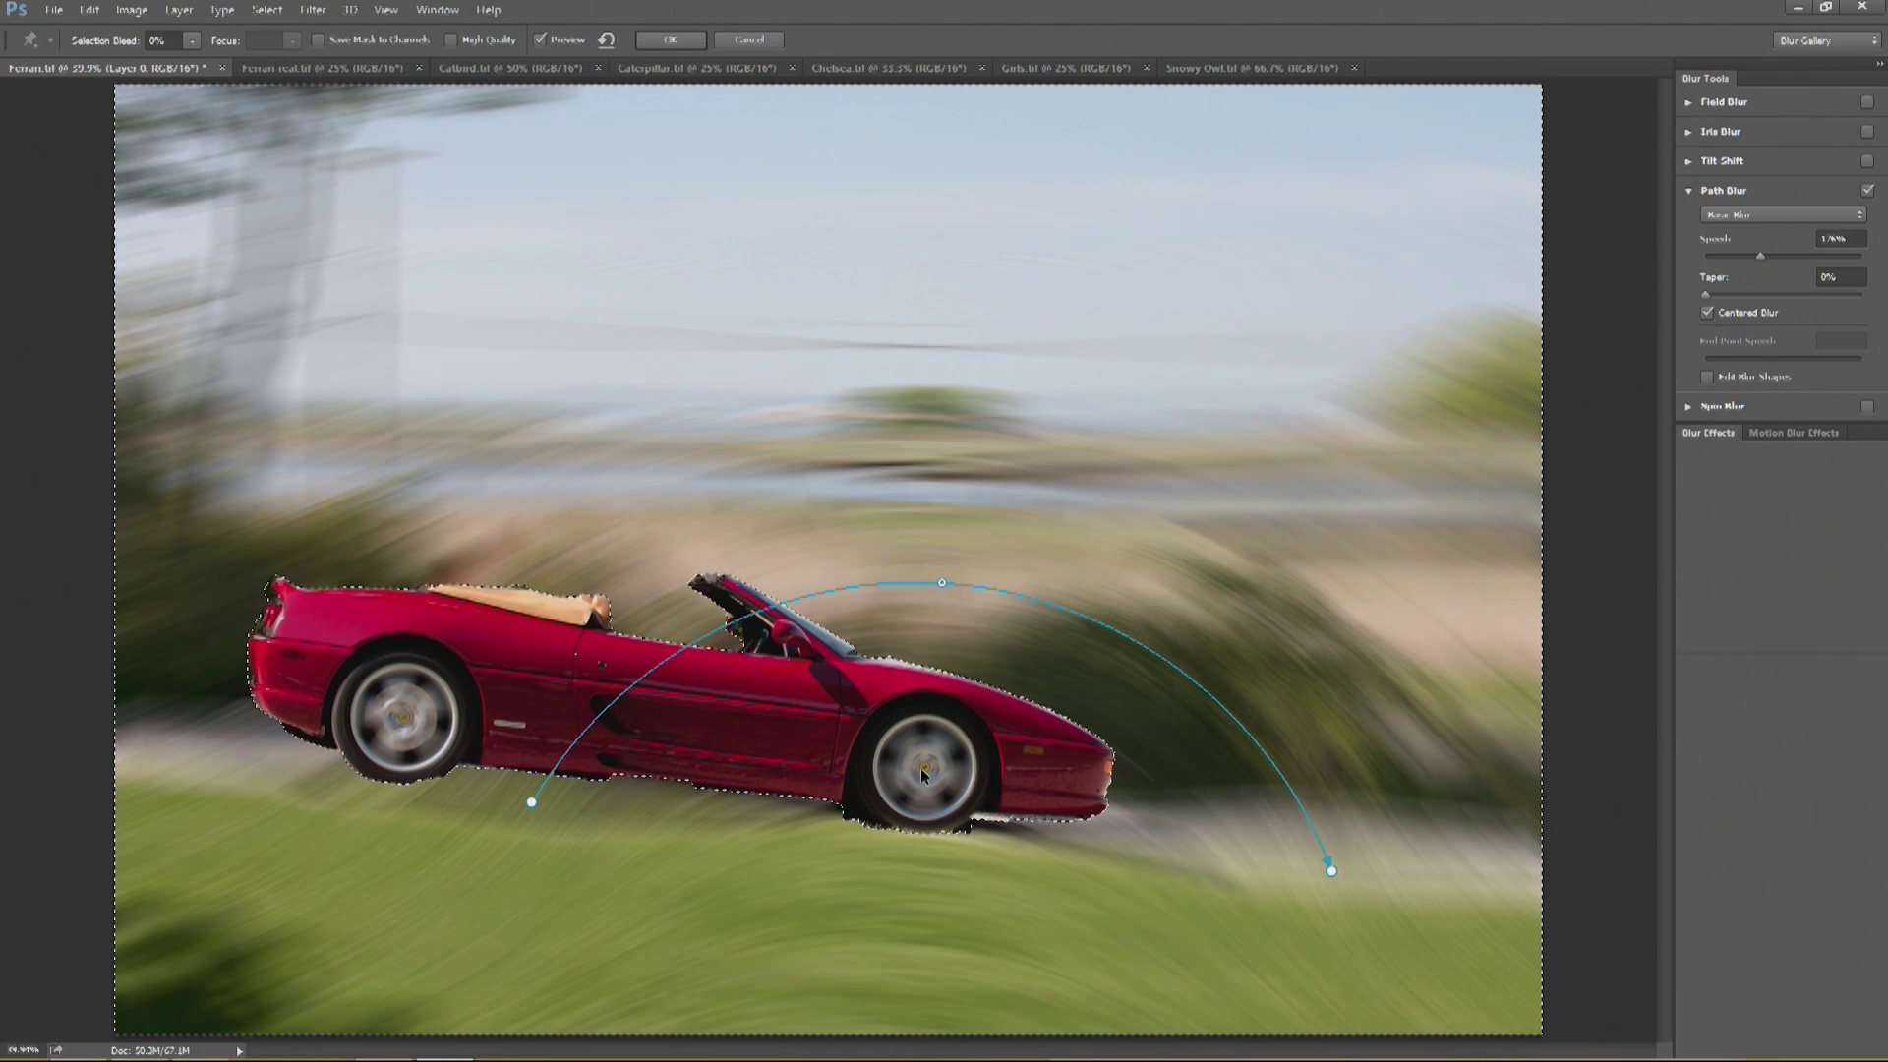
drag(941, 582, 913, 836)
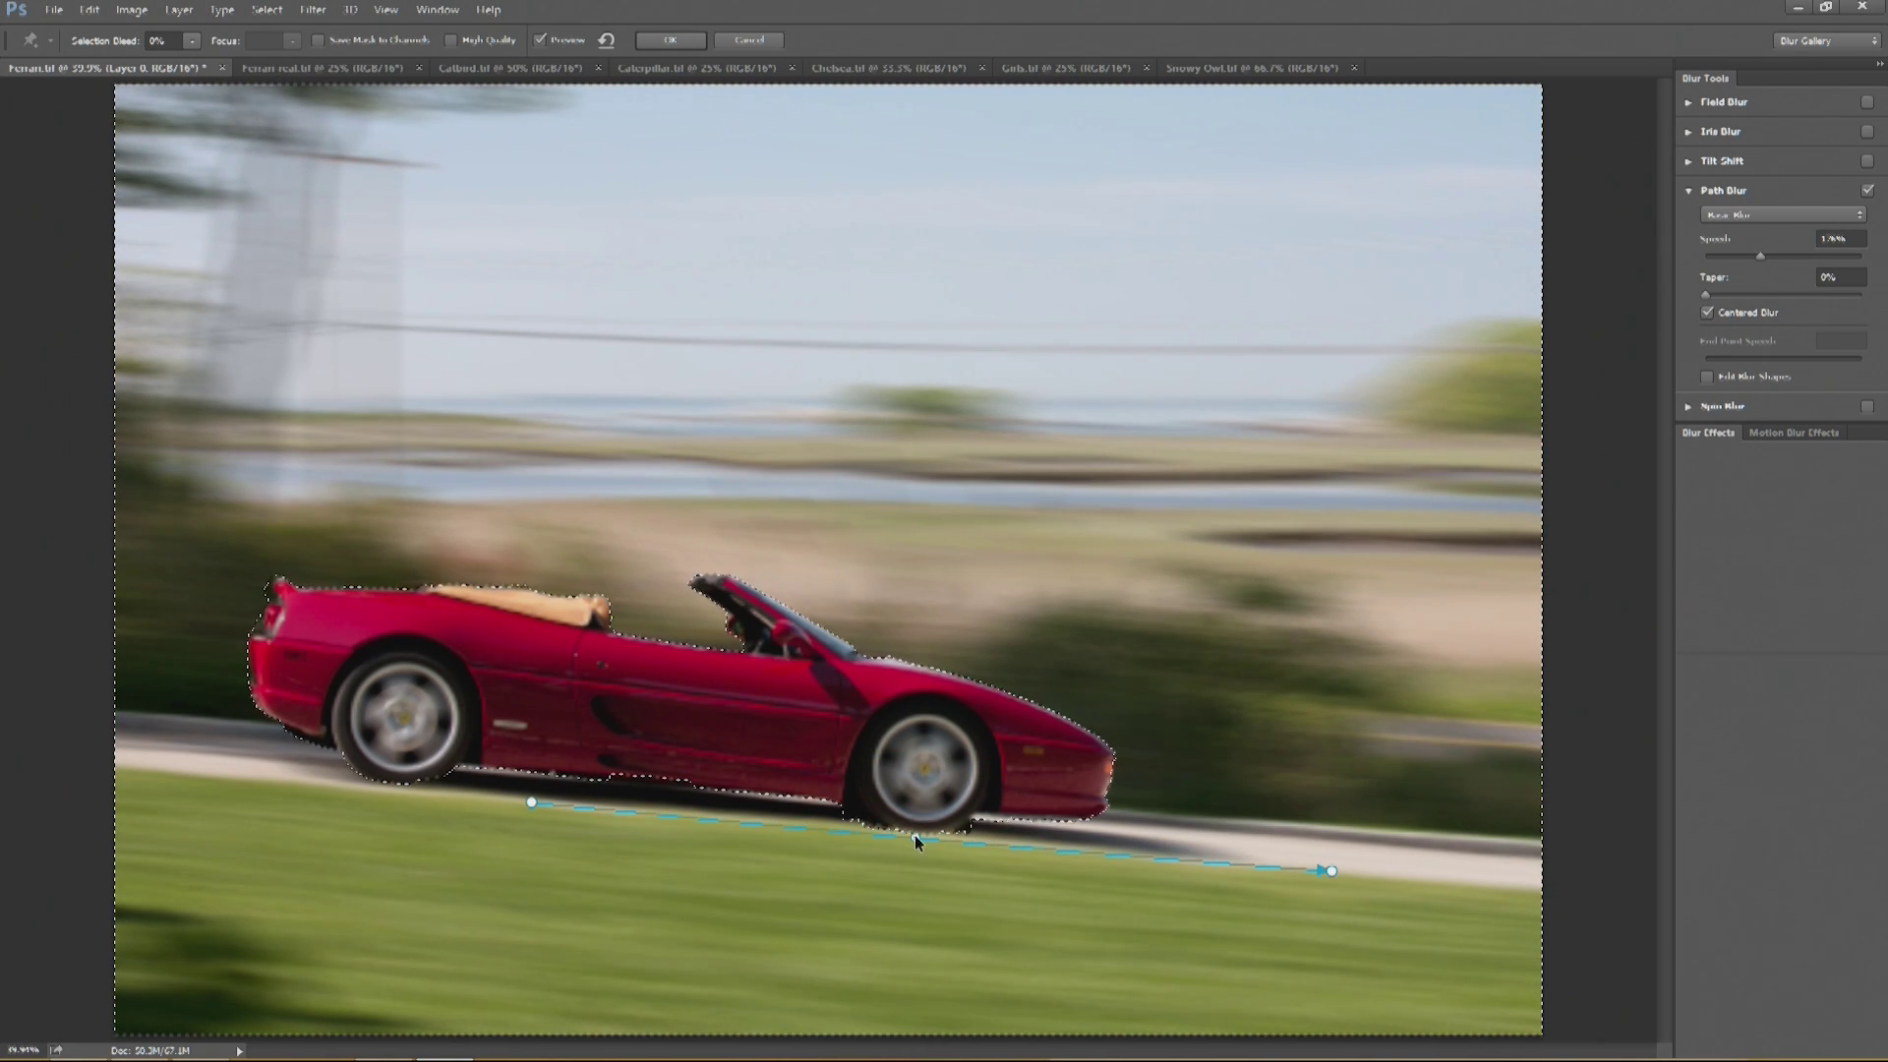
- Commit the Path Blur on the Ferrari photo and deselect the car
key(Escape)
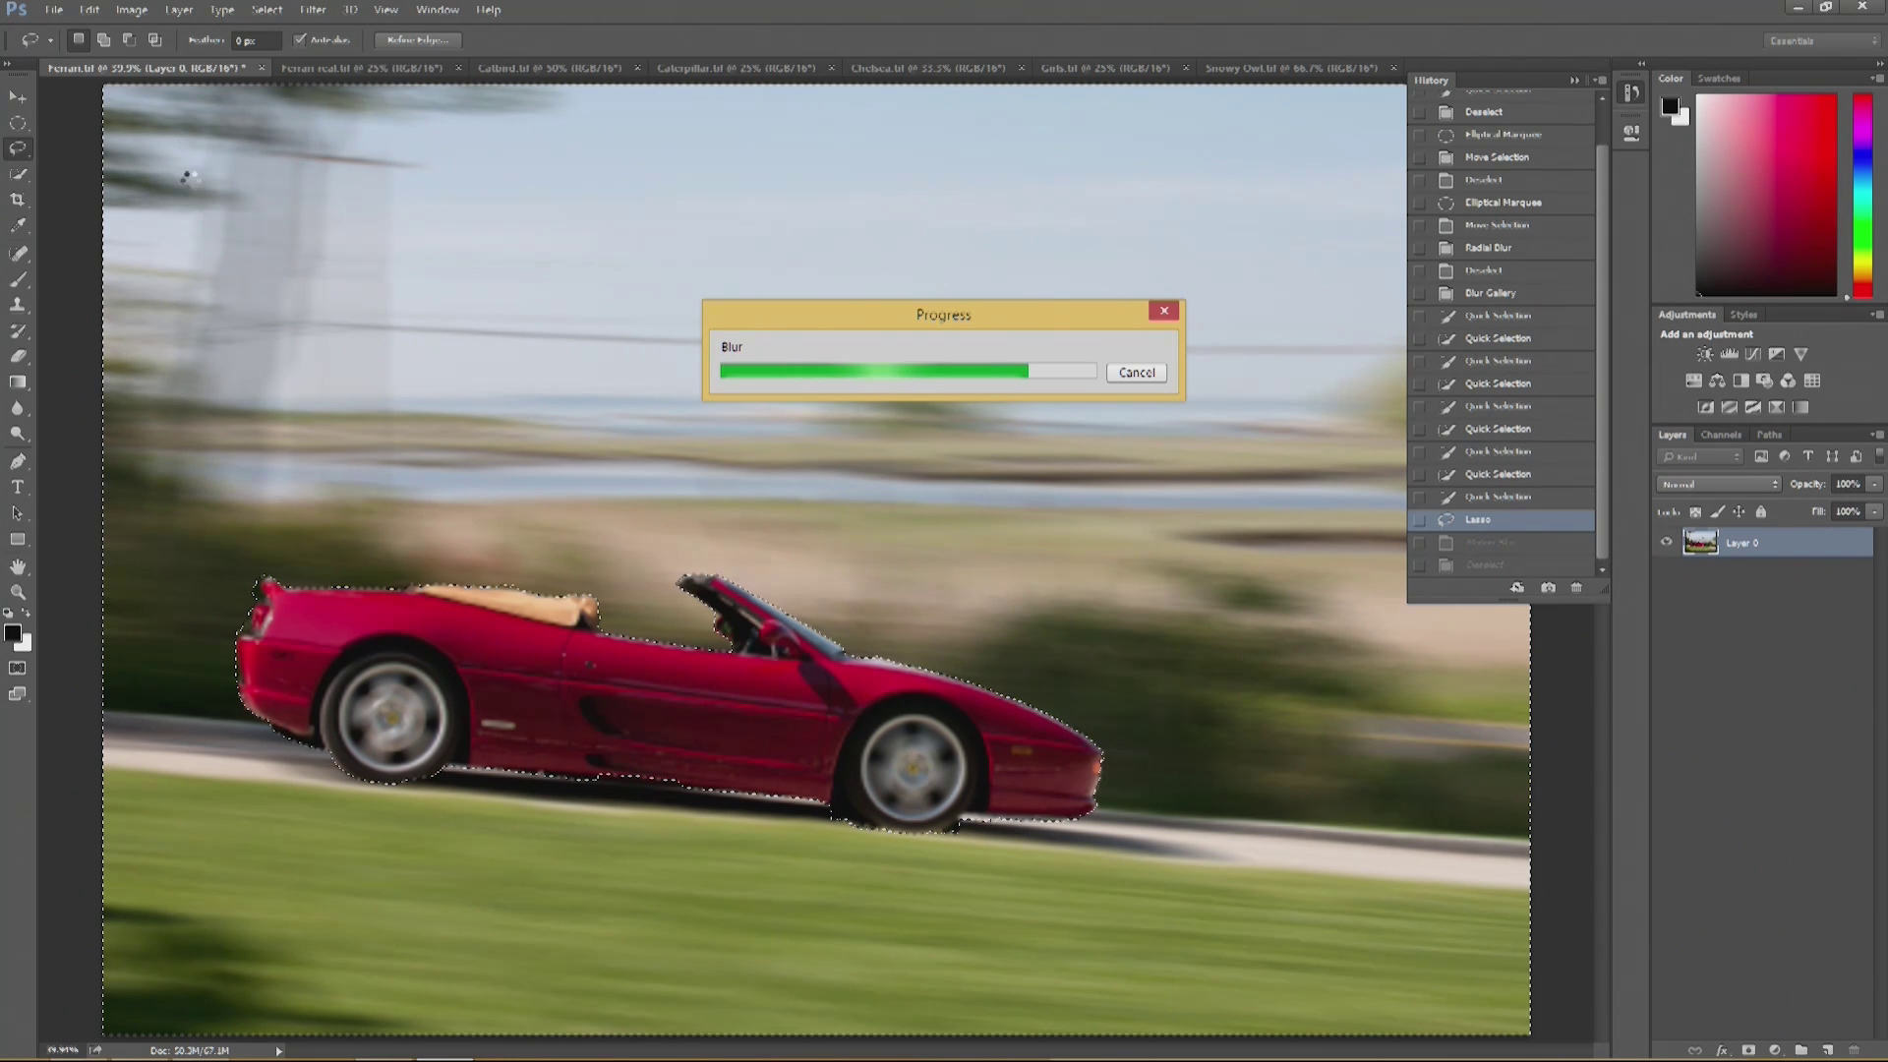
key(ctrl+d)
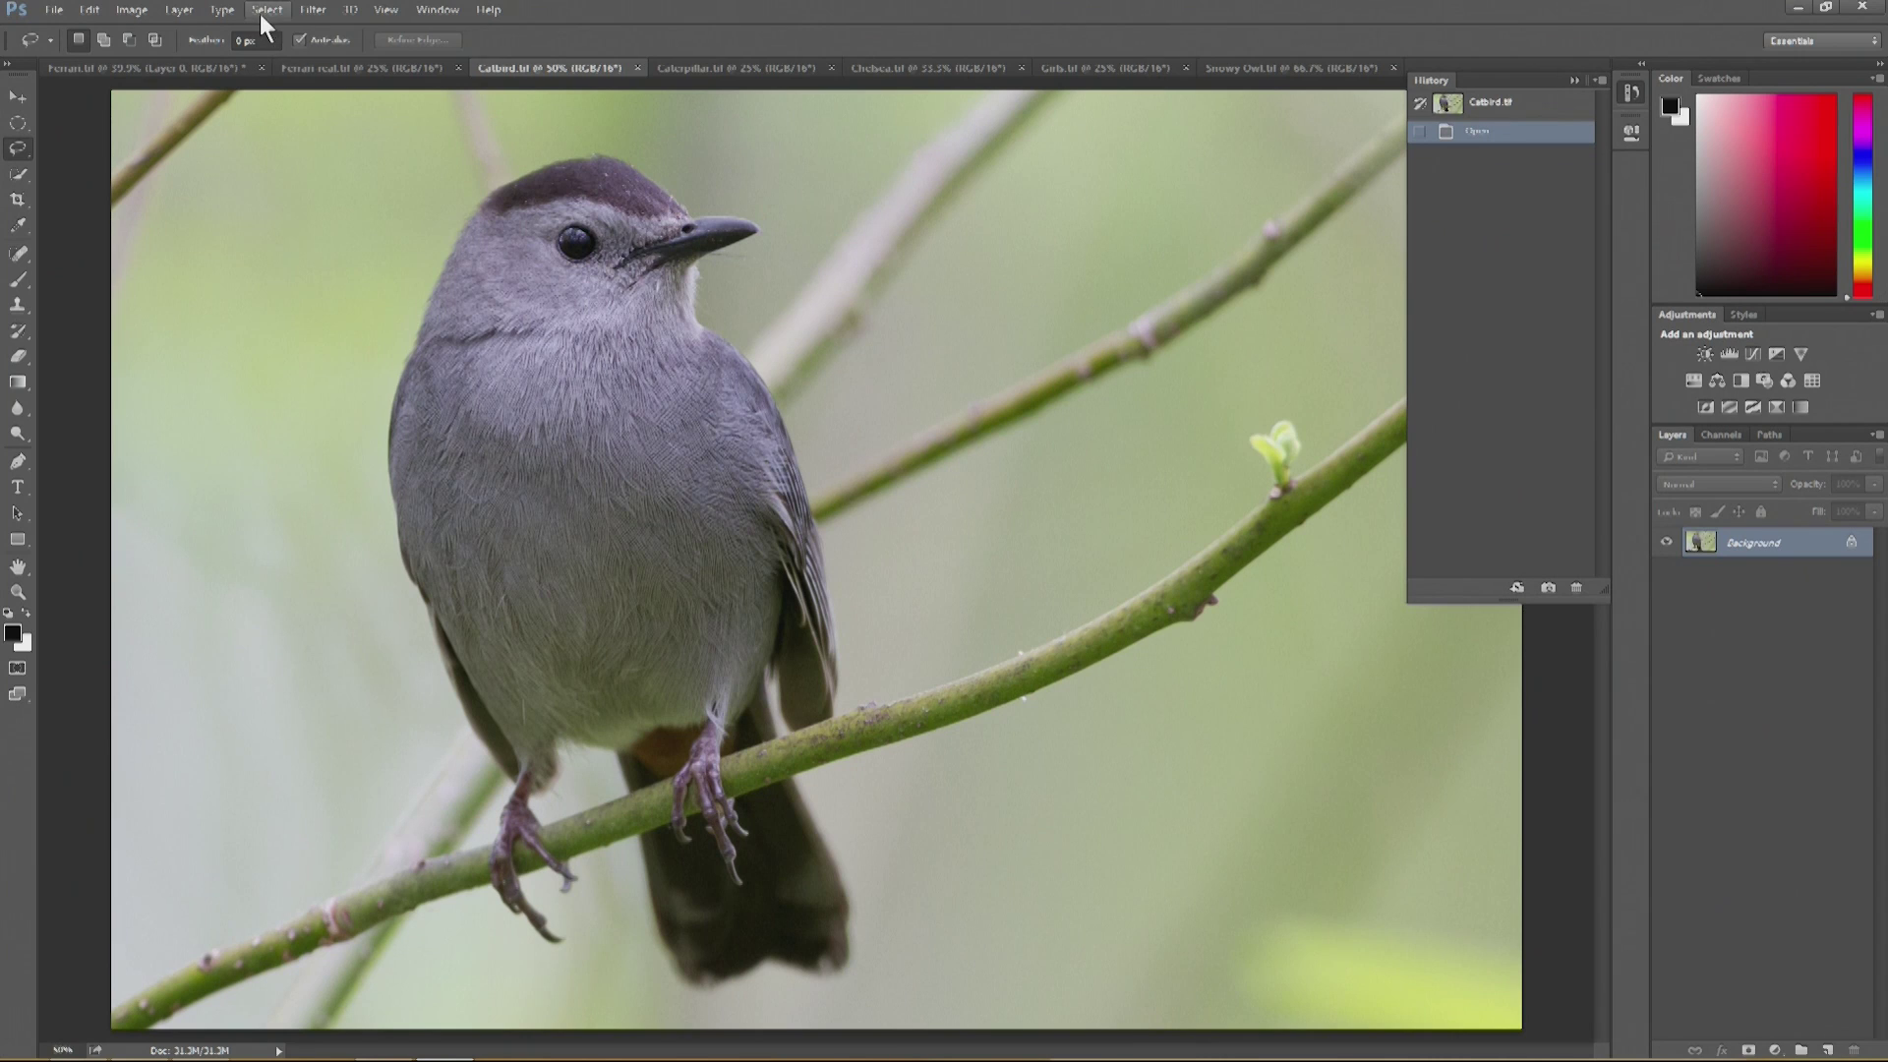
- Run Select > Focus Area on the catbird photo and add the area by the bird's head
click(261, 12)
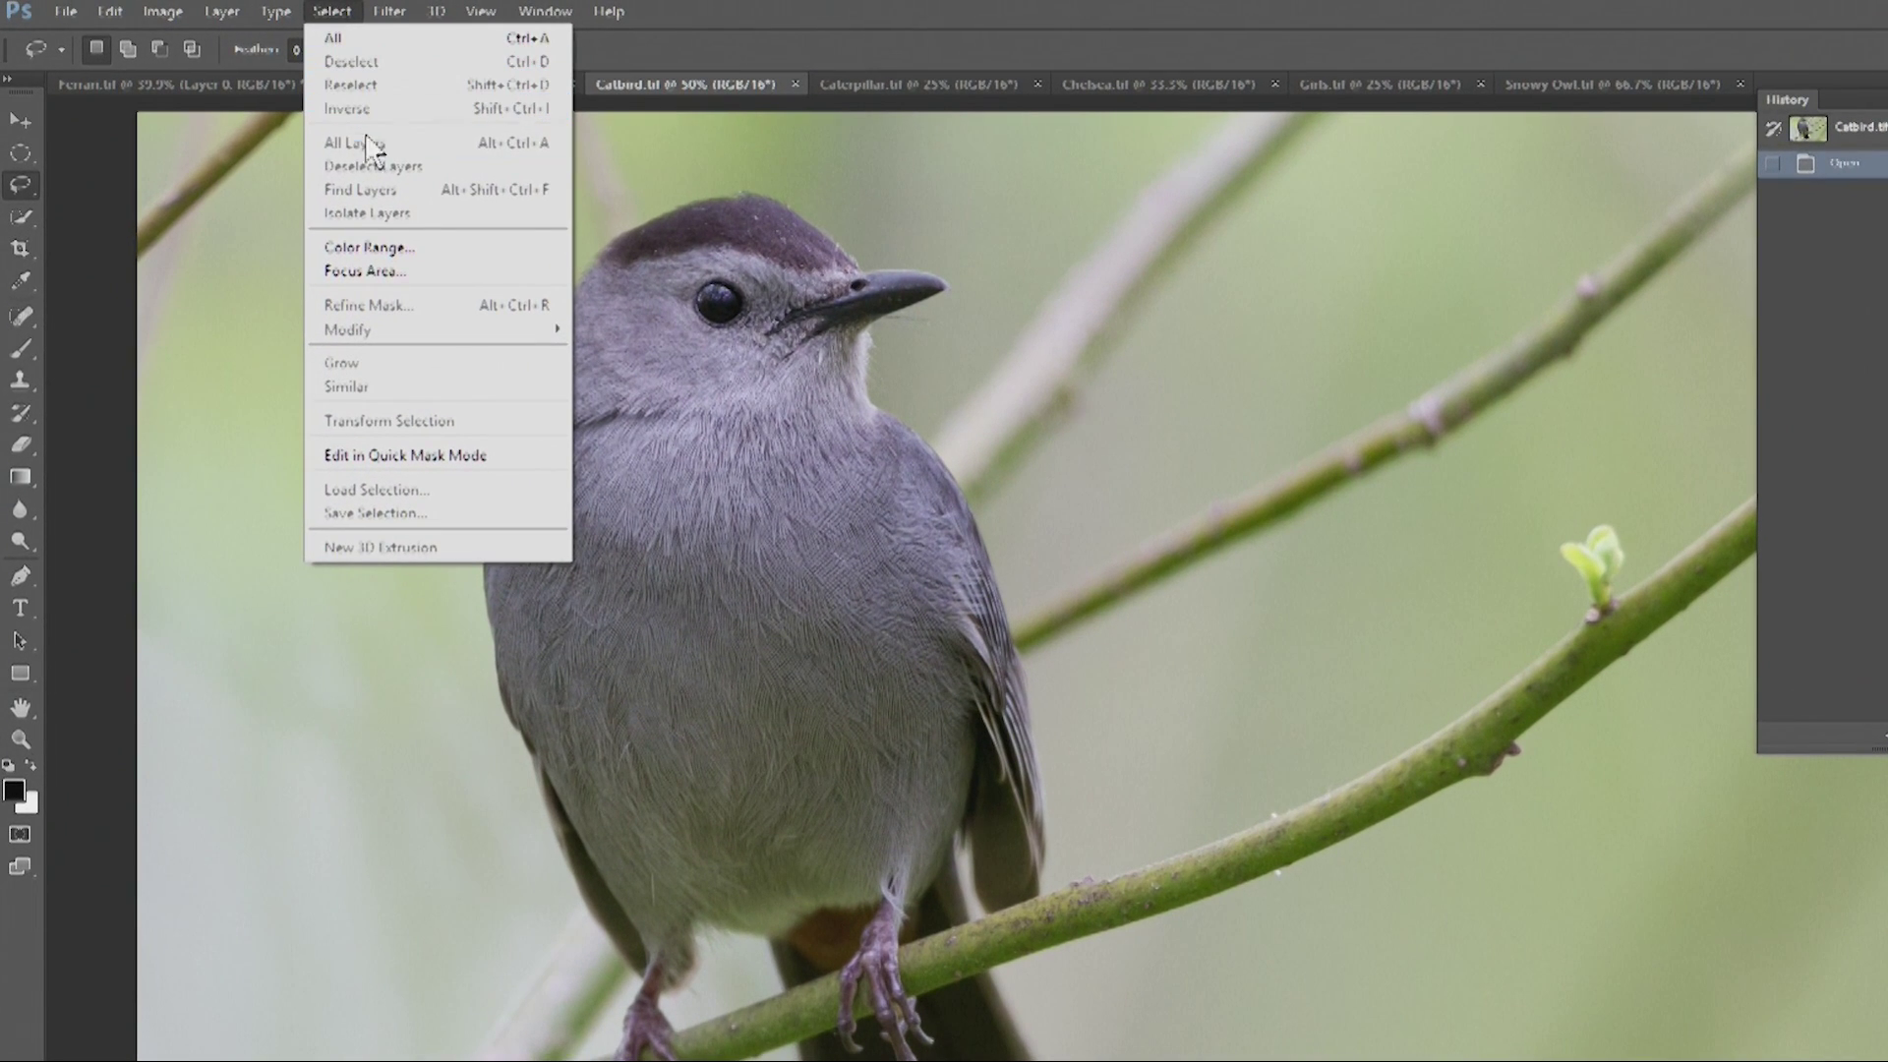
click(415, 265)
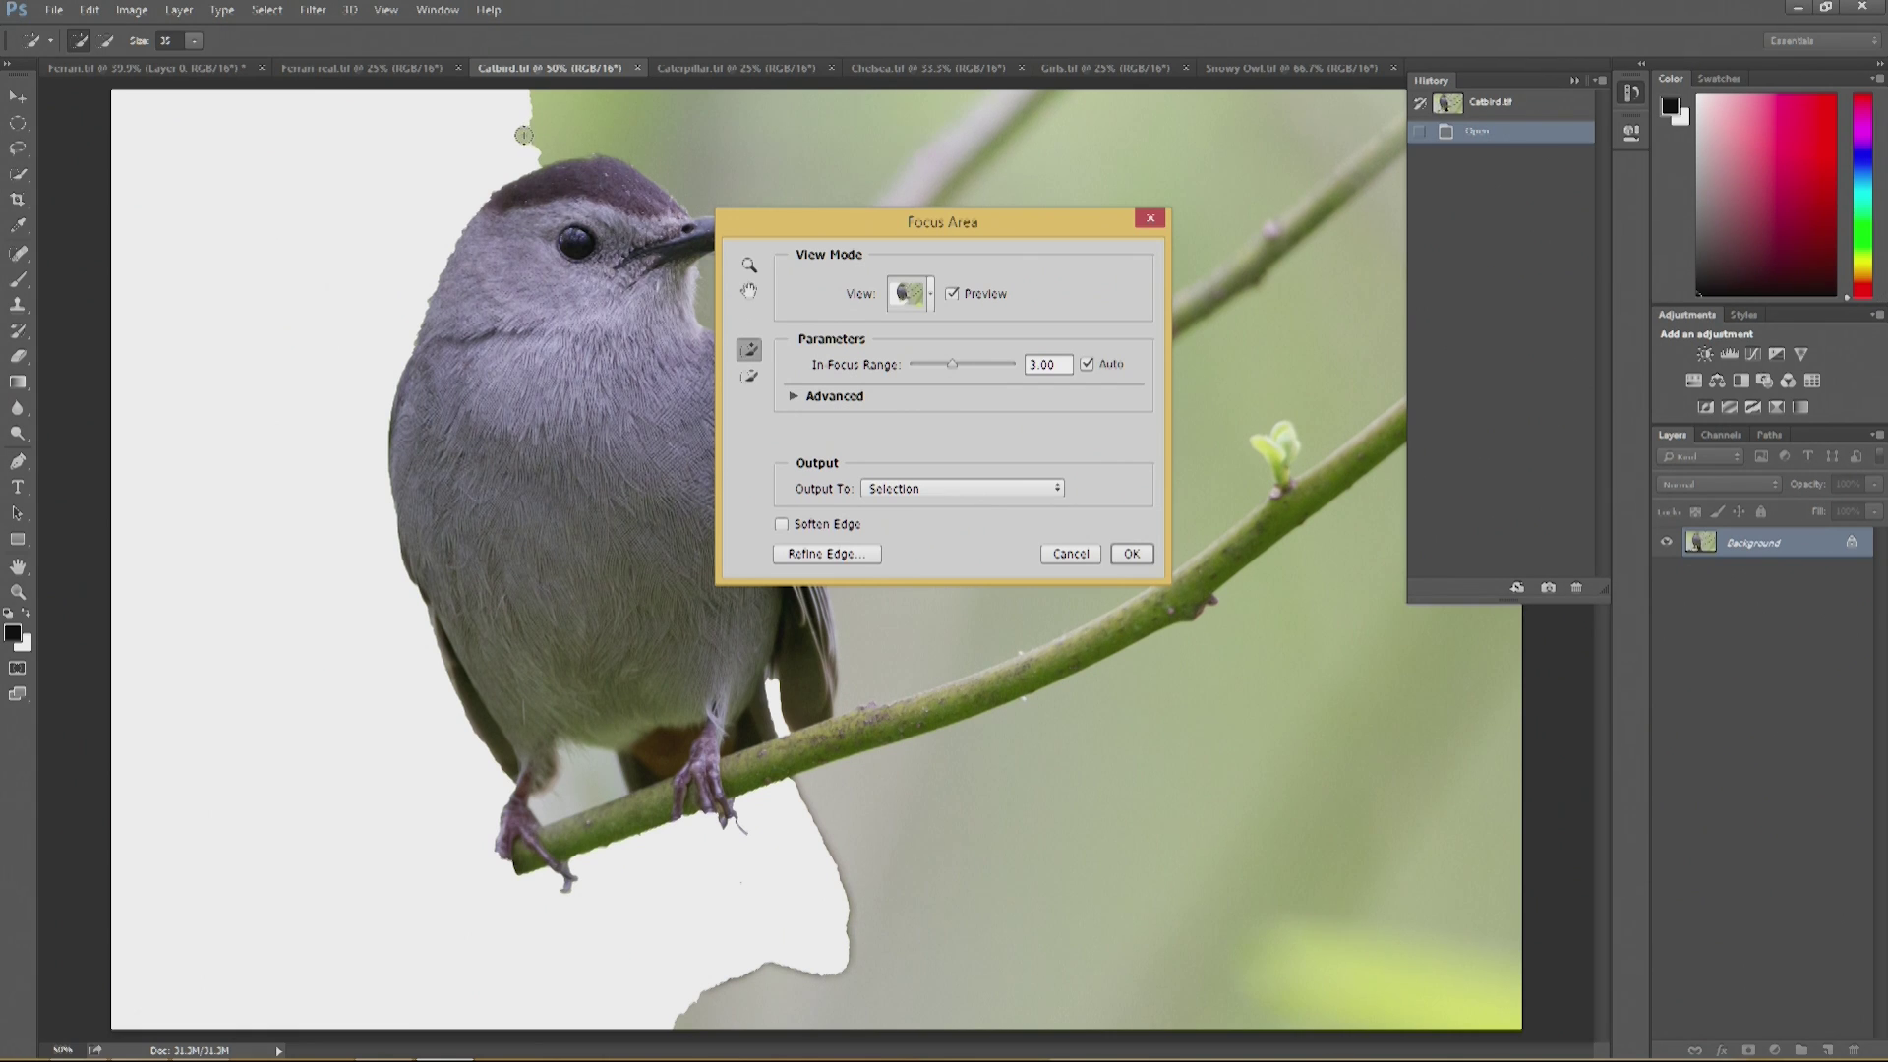
drag(594, 130, 538, 128)
- Extend the focus area at the head, then subtract the top and lower background
click(507, 129)
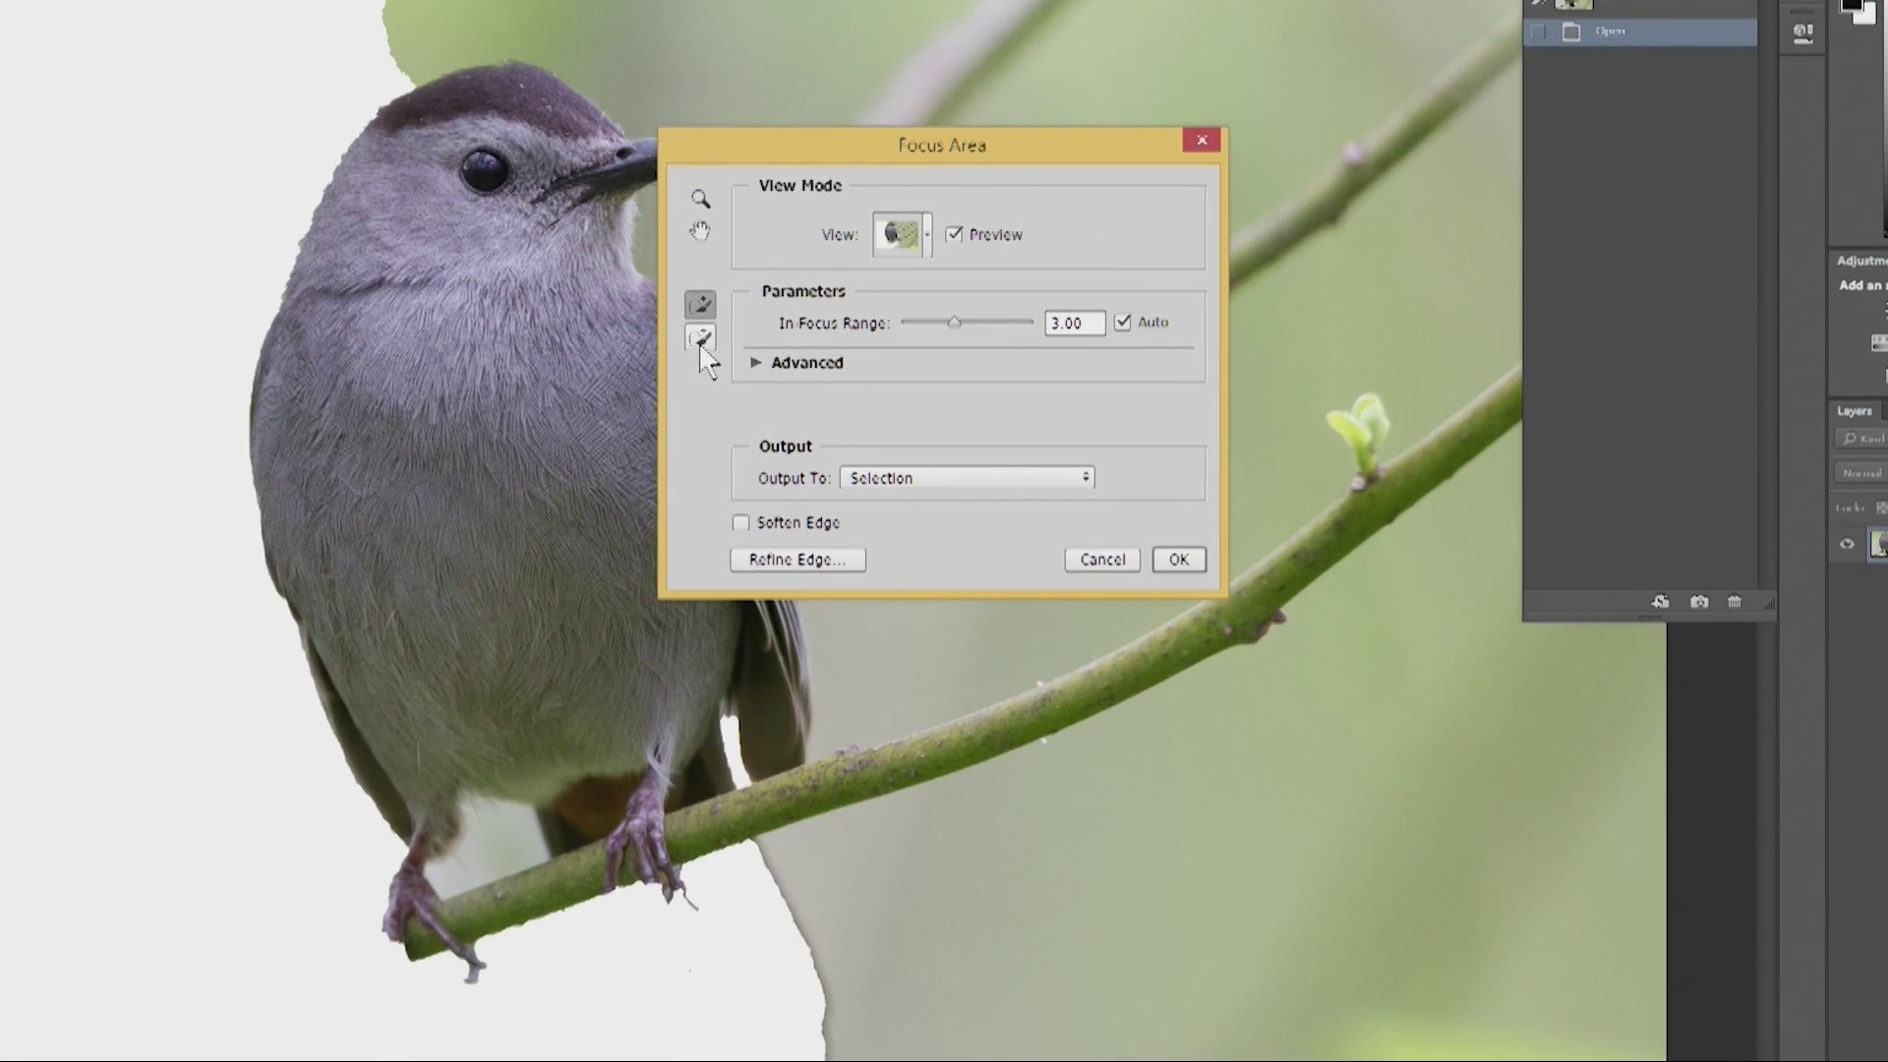
click(749, 378)
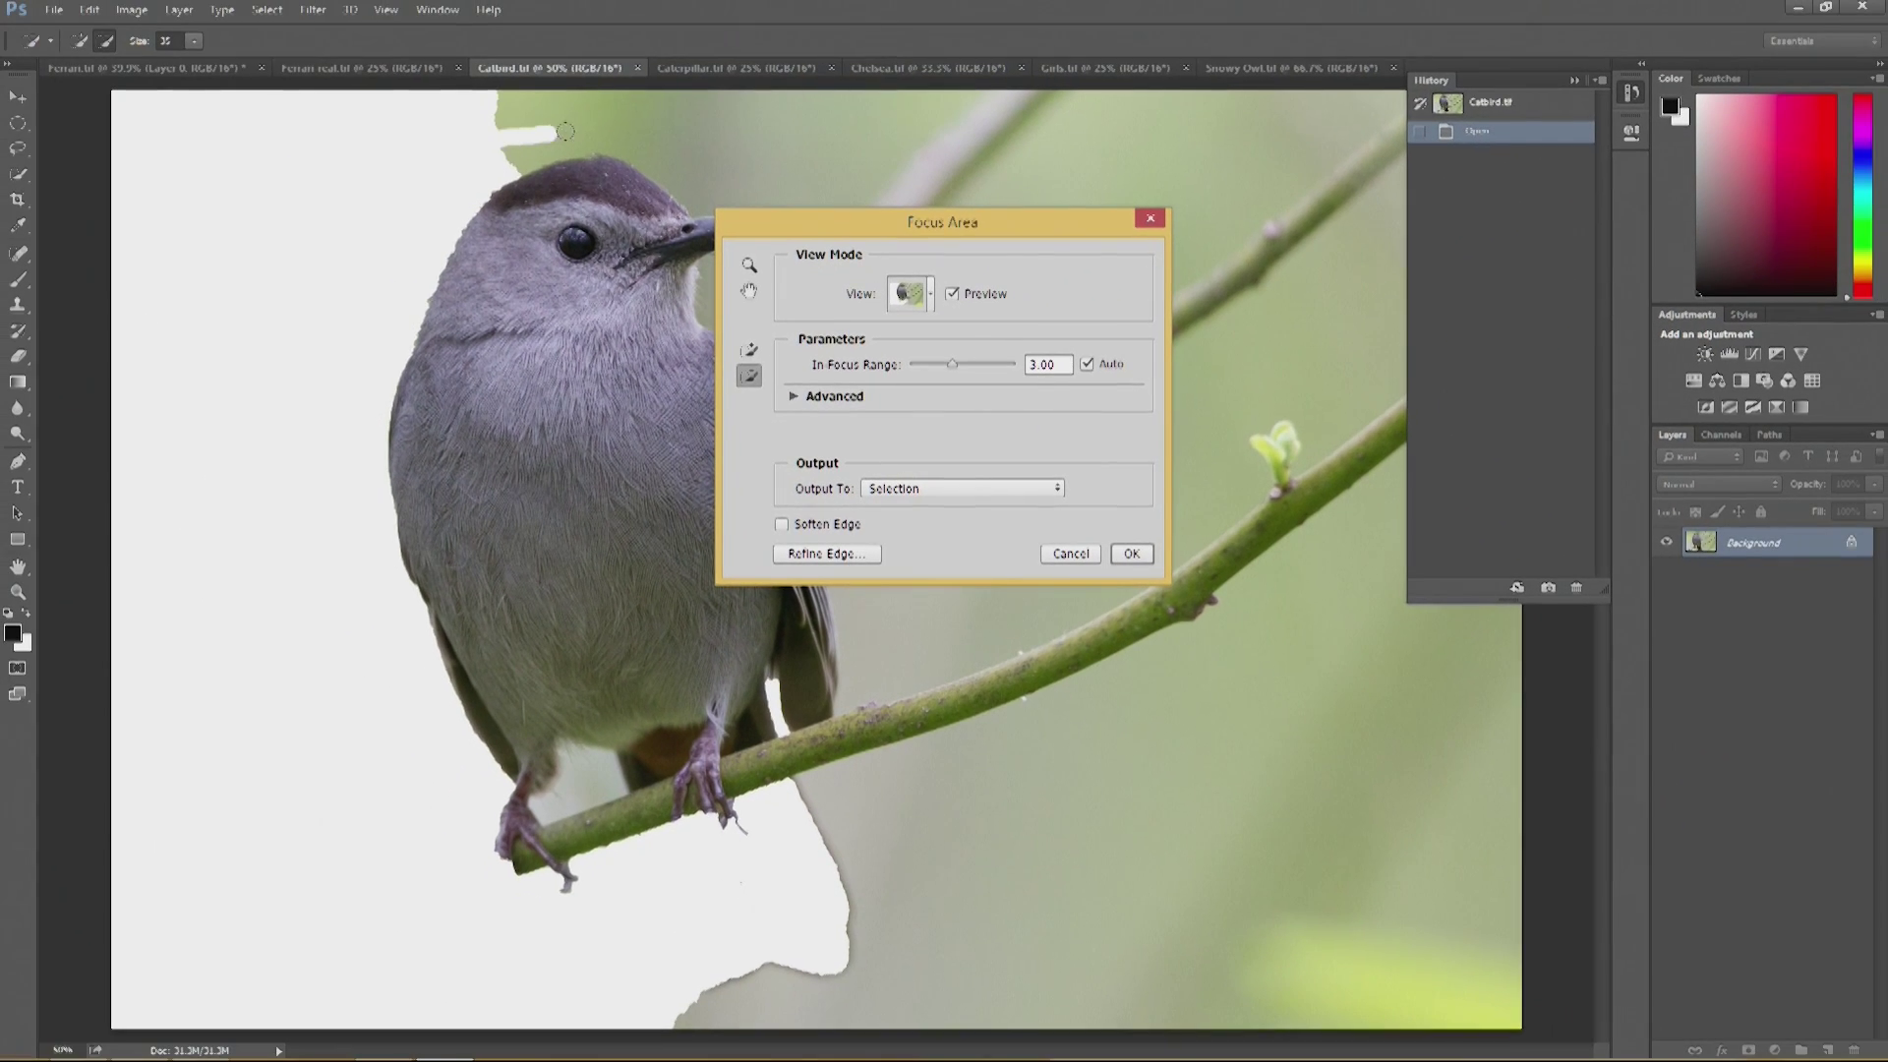
drag(427, 25, 570, 16)
mouse_move(645, 120)
mouse_down()
mouse_move(687, 117)
mouse_move(614, 103)
mouse_move(950, 89)
mouse_move(973, 130)
mouse_move(1061, 143)
mouse_move(880, 170)
mouse_move(746, 131)
mouse_move(868, 198)
mouse_move(1077, 271)
mouse_move(1285, 216)
mouse_move(1356, 230)
mouse_move(1080, 528)
mouse_move(995, 562)
mouse_move(993, 293)
mouse_move(1018, 427)
mouse_move(1323, 223)
mouse_up()
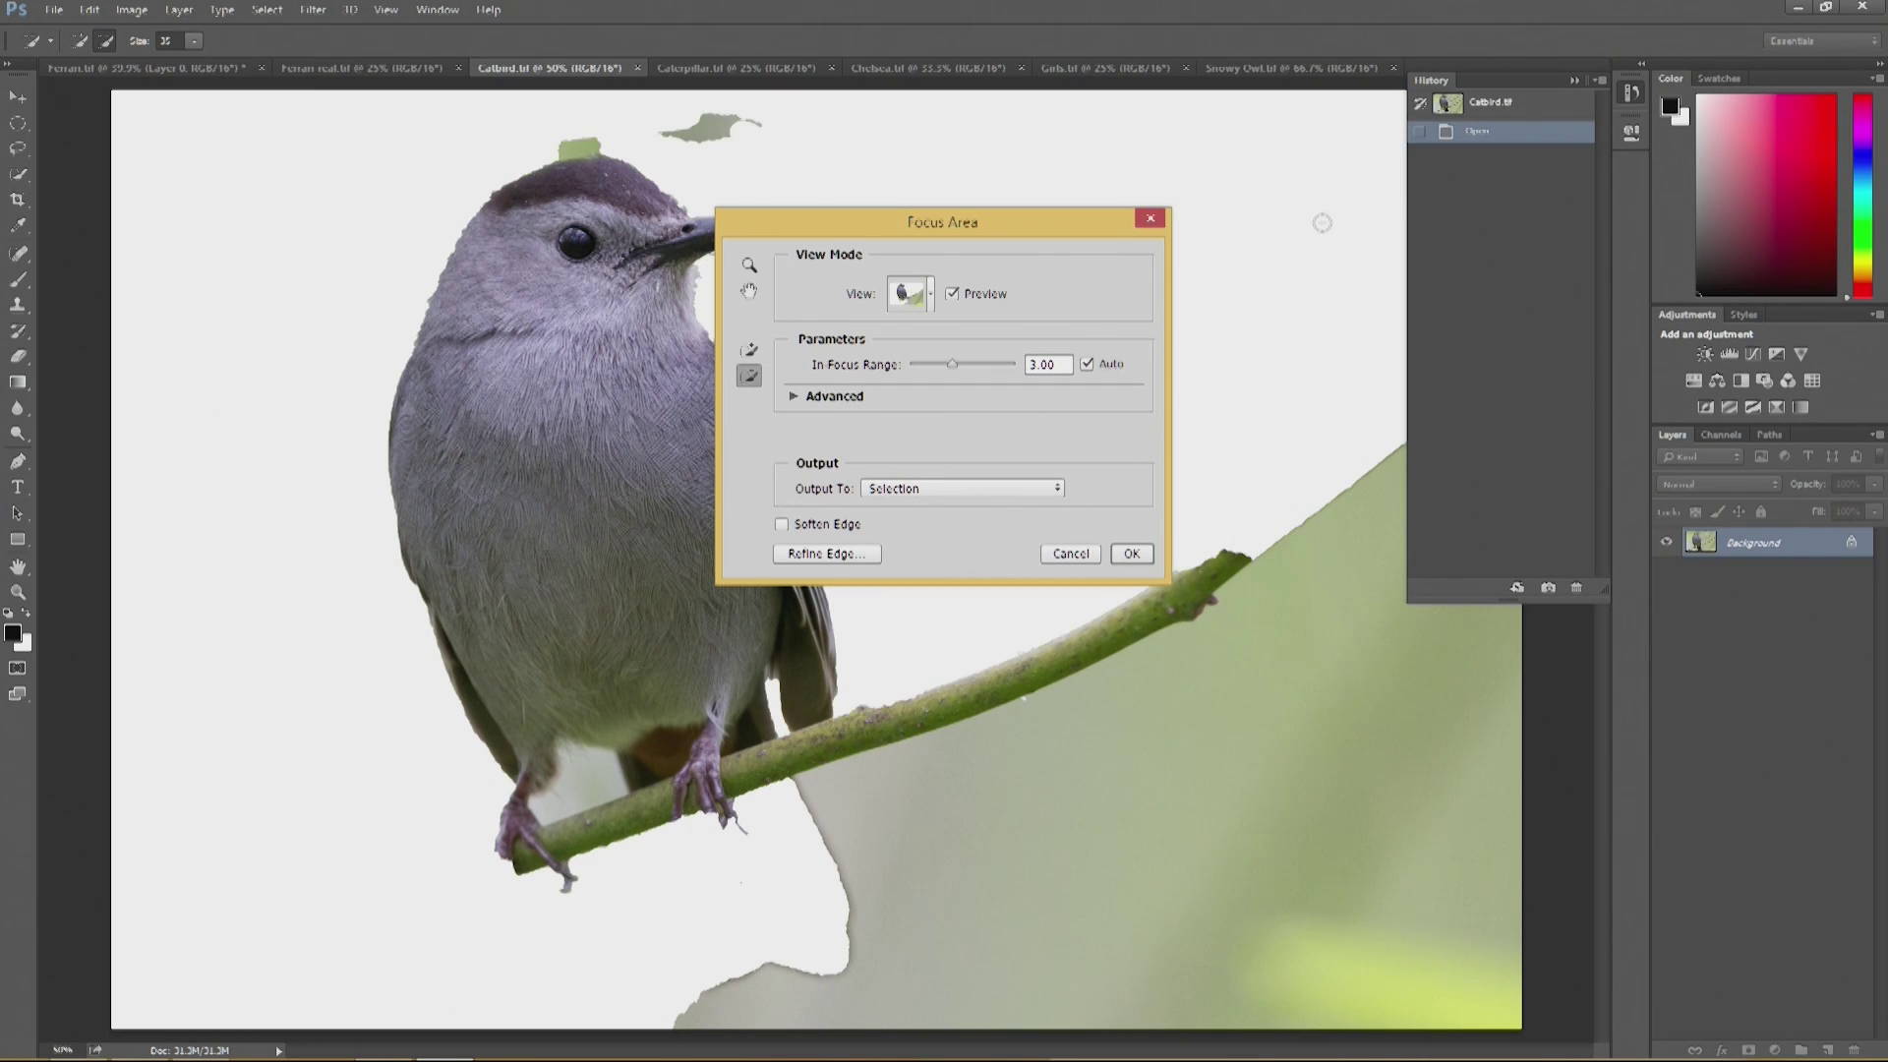
mouse_move(748, 137)
mouse_down()
mouse_move(559, 146)
mouse_move(763, 126)
mouse_move(683, 121)
mouse_move(750, 114)
mouse_up()
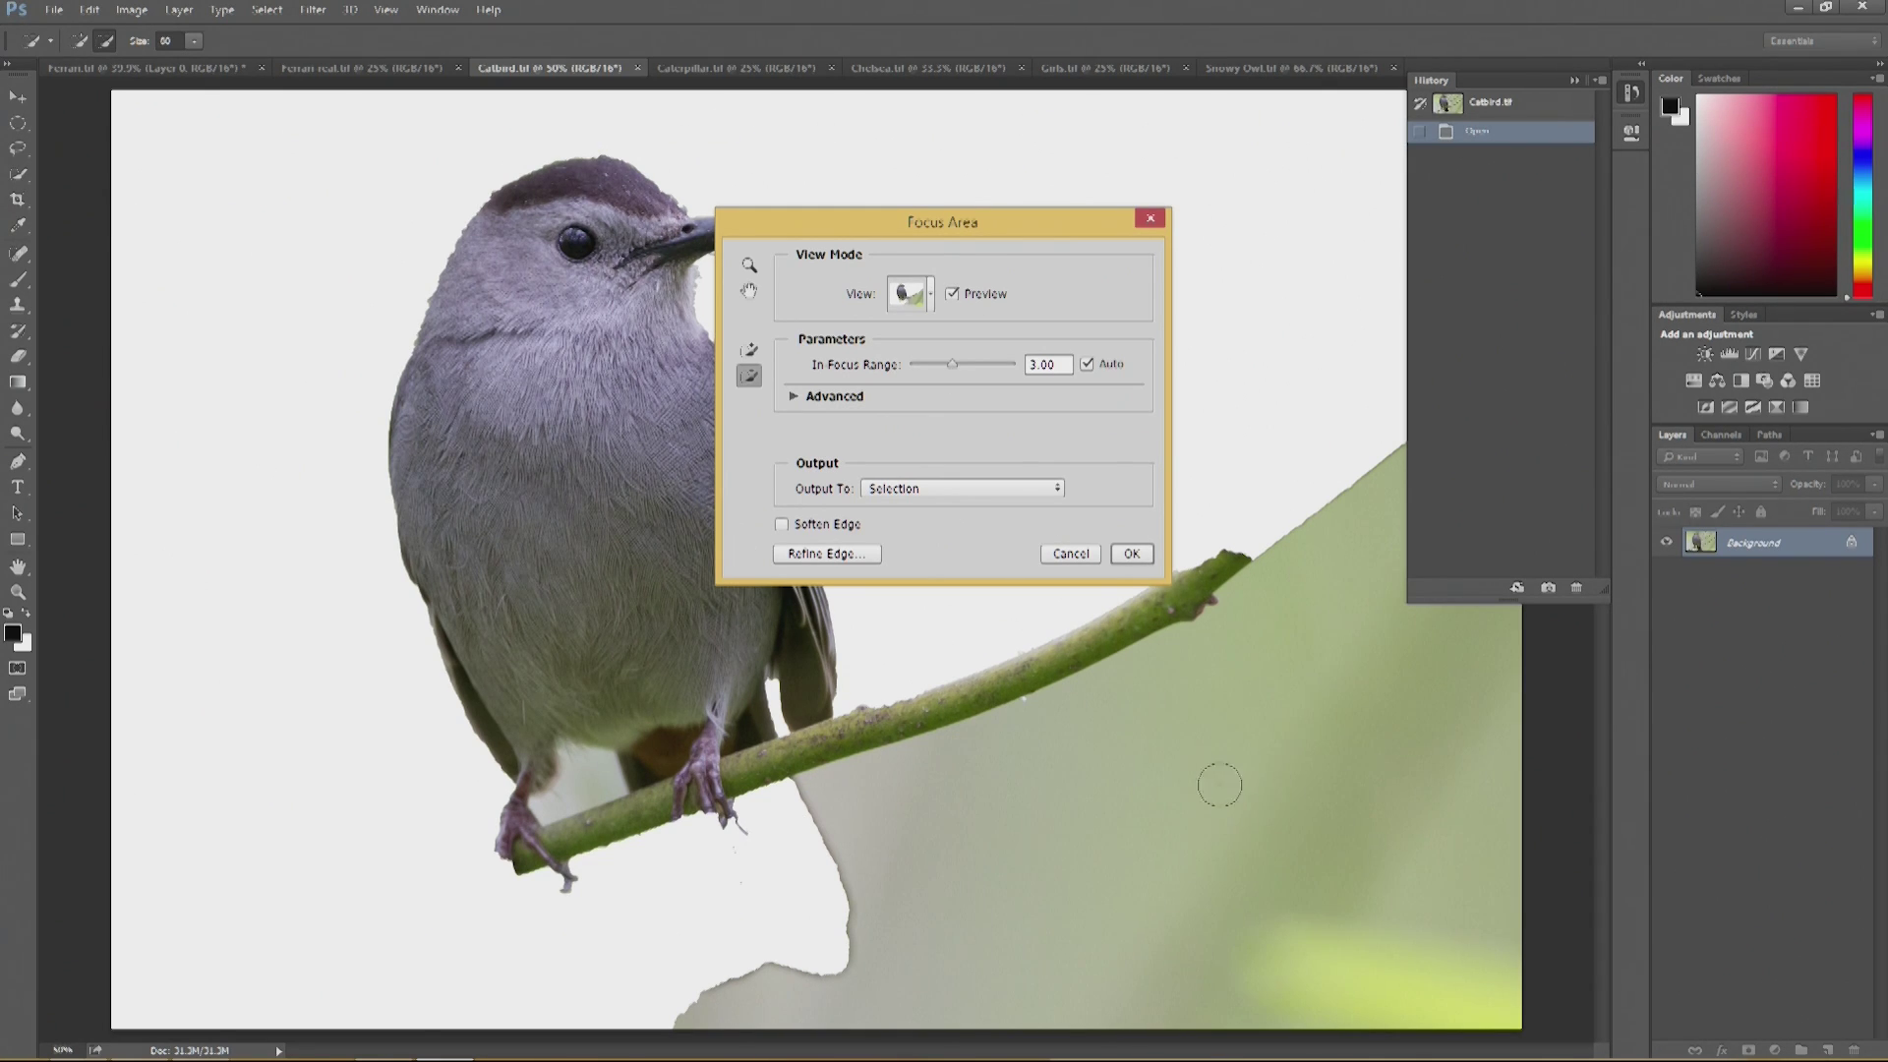
key(bracketright)
key(bracketright)
key(bracketright)
key(bracketright)
key(bracketright)
key(bracketright)
key(bracketright)
key(bracketright)
key(bracketright)
key(bracketright)
key(bracketright)
key(bracketright)
mouse_move(1147, 864)
mouse_down()
mouse_move(805, 981)
mouse_move(1376, 777)
mouse_move(1493, 663)
mouse_move(1336, 957)
mouse_move(1227, 825)
mouse_move(1467, 674)
mouse_move(1323, 990)
mouse_move(1525, 788)
mouse_up()
key(bracketleft)
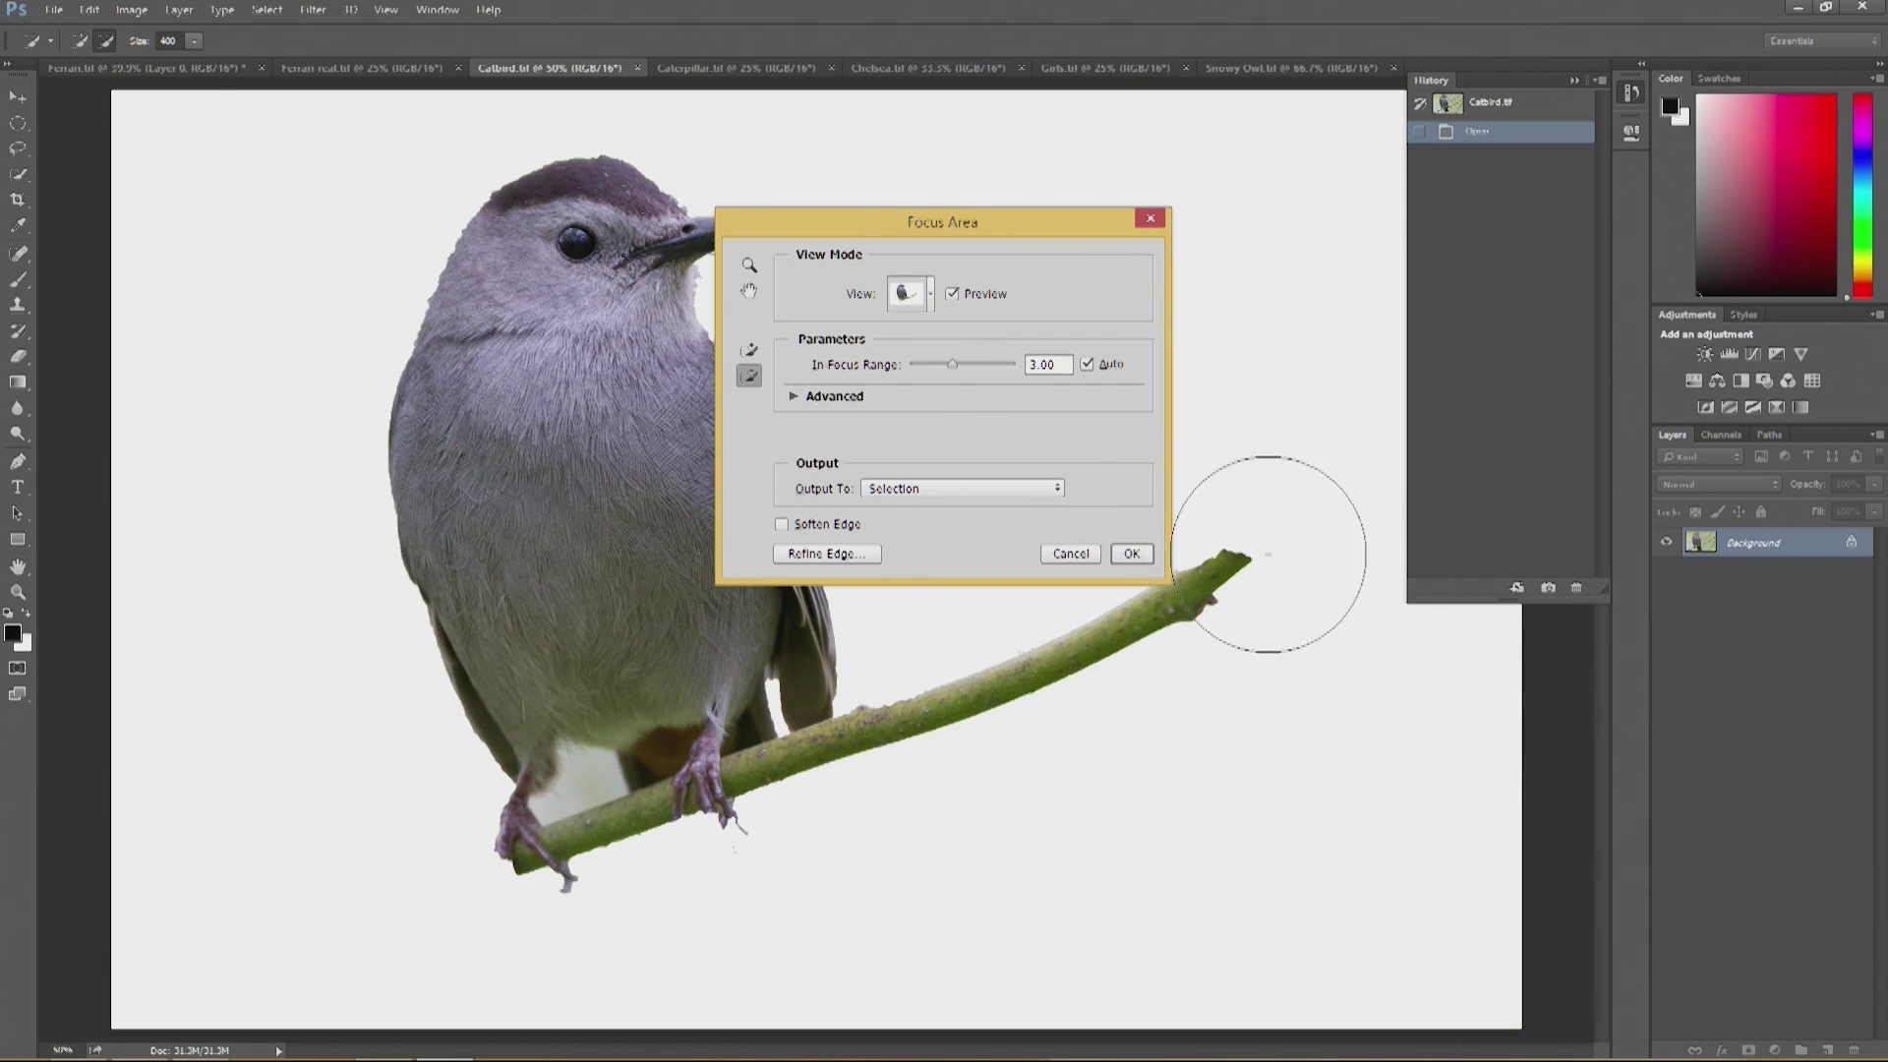
key(bracketleft)
key(bracketleft)
key(bracketleft)
key(bracketleft)
key(bracketleft)
key(bracketleft)
key(bracketleft)
key(bracketleft)
key(bracketleft)
key(bracketleft)
- Add the branch back into the focus area, out to the lower-left canvas edge
click(952, 293)
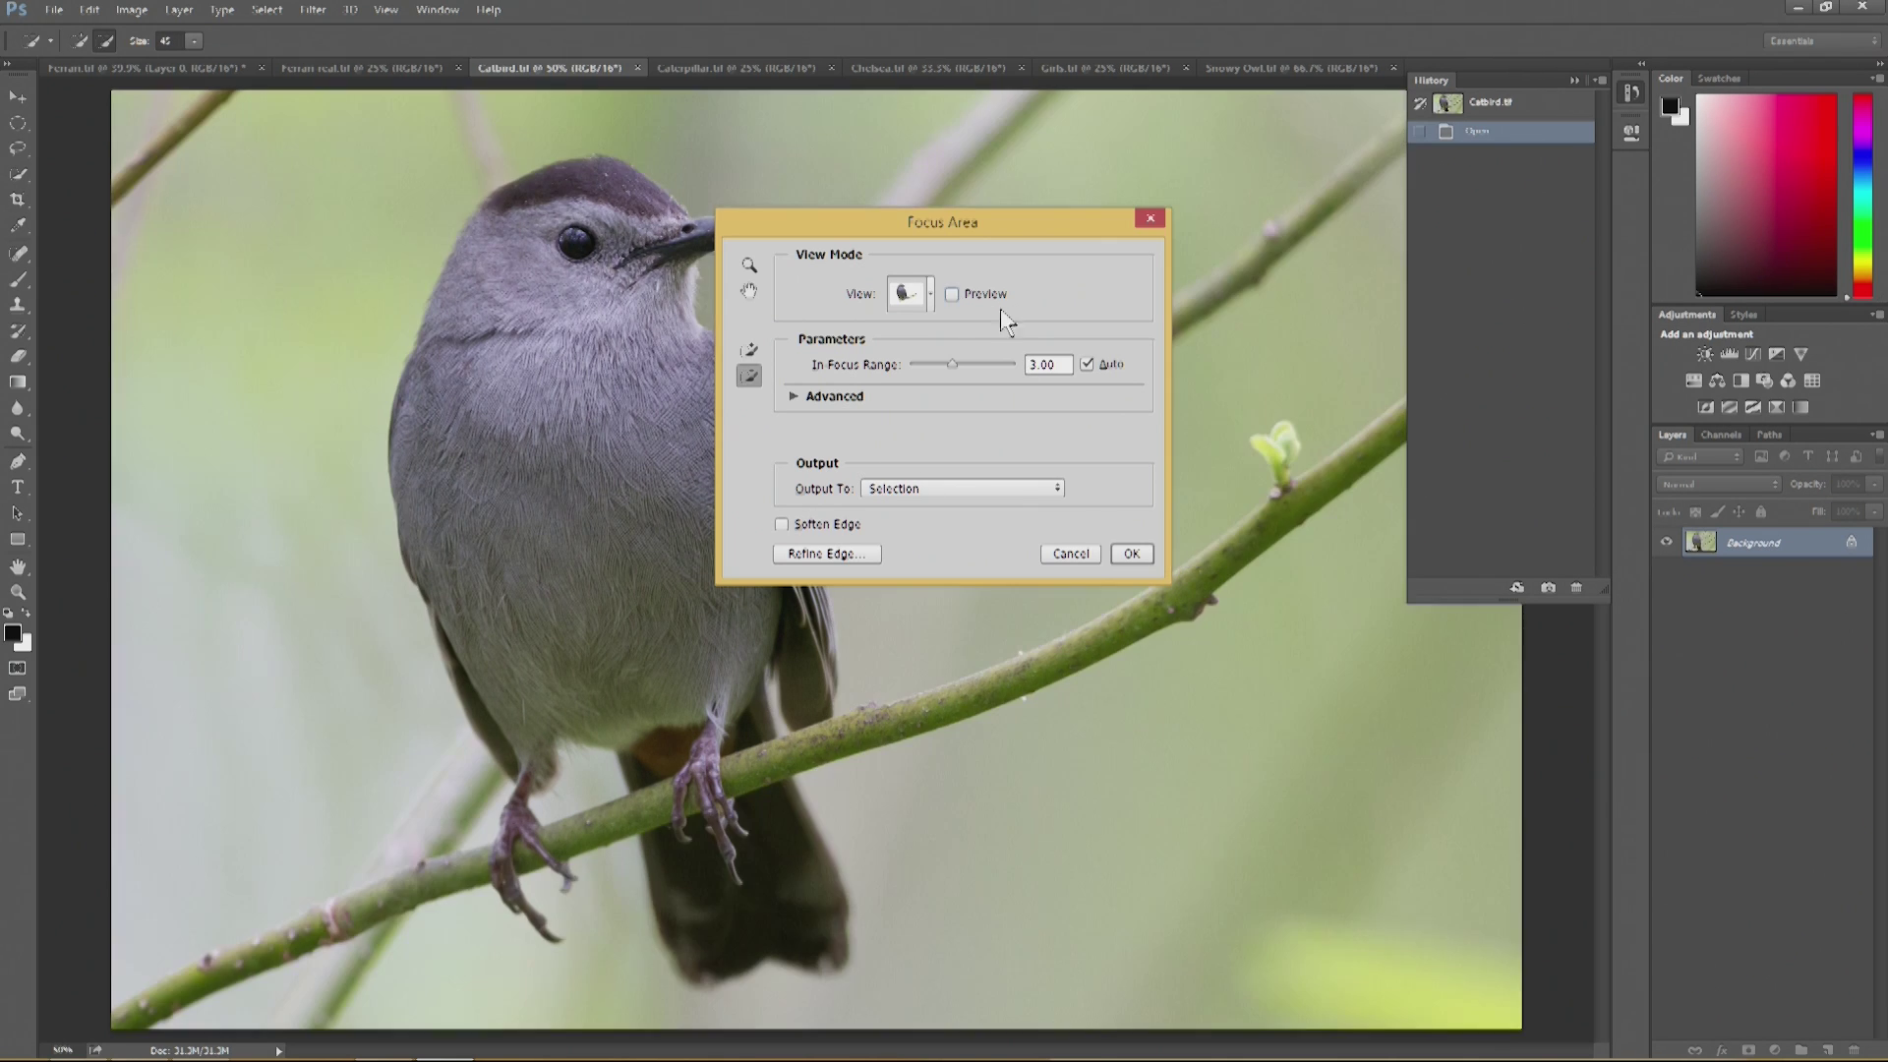
click(952, 293)
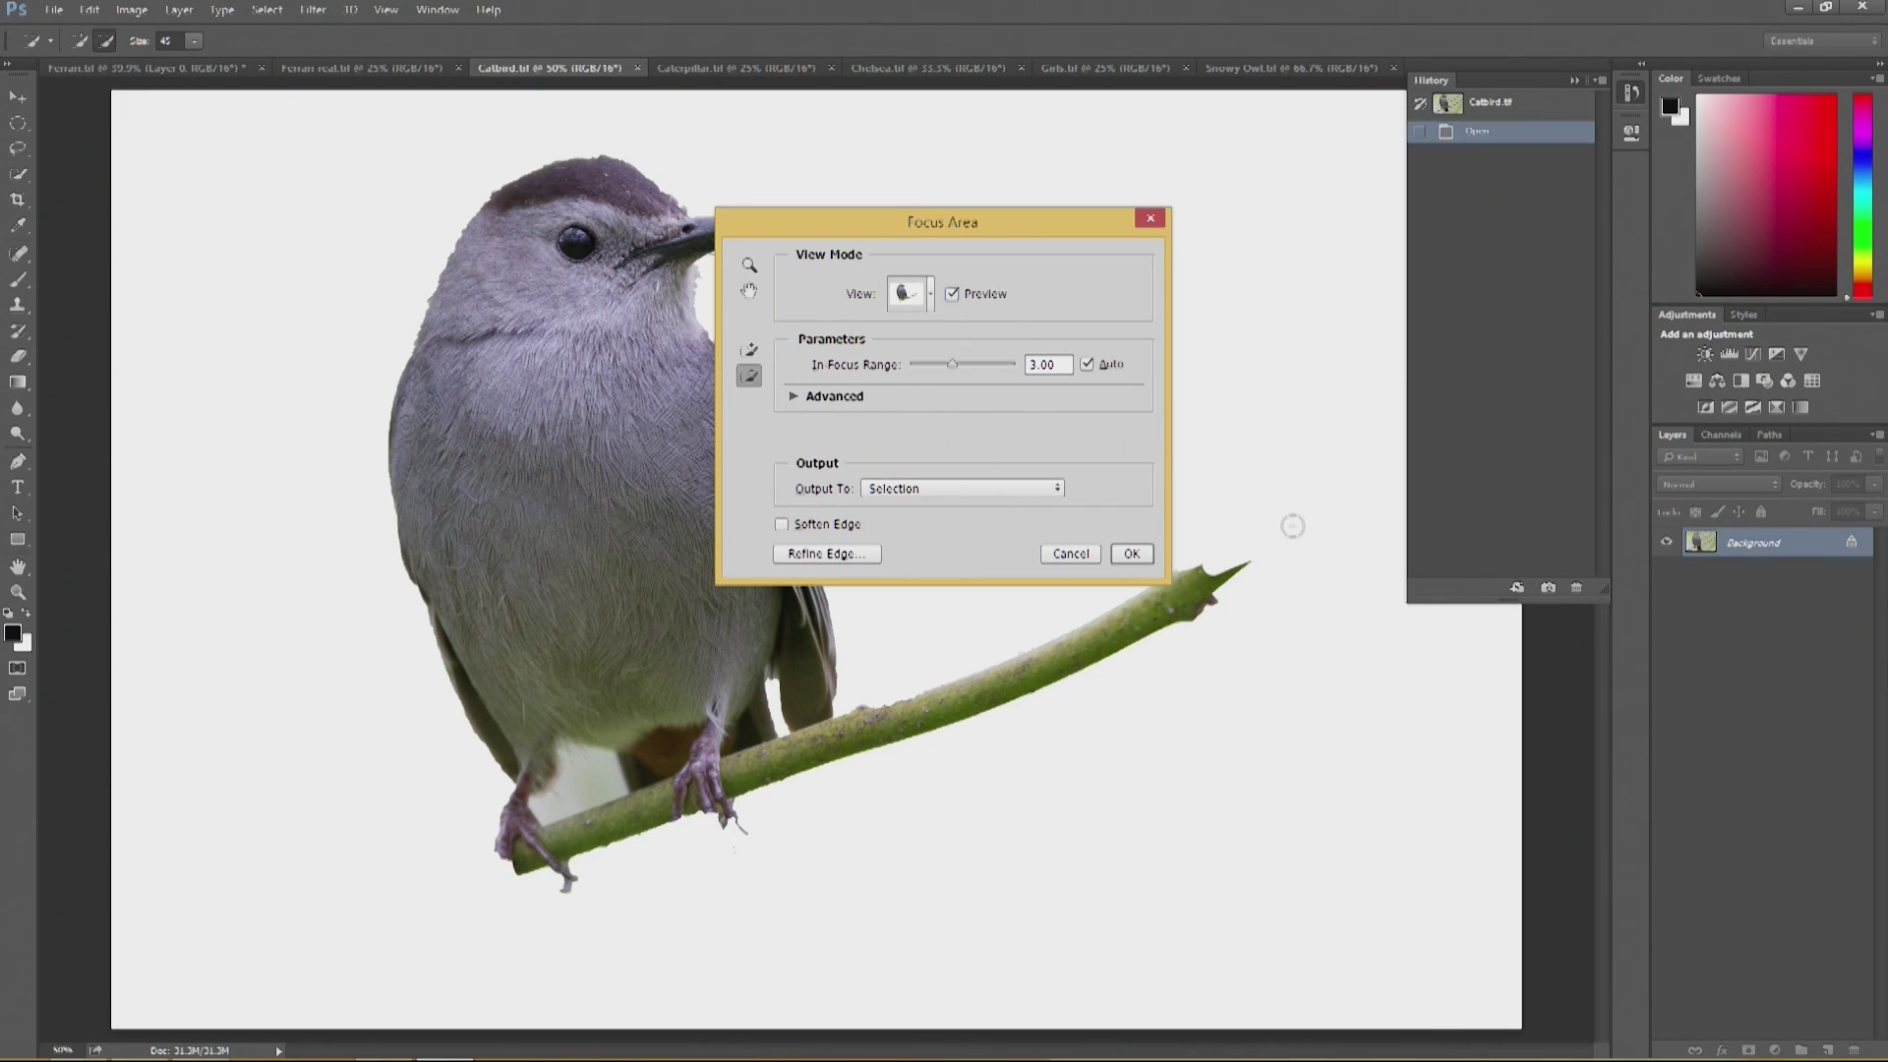
mouse_move(1279, 536)
mouse_down()
mouse_move(1225, 563)
mouse_move(1308, 497)
mouse_up()
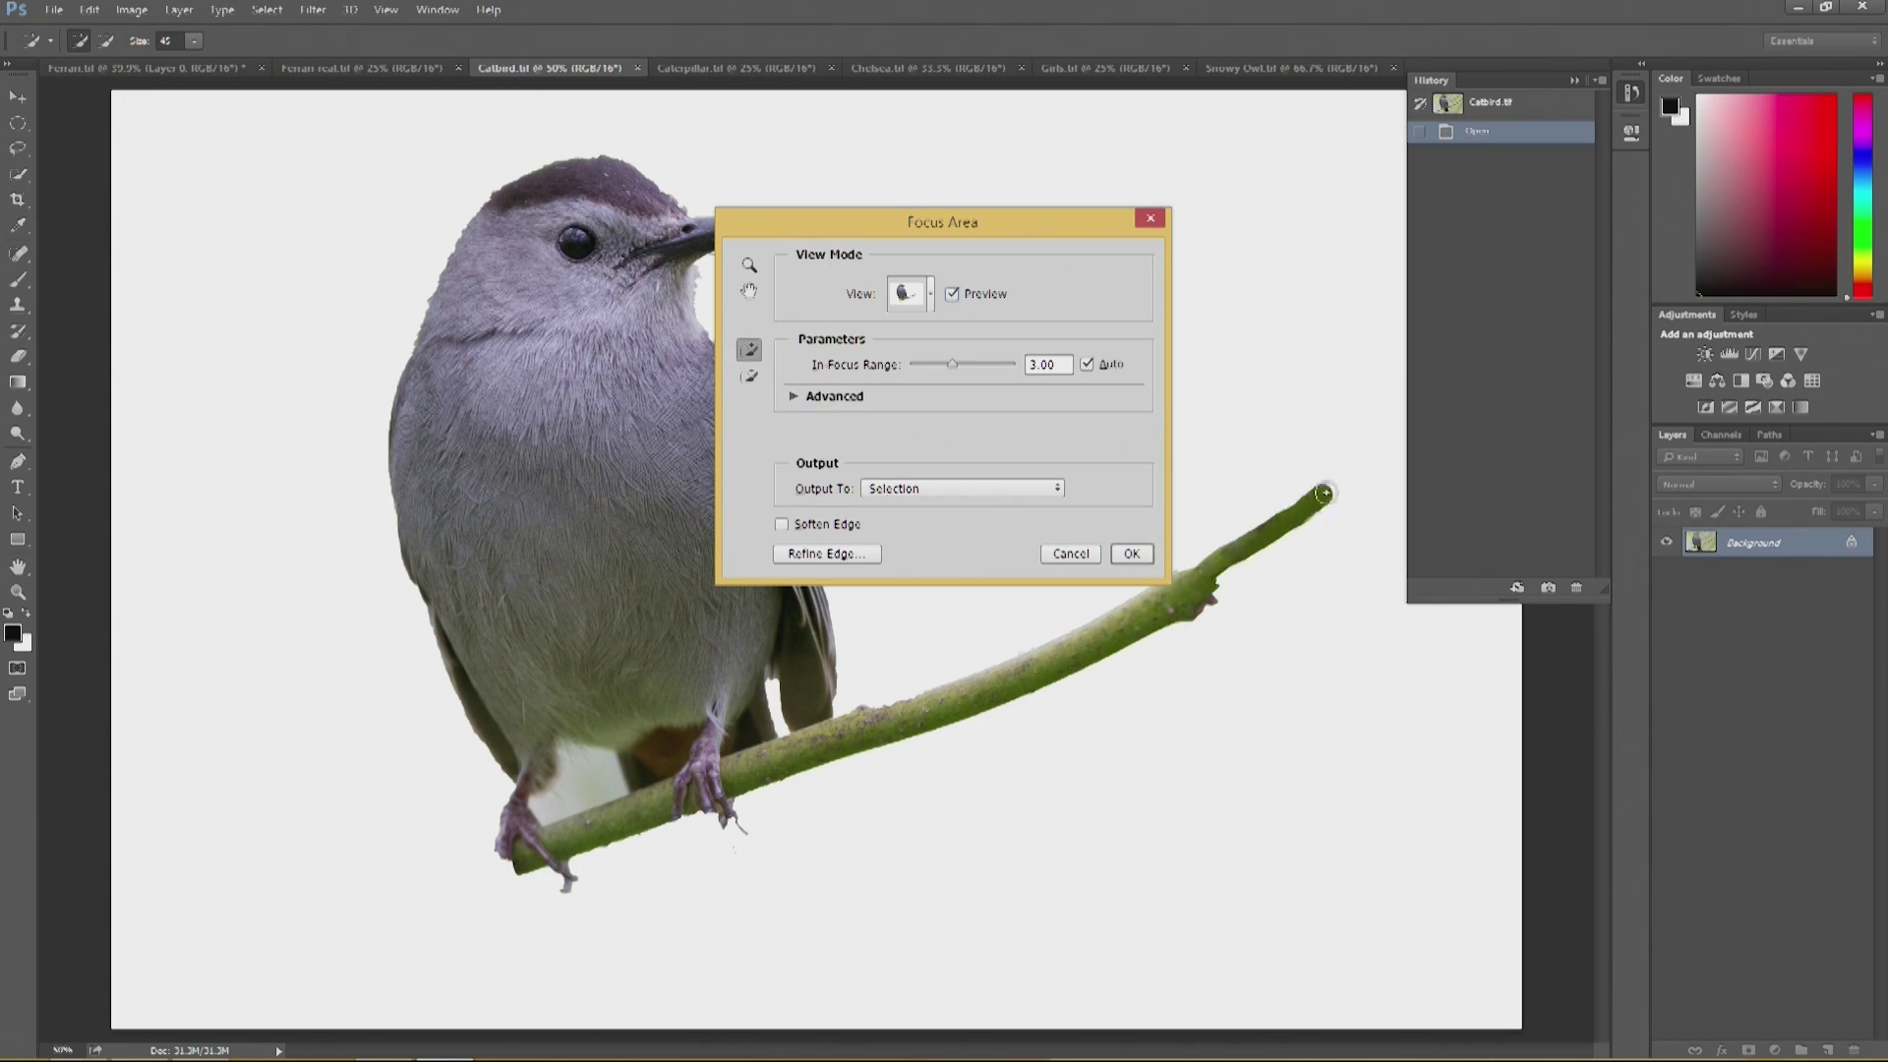
drag(1220, 568, 1407, 413)
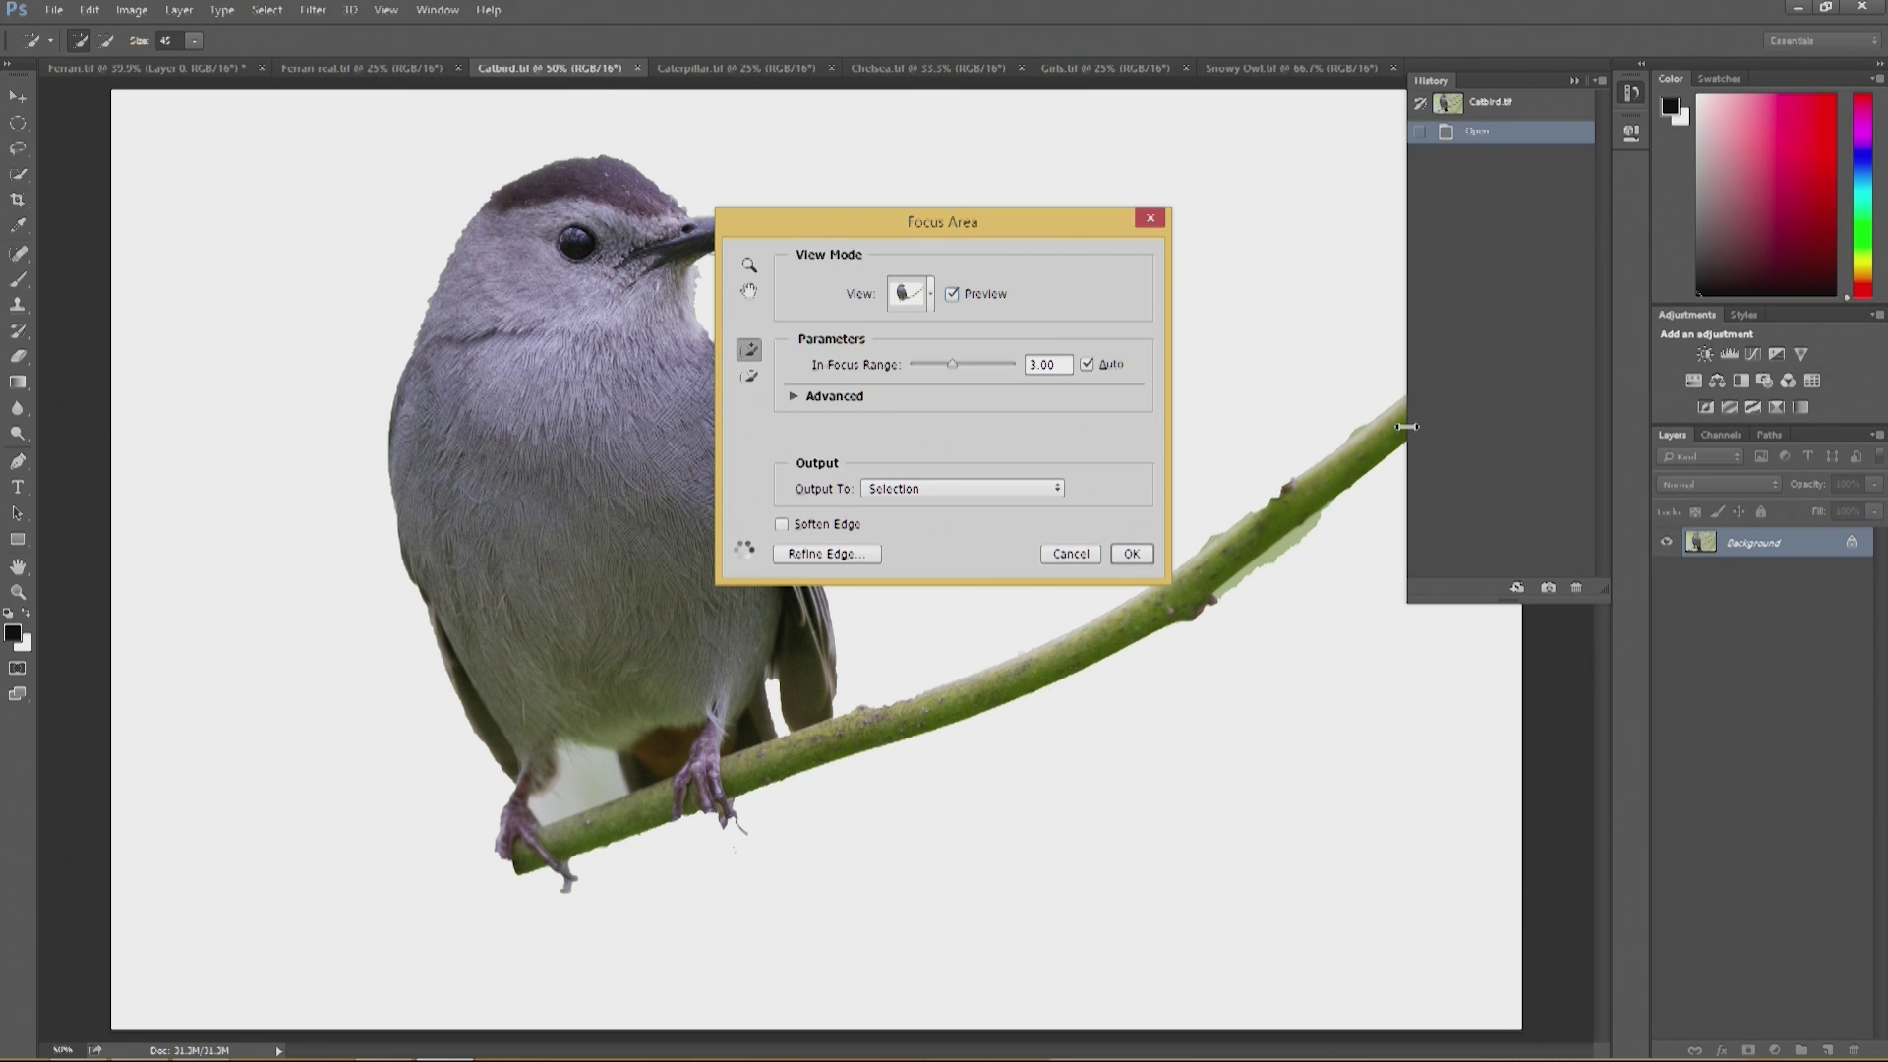
click(1632, 93)
mouse_move(513, 864)
mouse_down()
mouse_move(431, 890)
mouse_move(548, 841)
mouse_move(309, 929)
mouse_move(343, 917)
mouse_move(172, 943)
mouse_up()
click(952, 293)
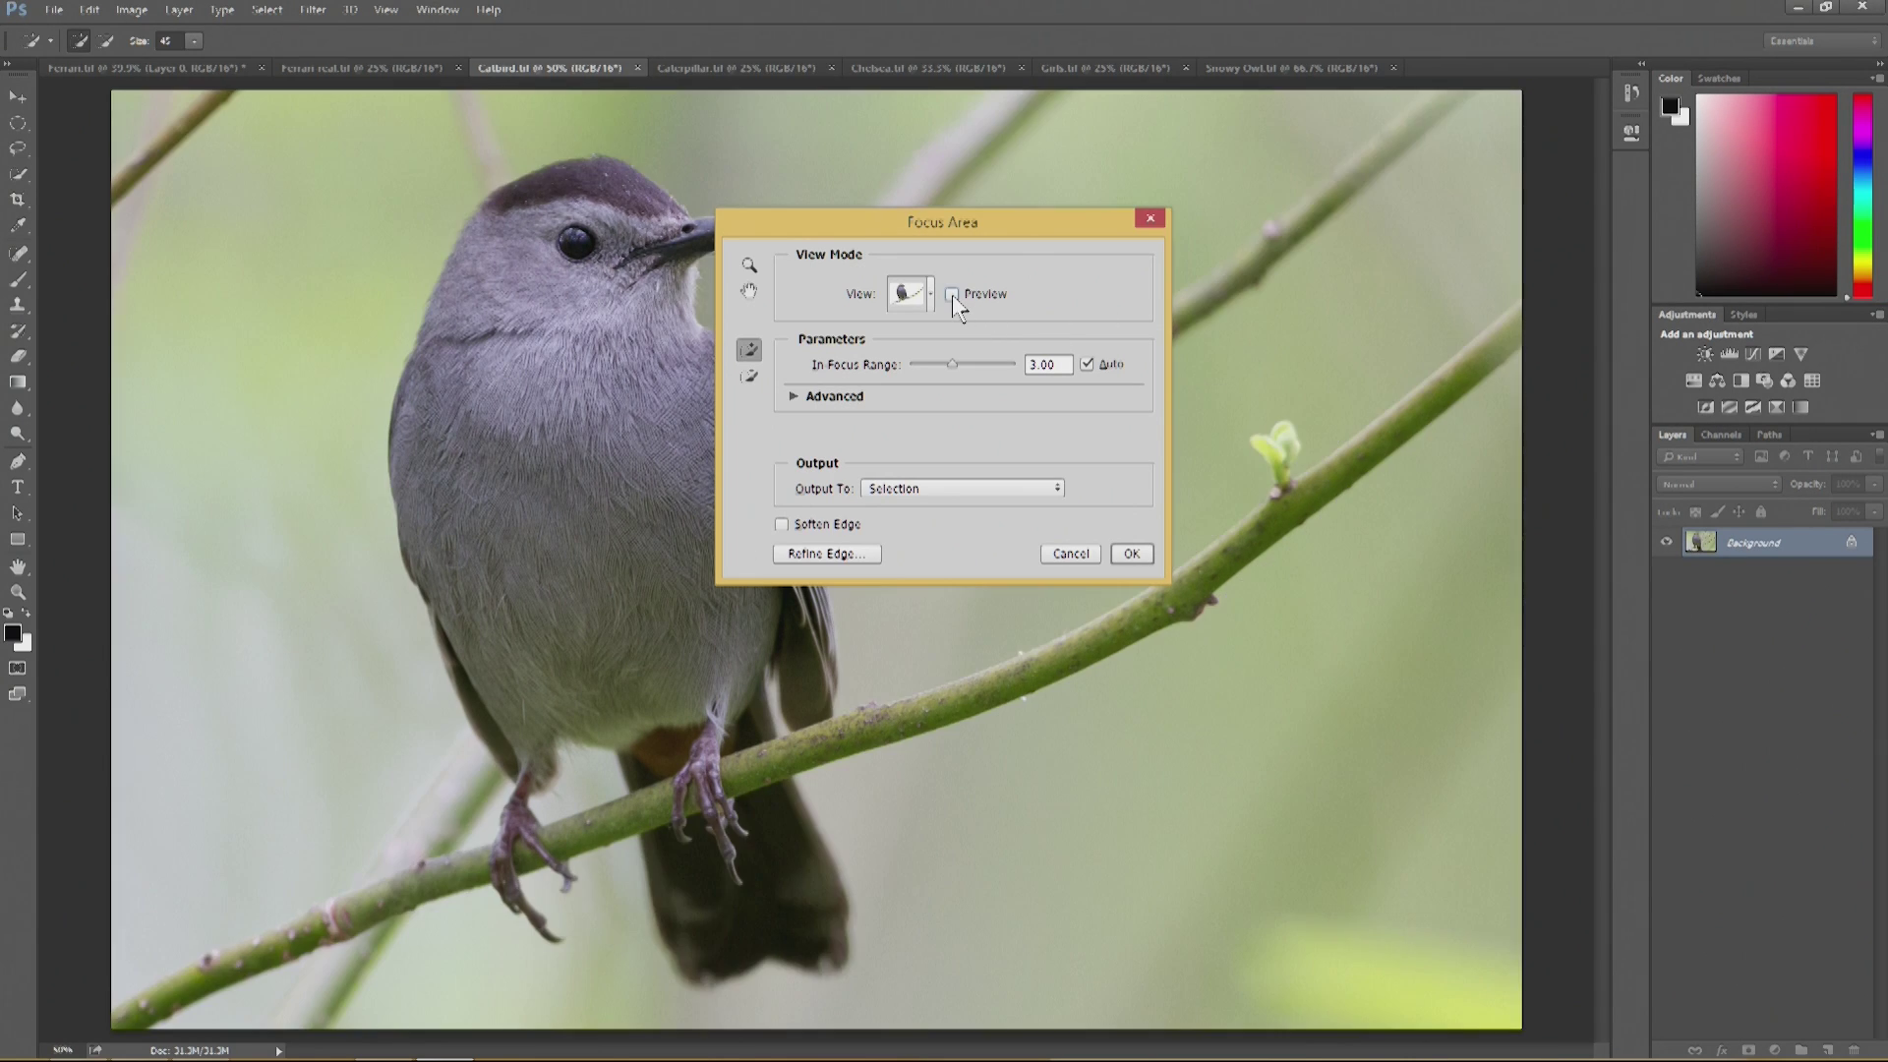
click(952, 293)
mouse_move(166, 997)
mouse_down()
mouse_move(127, 1036)
mouse_move(122, 1016)
mouse_move(202, 969)
mouse_move(157, 1018)
mouse_up()
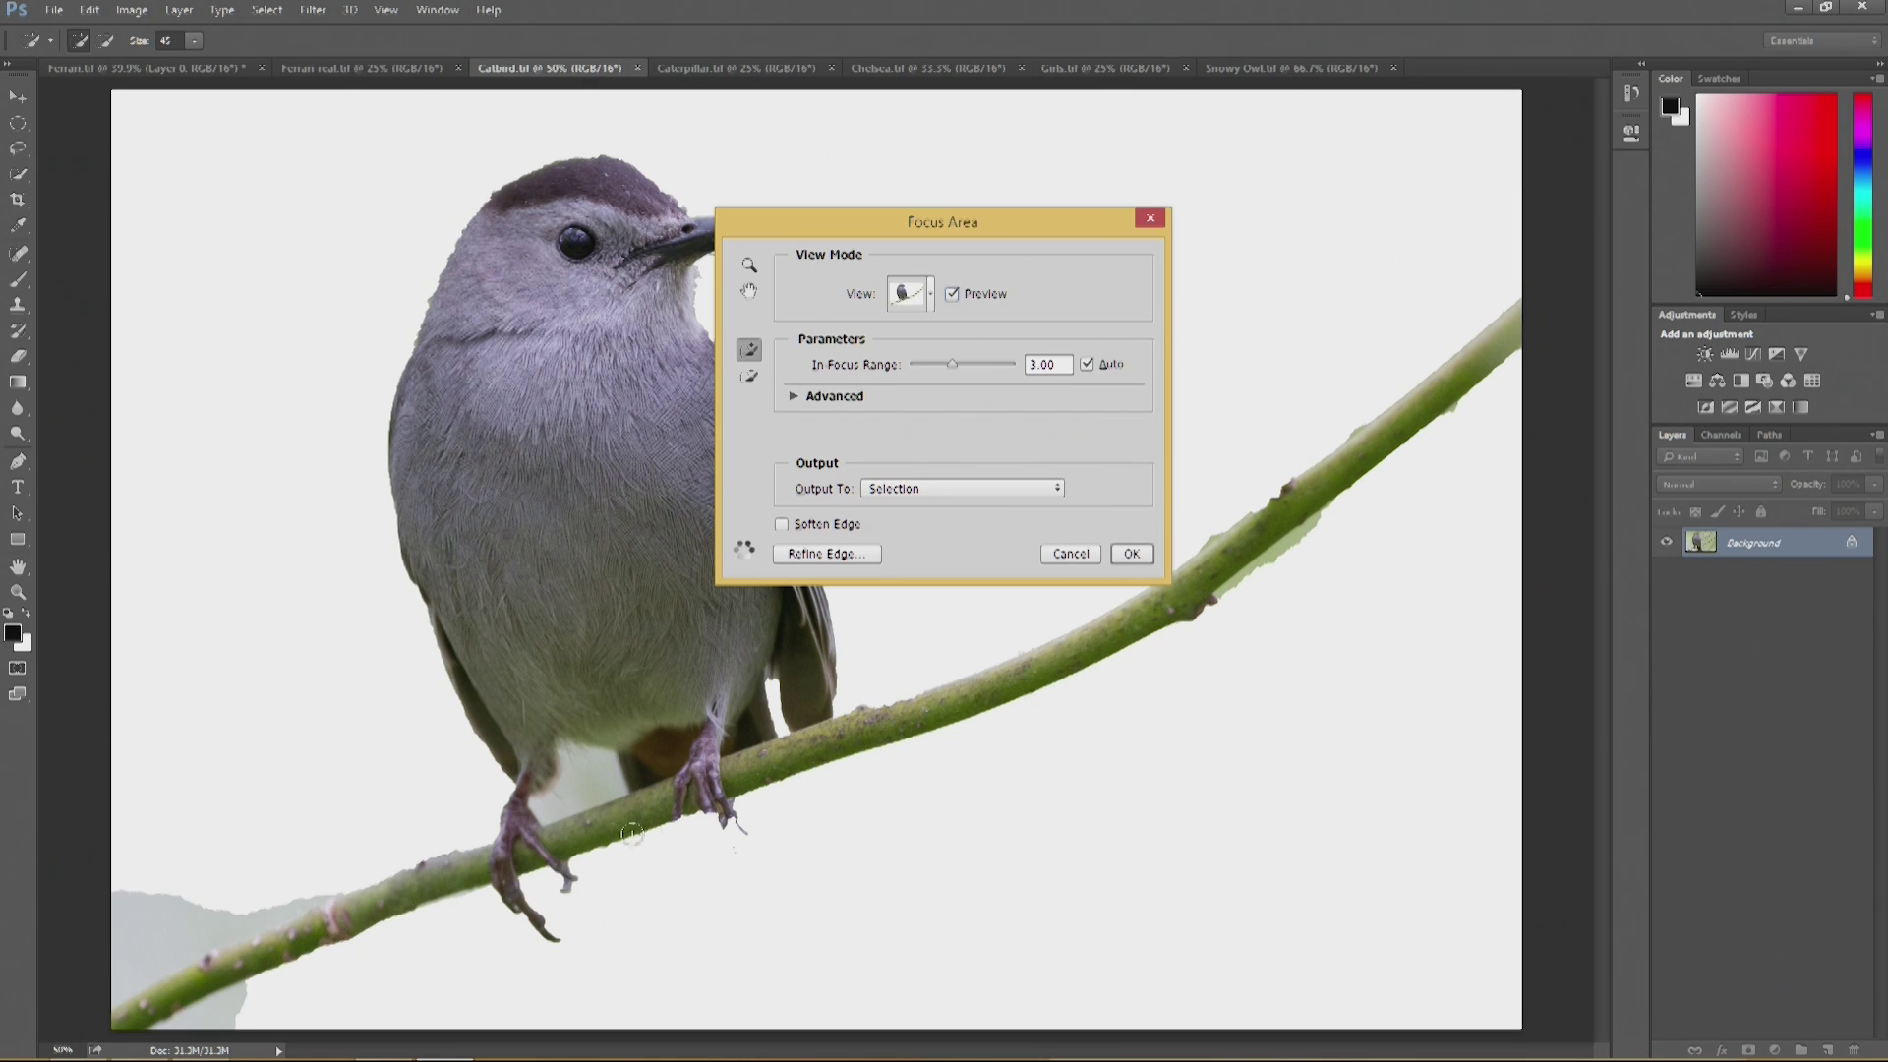
- Add the area below the foot and subtract leftover background around the lower branch and legs
mouse_move(737, 784)
mouse_down()
mouse_move(764, 812)
mouse_move(745, 799)
mouse_move(694, 836)
mouse_move(647, 834)
mouse_move(715, 843)
mouse_move(774, 969)
mouse_move(769, 852)
mouse_move(674, 921)
mouse_move(795, 856)
mouse_move(675, 944)
mouse_move(763, 944)
mouse_up()
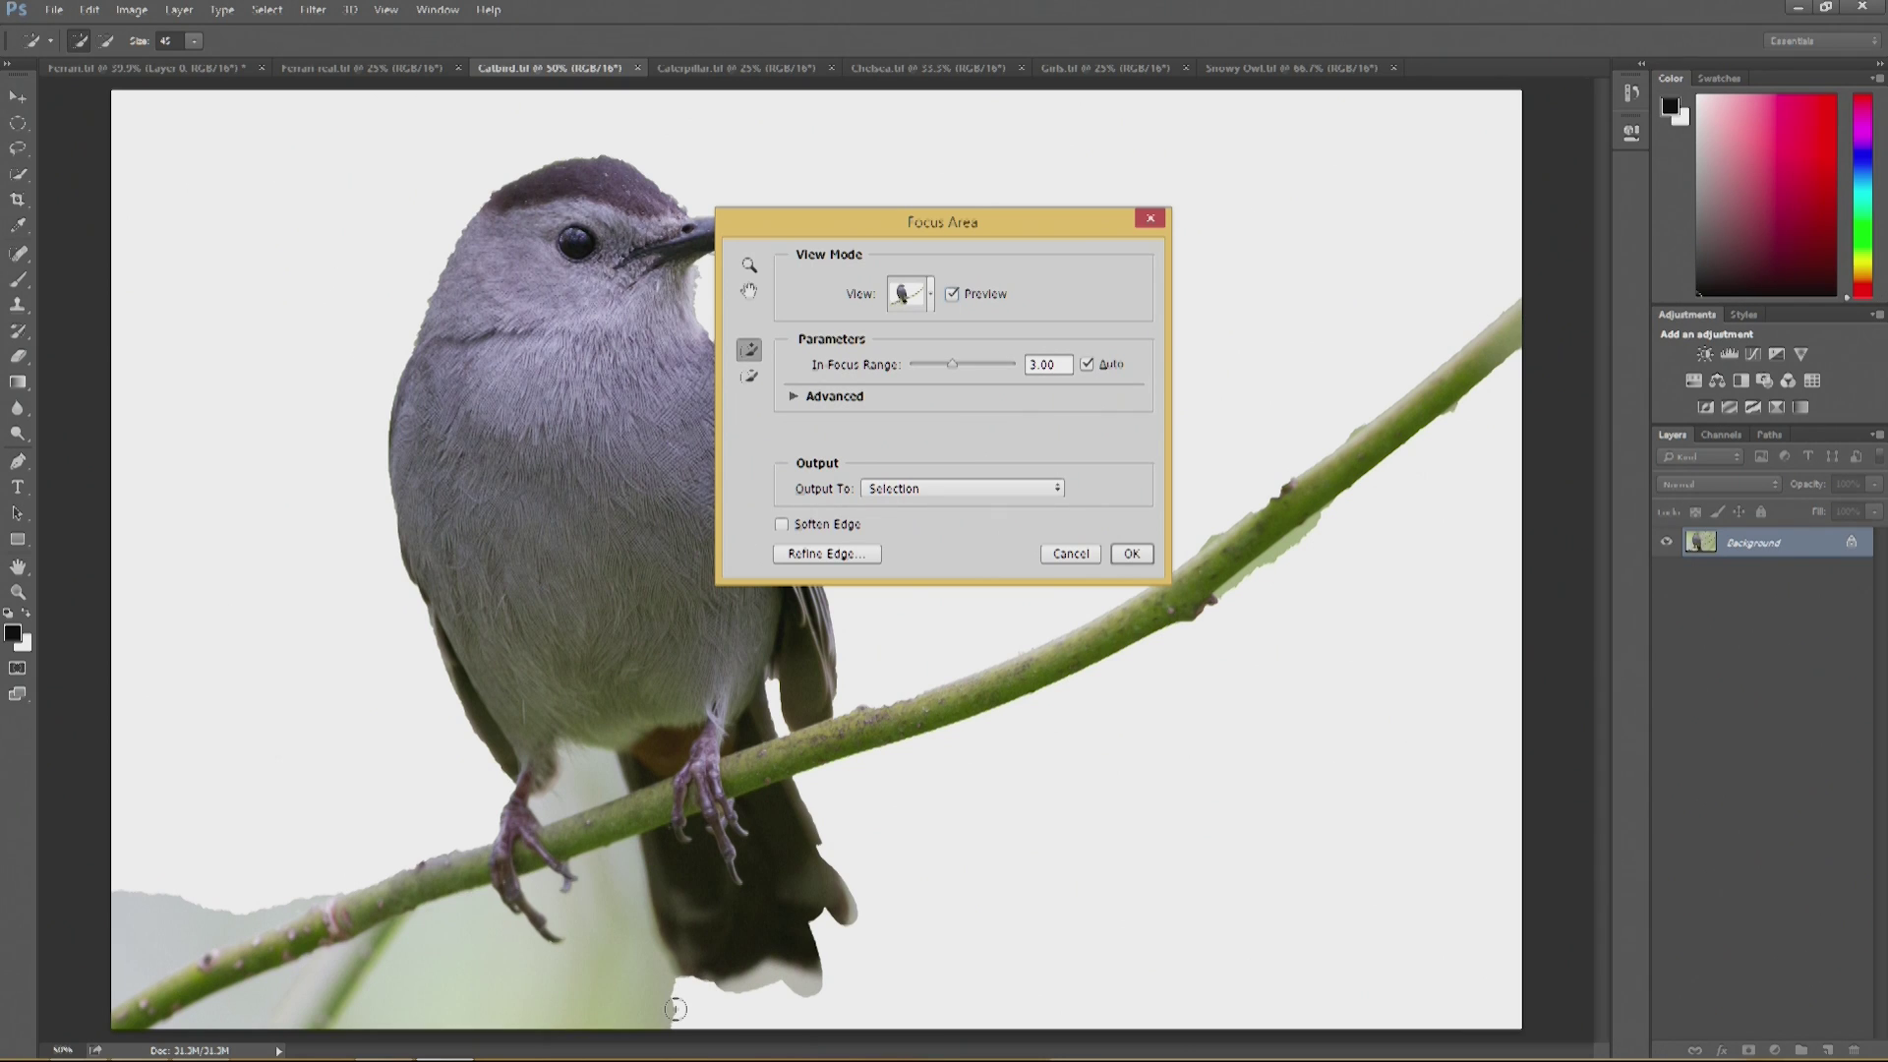
mouse_move(675, 1008)
mouse_down()
mouse_move(615, 944)
mouse_move(590, 1023)
mouse_move(295, 1013)
mouse_move(585, 919)
mouse_move(502, 988)
mouse_up()
mouse_move(143, 945)
mouse_down()
mouse_move(246, 895)
mouse_move(148, 897)
mouse_move(157, 909)
mouse_up()
mouse_move(595, 782)
mouse_down()
mouse_move(568, 802)
mouse_move(608, 772)
mouse_move(585, 772)
mouse_move(600, 787)
mouse_up()
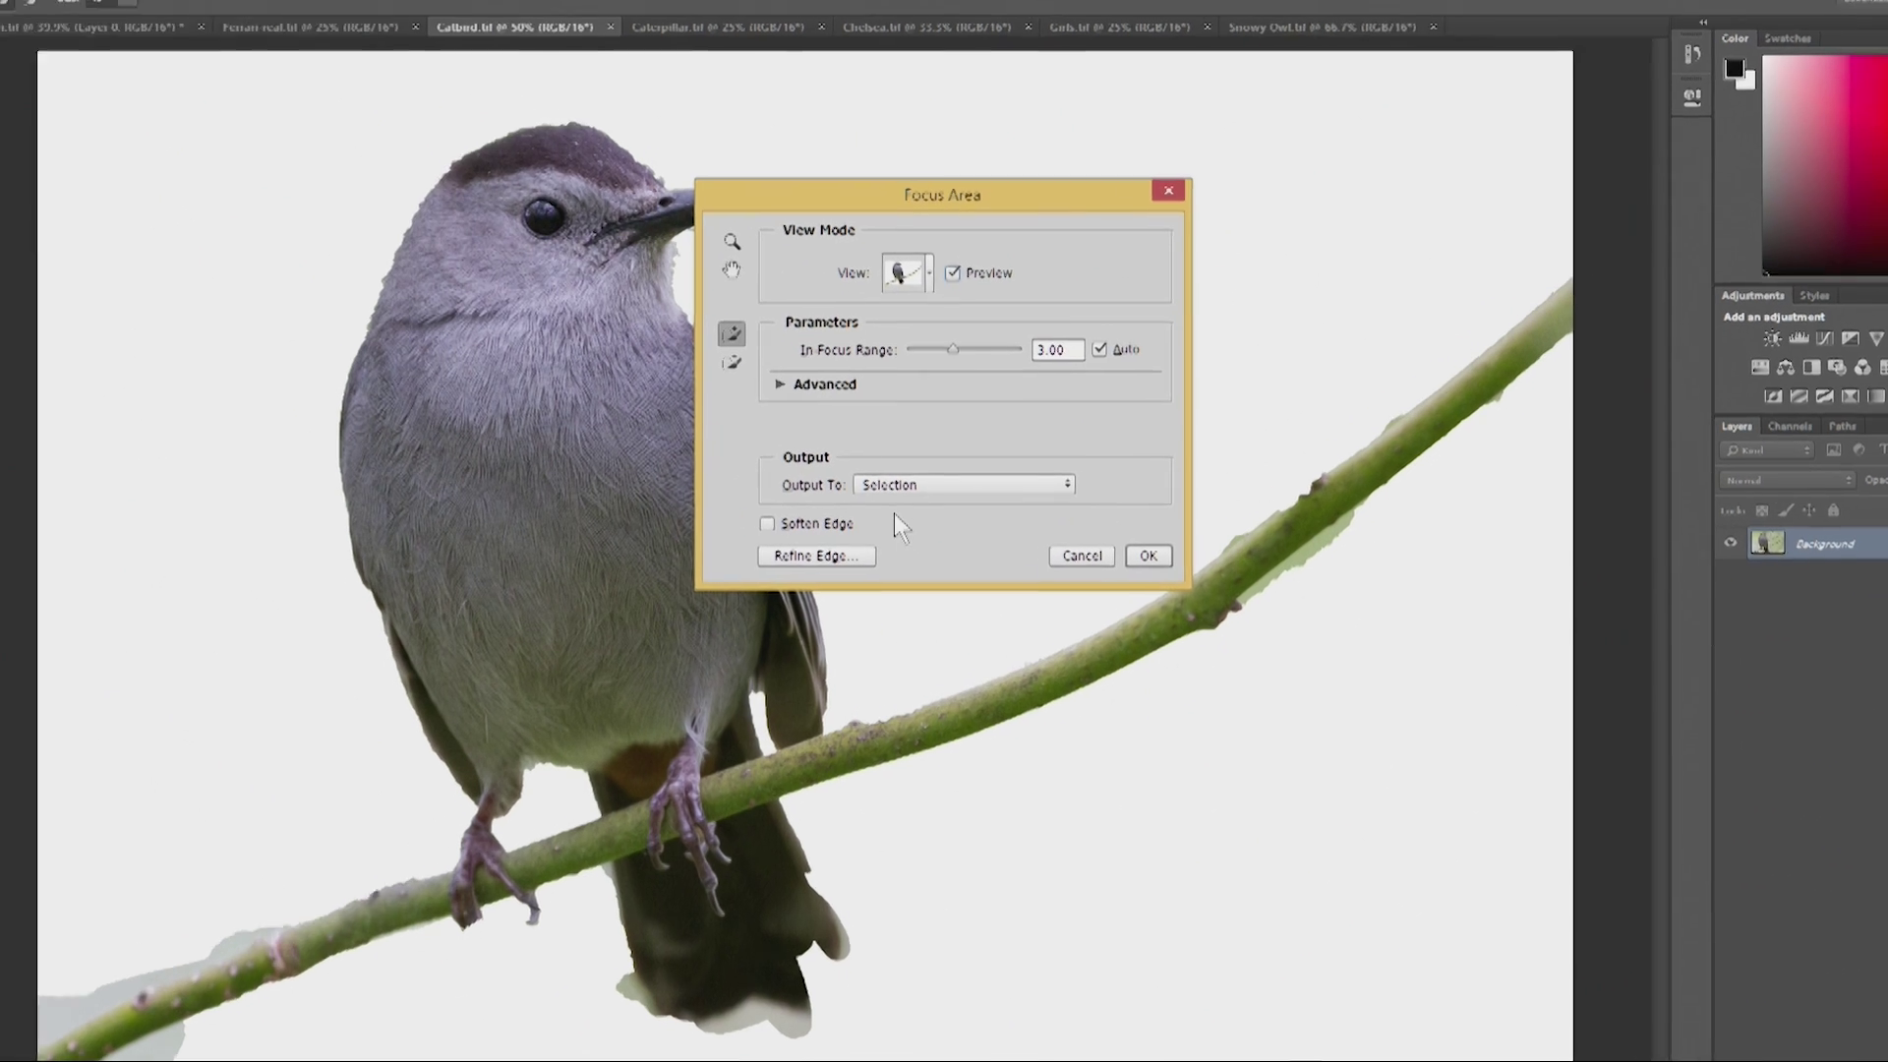
click(952, 488)
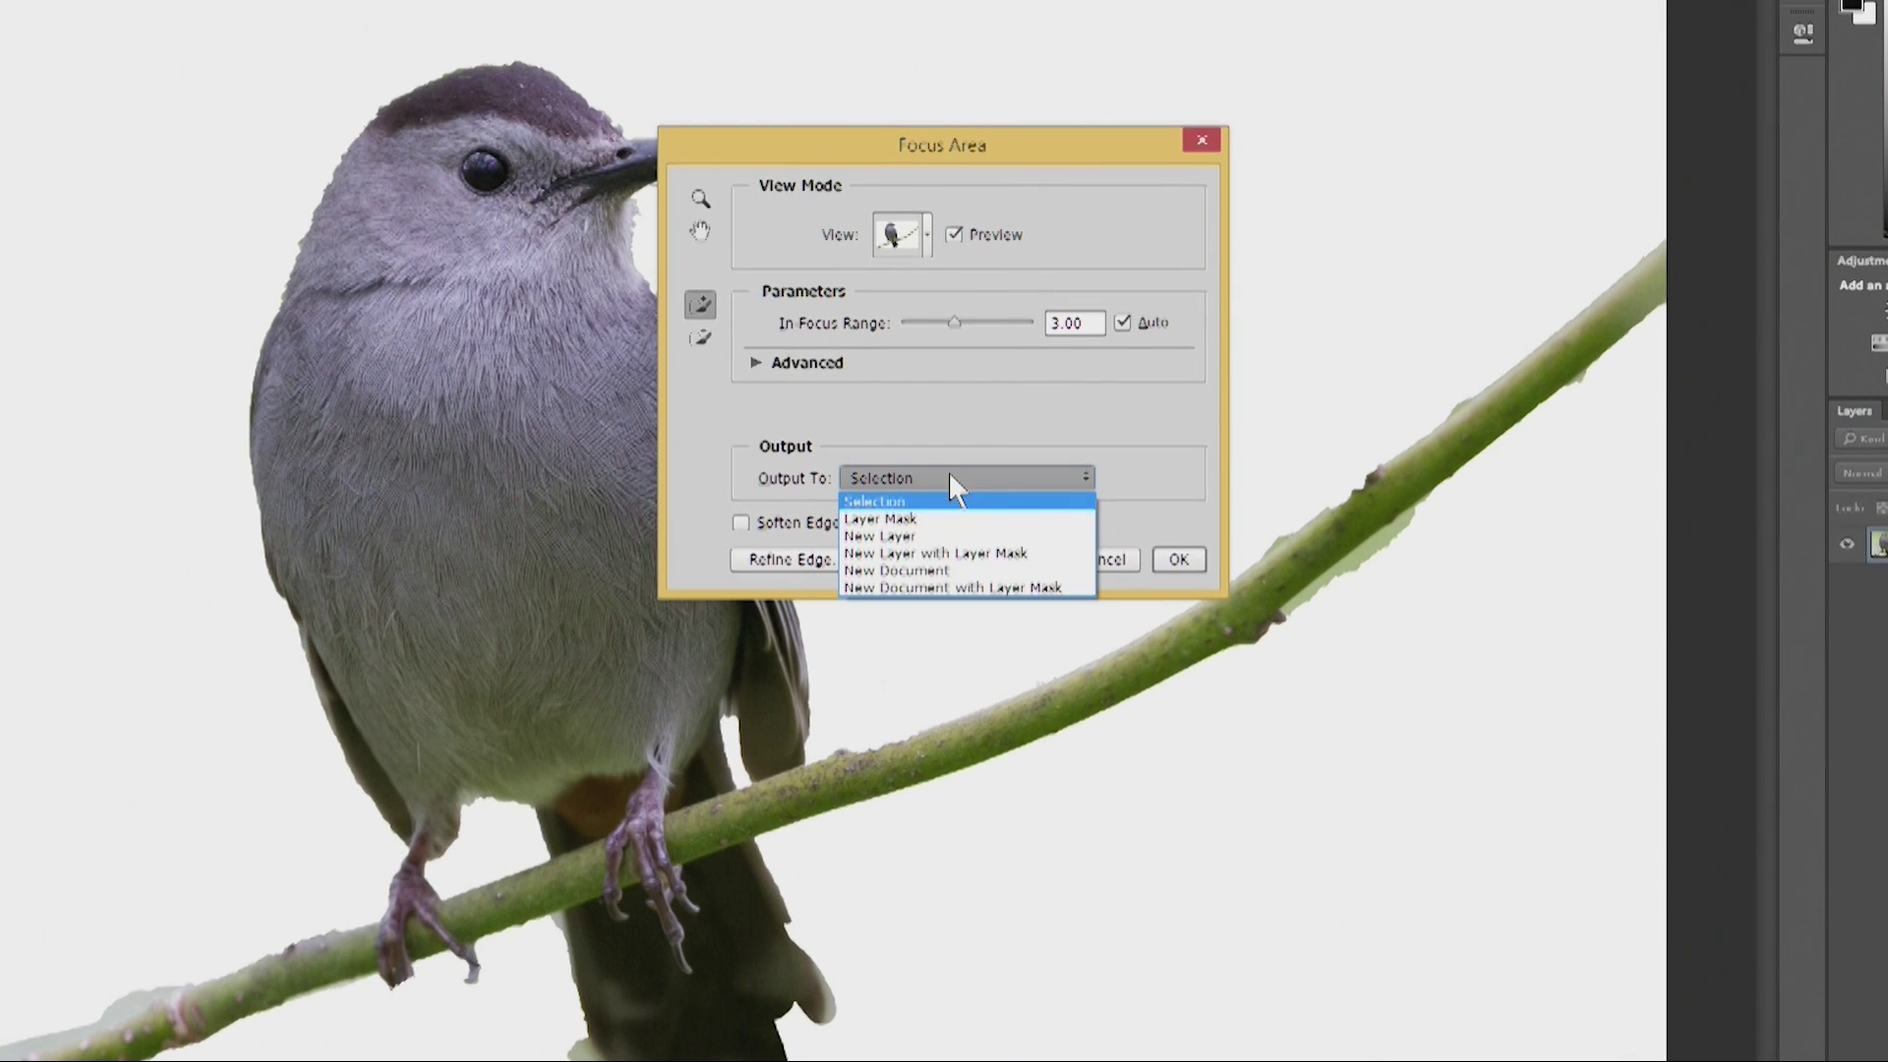
- Output Focus Area to New Layer with Layer Mask with Soften Edge on, moving the dialog aside
click(999, 556)
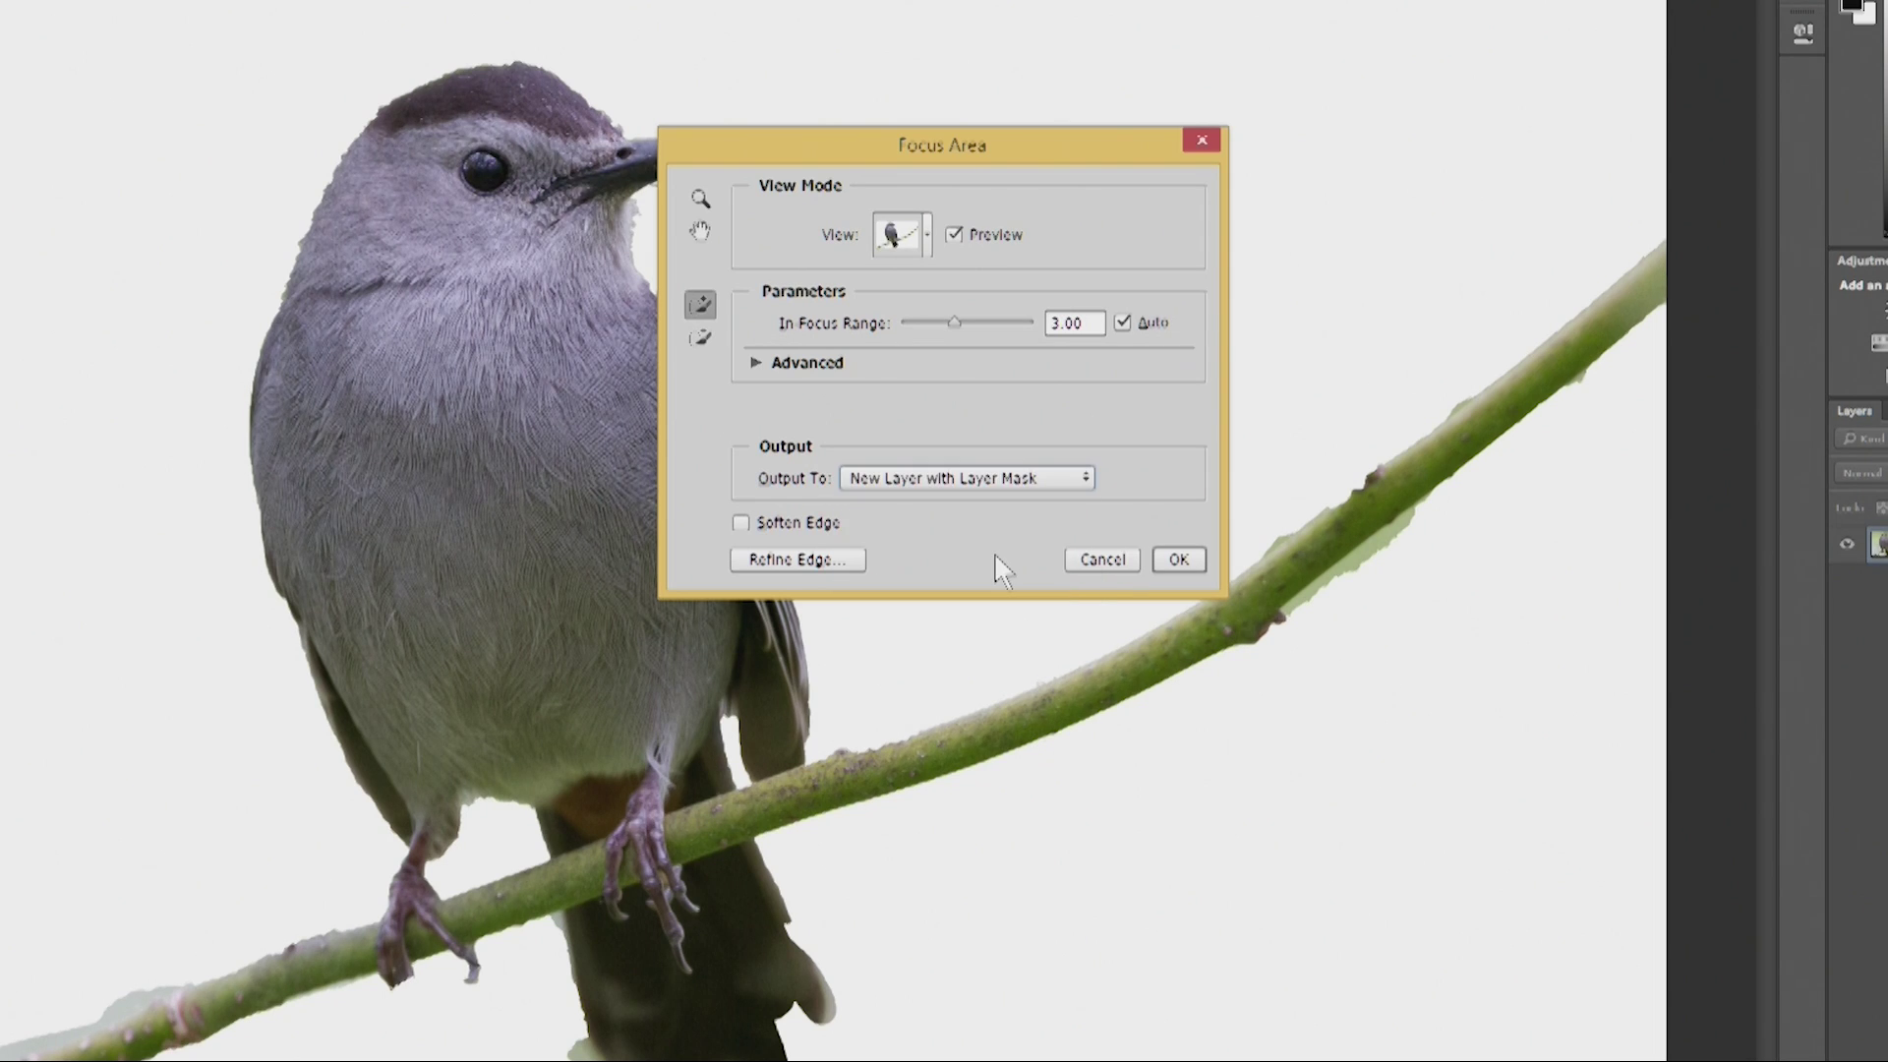
click(801, 529)
drag(842, 155, 983, 160)
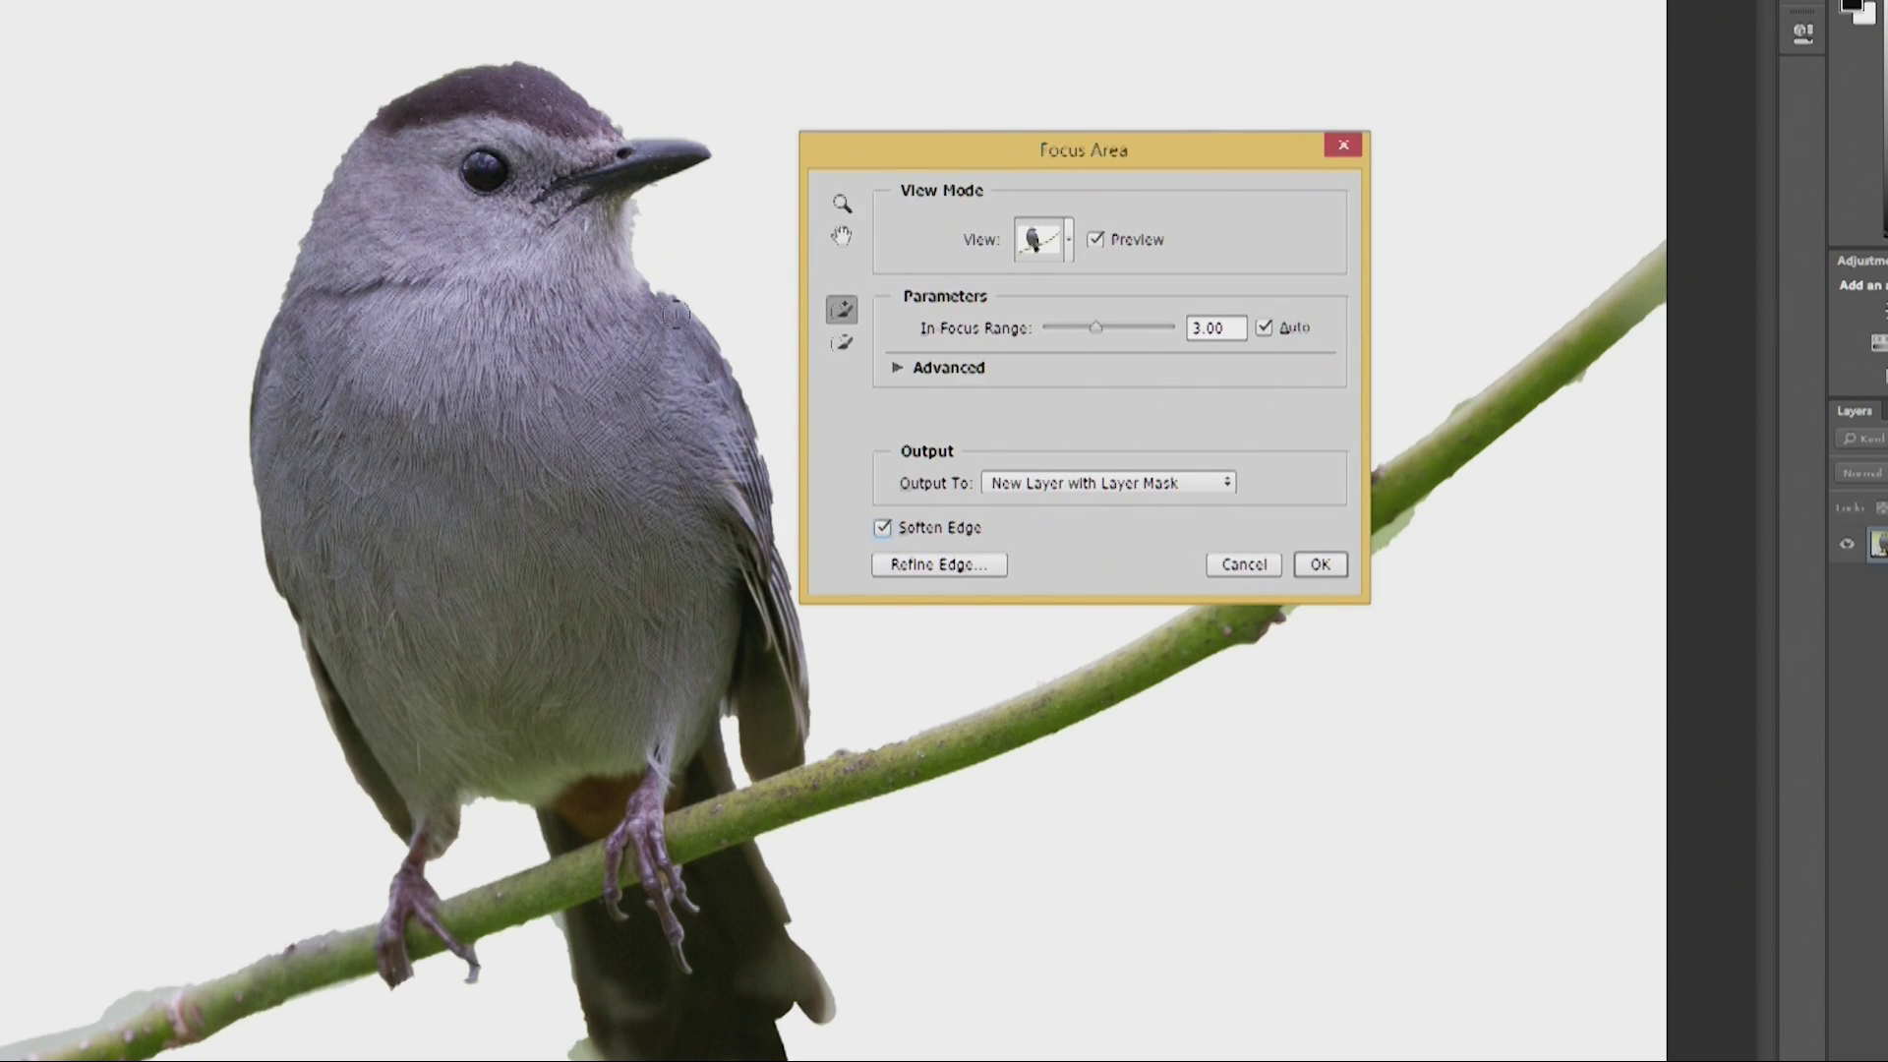
click(937, 567)
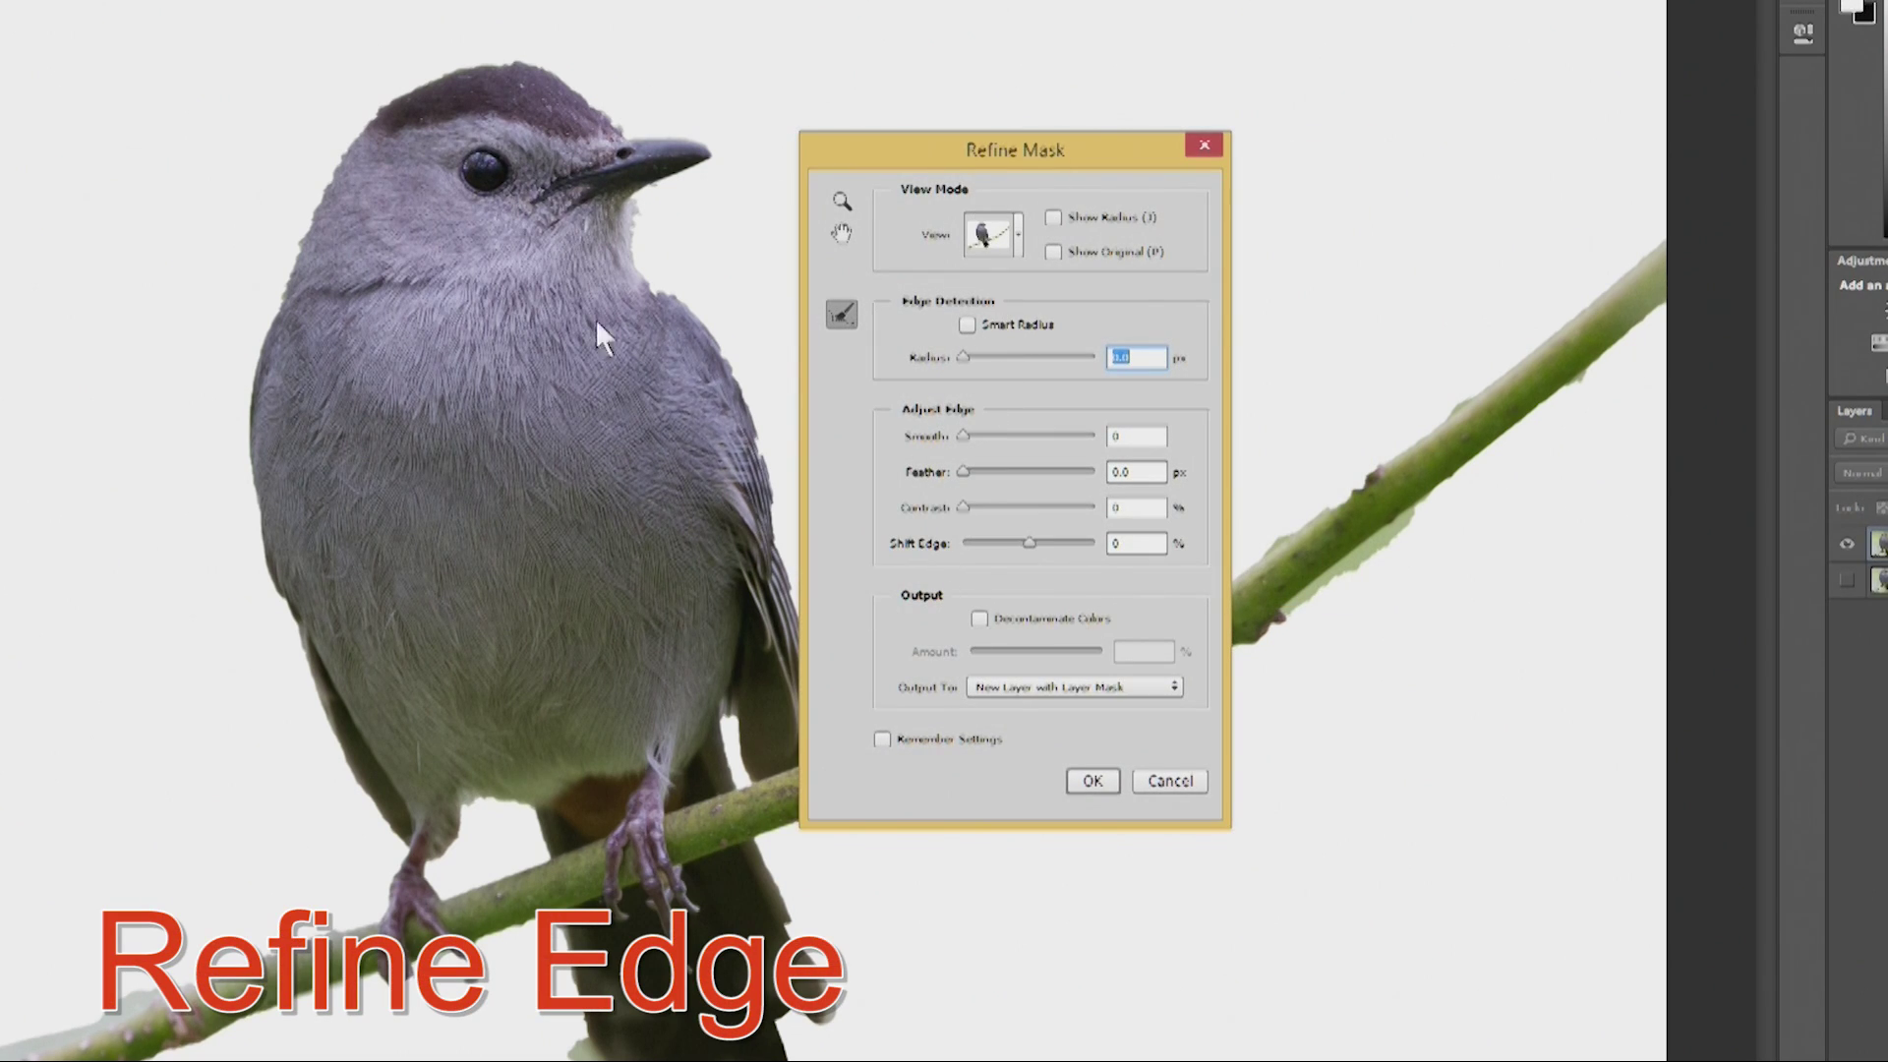
- Refine the catbird mask with Smart Radius at about 10 px and accept it as a masked layer
click(985, 328)
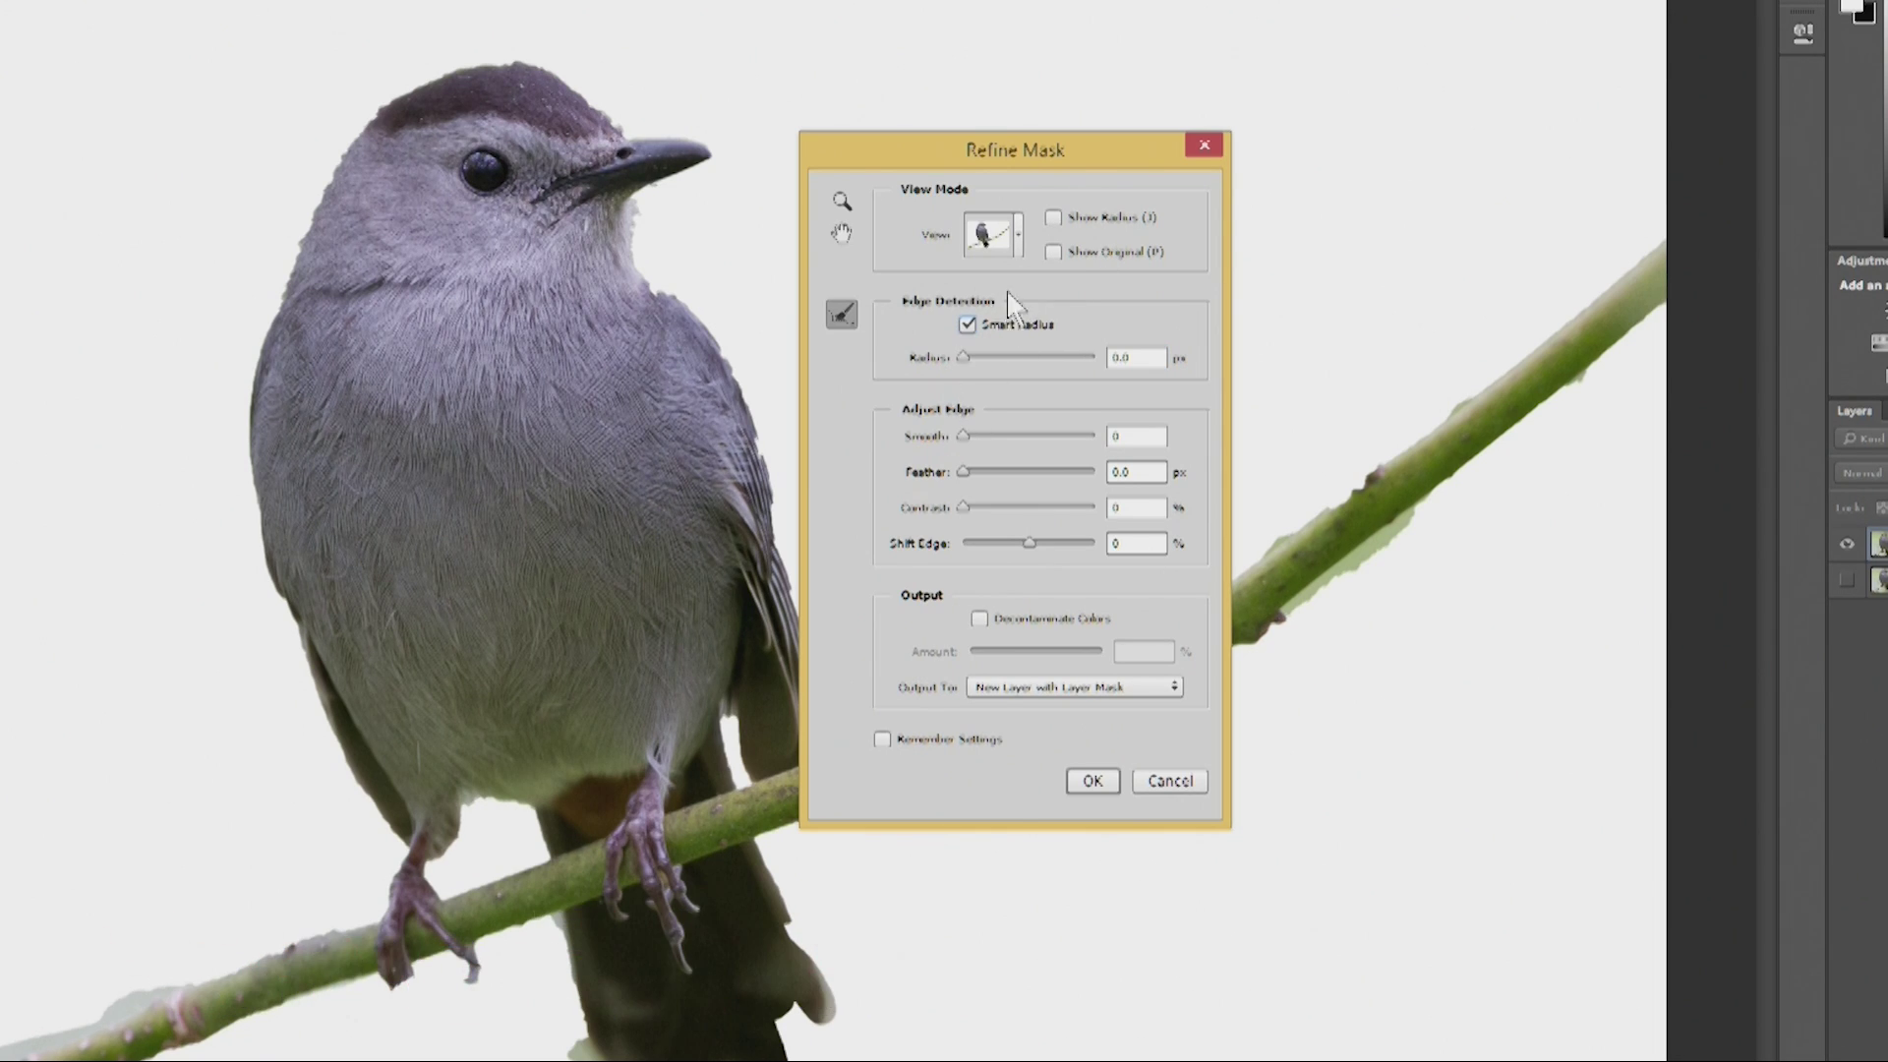
drag(970, 360, 991, 362)
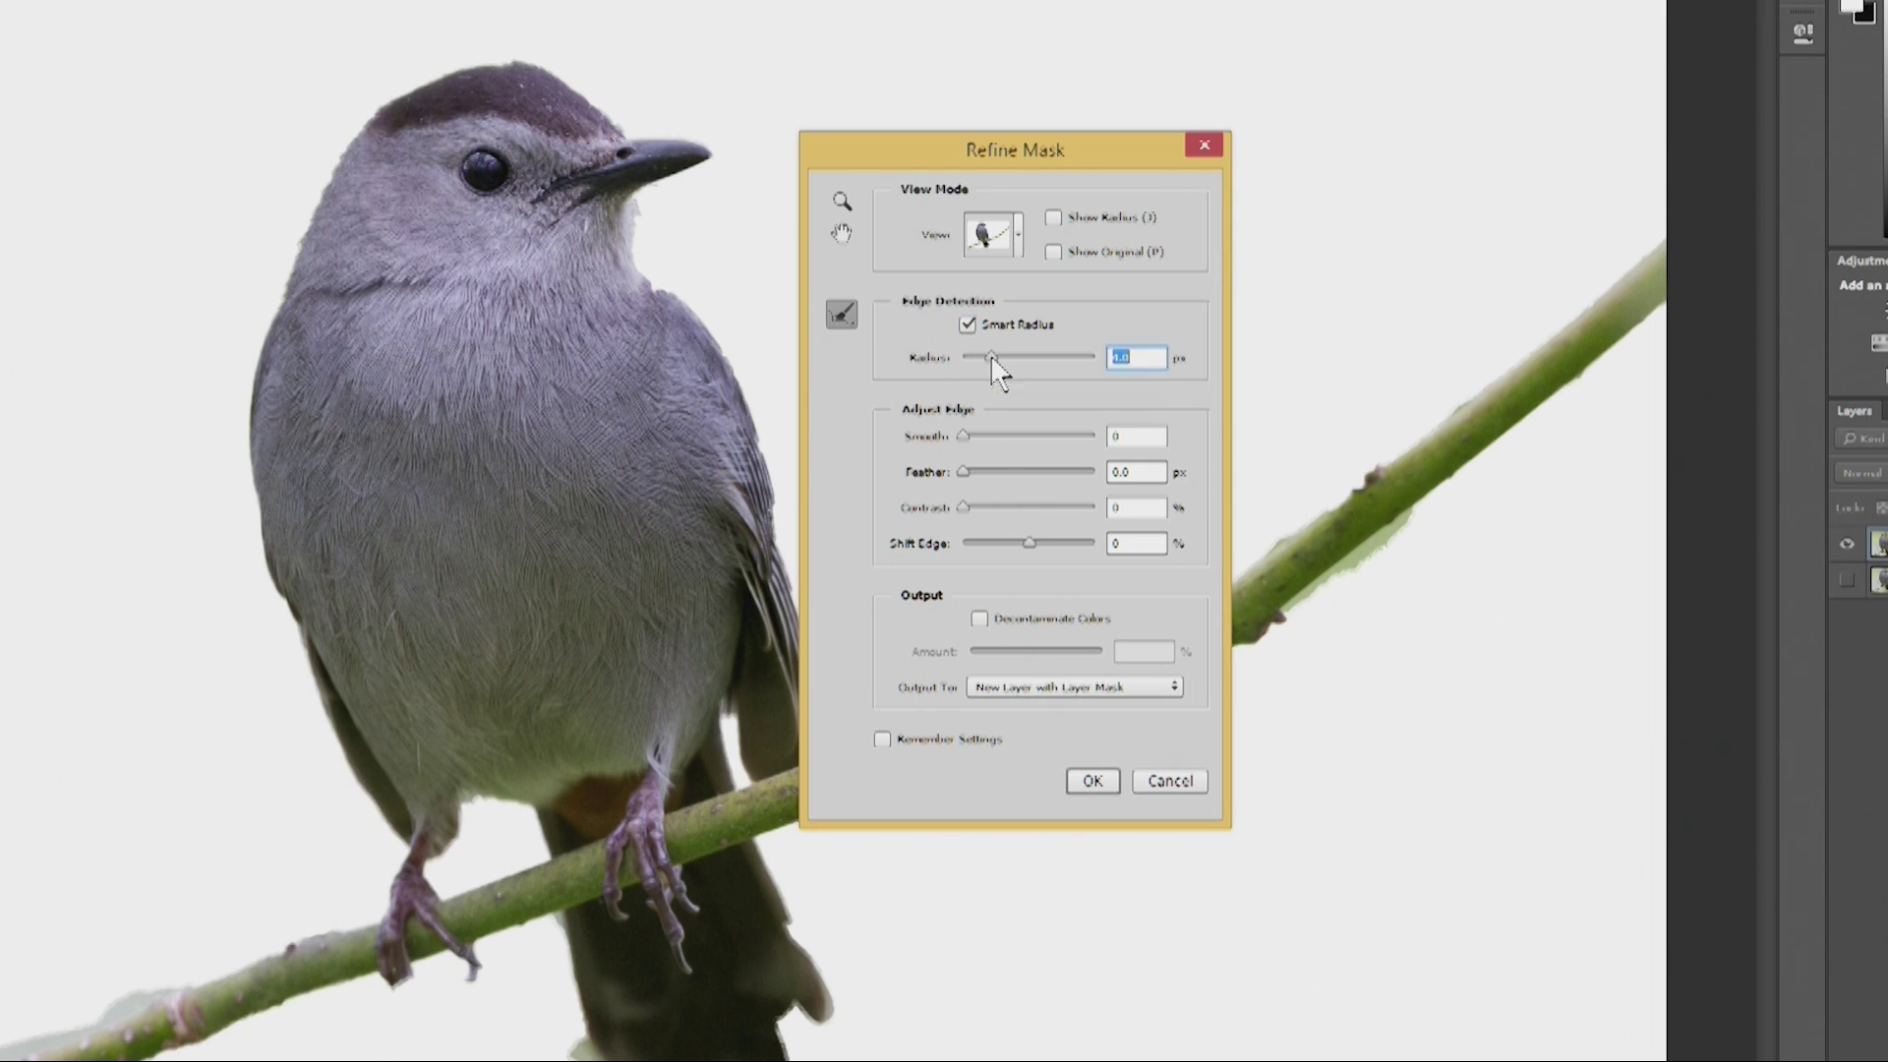
drag(991, 360, 1013, 361)
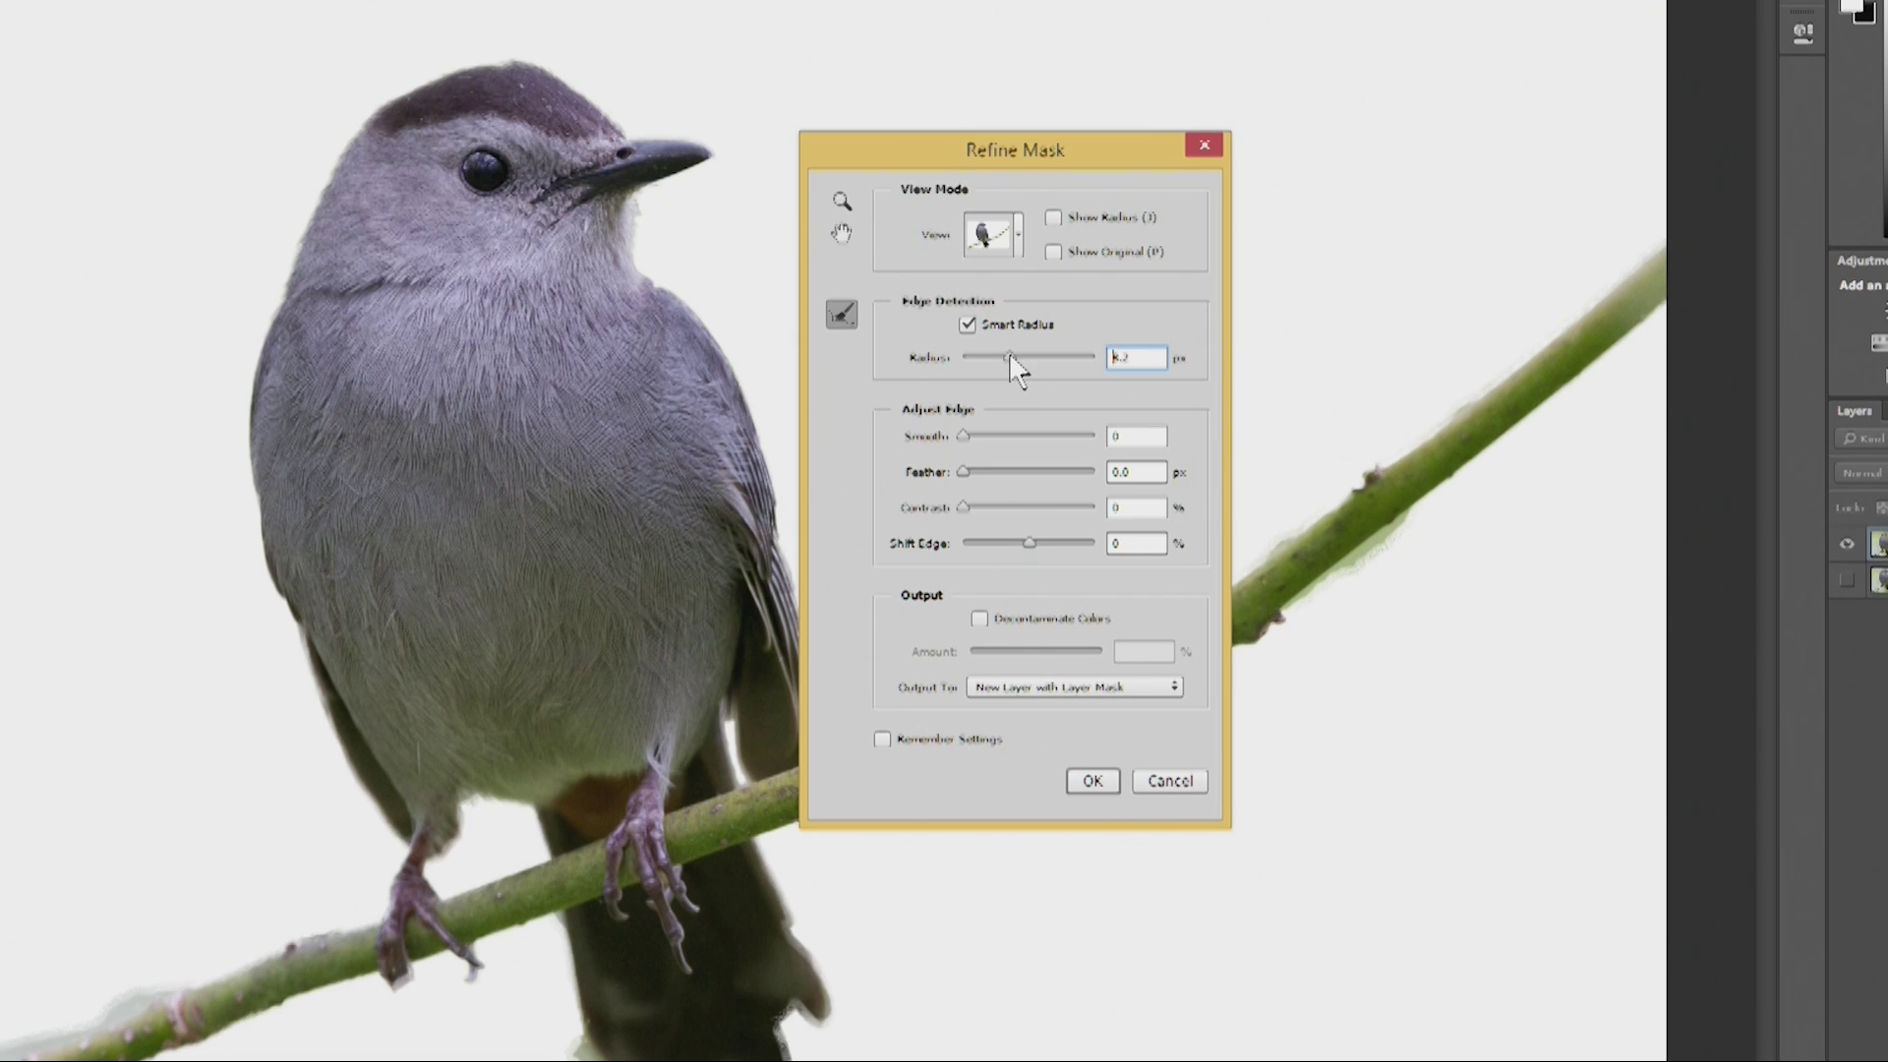
drag(1011, 358, 1046, 361)
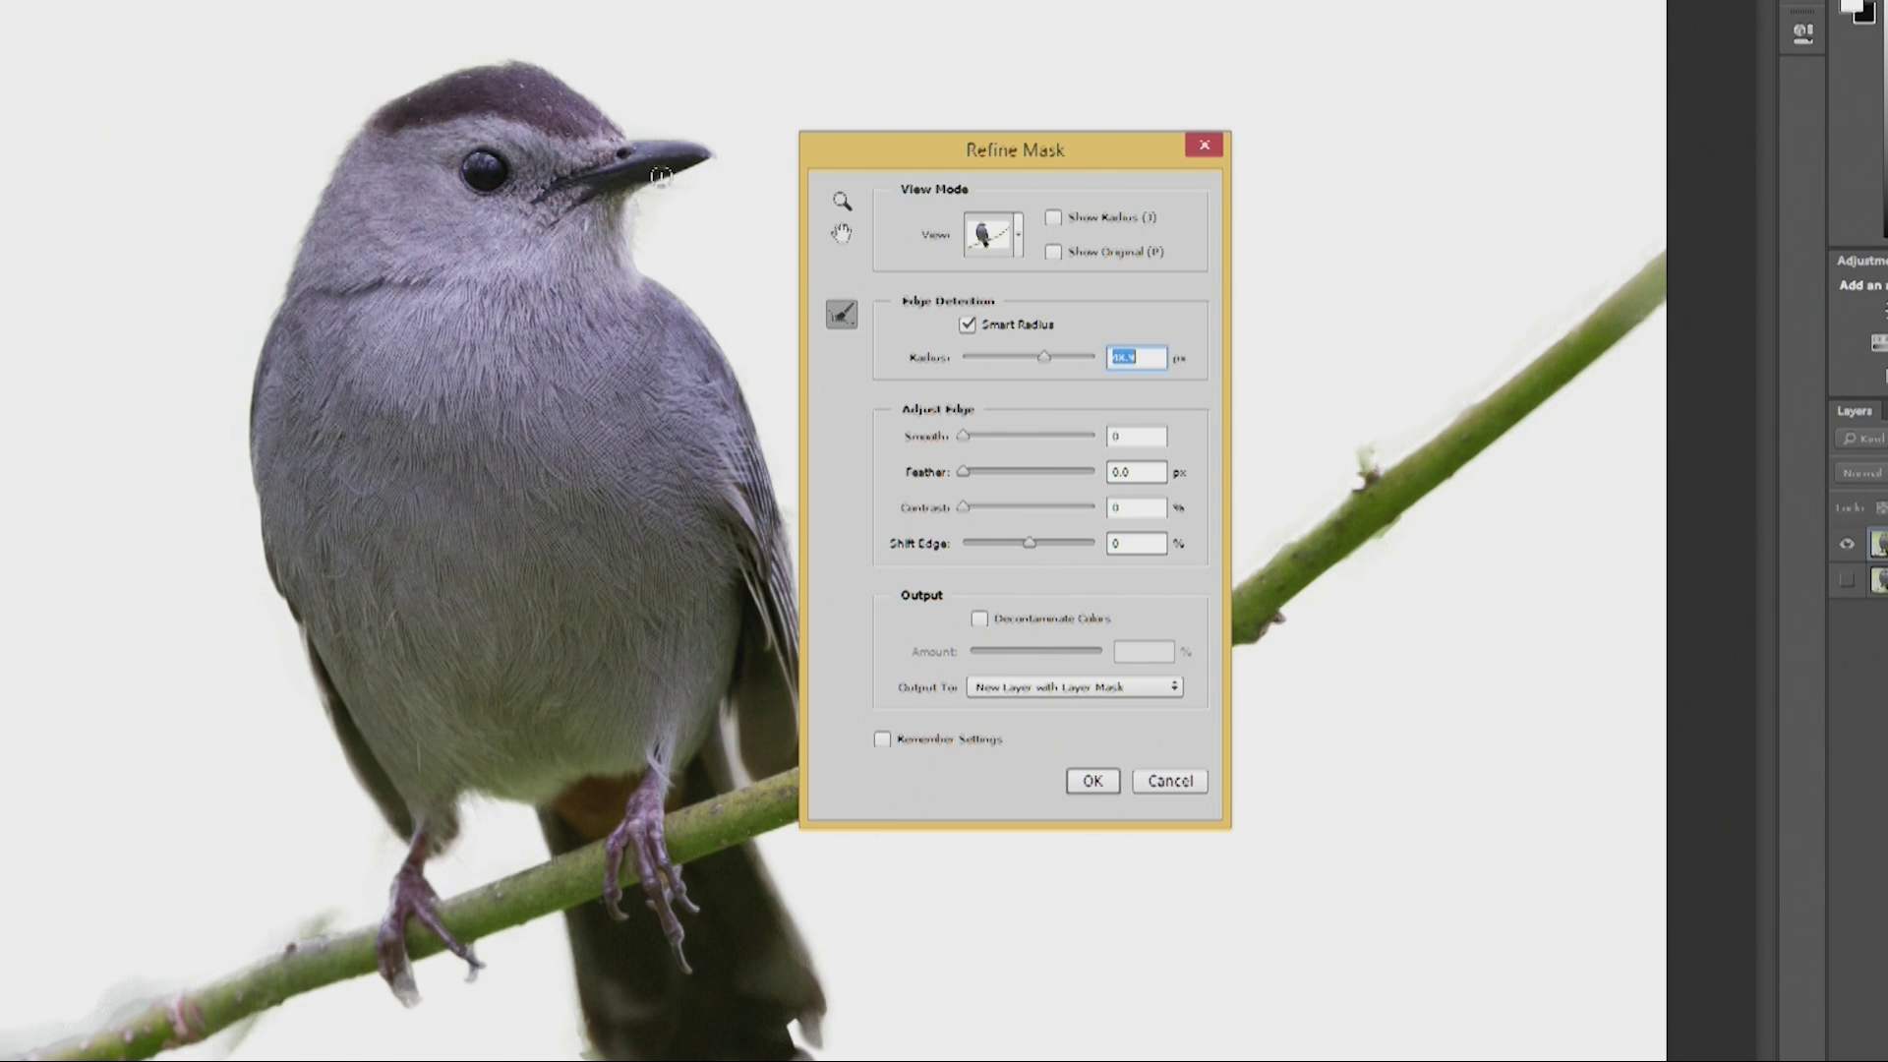
drag(1041, 360, 1031, 360)
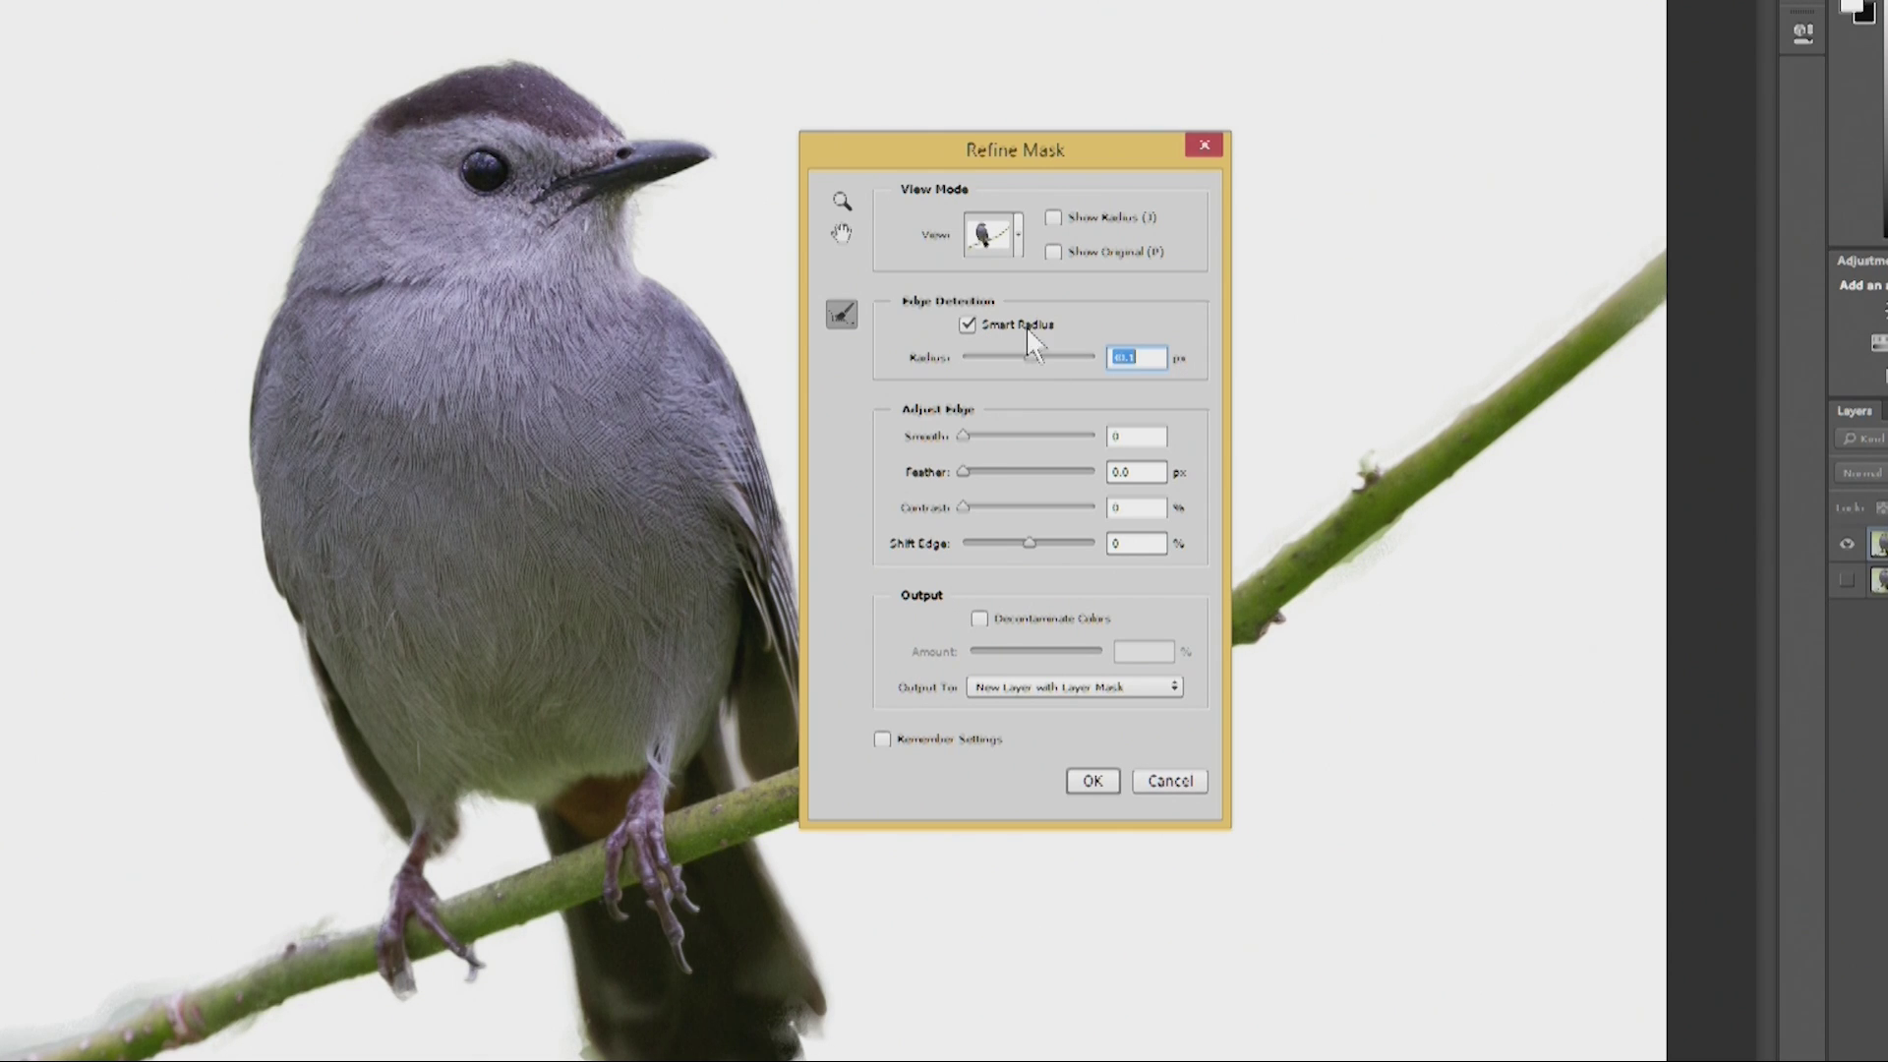
click(1053, 252)
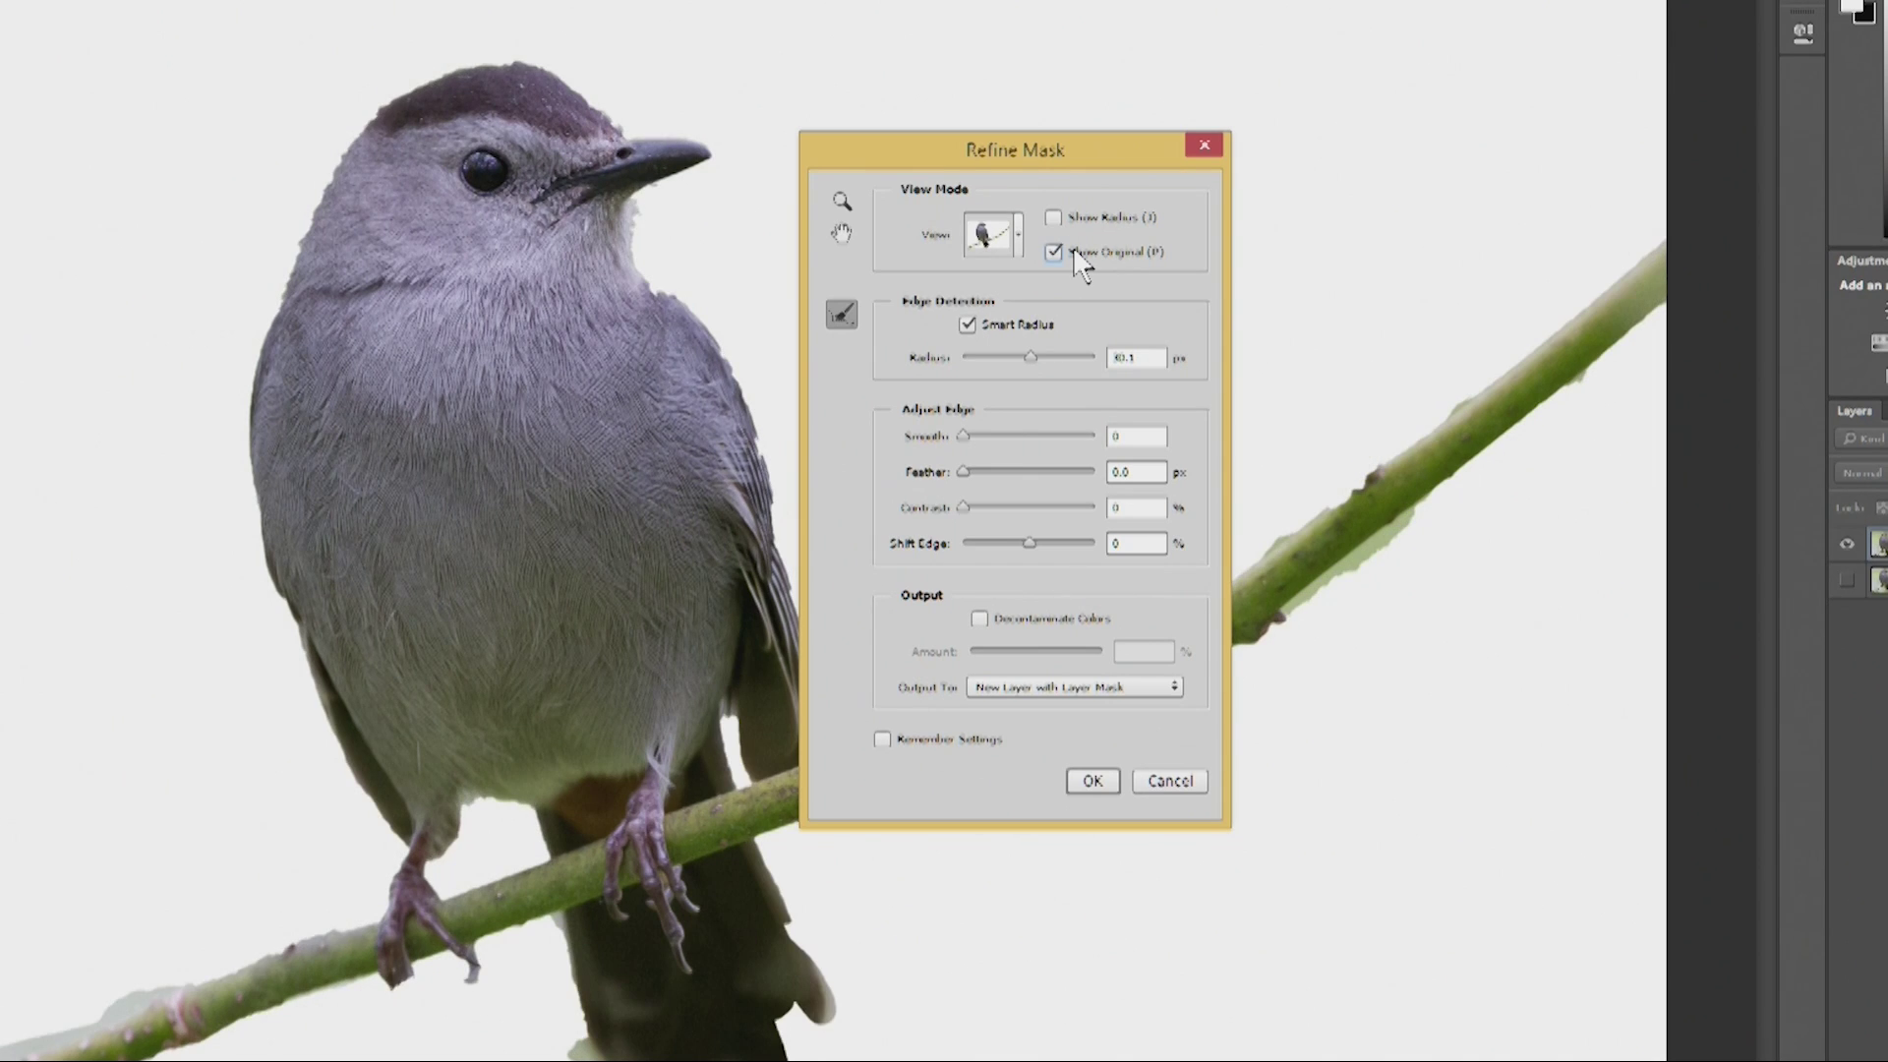
click(1076, 252)
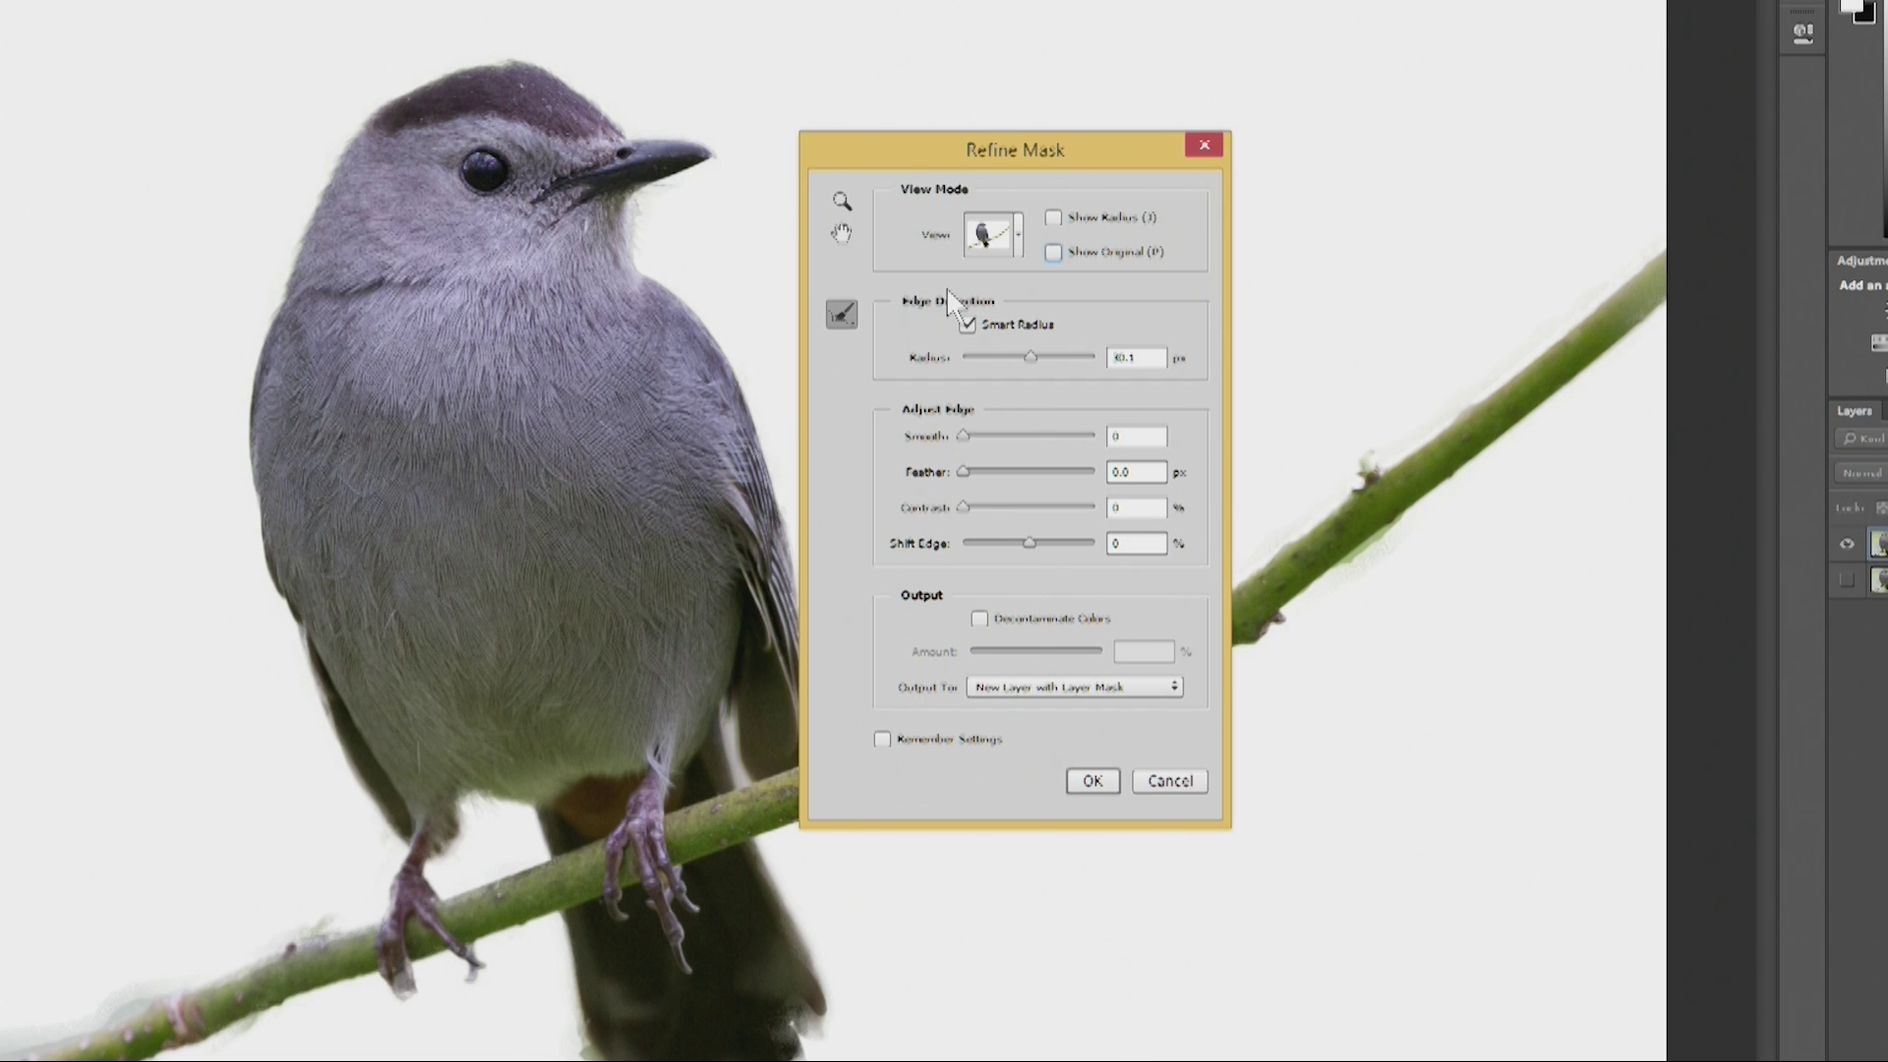
click(1111, 785)
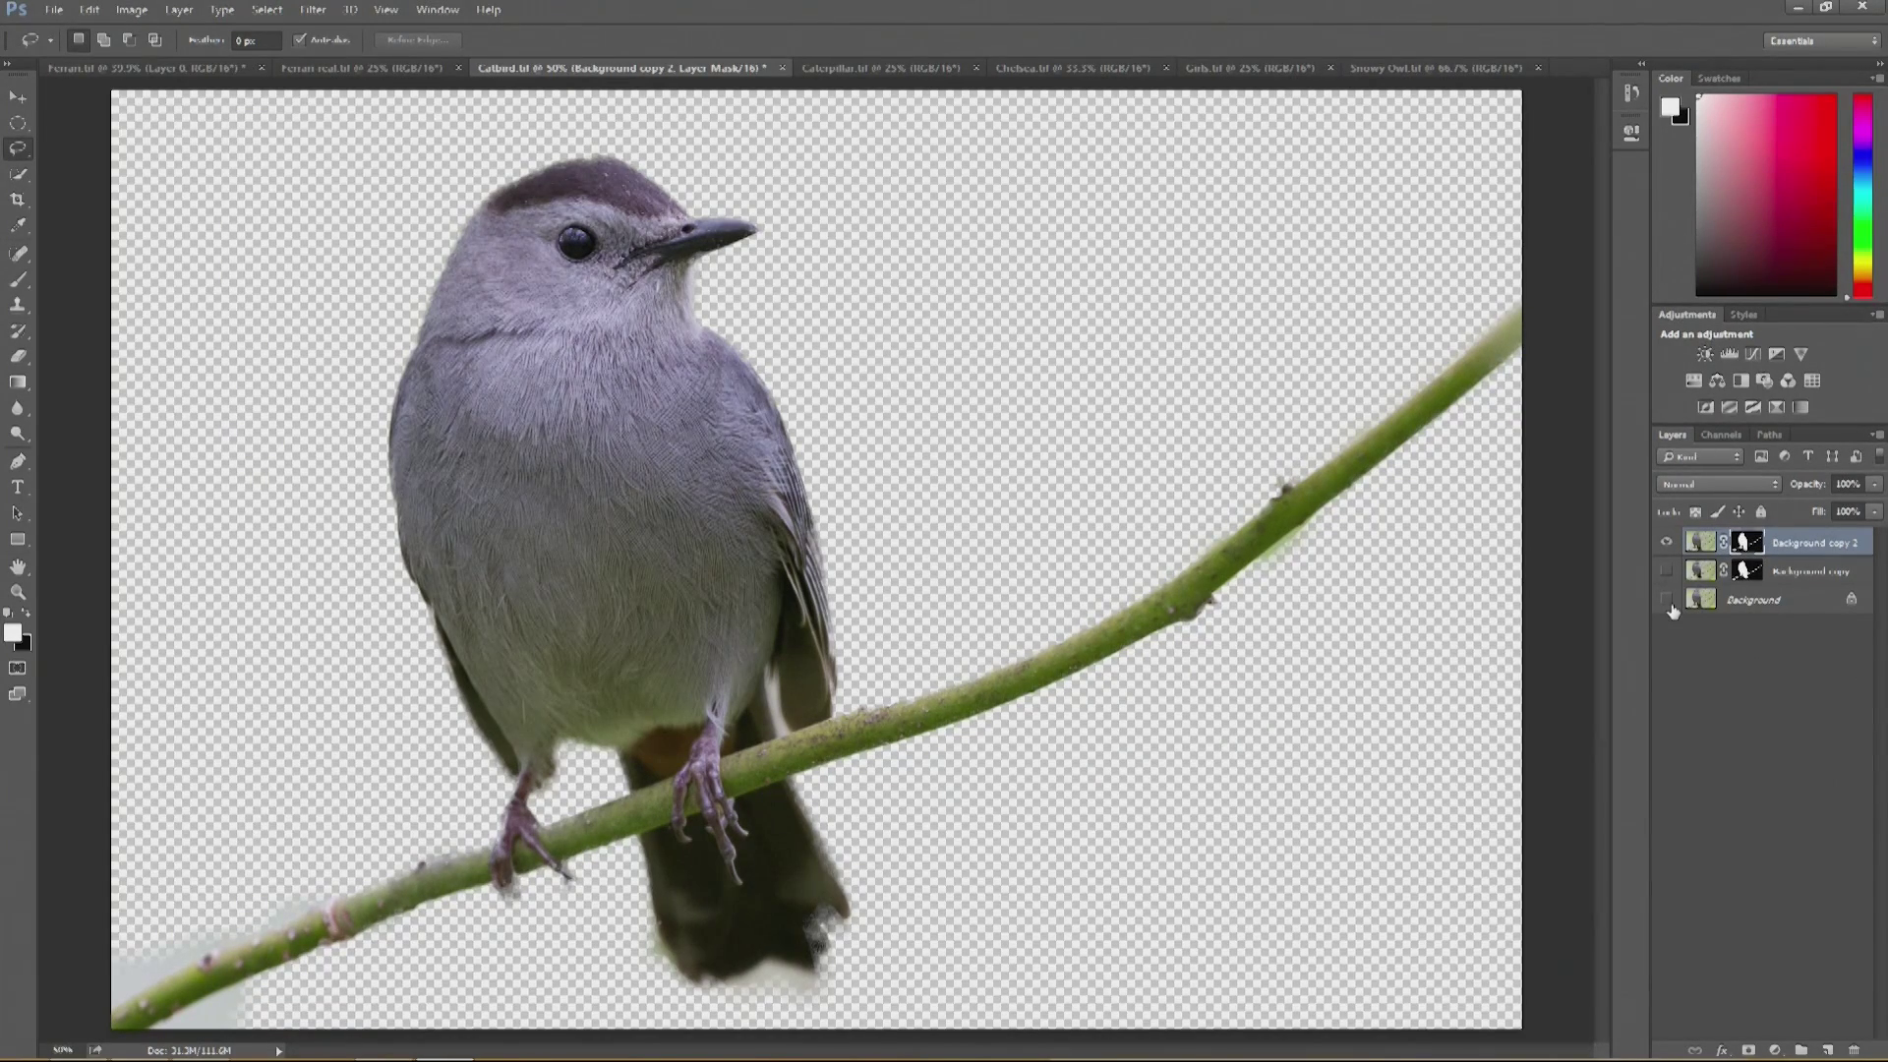
- Make the Background layer visible beneath the masked catbird cutout
click(1667, 602)
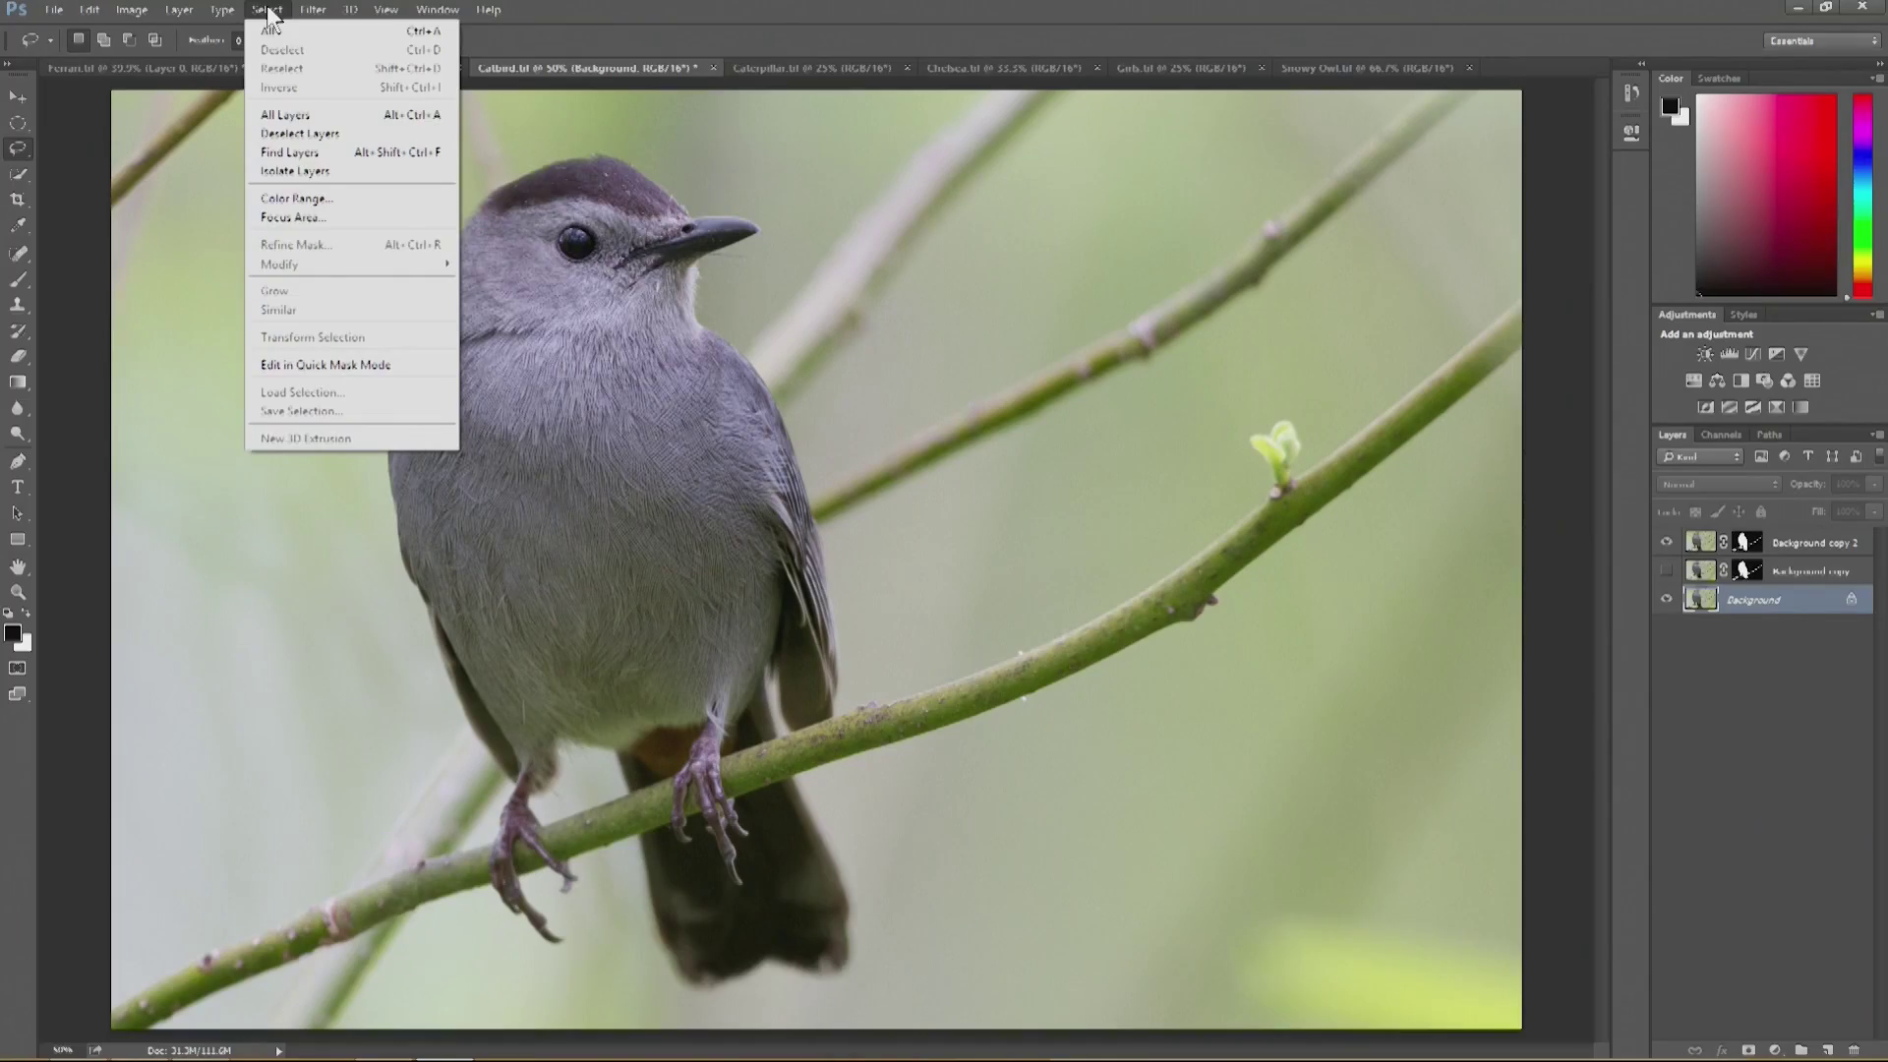
mouse_move(308, 18)
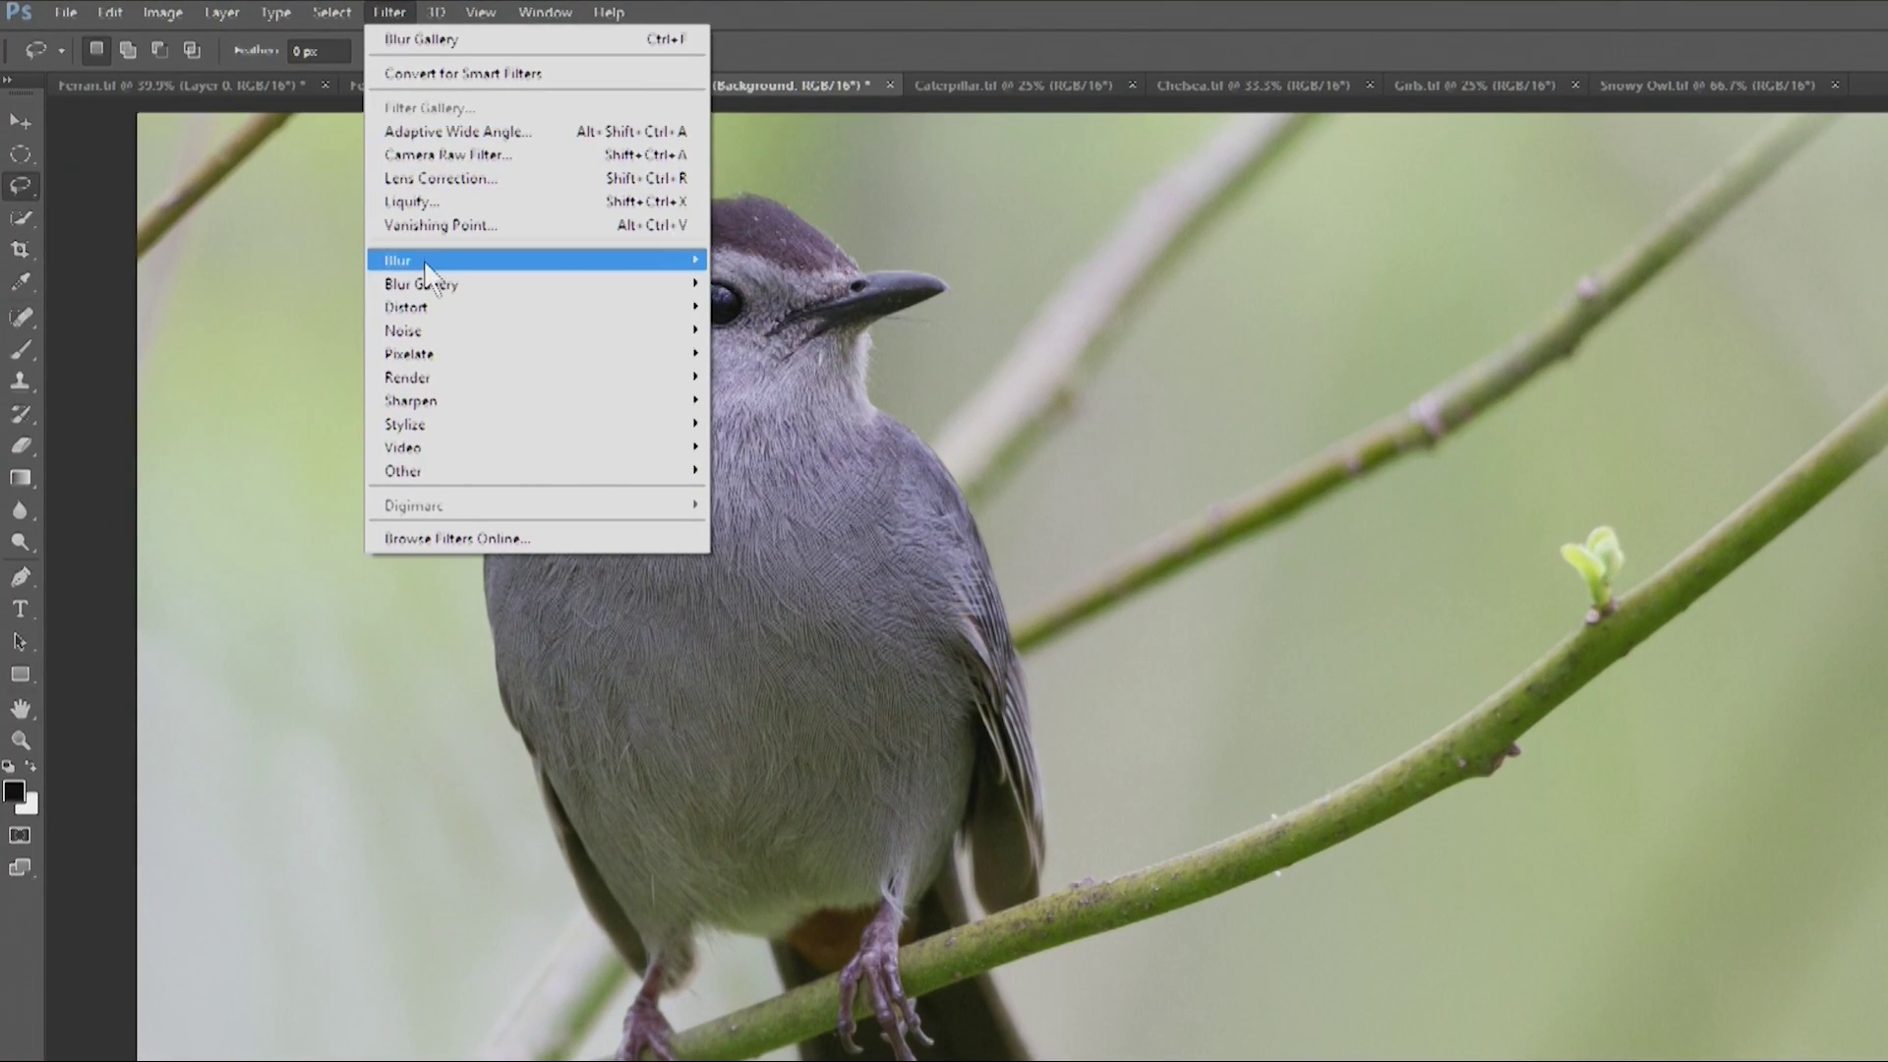
- Apply a Lens Blur with radius 70 to the catbird's background
mouse_move(398, 260)
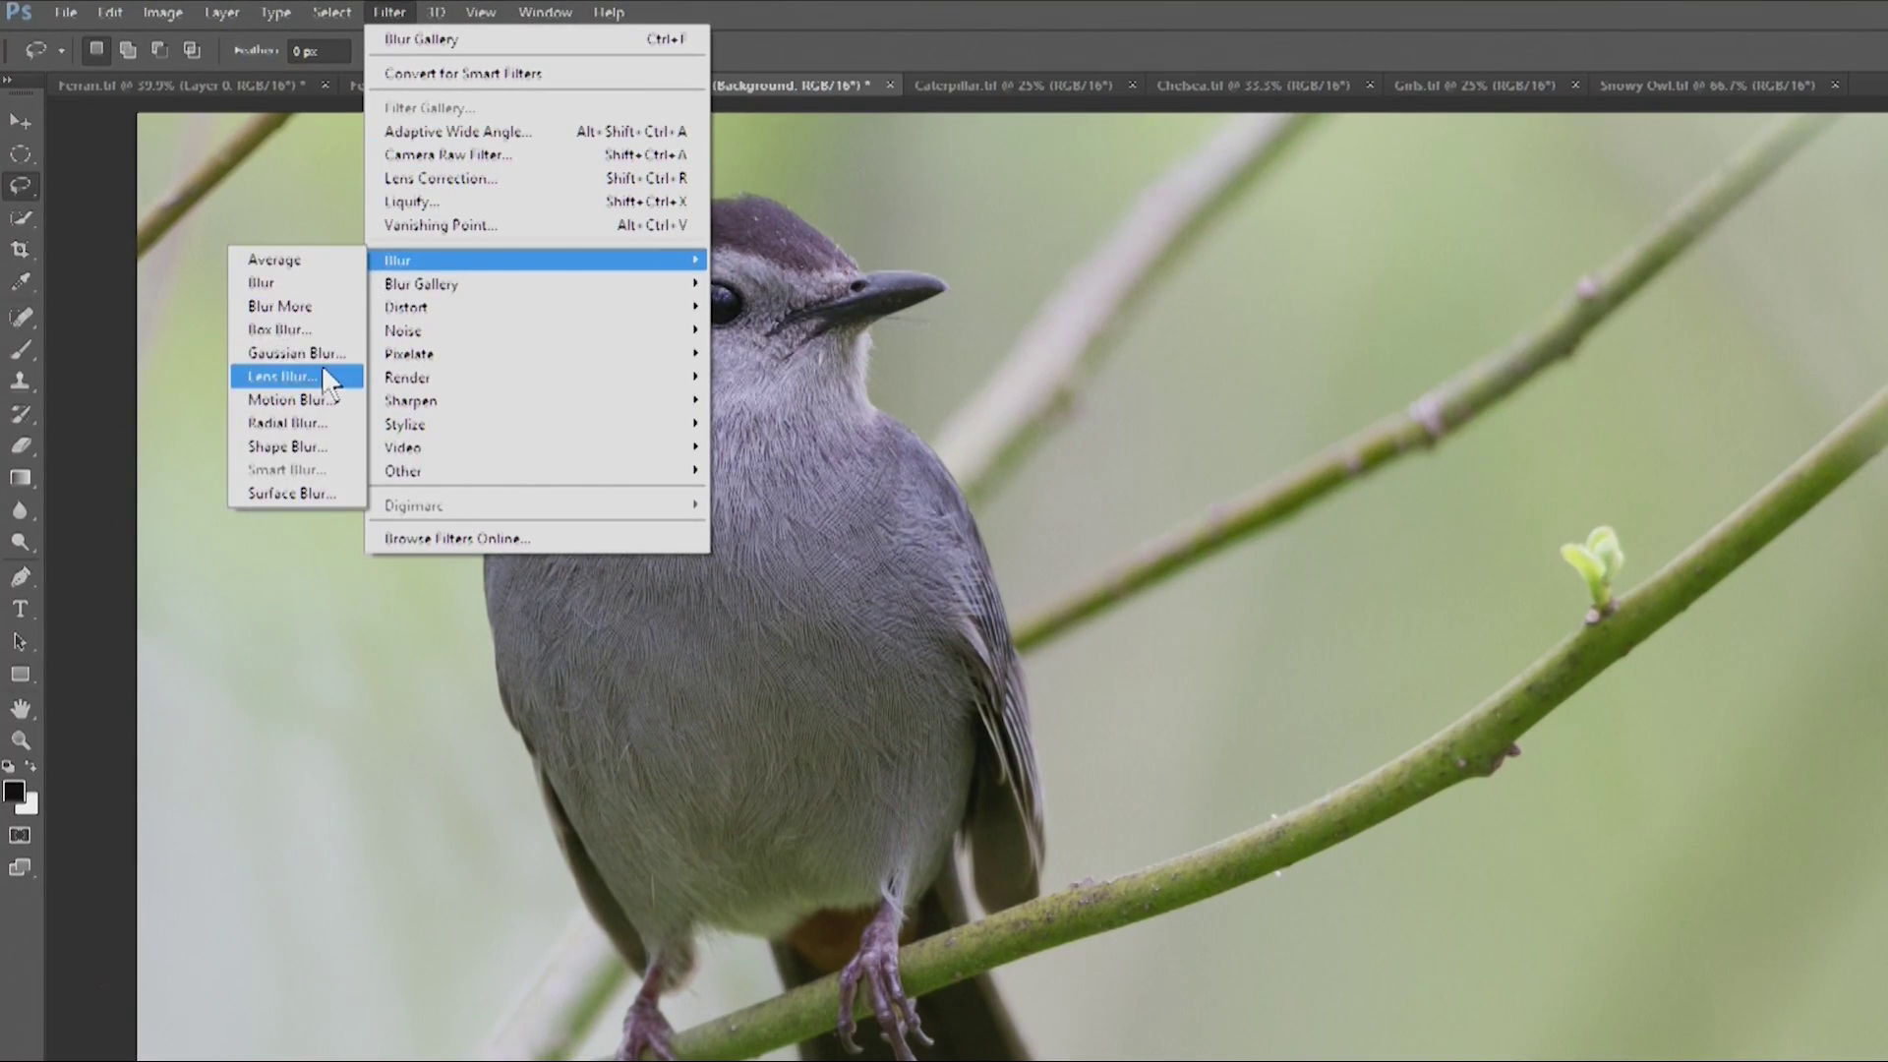
click(296, 375)
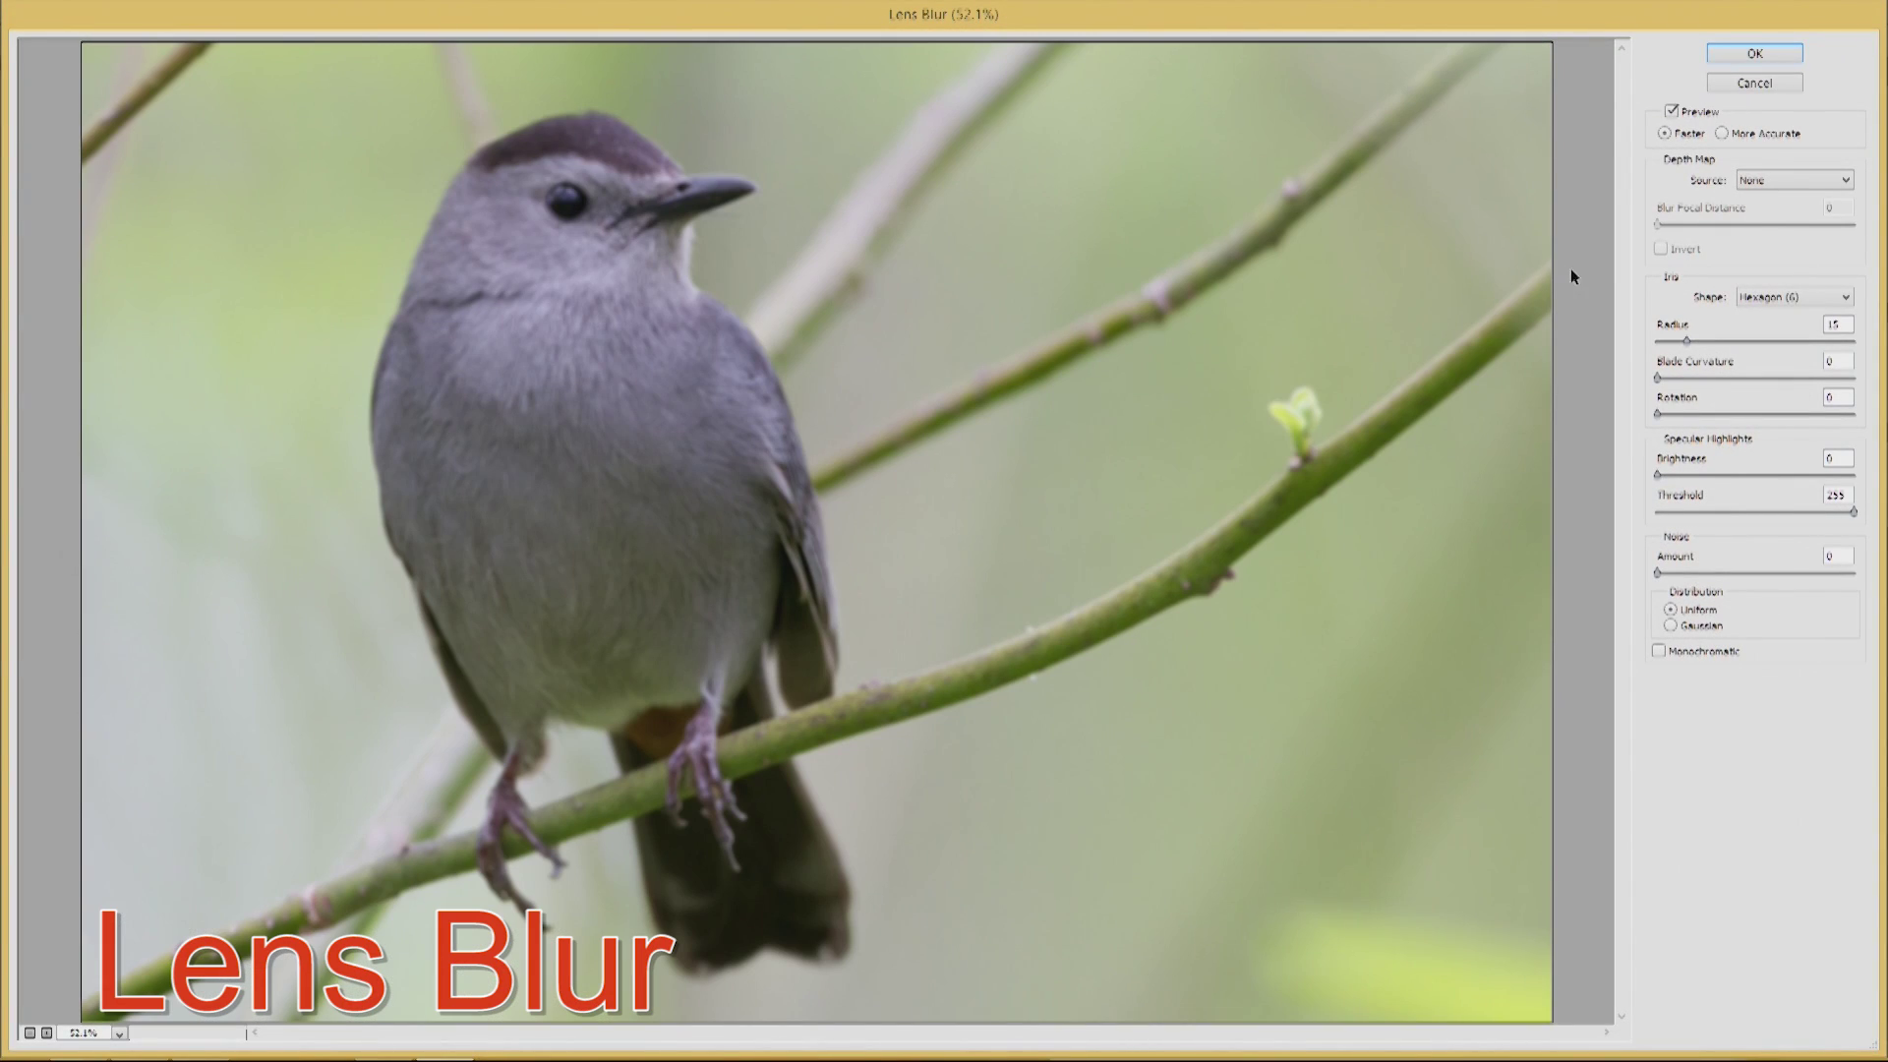
drag(1683, 339, 1688, 341)
drag(1685, 340, 1764, 343)
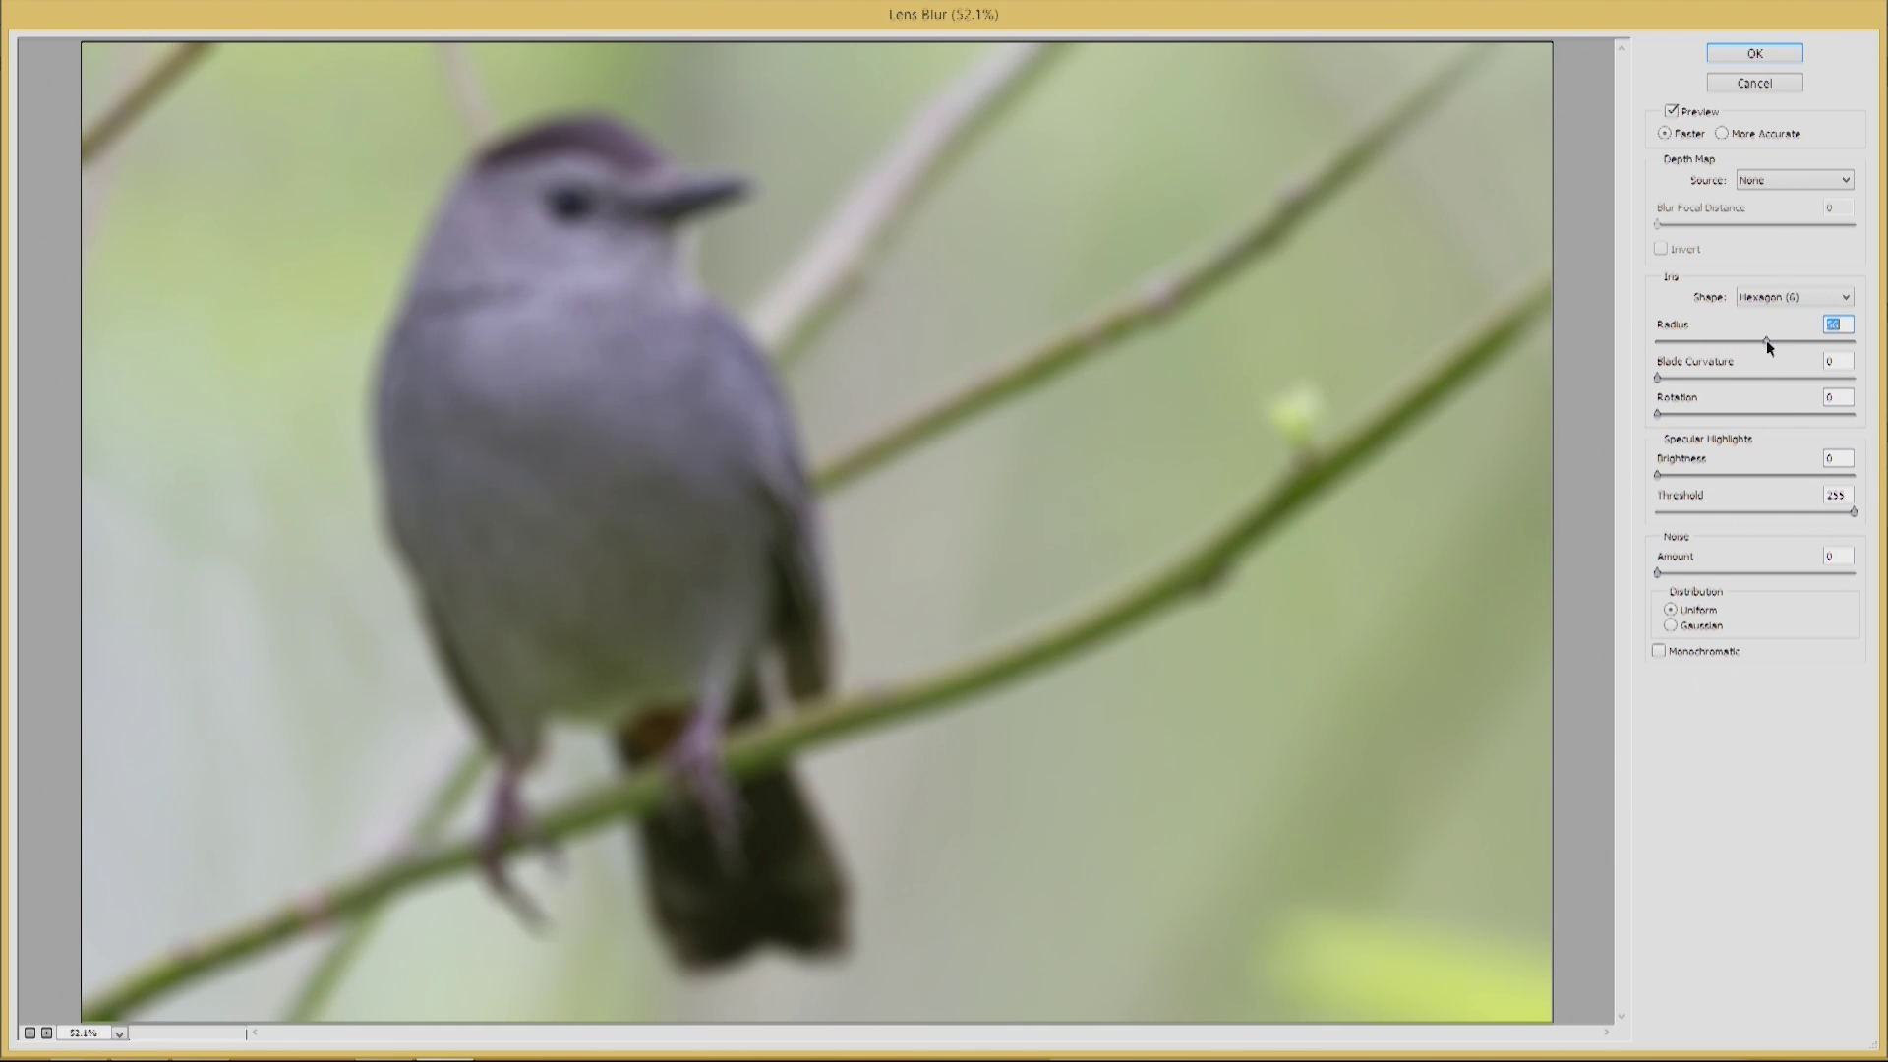
click(1794, 340)
click(1752, 55)
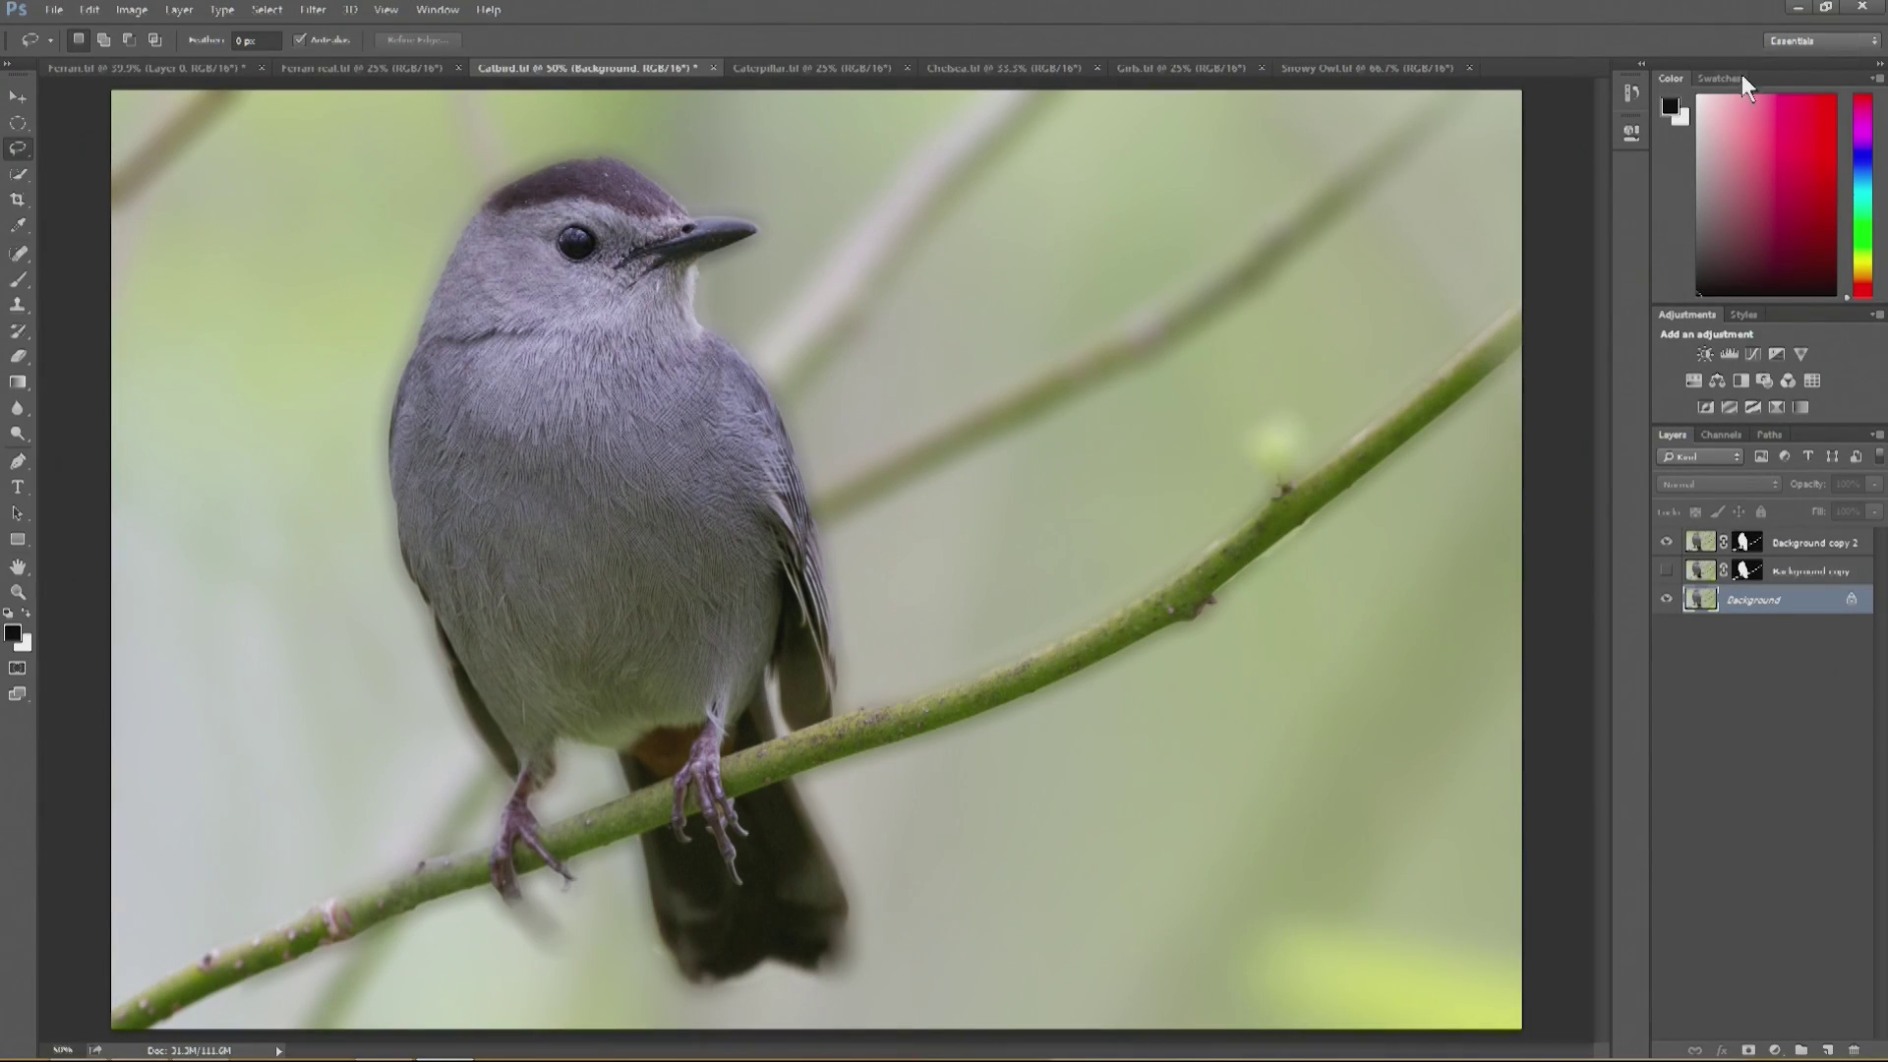
- Undo the Lens Blur in History back to Refine Mask and select the Background layer
click(1667, 599)
click(1666, 599)
click(386, 10)
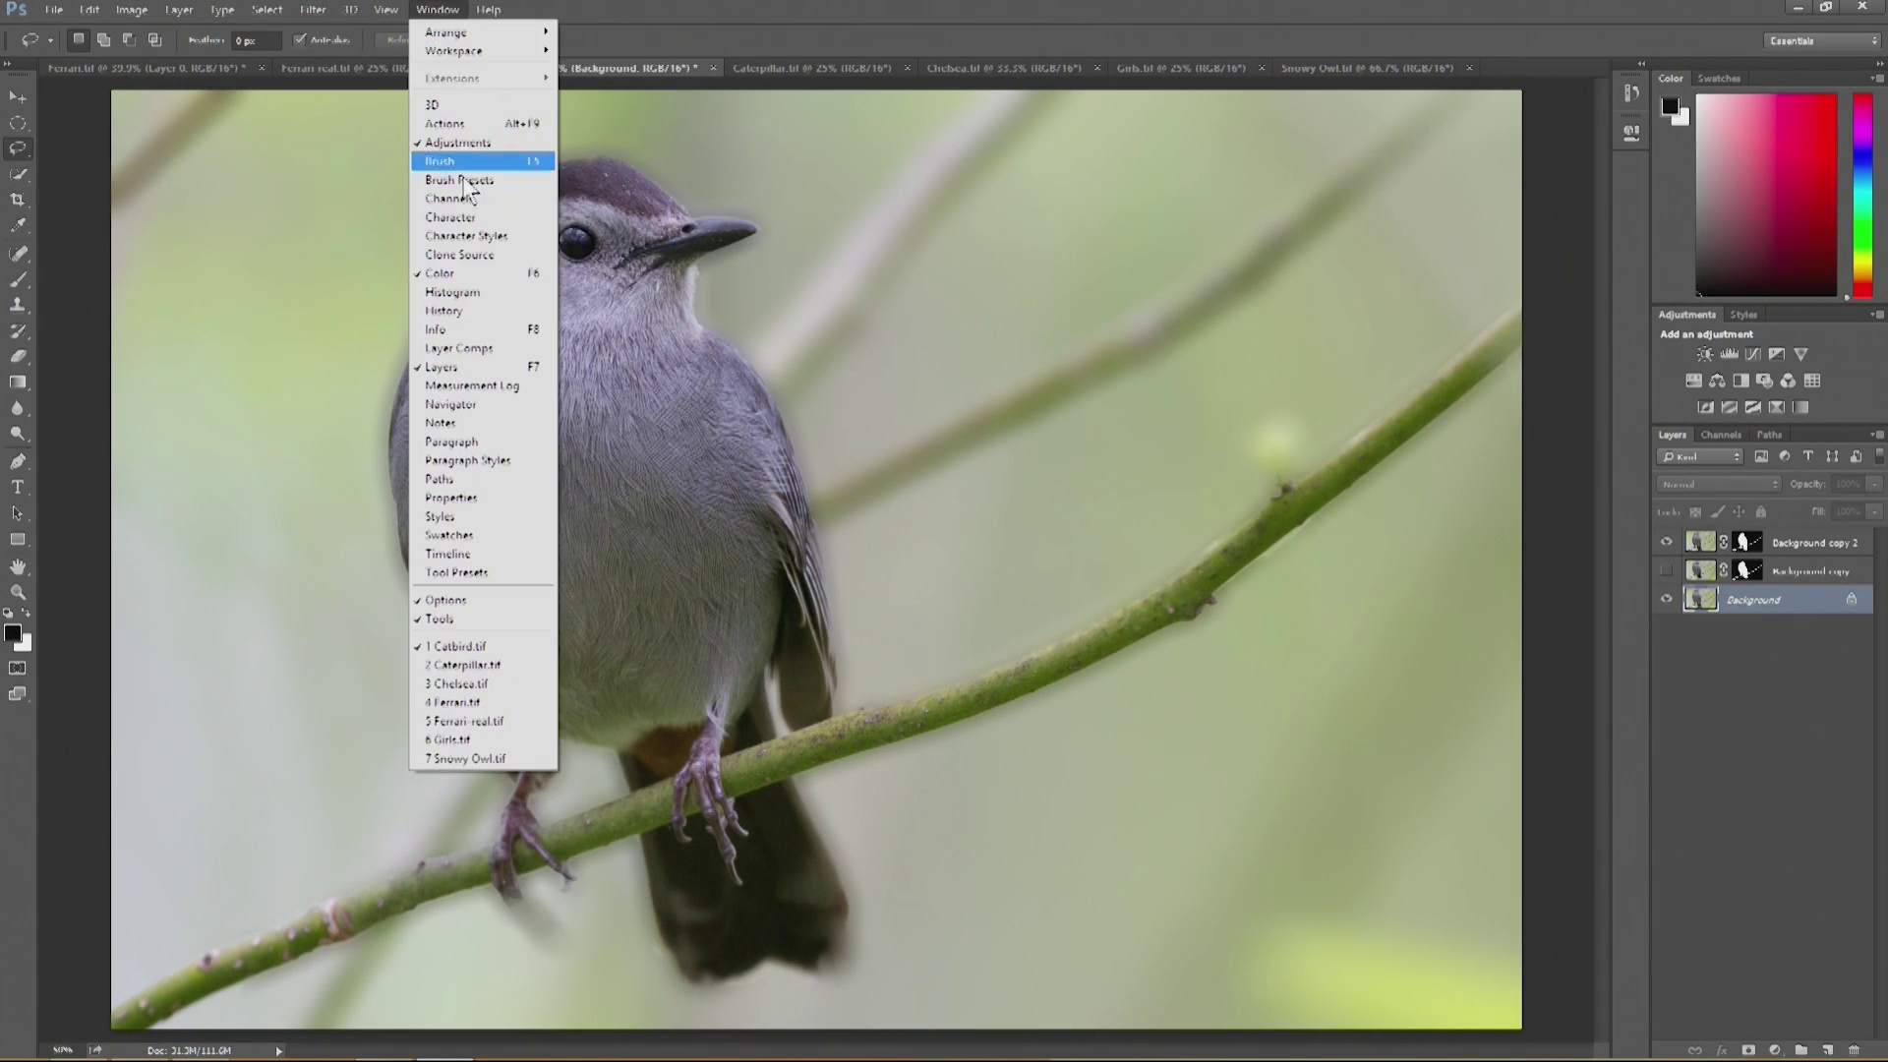
click(462, 314)
click(1519, 179)
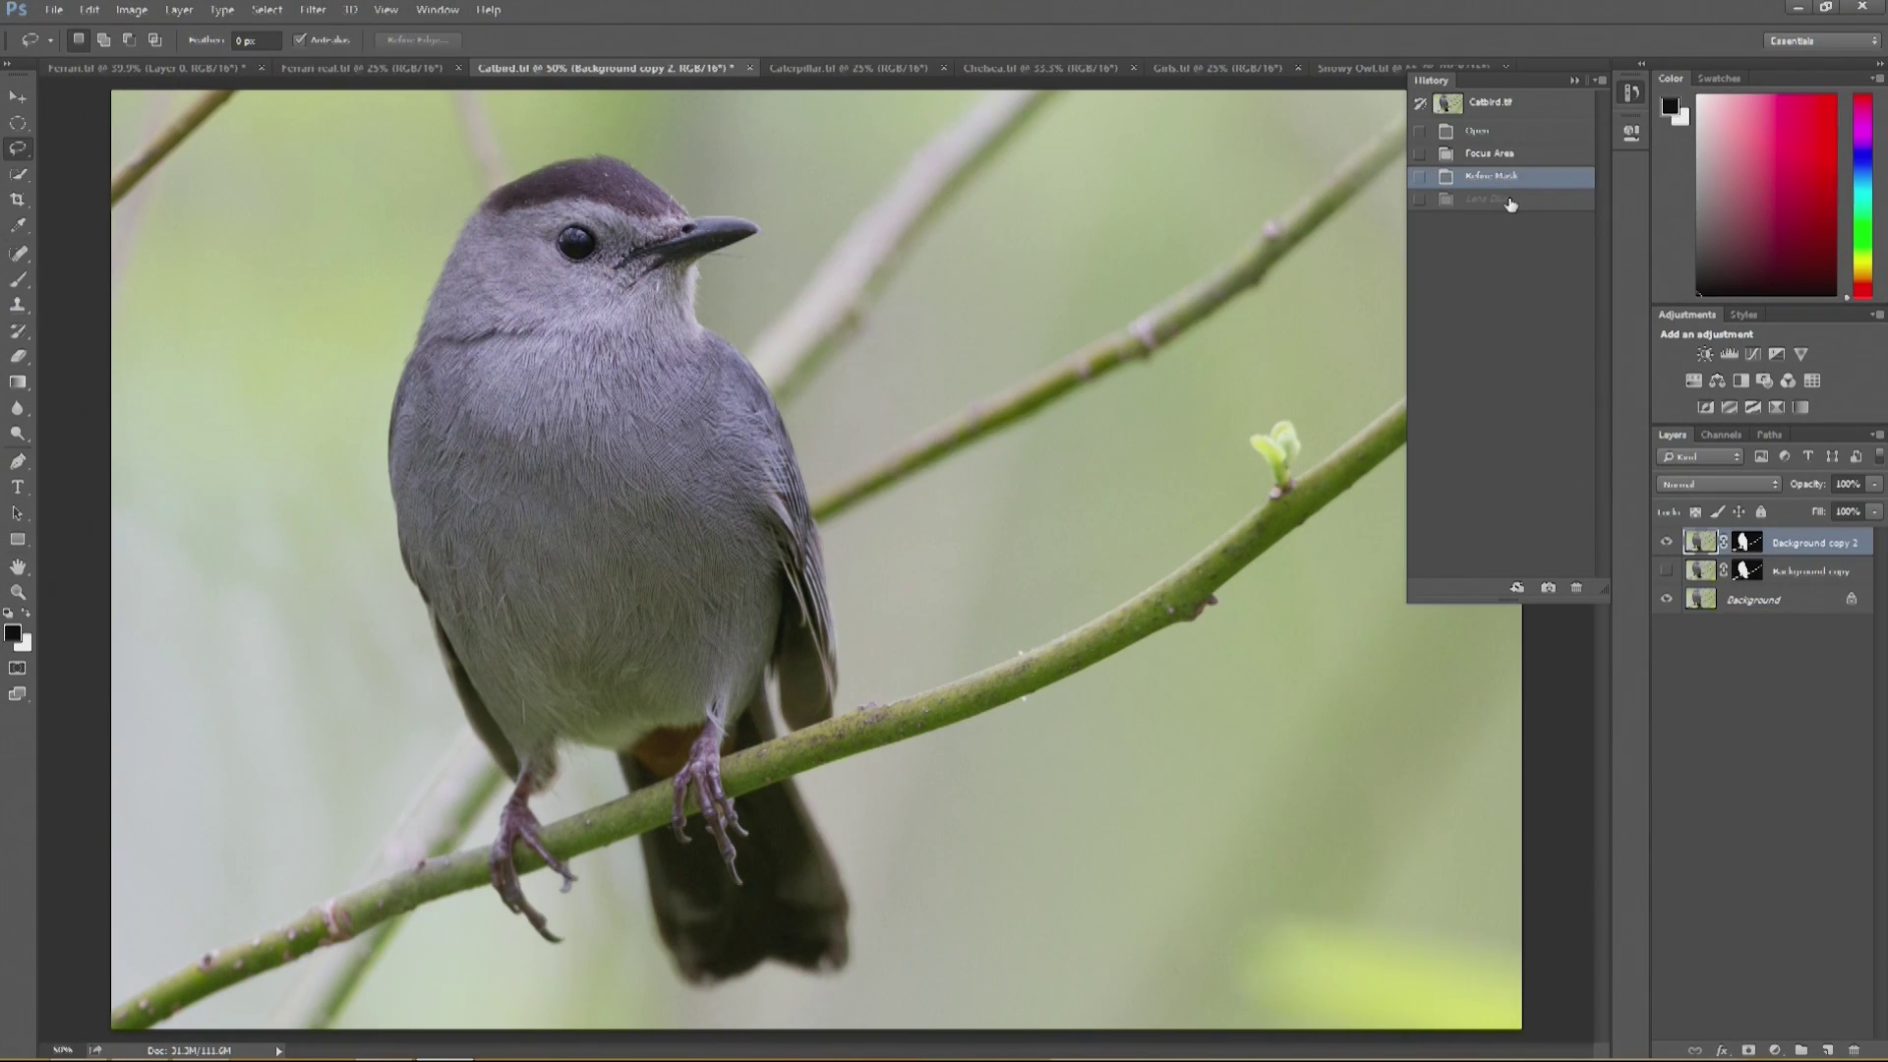
click(1511, 200)
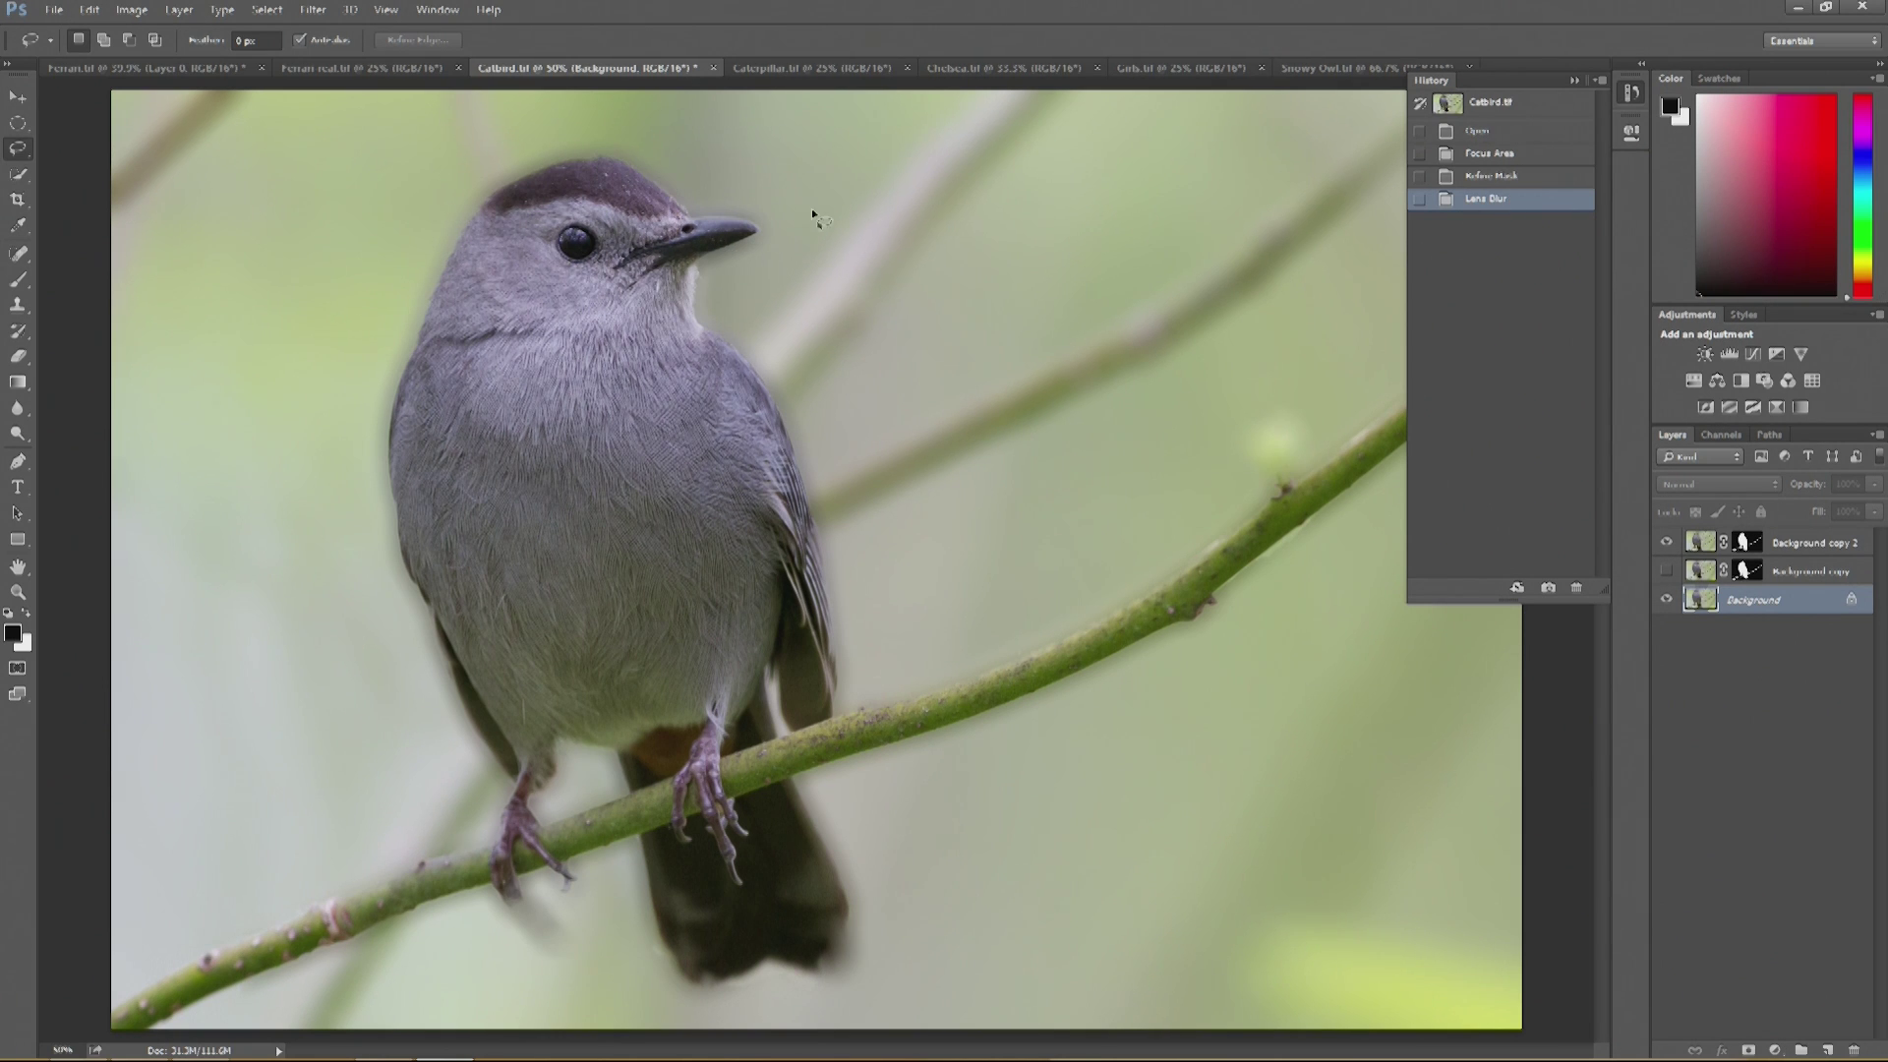
click(1489, 181)
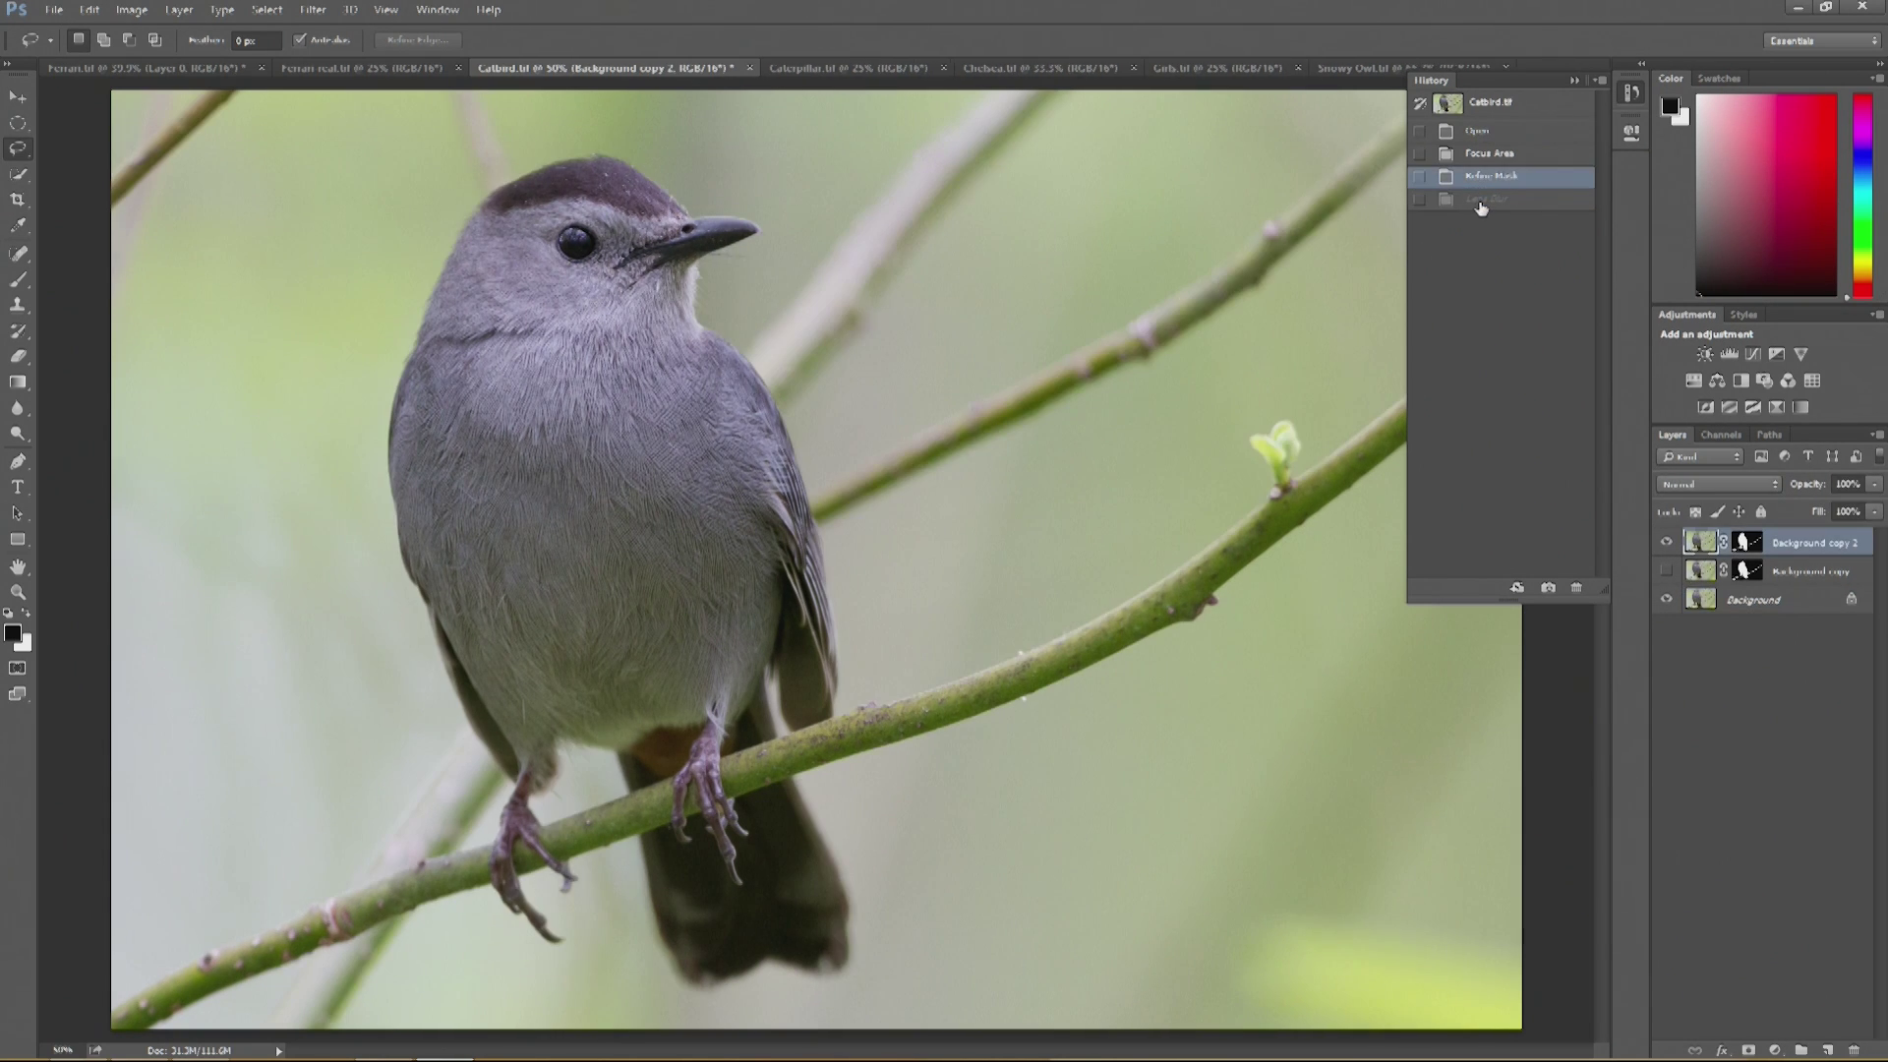
click(1779, 602)
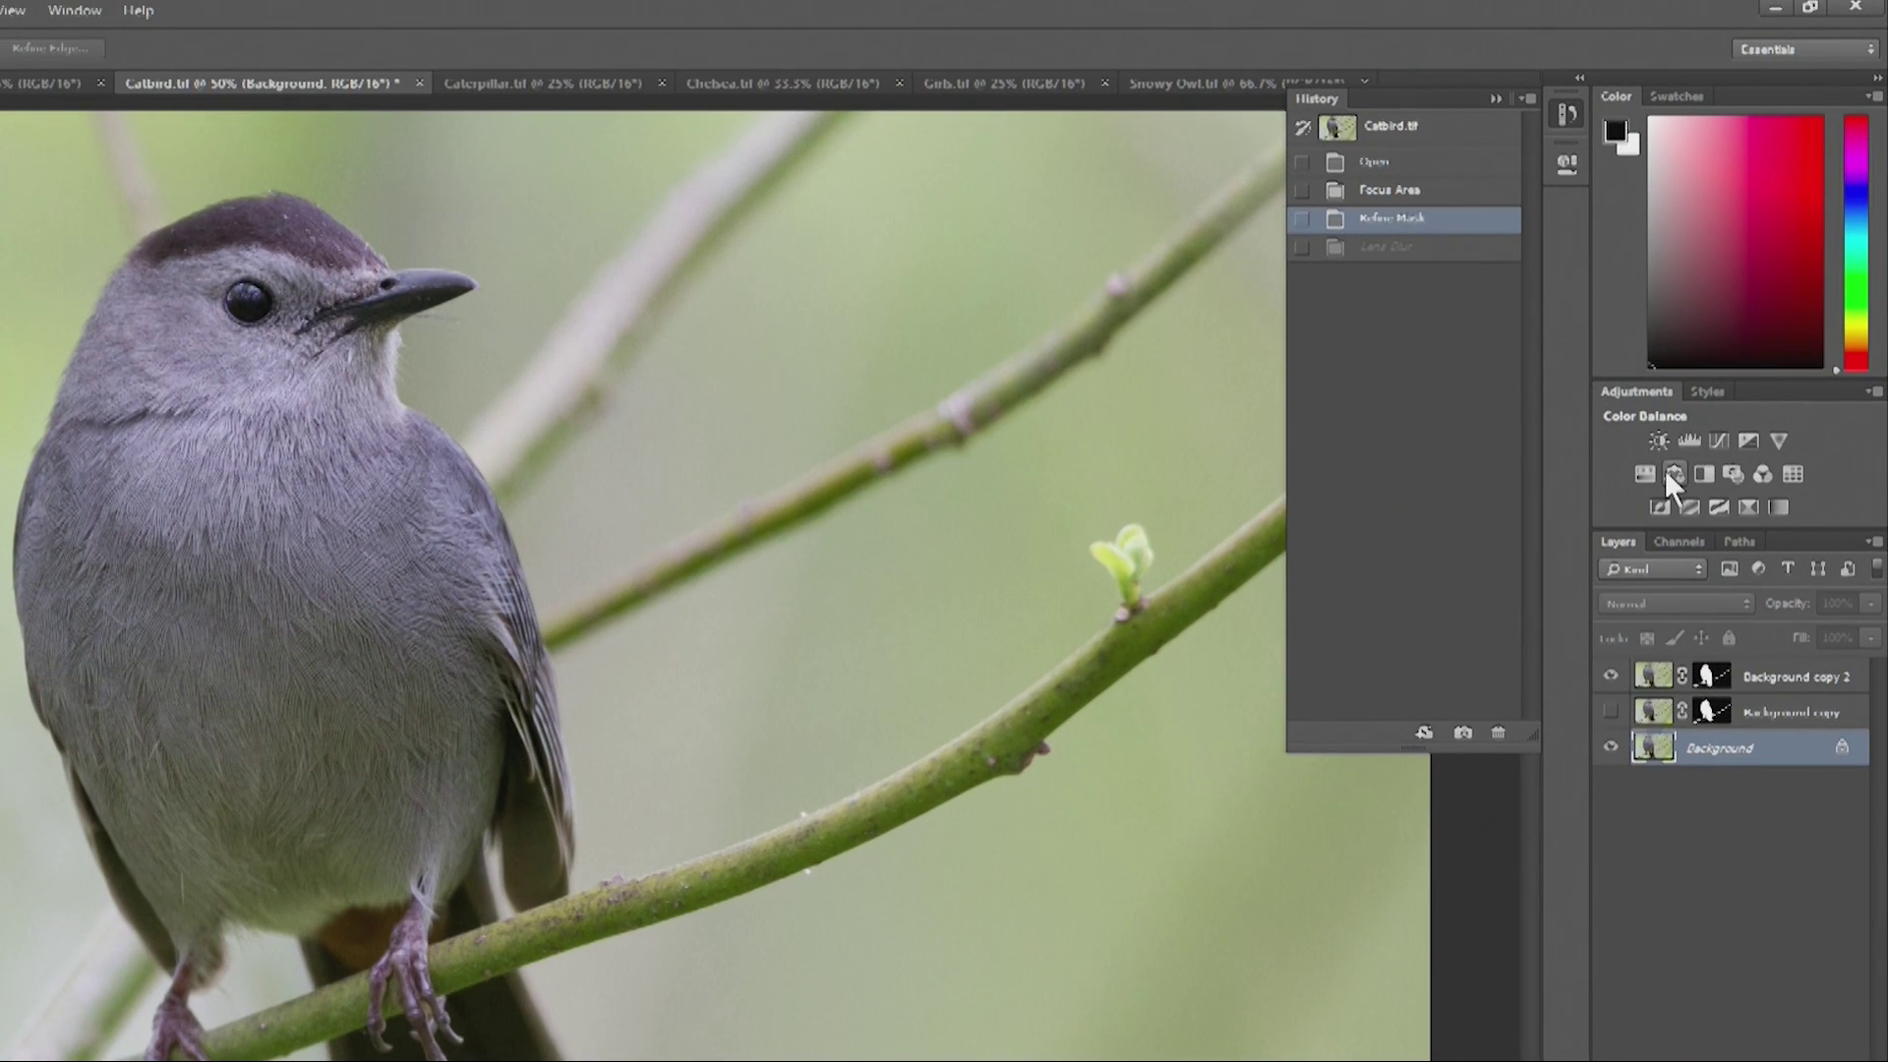
- Add a Hue/Saturation adjustment above Background and shift its Hue to recolour the backdrop
click(1642, 474)
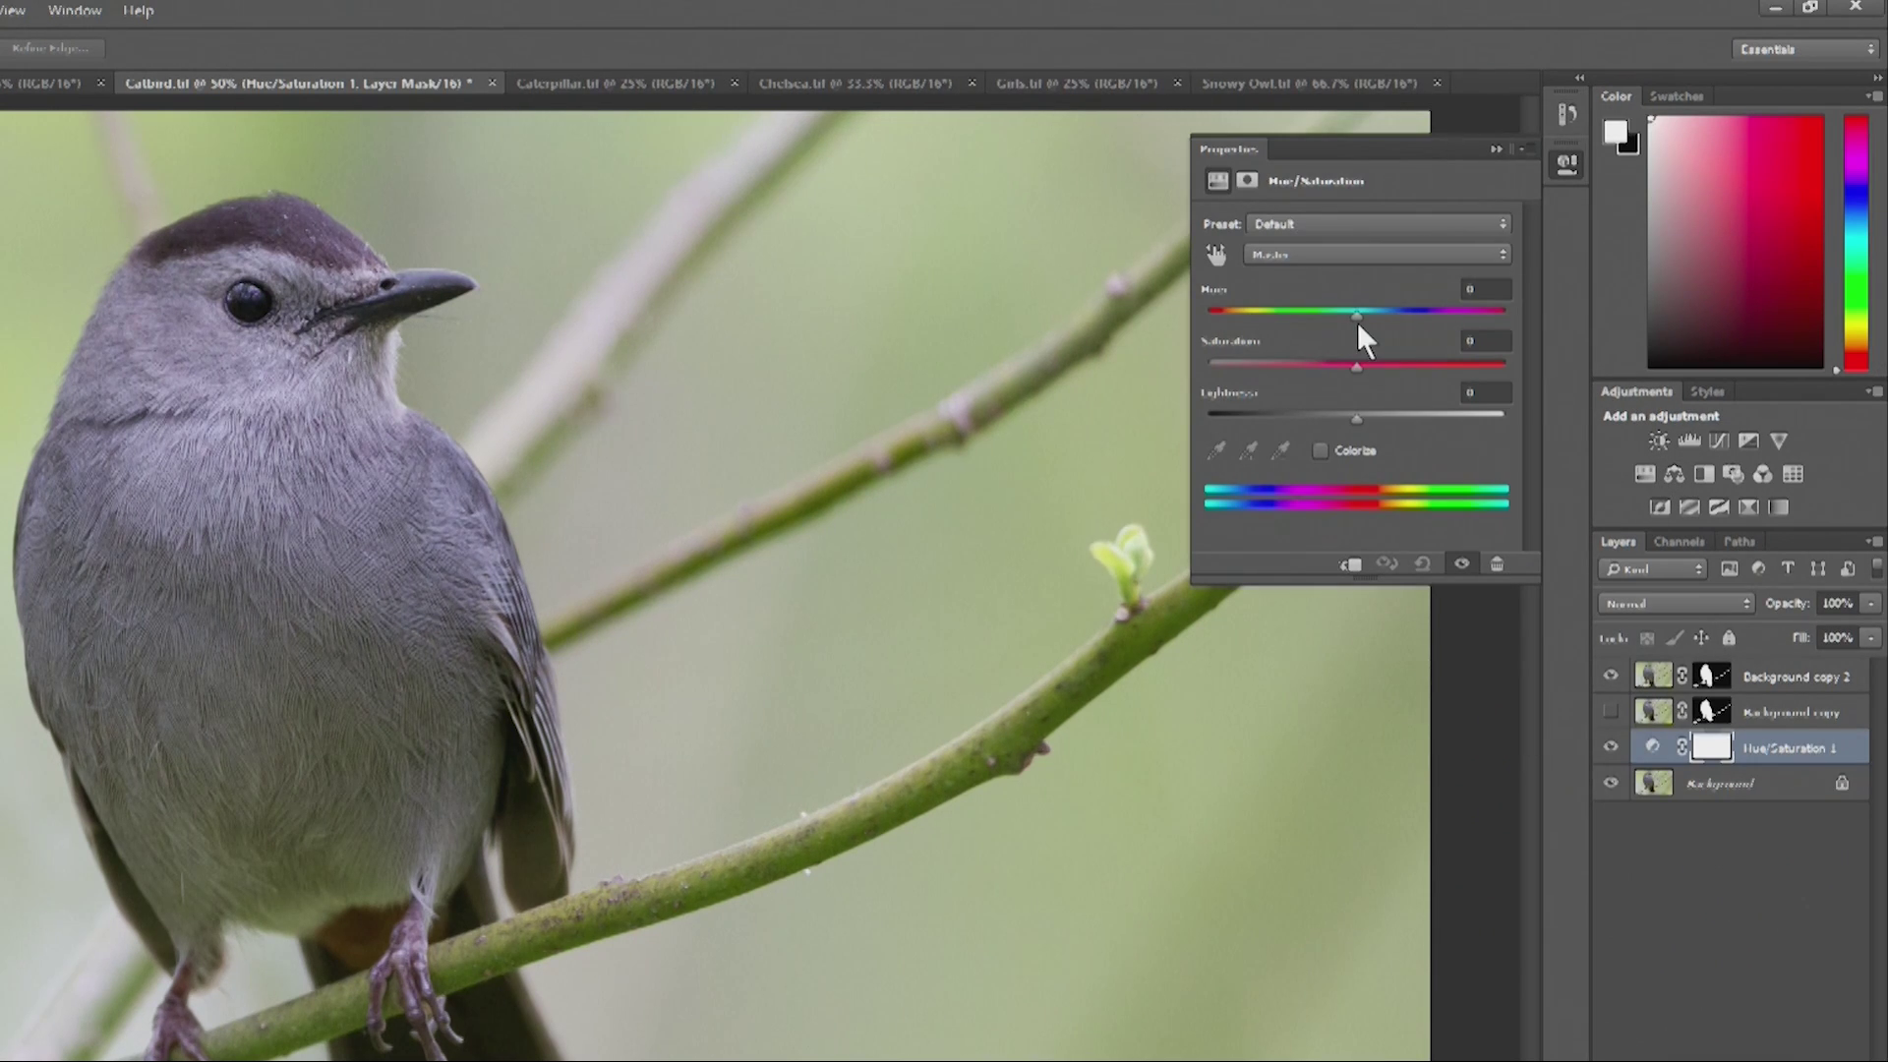
drag(1358, 315, 1459, 313)
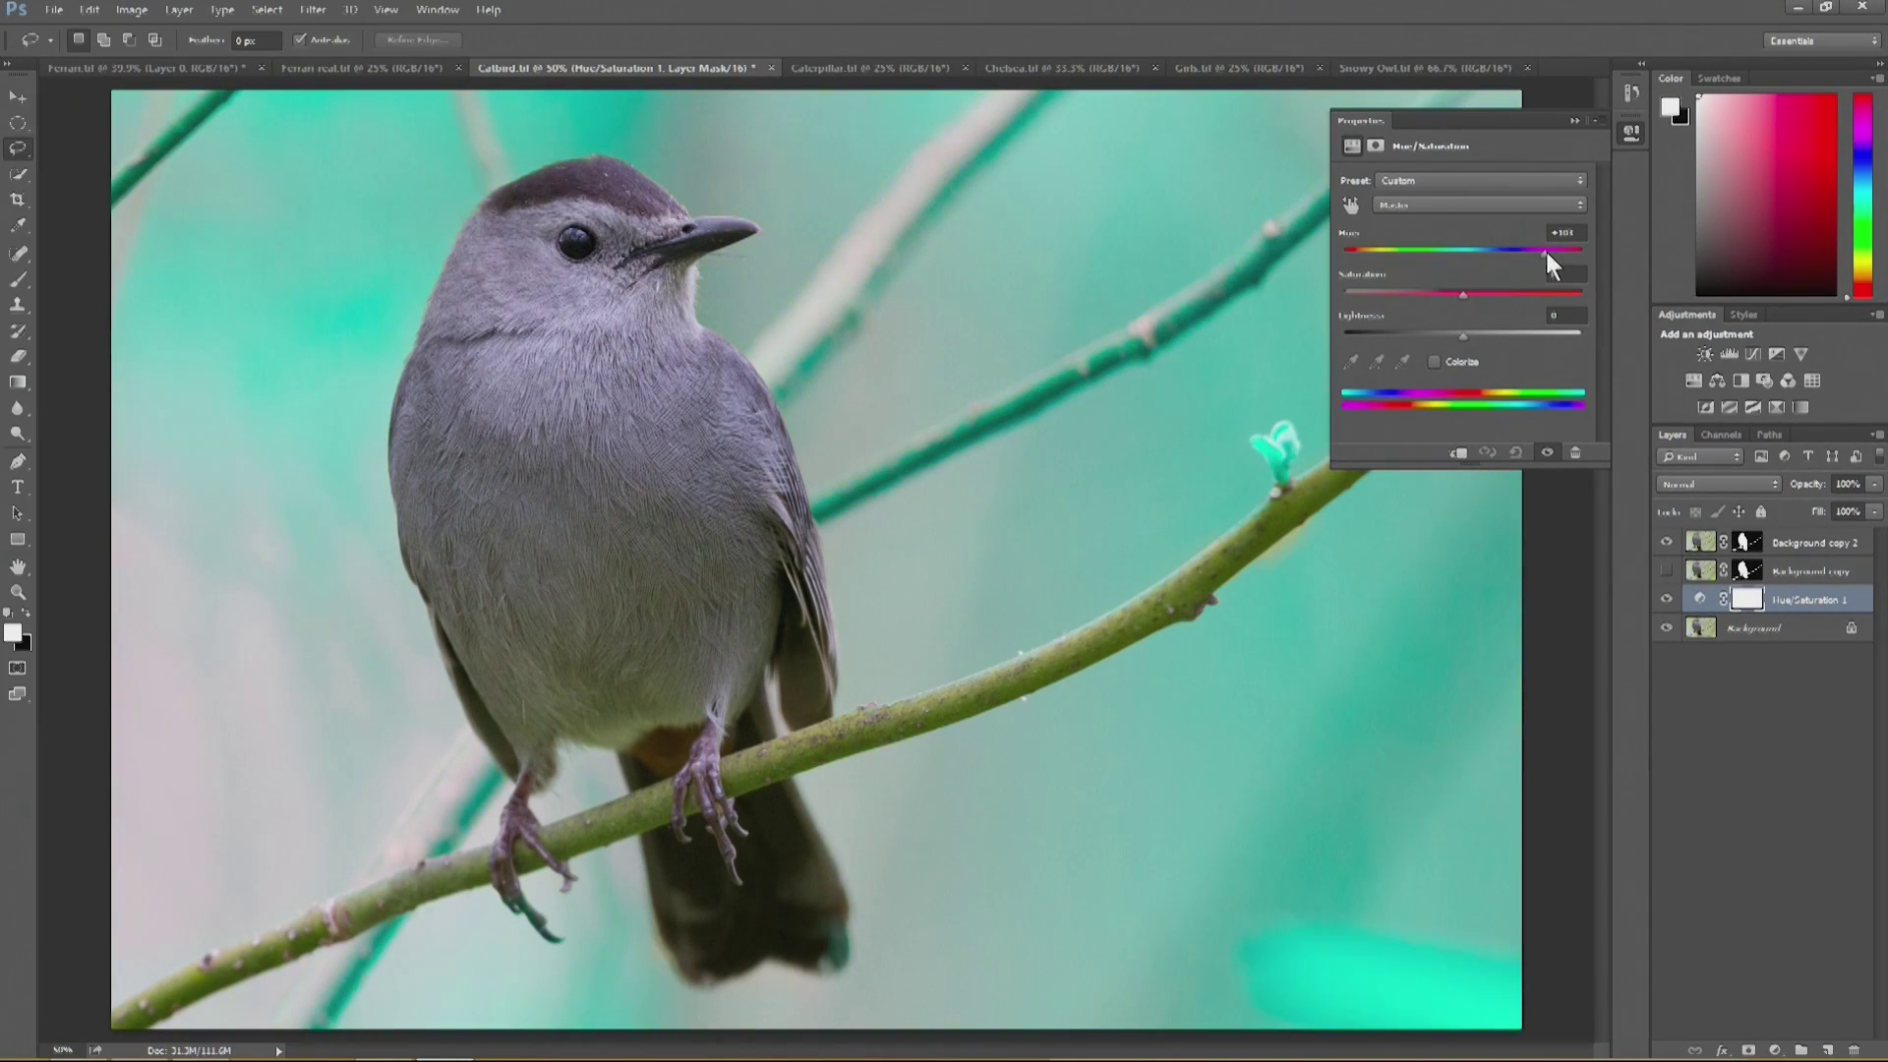
mouse_move(1546, 251)
mouse_down()
mouse_move(1588, 250)
mouse_move(1404, 267)
mouse_move(1515, 270)
mouse_up()
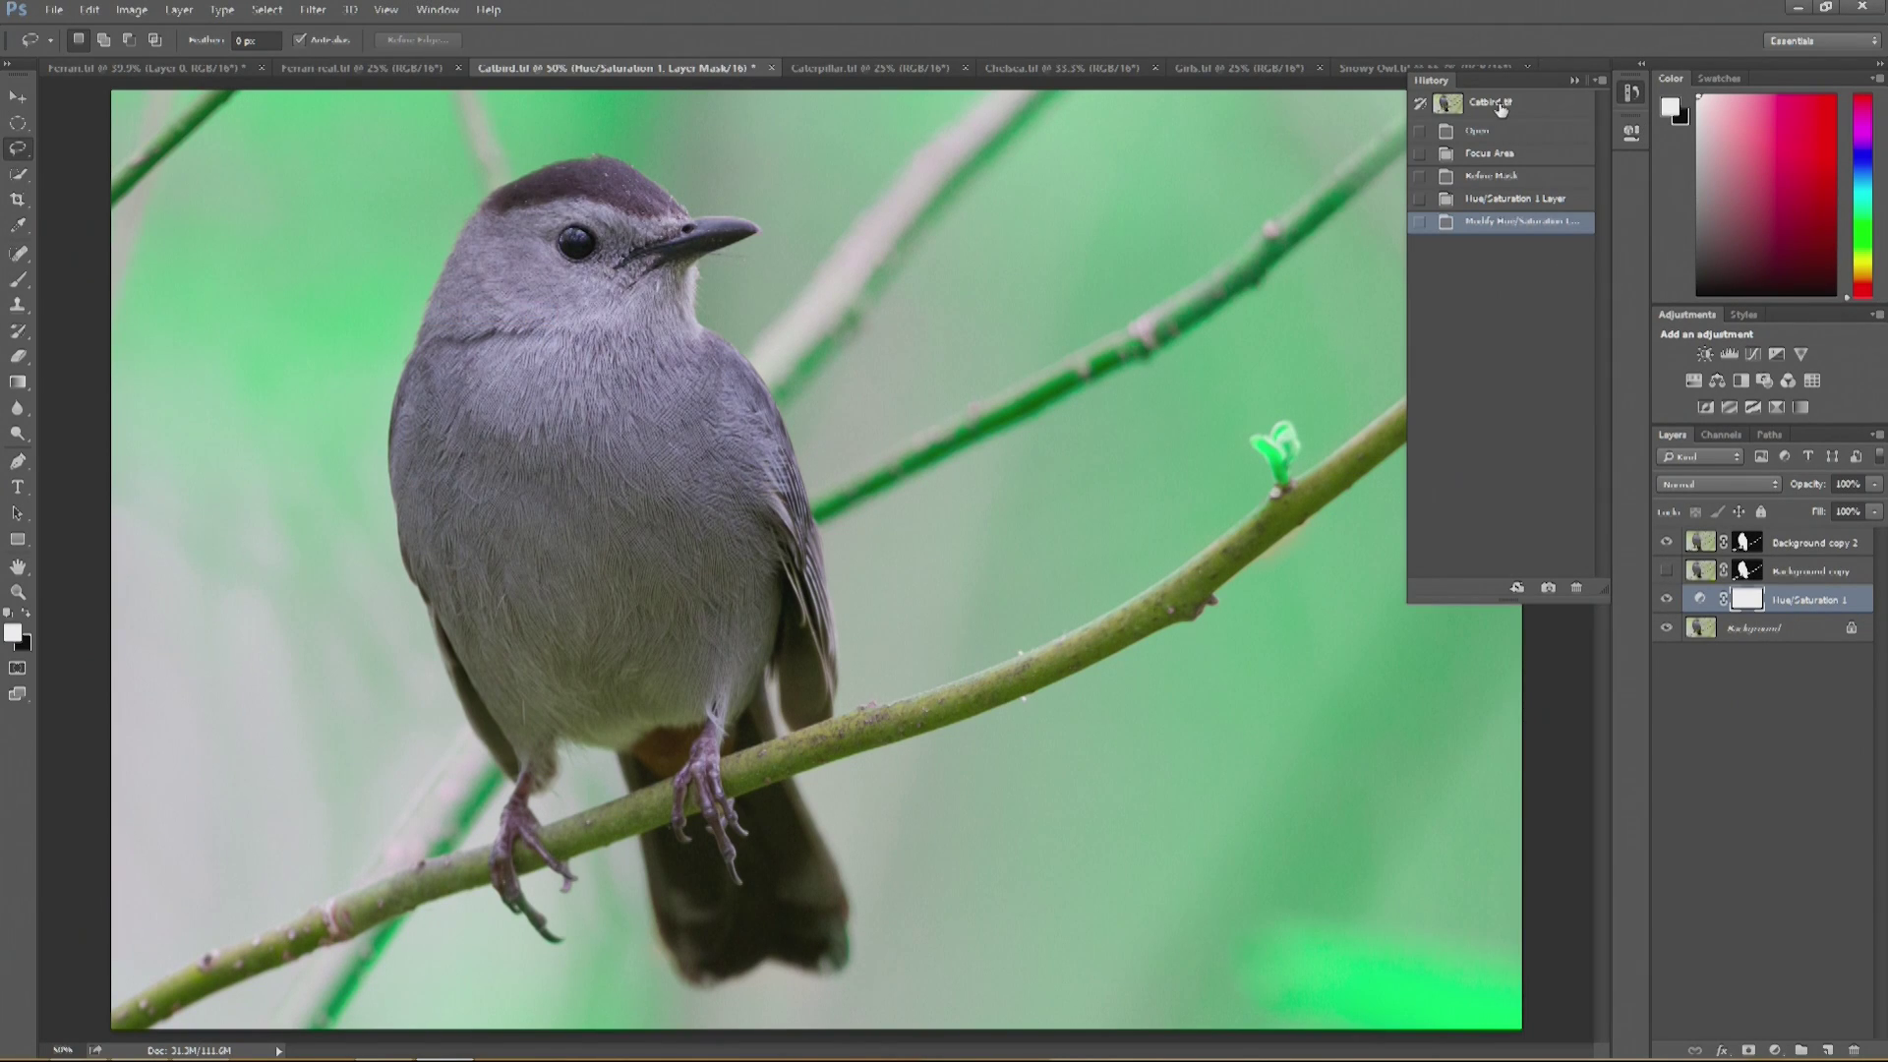
- Revert the catbird image to its Catbird.tif snapshot and pick the Quick Selection Tool
click(1501, 108)
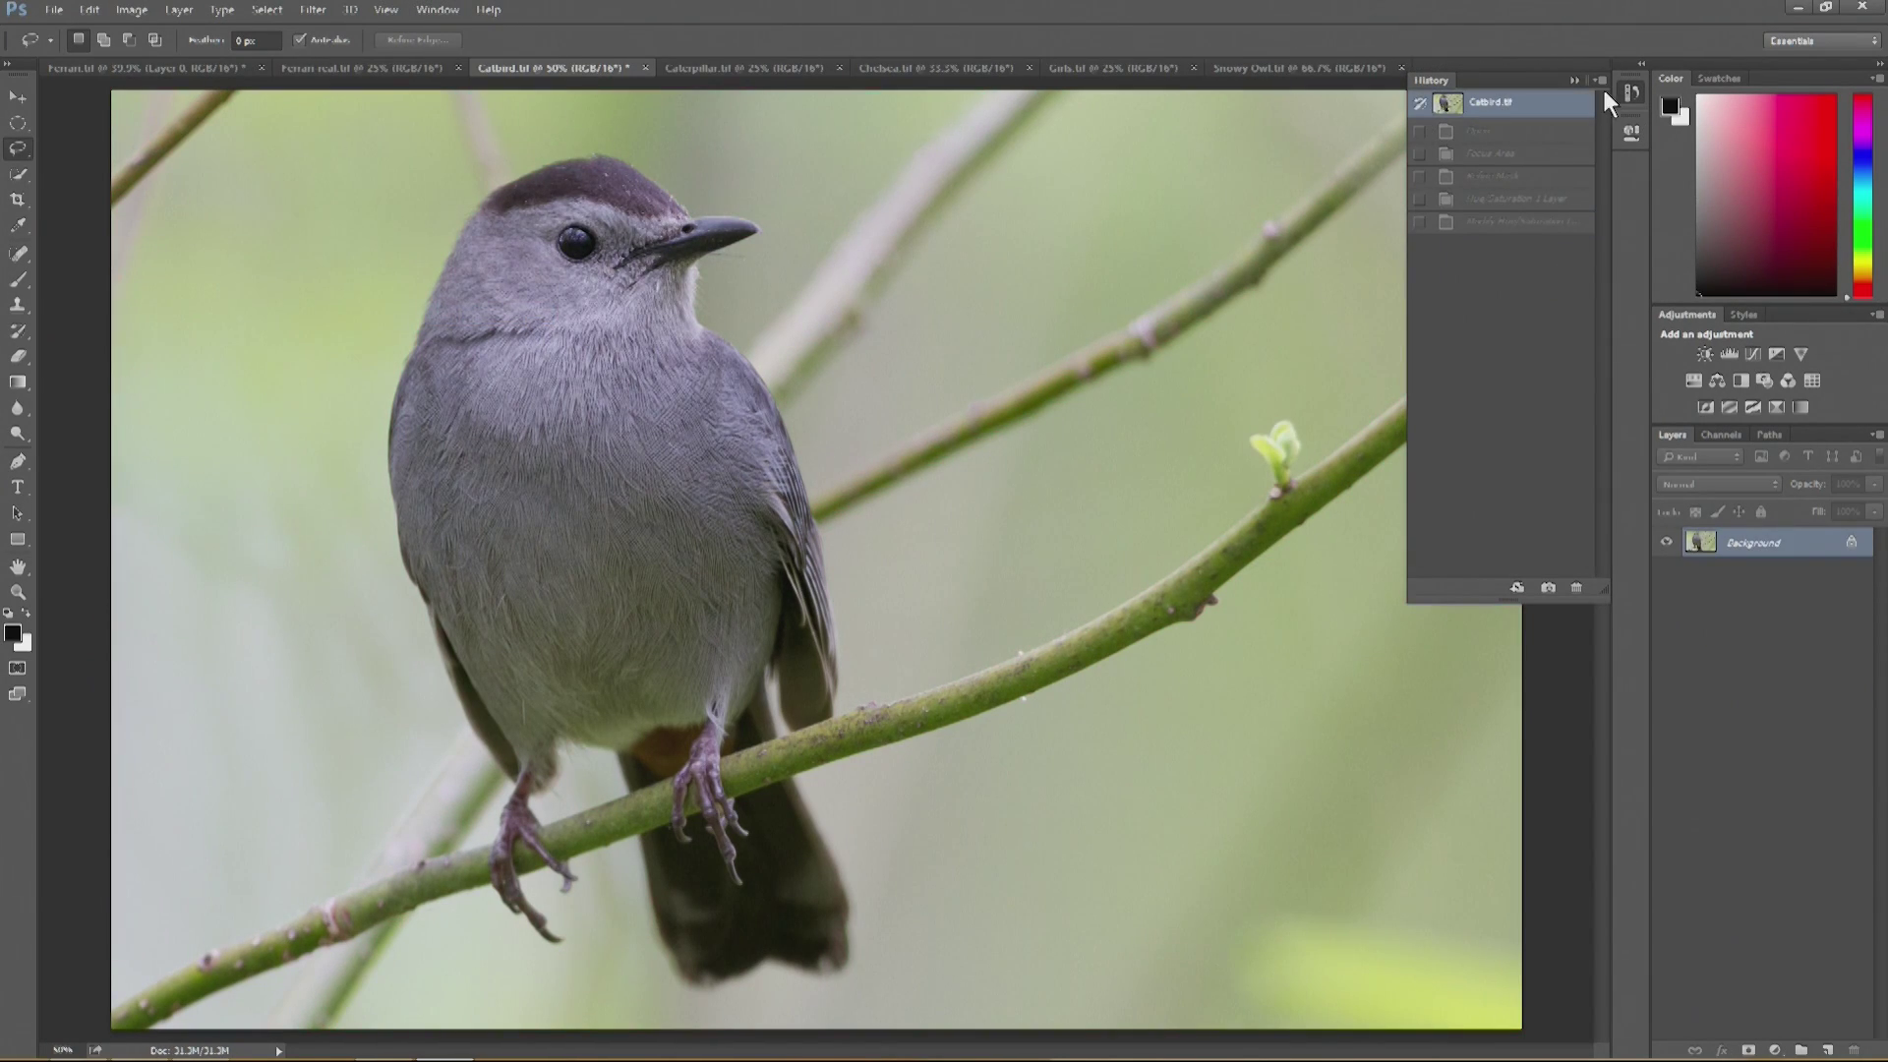
click(1577, 80)
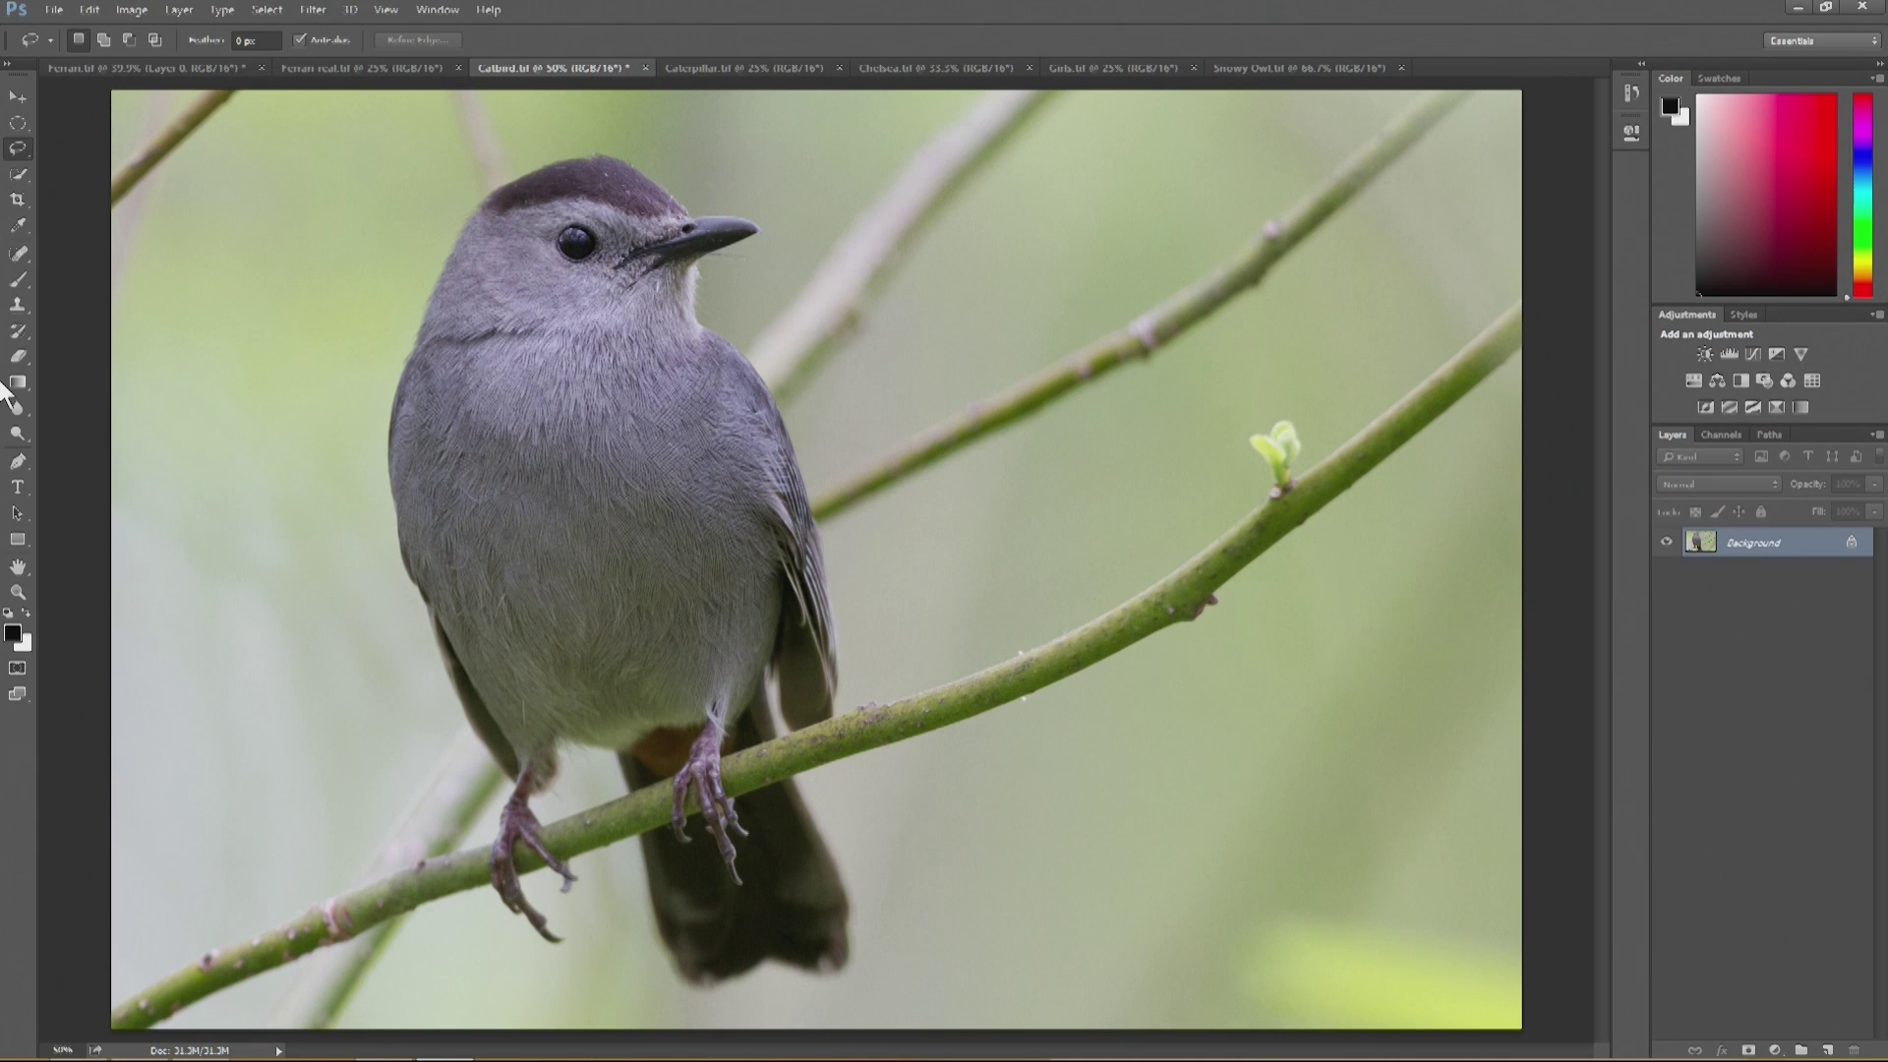
click(32, 151)
click(30, 127)
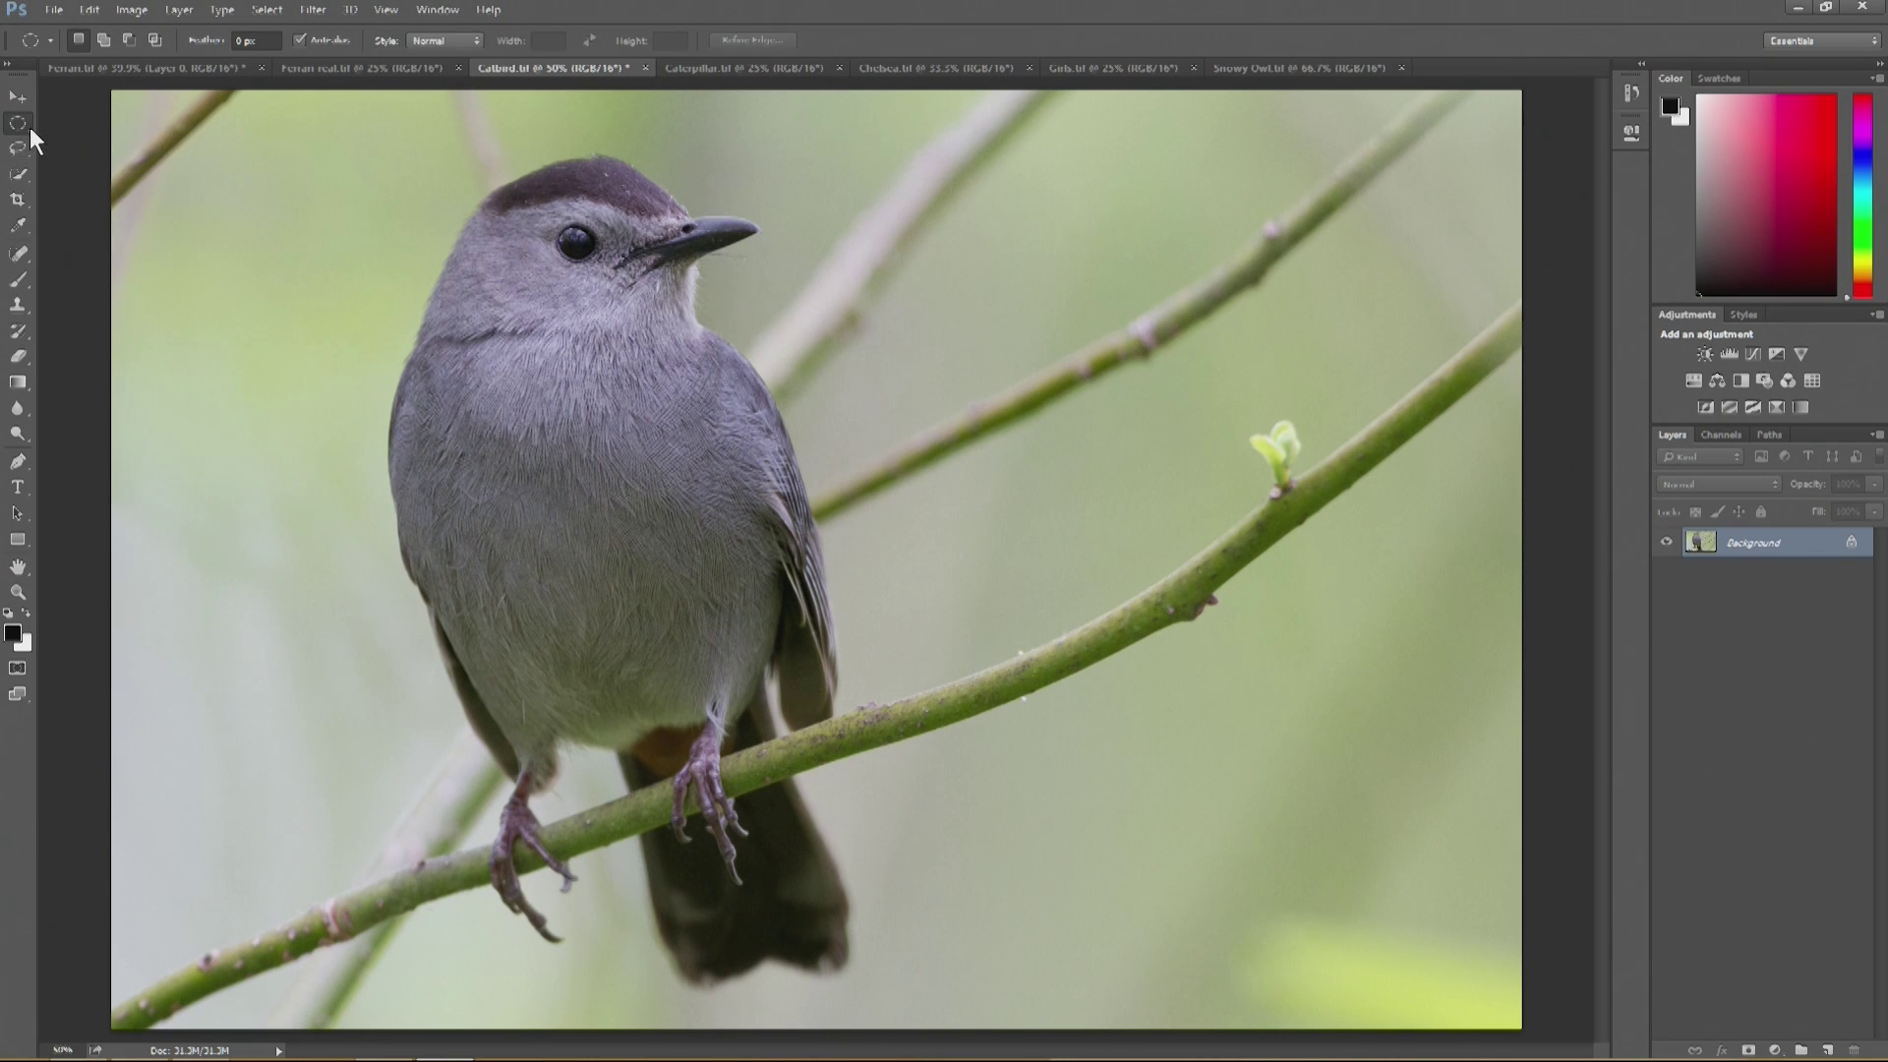
drag(19, 173, 56, 173)
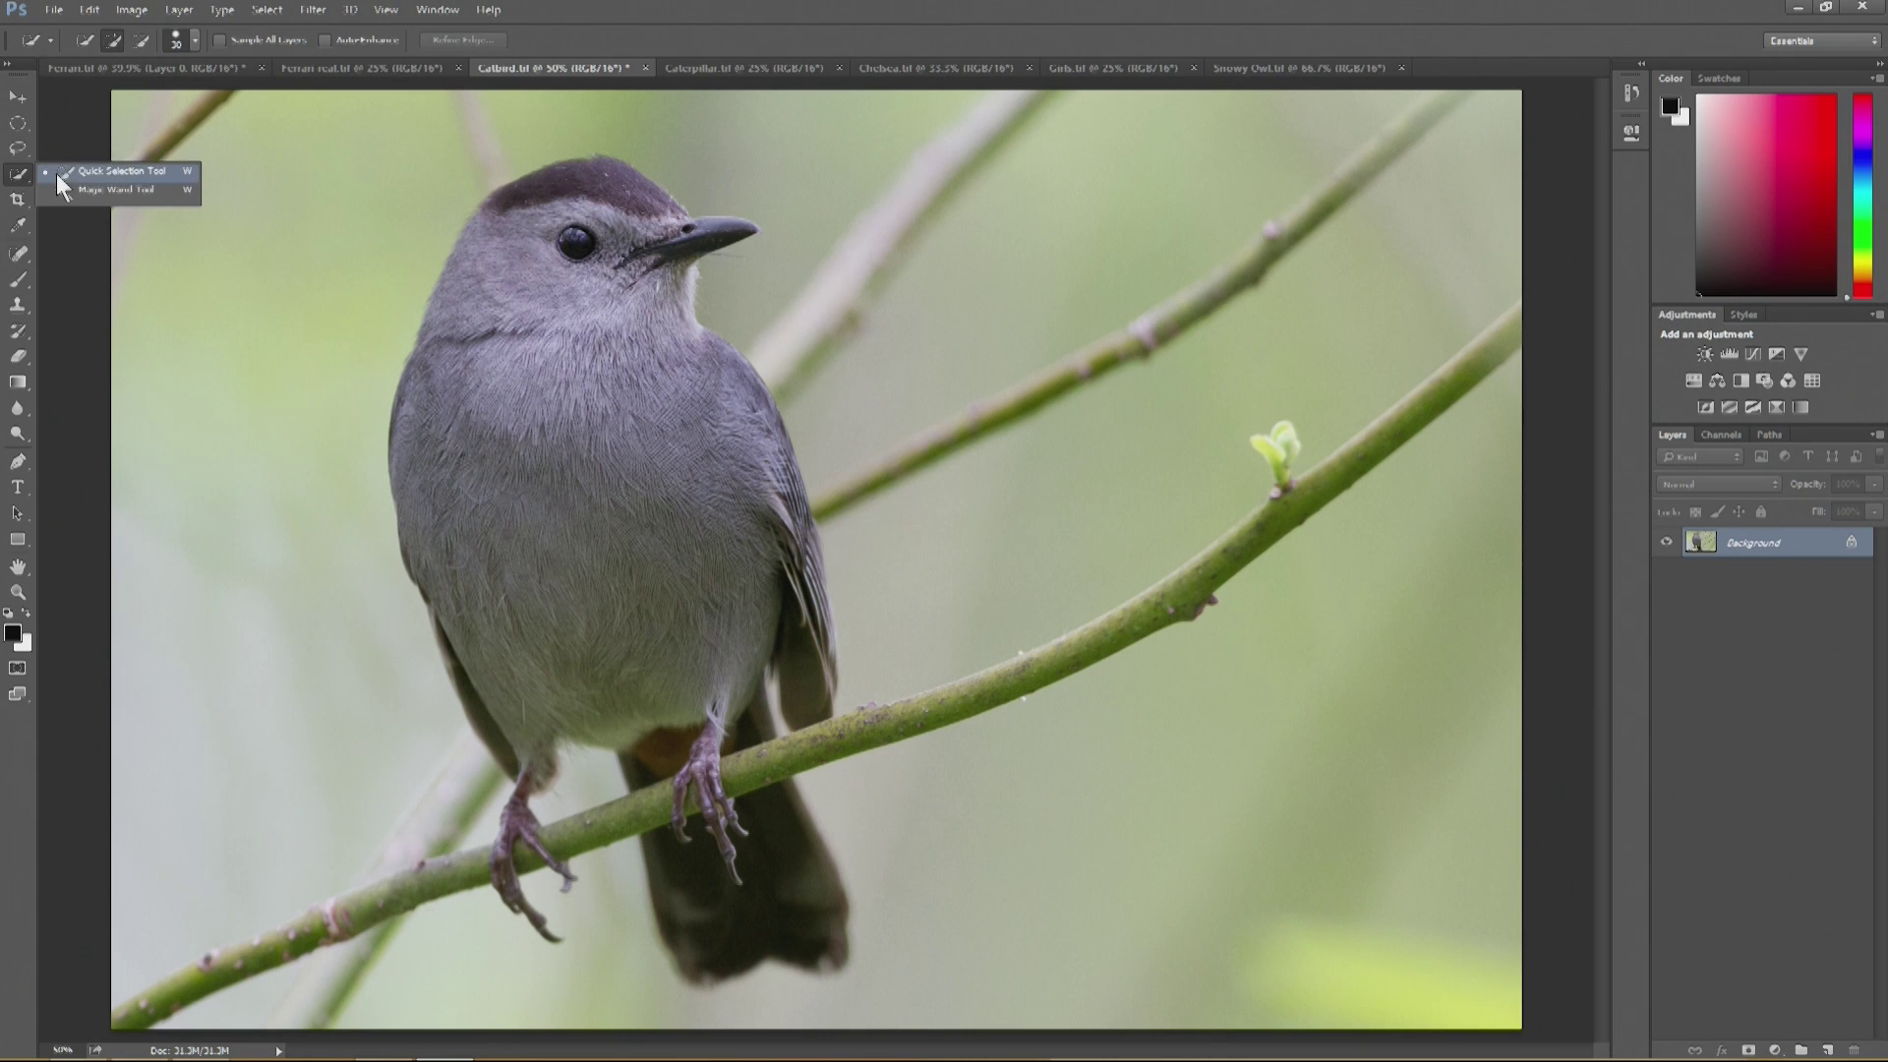
click(84, 173)
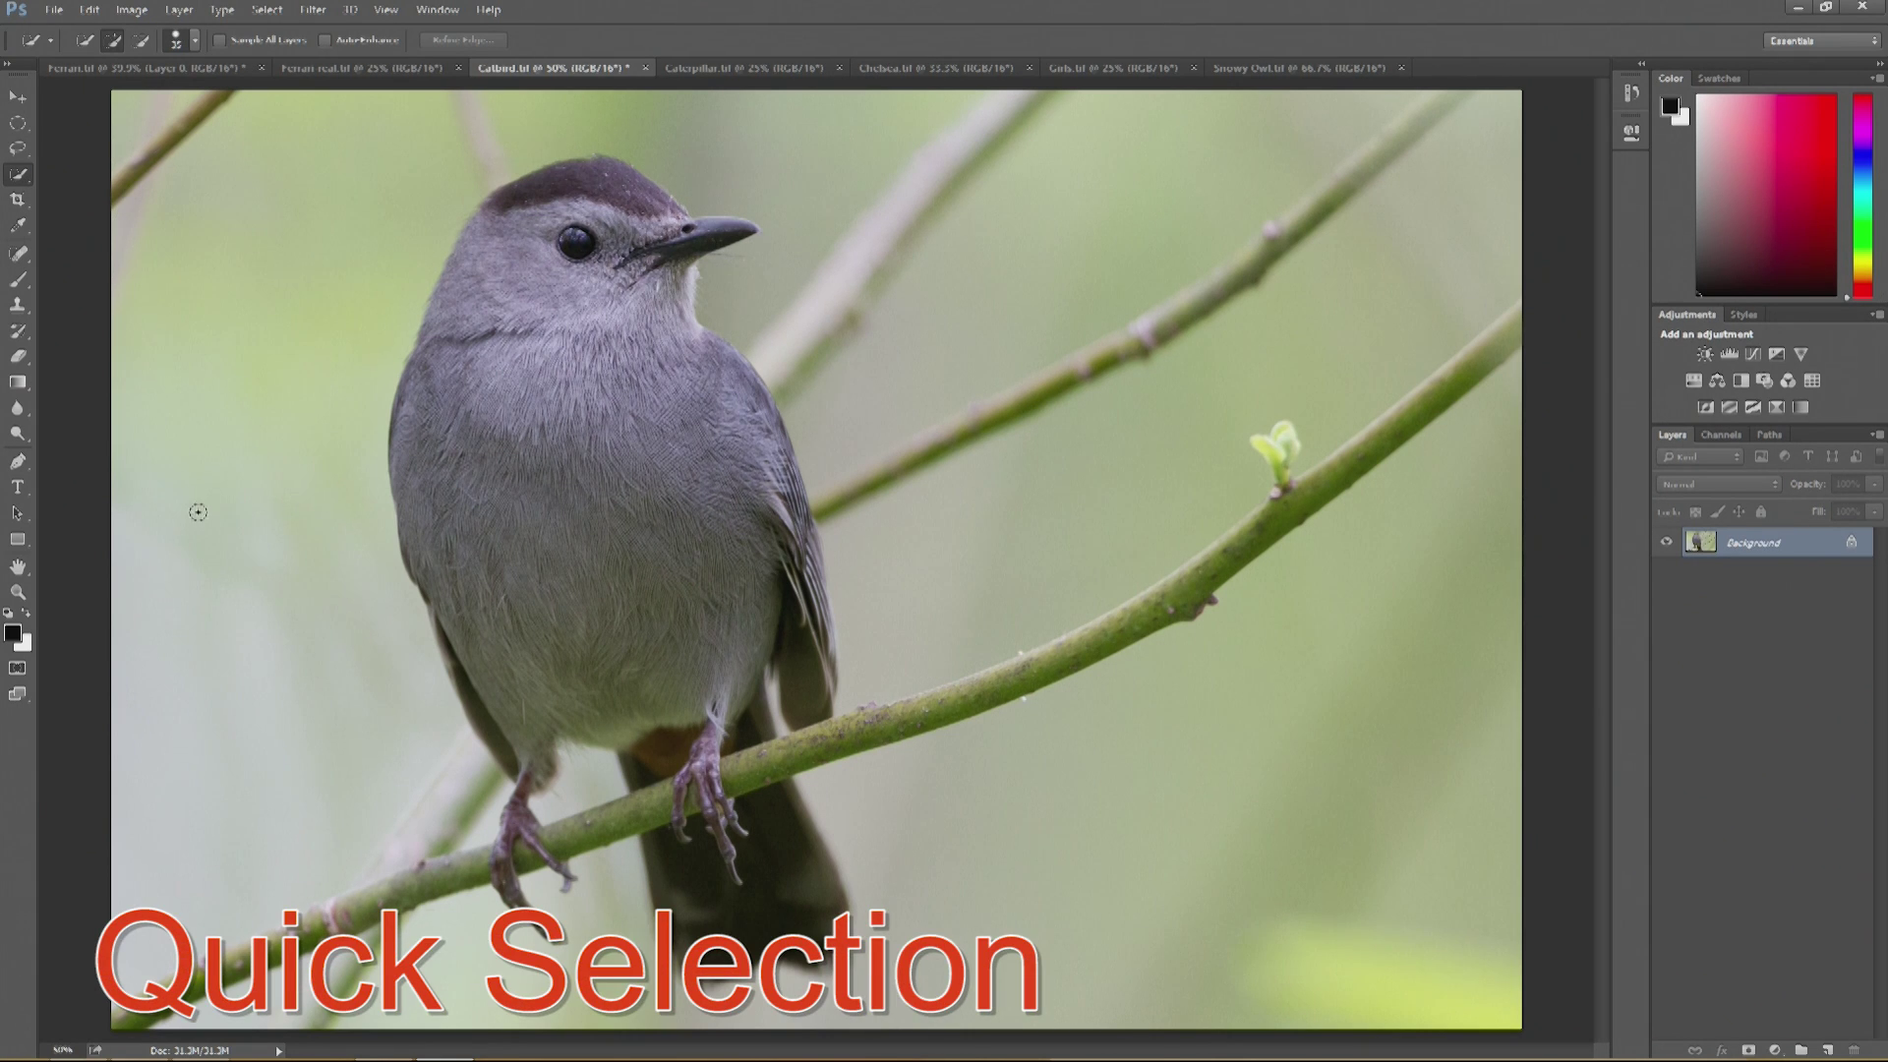
- Quick-select the background left, right and below the bird
key(bracketright)
key(bracketright)
key(bracketright)
key(bracketright)
key(bracketright)
key(bracketright)
key(bracketright)
key(bracketright)
mouse_move(211, 590)
mouse_down()
mouse_move(210, 767)
mouse_move(232, 695)
mouse_move(199, 565)
mouse_move(276, 246)
mouse_up()
key(bracketleft)
key(bracketleft)
key(bracketleft)
key(bracketleft)
key(bracketleft)
key(bracketleft)
key(bracketleft)
key(bracketleft)
mouse_move(683, 125)
mouse_down()
mouse_move(927, 253)
mouse_move(1041, 452)
mouse_move(1028, 527)
mouse_move(1193, 421)
mouse_move(958, 846)
mouse_up()
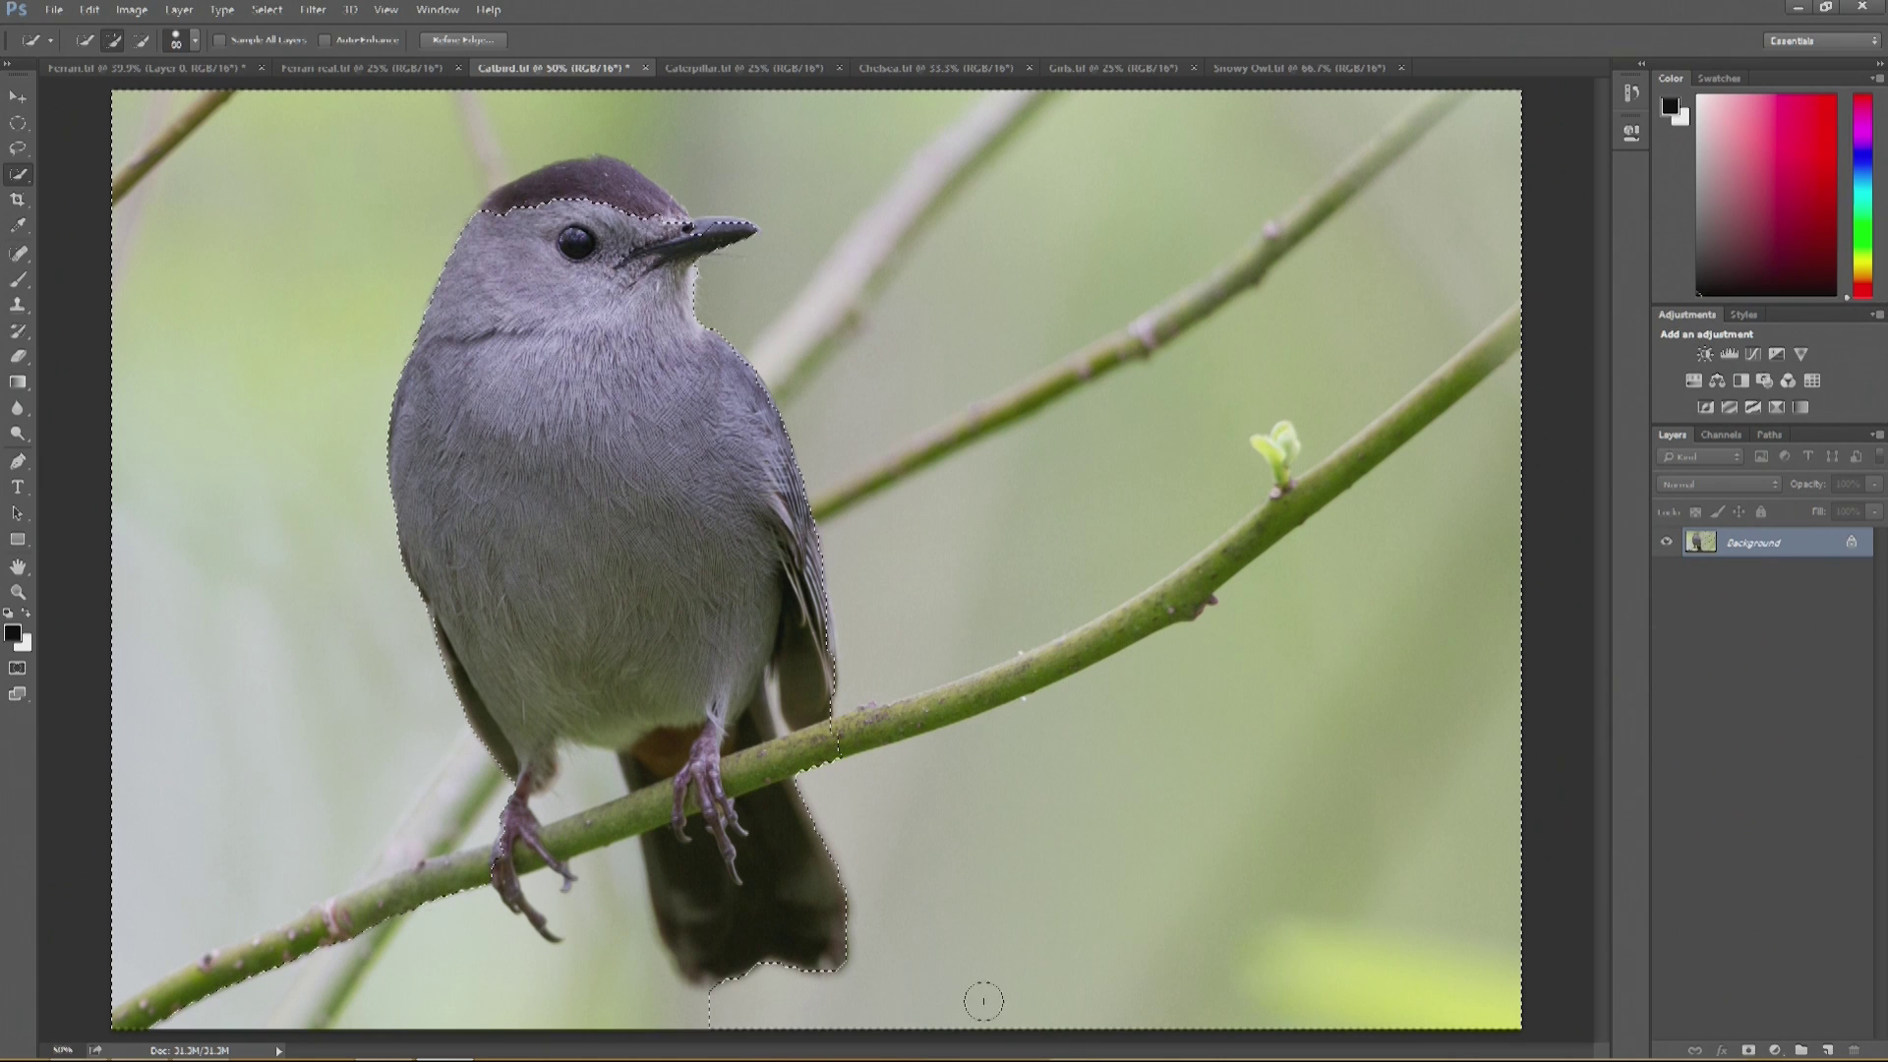
mouse_move(984, 1001)
mouse_down()
mouse_move(774, 1044)
mouse_move(679, 1036)
mouse_move(630, 985)
mouse_move(556, 994)
mouse_move(537, 883)
mouse_move(558, 806)
mouse_move(603, 781)
mouse_move(584, 787)
mouse_move(581, 848)
mouse_move(656, 799)
mouse_up()
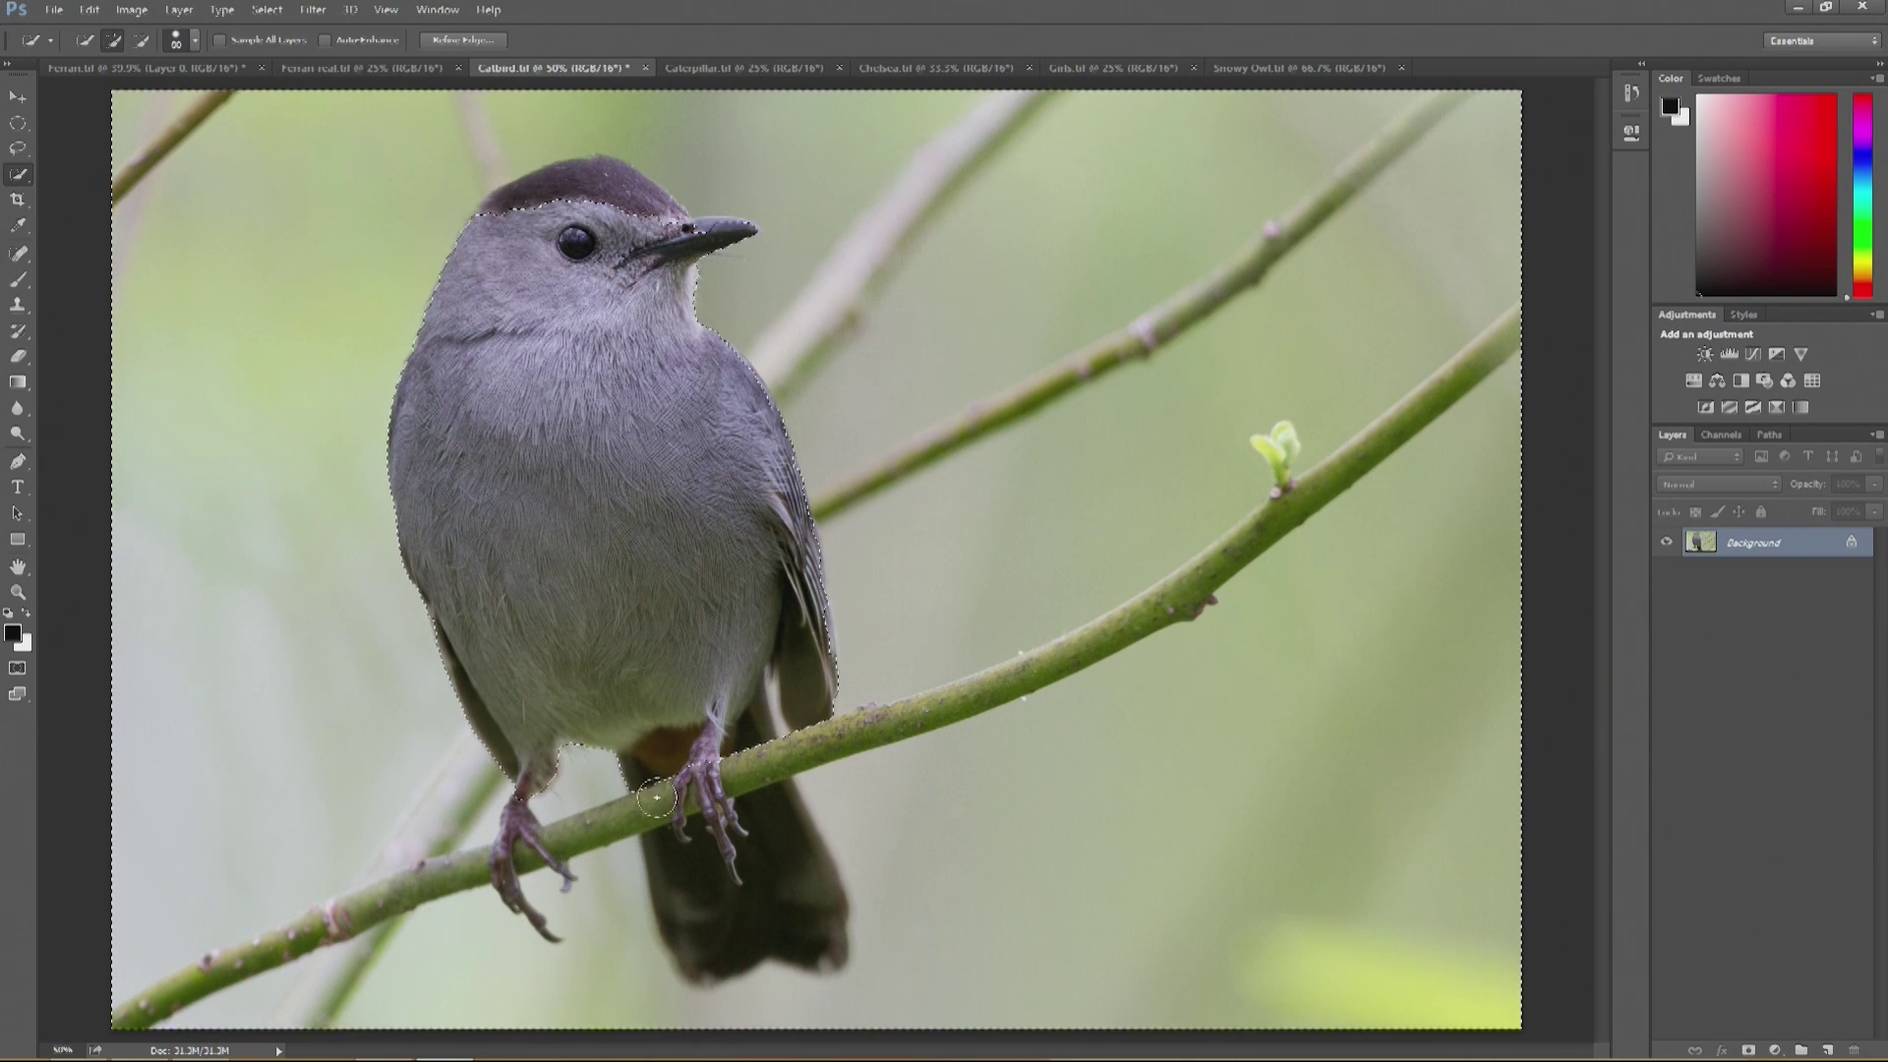
- Subtract the branch and tail from the selection and tidy its edges at the crown and lower-left branch
key(alt)
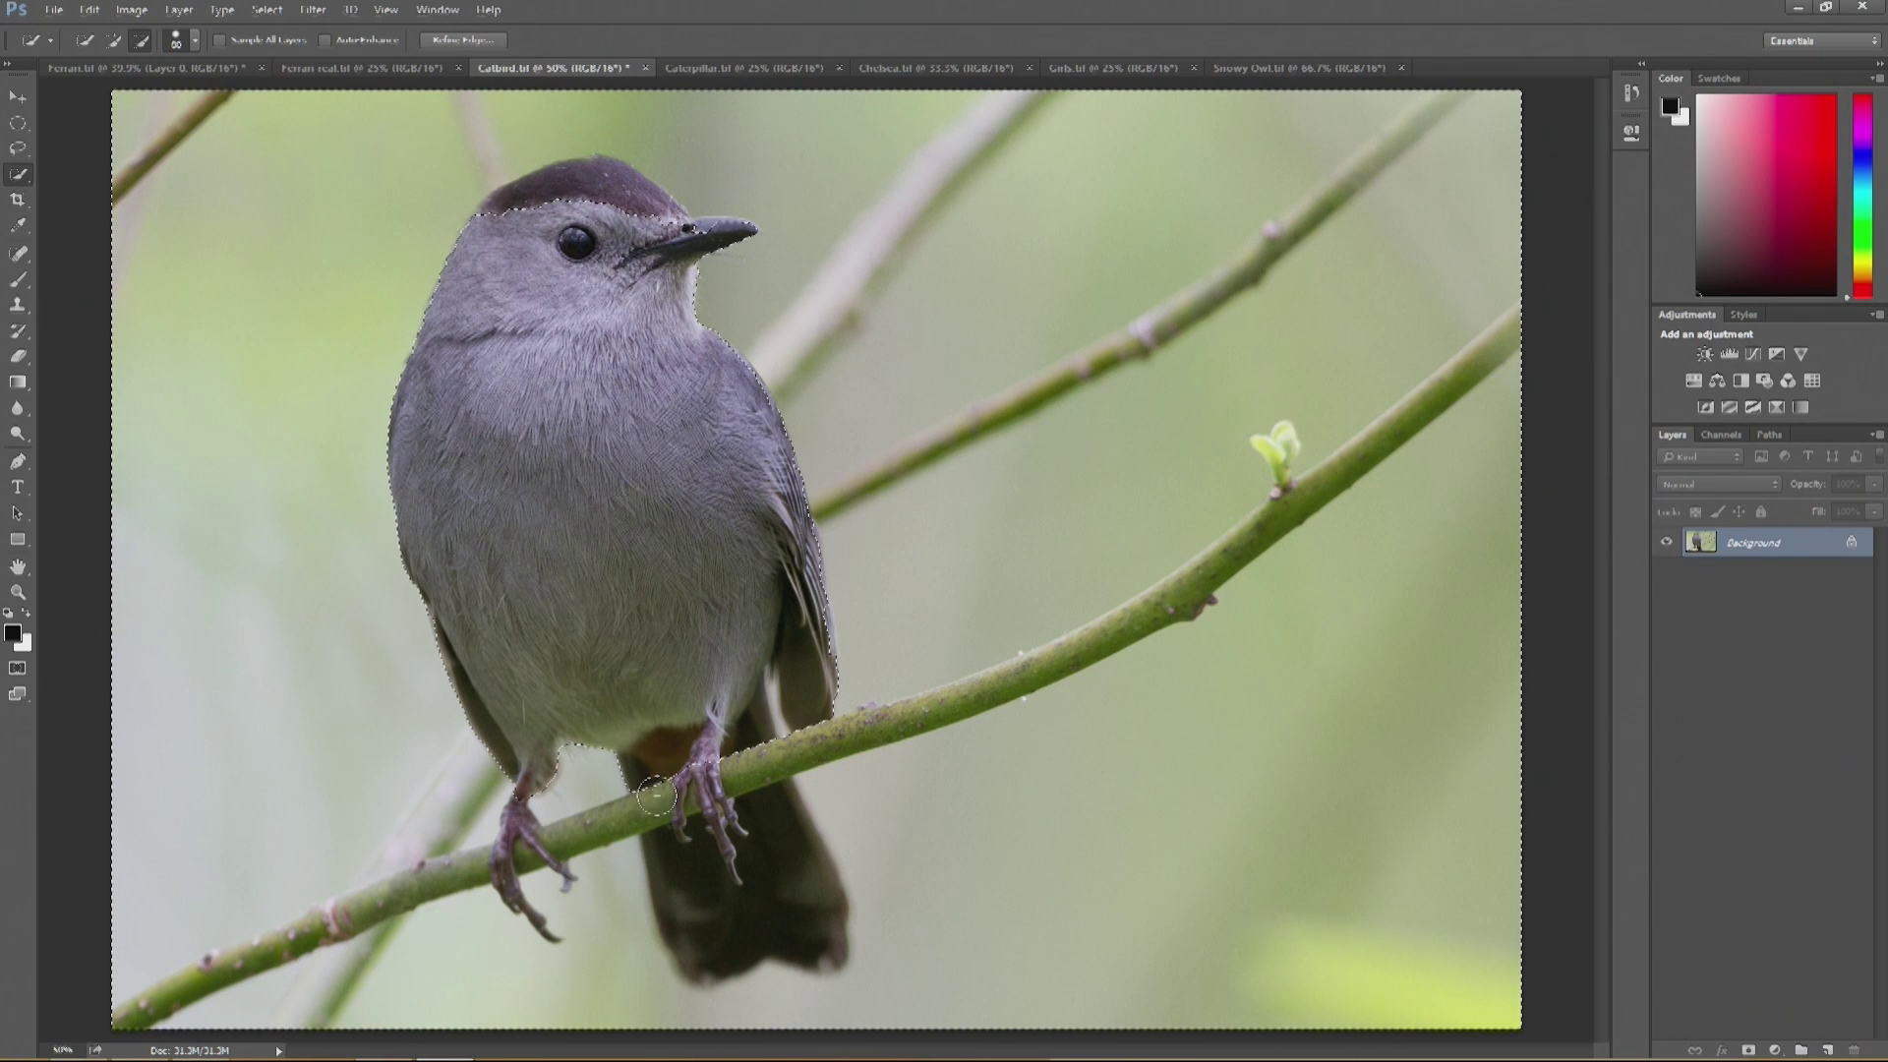
mouse_move(656, 799)
mouse_down()
mouse_move(700, 897)
mouse_move(735, 893)
mouse_move(750, 706)
mouse_move(829, 740)
mouse_move(870, 729)
mouse_up()
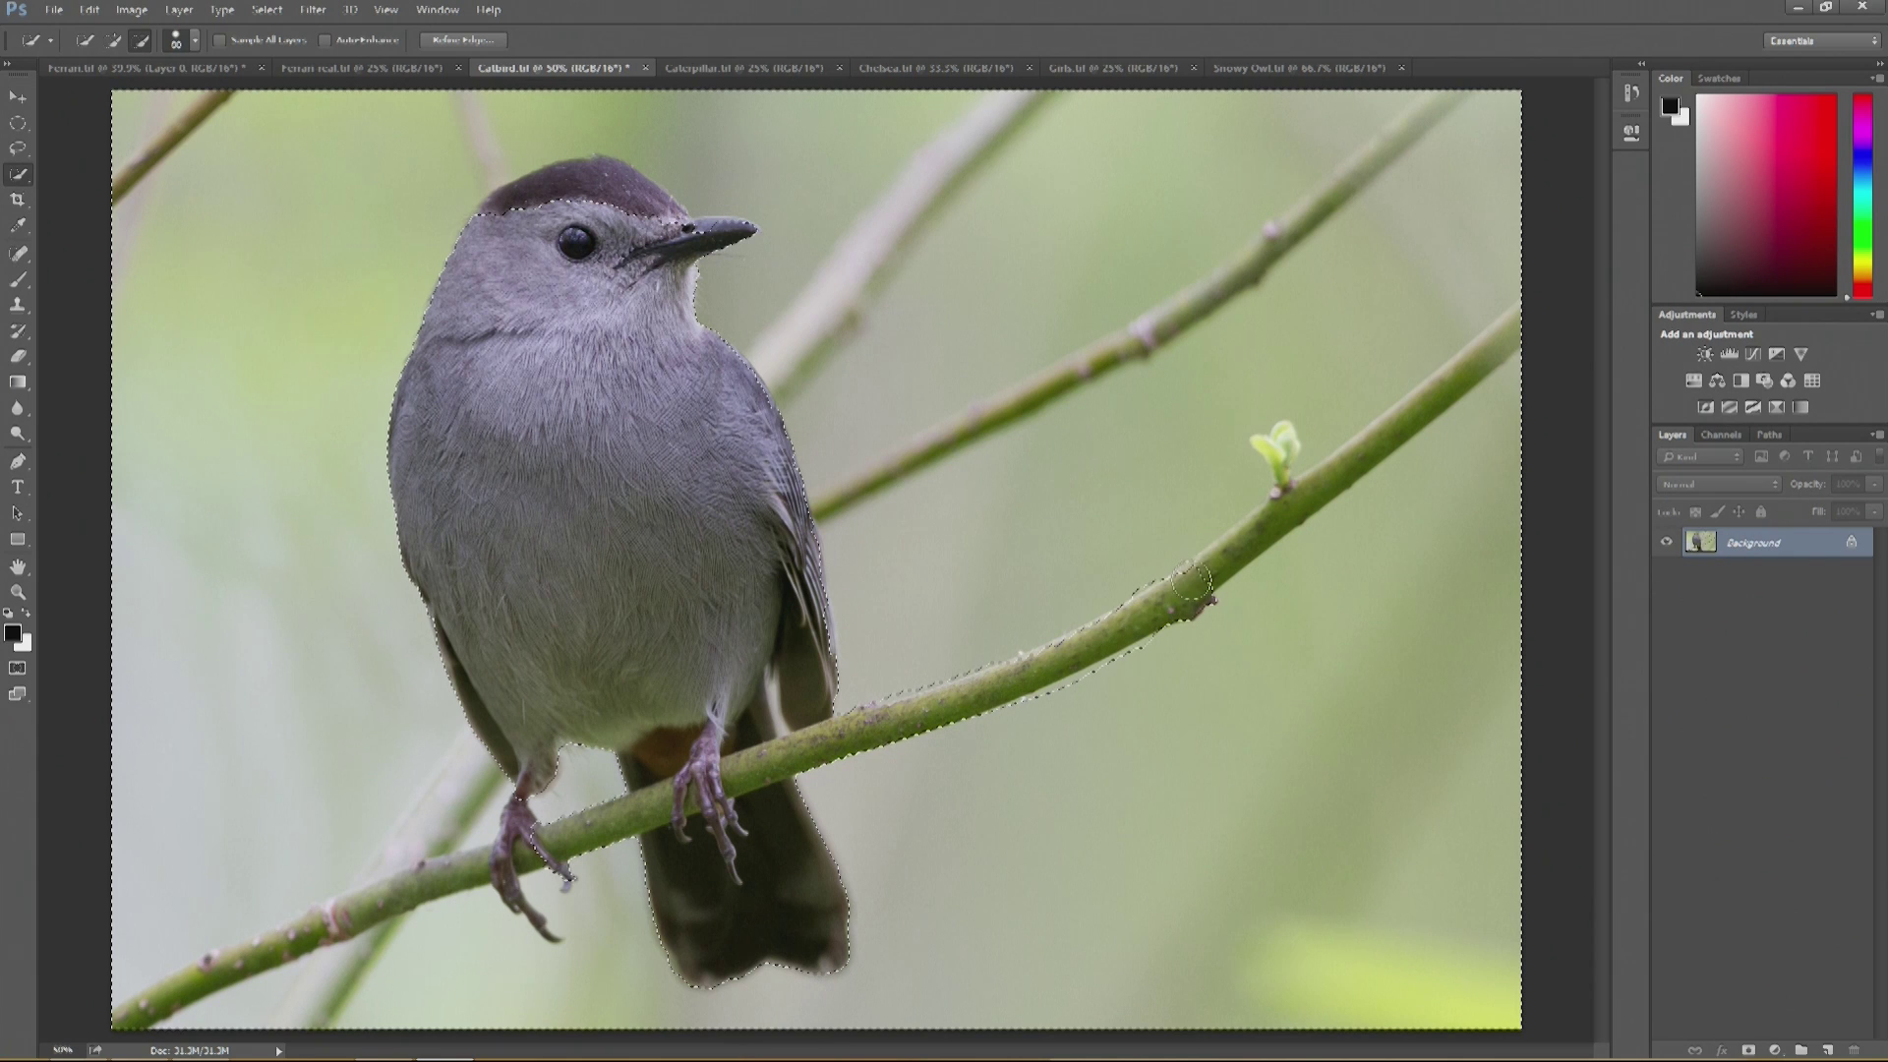
mouse_move(1281, 501)
mouse_down()
mouse_move(1486, 332)
mouse_move(1451, 371)
mouse_move(1418, 338)
mouse_move(1176, 546)
mouse_move(1282, 454)
mouse_up()
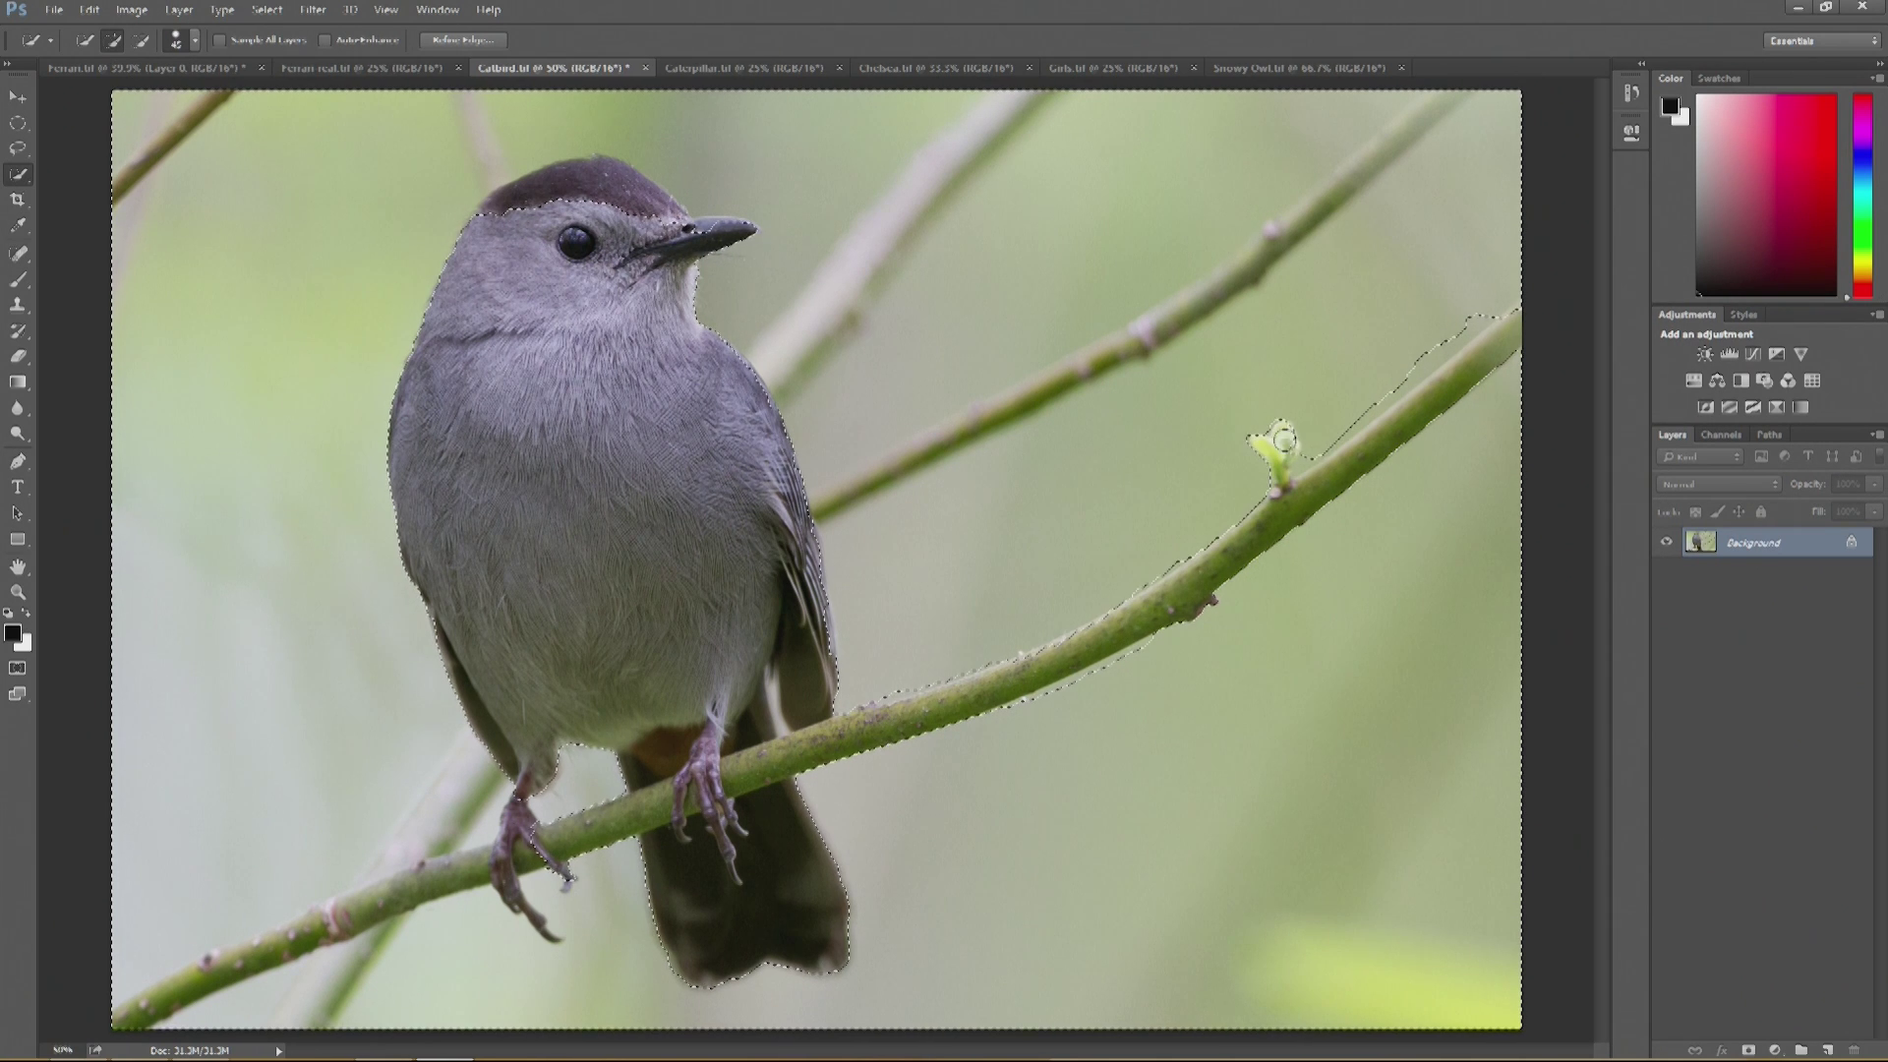
mouse_move(492, 212)
mouse_down()
mouse_move(551, 187)
mouse_move(598, 196)
mouse_up()
drag(433, 871, 137, 1005)
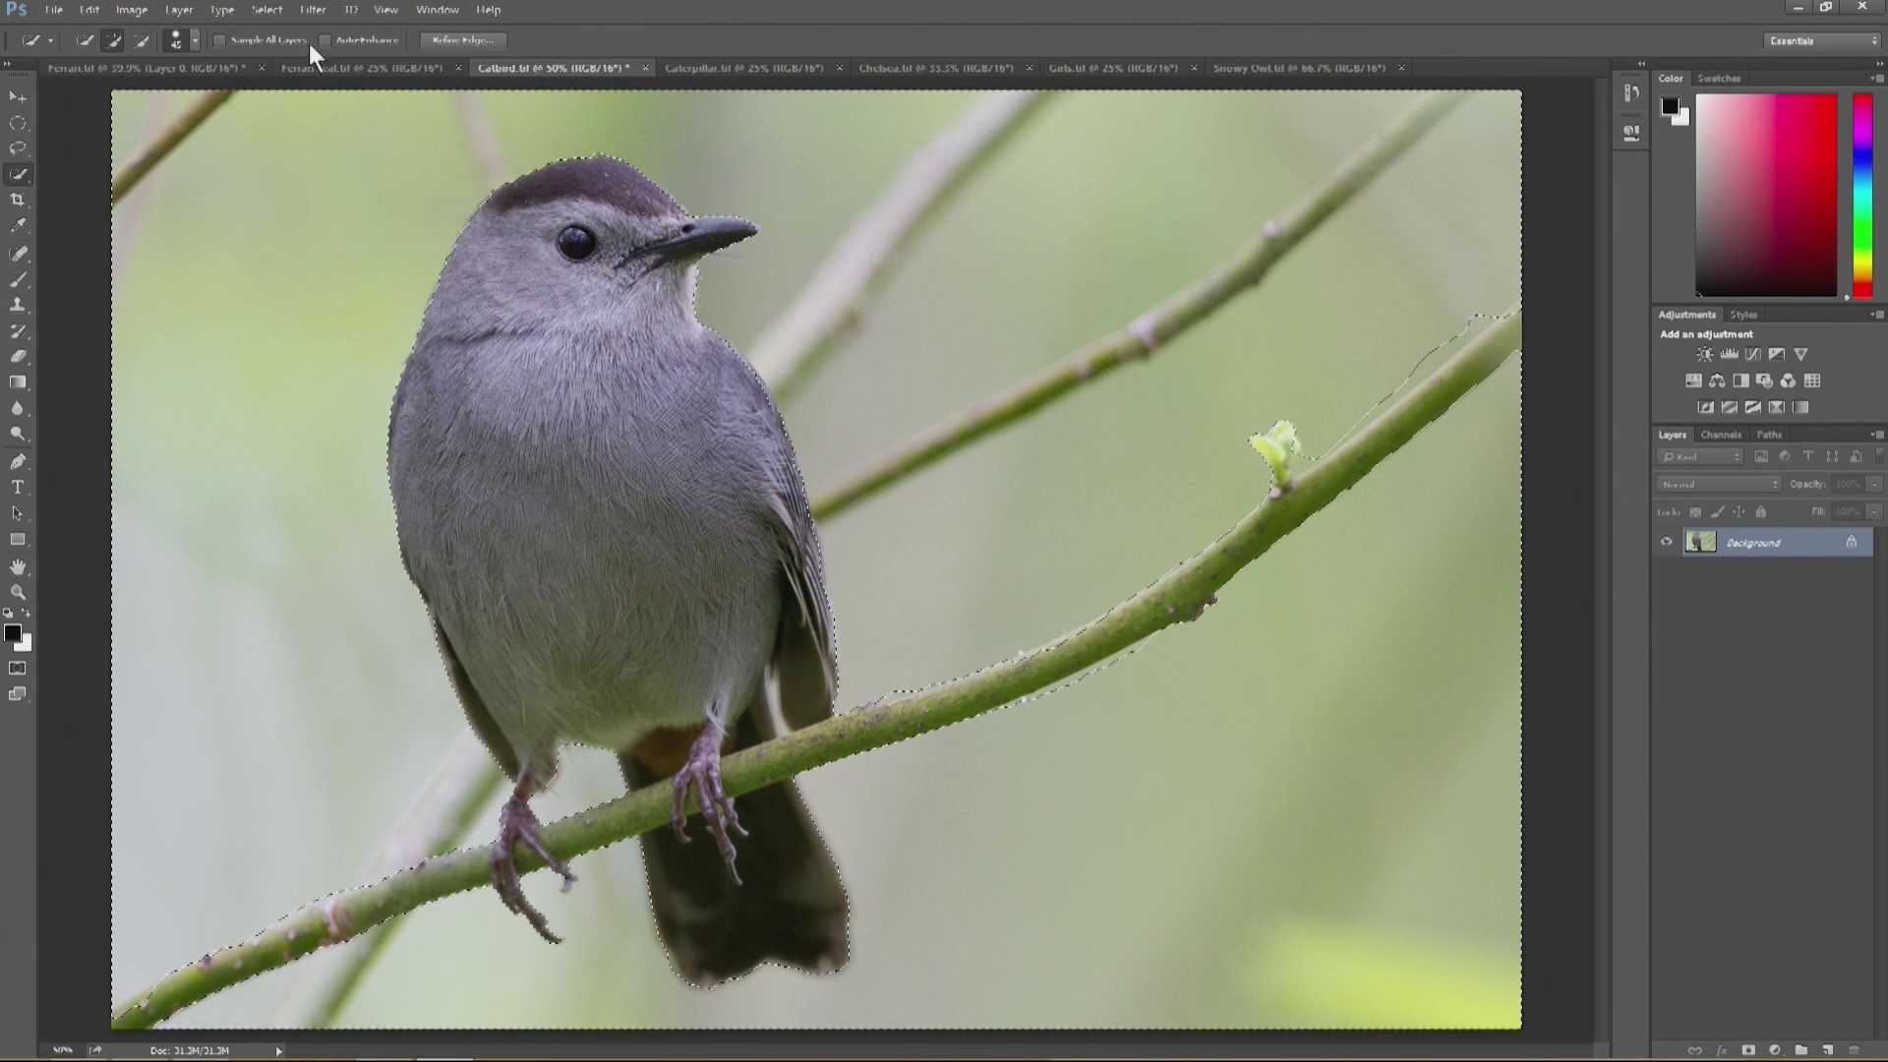
click(266, 9)
mouse_move(229, 13)
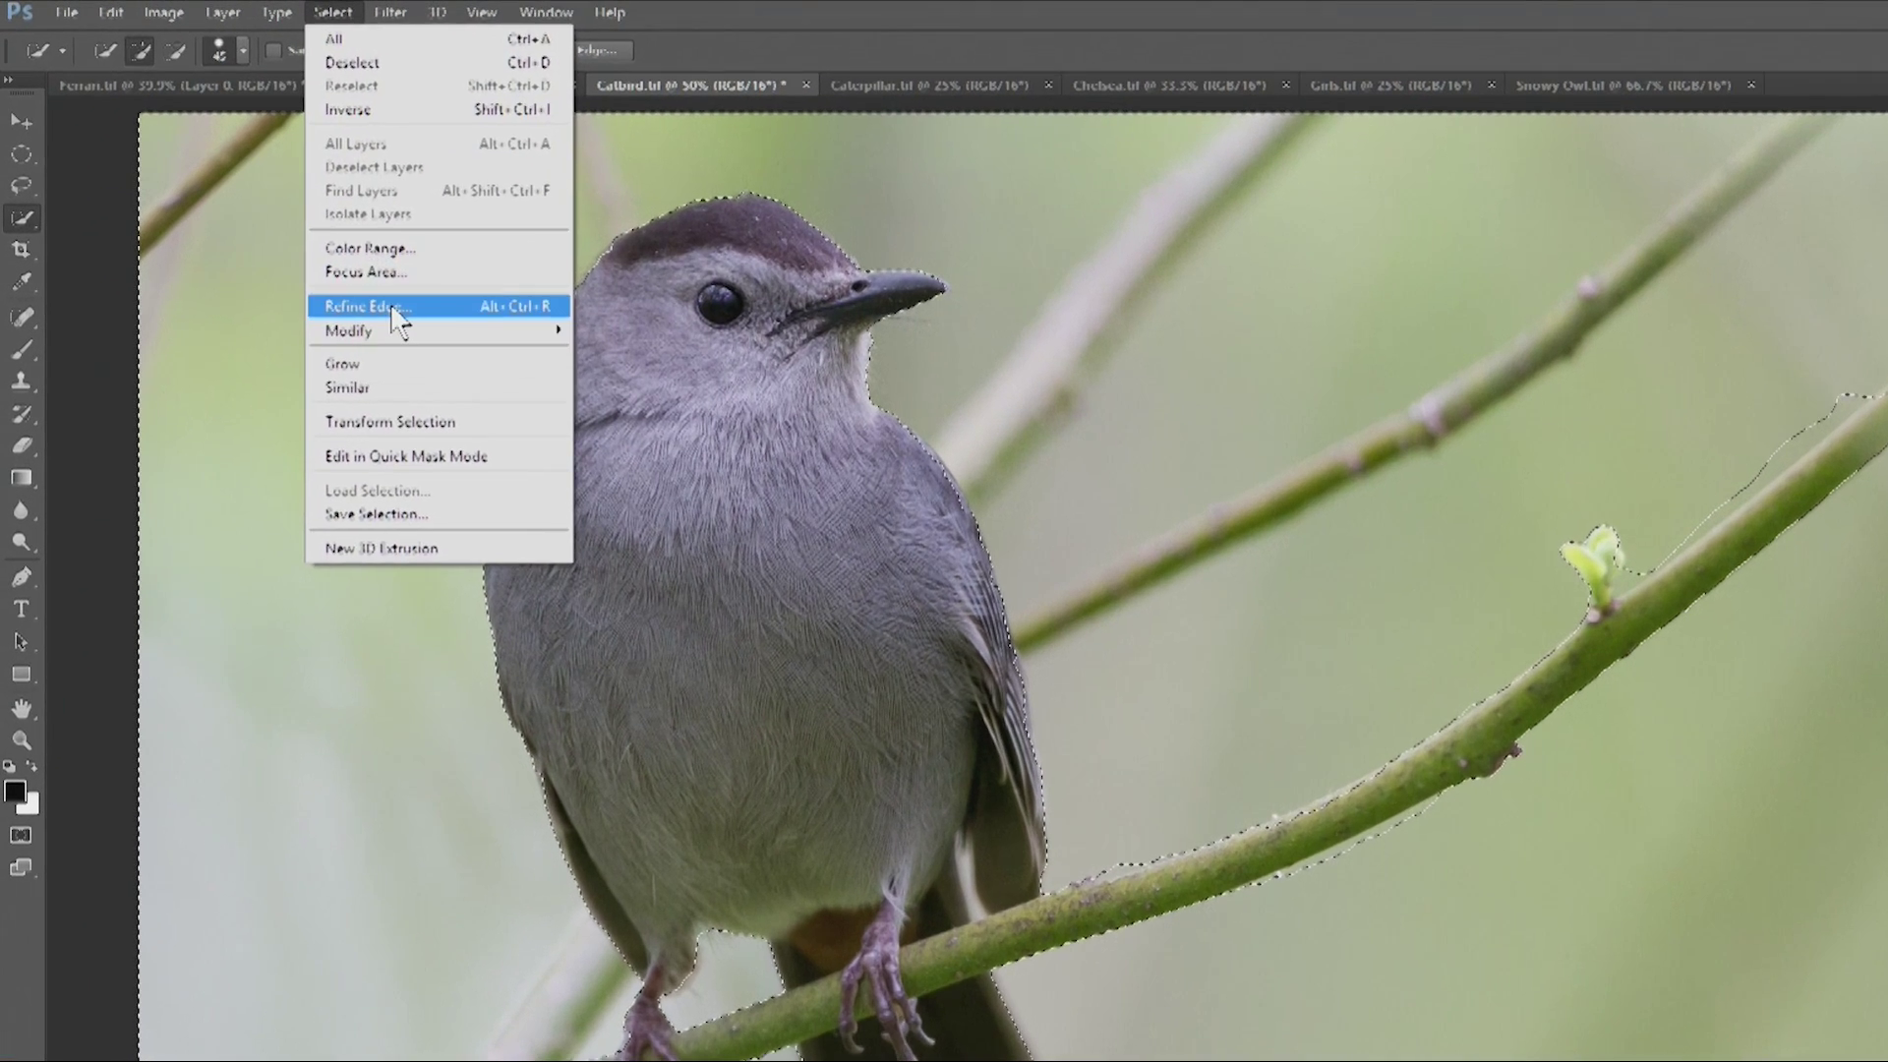
- Refine the selection edge with a wider Smart Radius, output to New Layer with Layer Mask
click(295, 245)
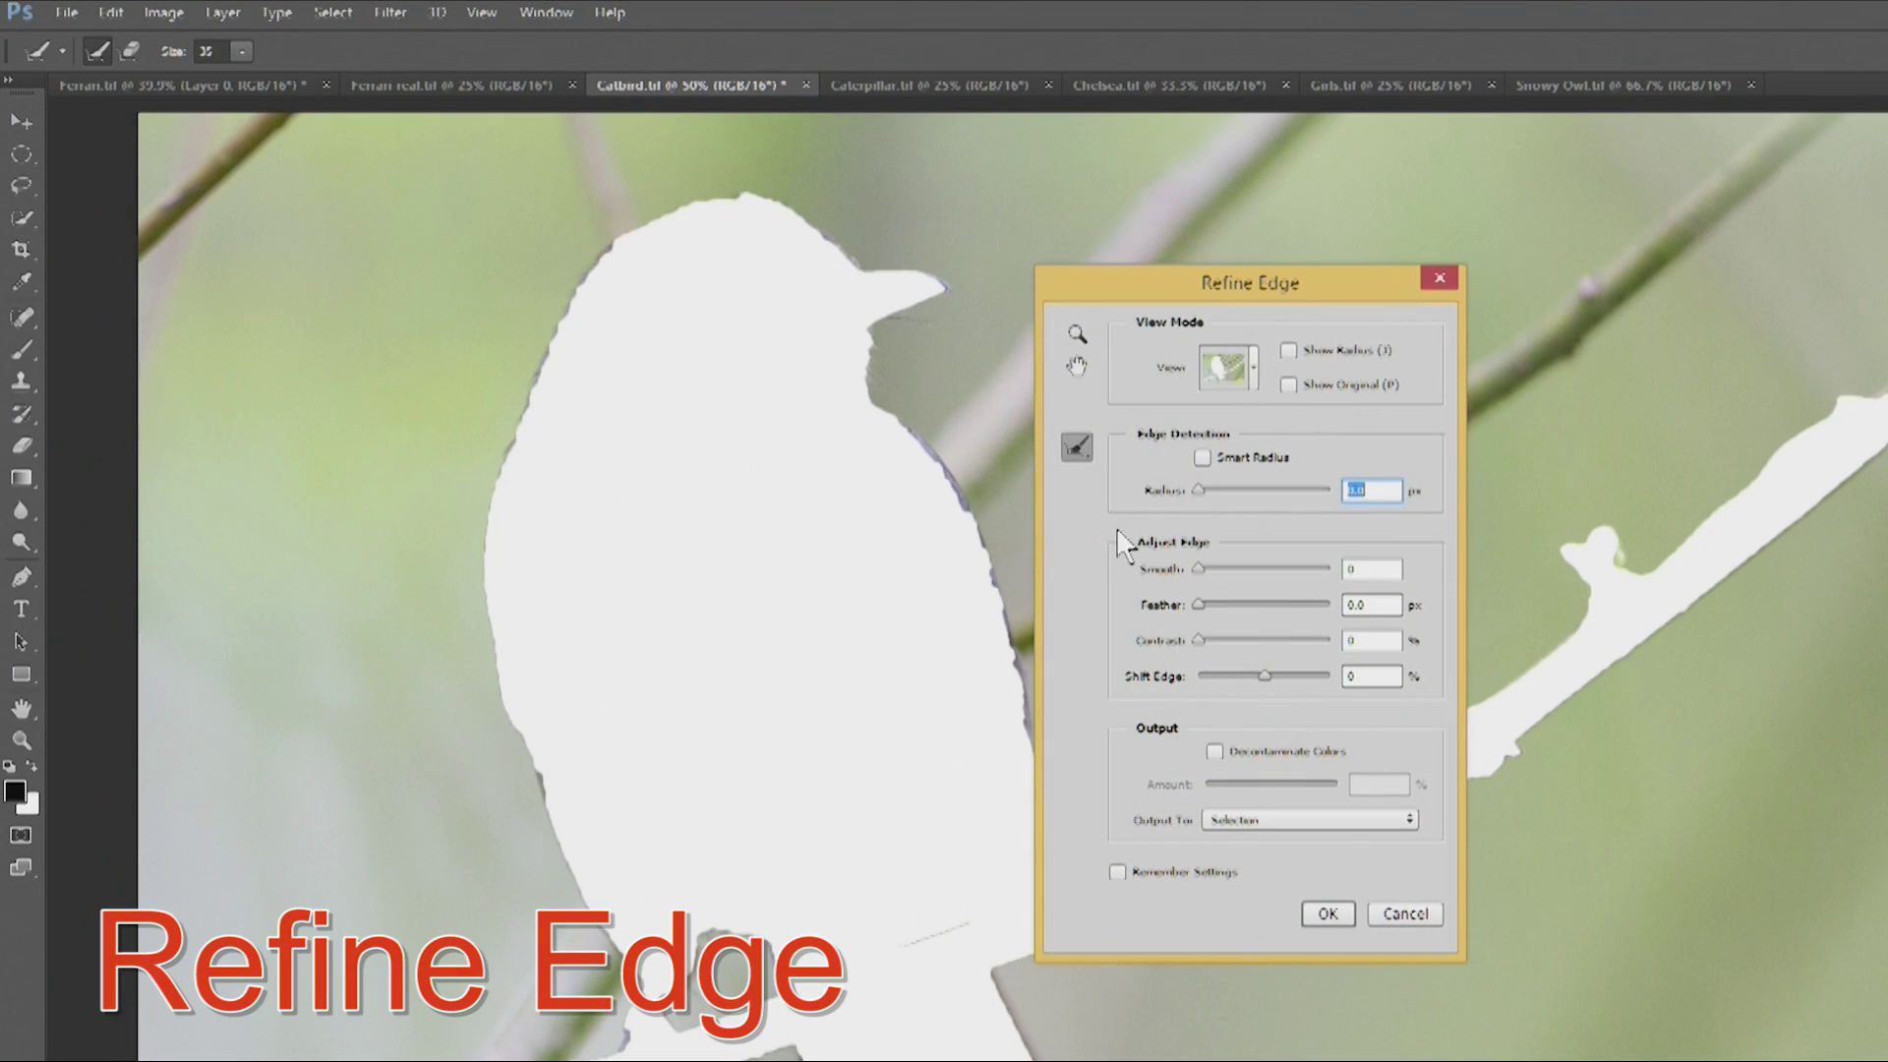
click(1203, 457)
drag(1200, 490, 1248, 490)
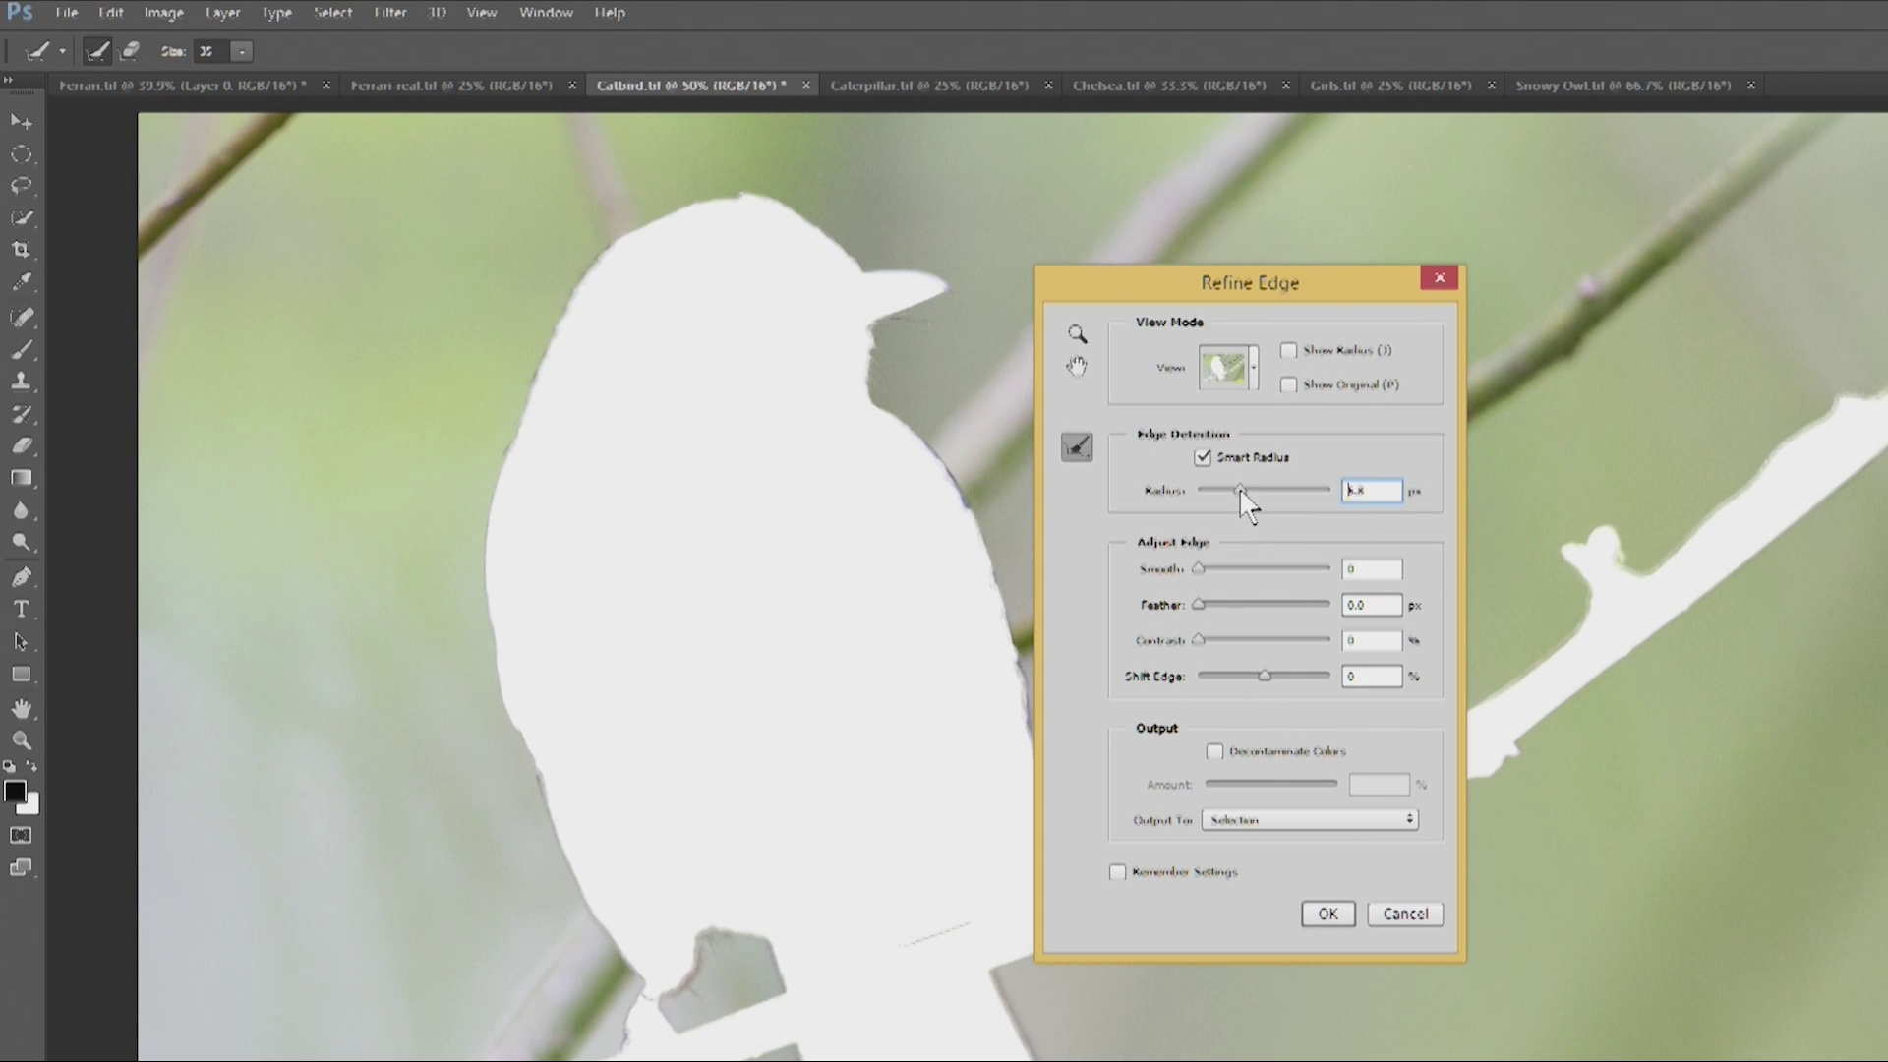
mouse_move(1235, 489)
mouse_down()
mouse_move(1283, 493)
mouse_move(1262, 494)
mouse_up()
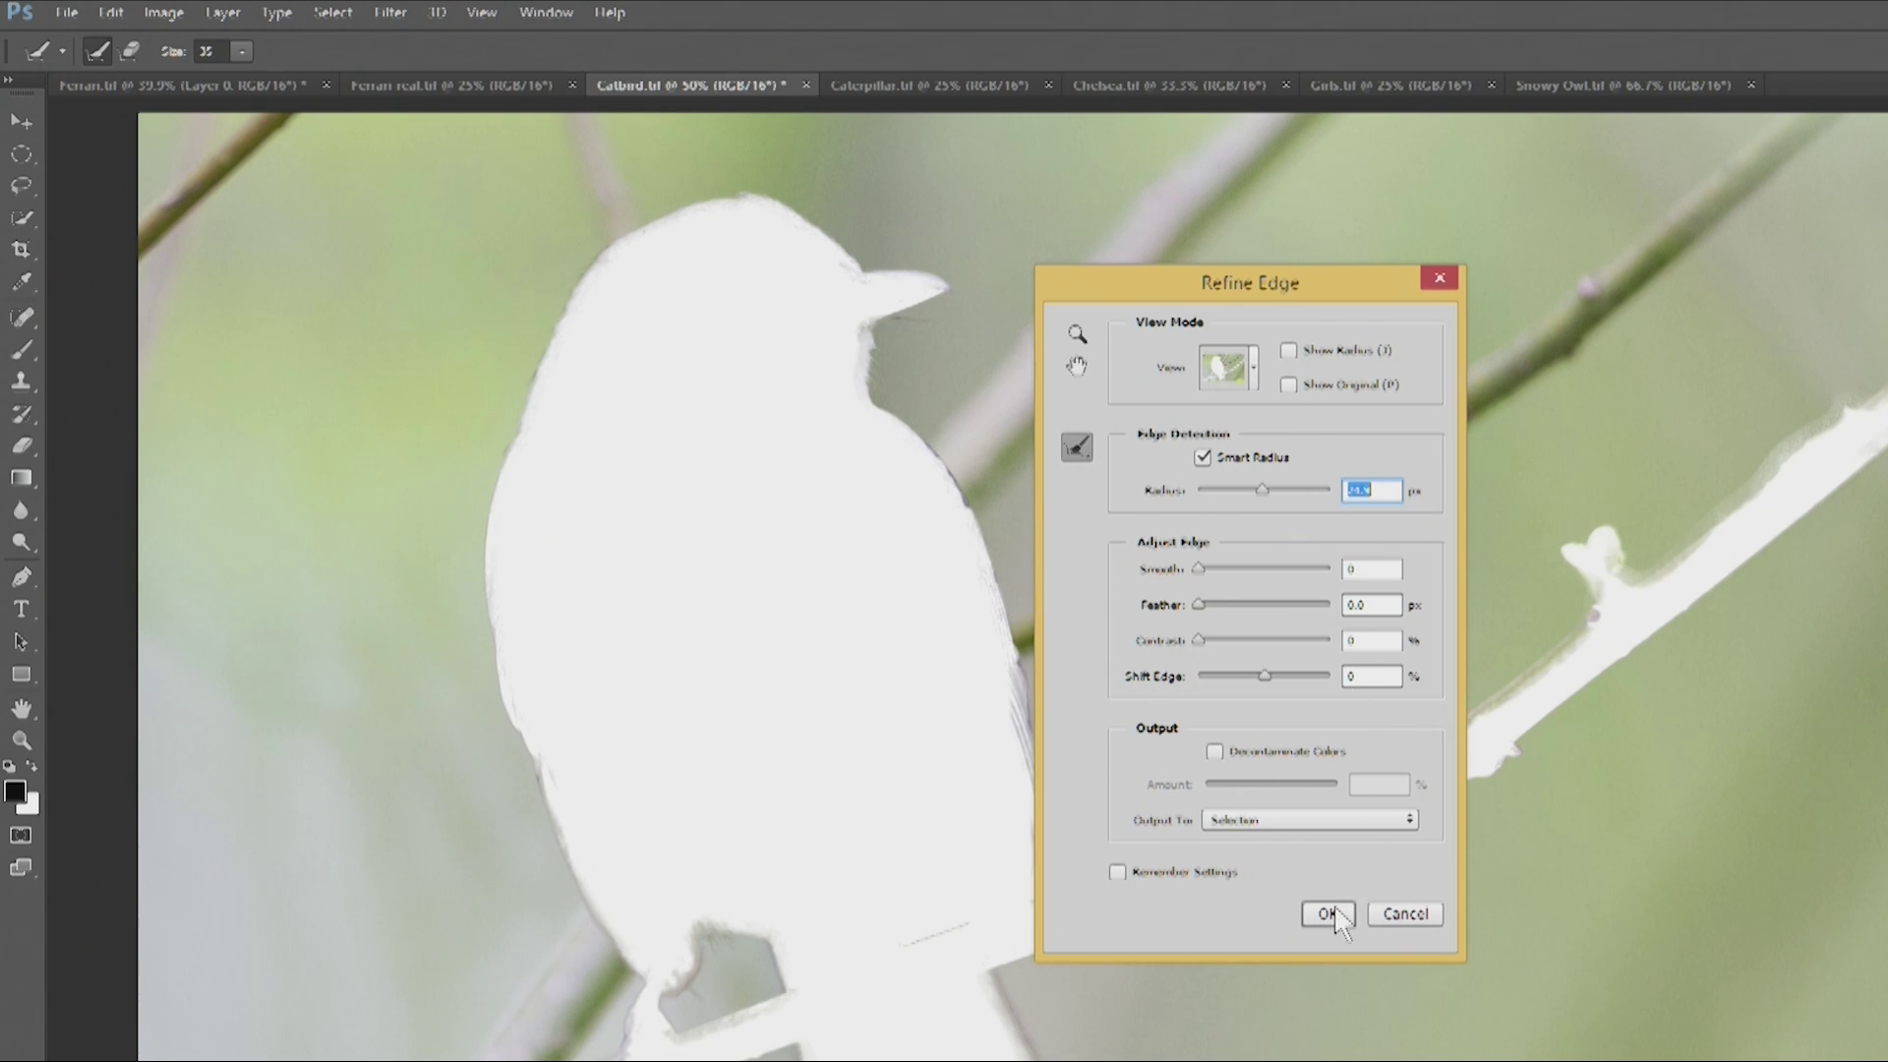
click(1308, 819)
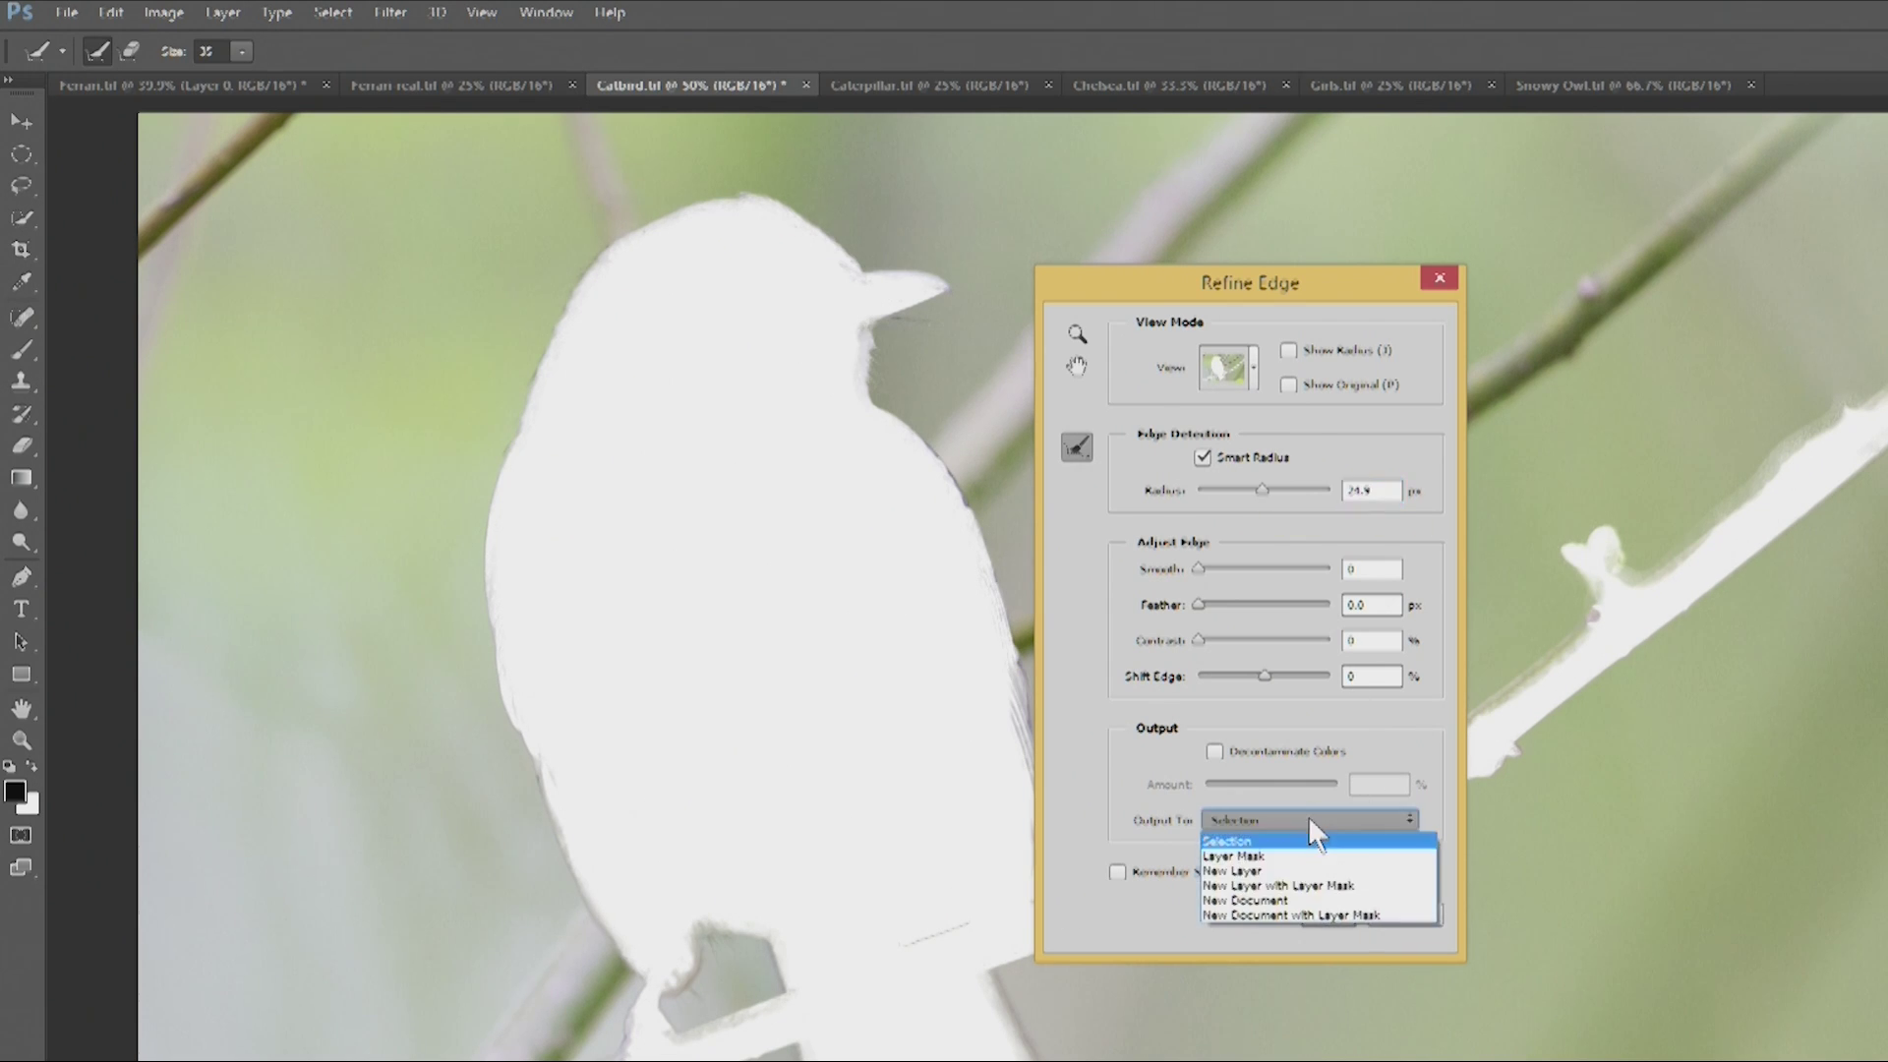
click(1337, 887)
click(1352, 927)
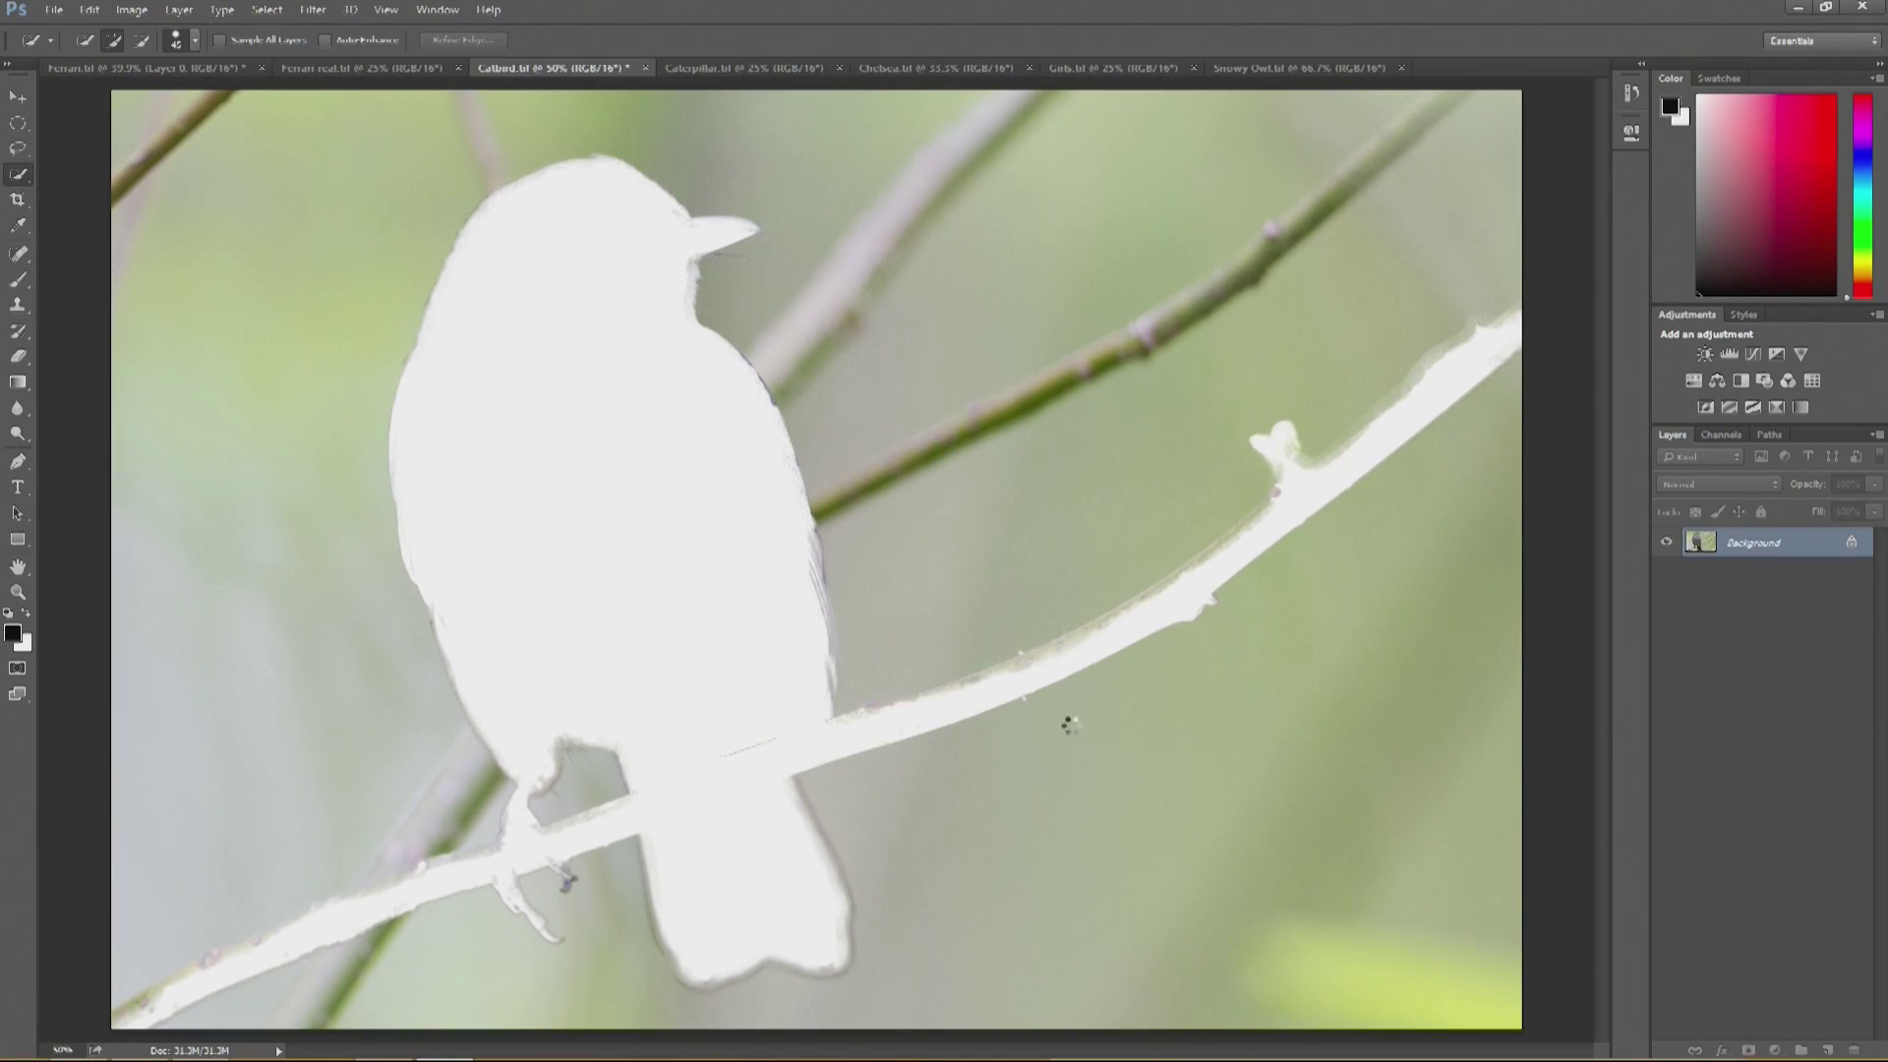
- Toggle the Background layer's visibility to compare the cutout, leaving it hidden
click(1667, 572)
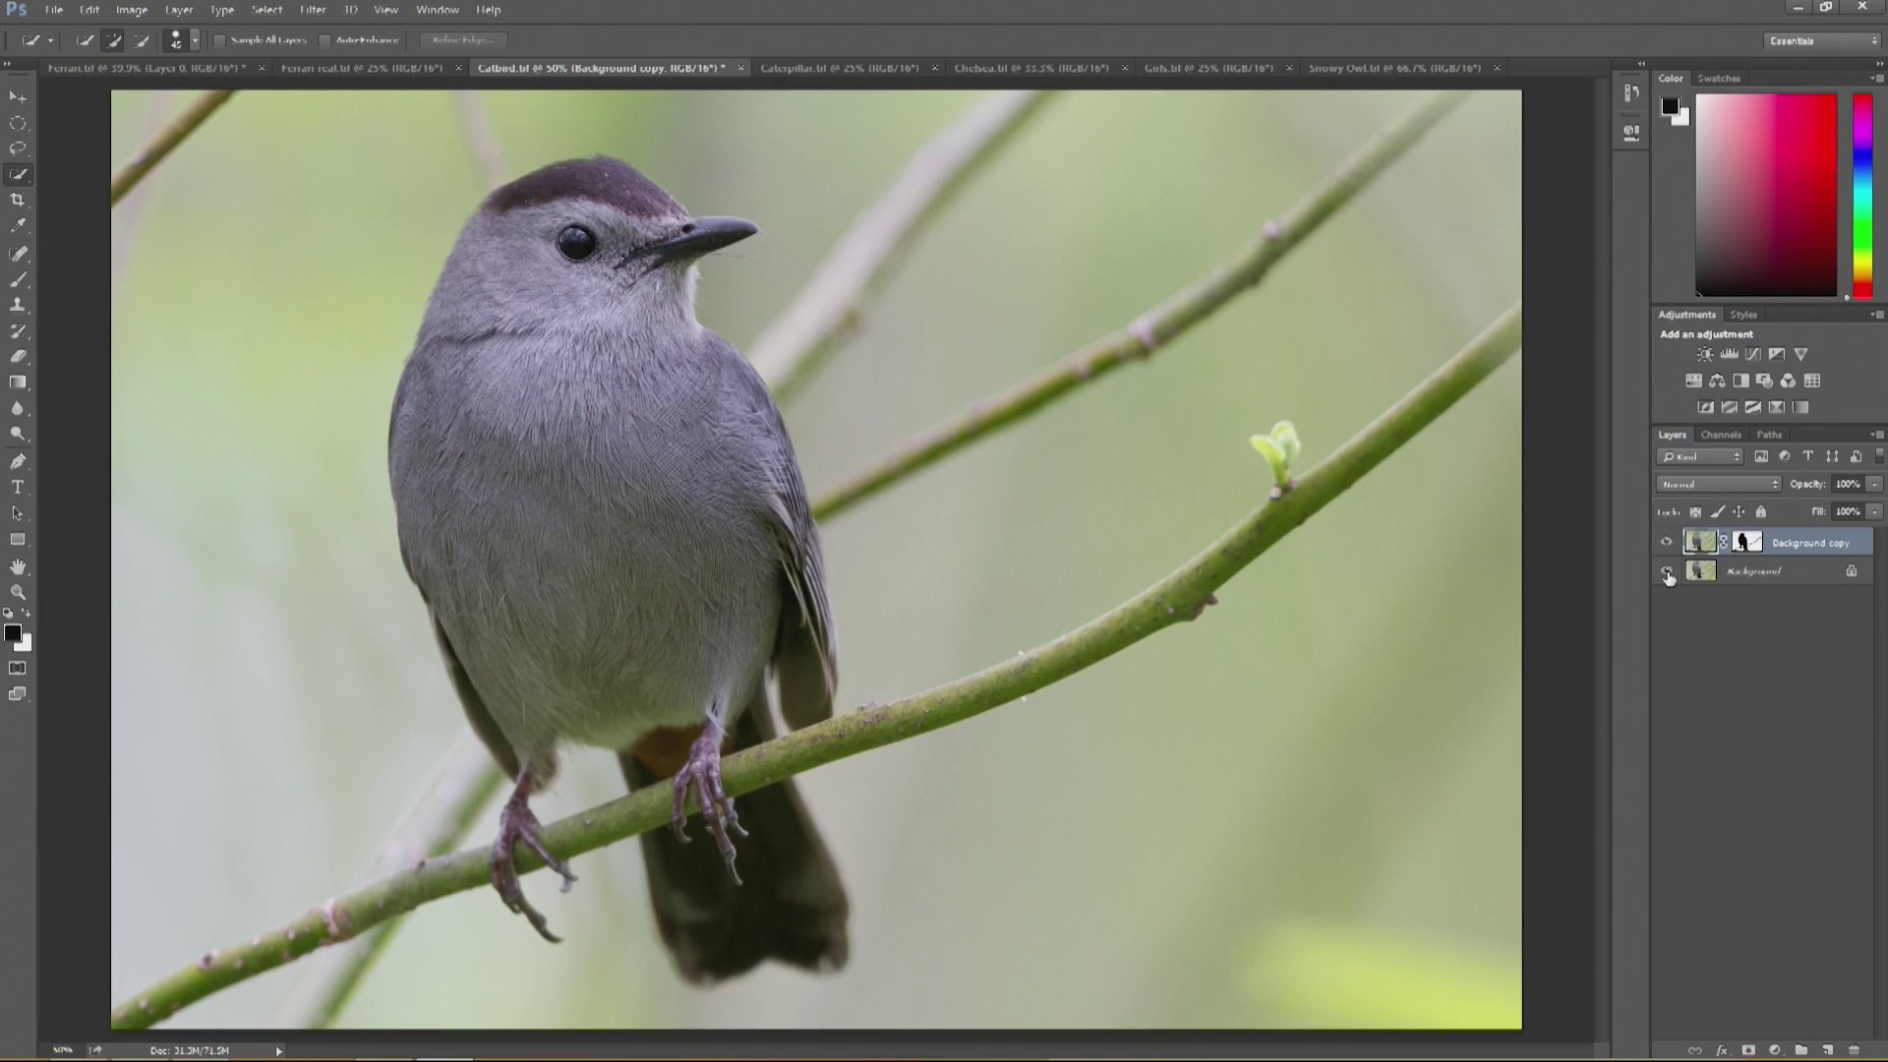
click(1669, 574)
click(1667, 573)
click(1667, 573)
click(1667, 572)
click(1670, 573)
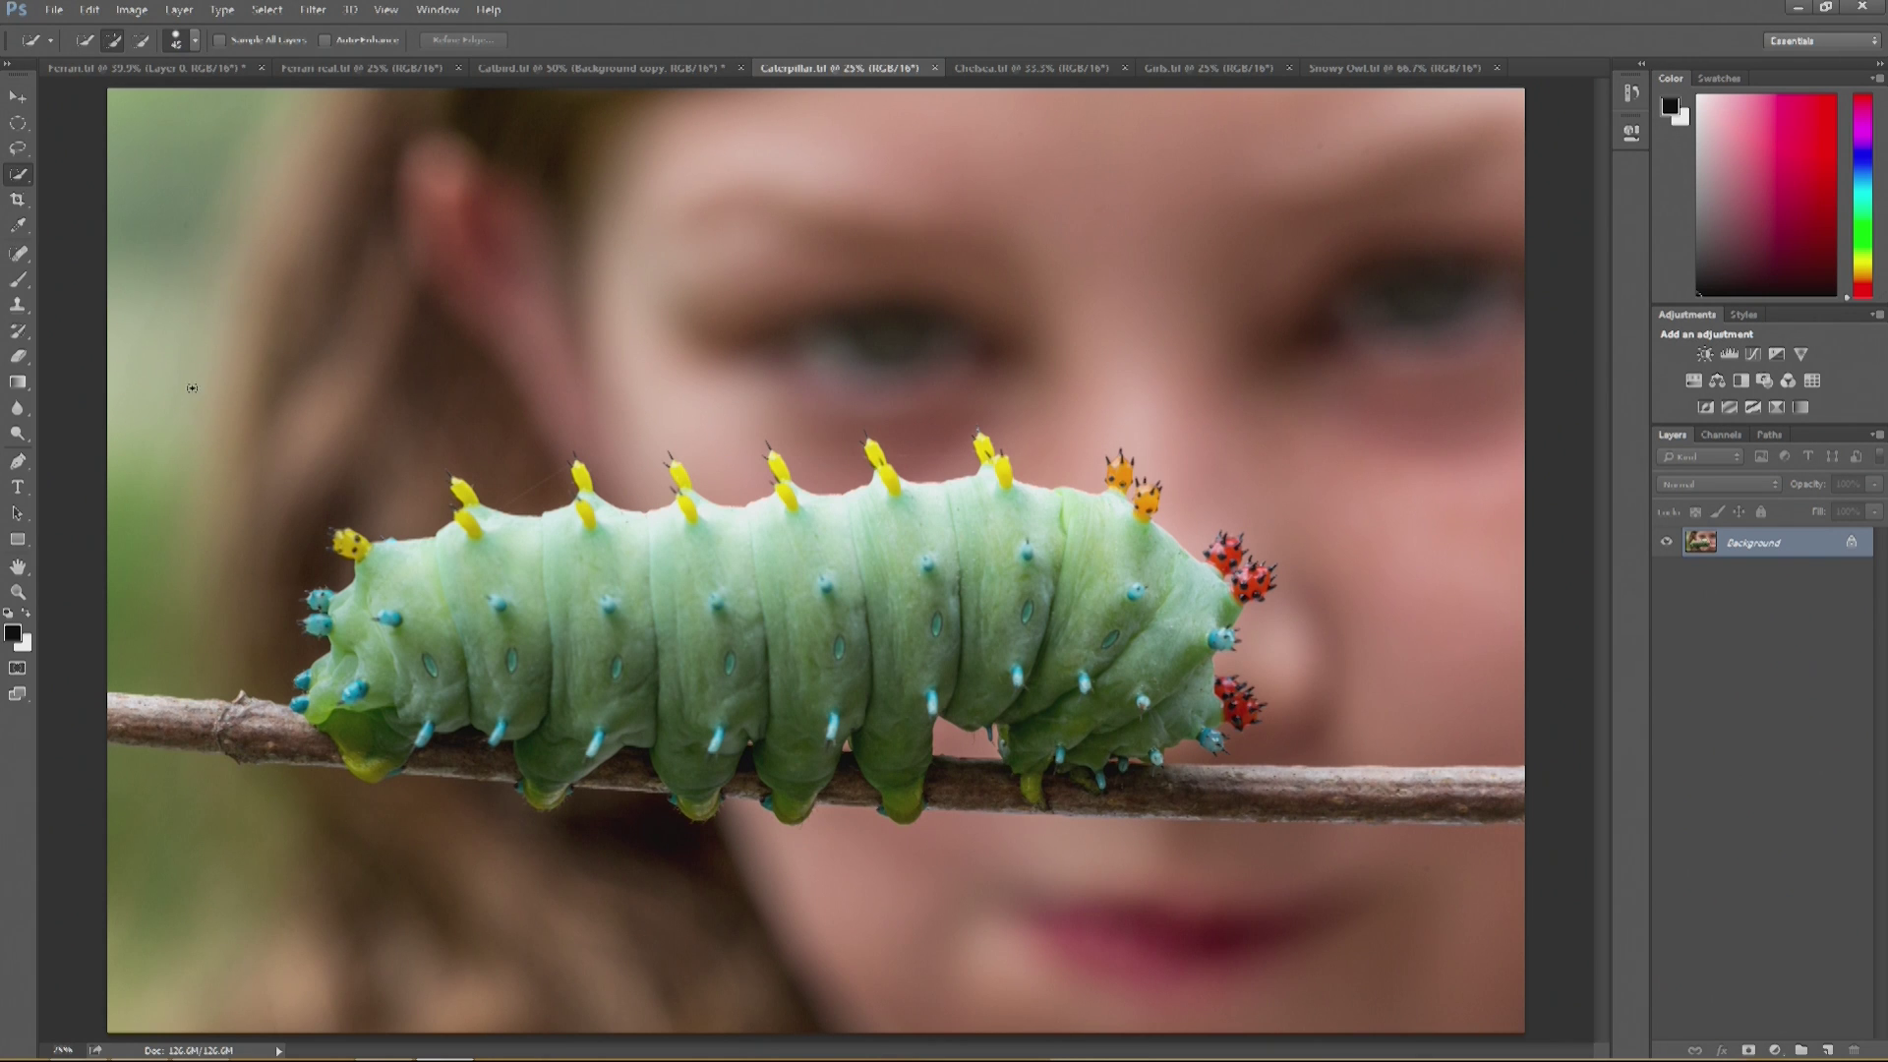
- Quick-select the blurred background of Caterpillar.tif, leaving the caterpillar and its twig unselected
mouse_move(177, 521)
mouse_down()
mouse_move(152, 211)
mouse_move(413, 354)
mouse_move(747, 231)
mouse_move(1013, 285)
mouse_move(1339, 591)
mouse_move(1358, 885)
mouse_move(1180, 944)
mouse_move(836, 944)
mouse_move(147, 824)
mouse_up()
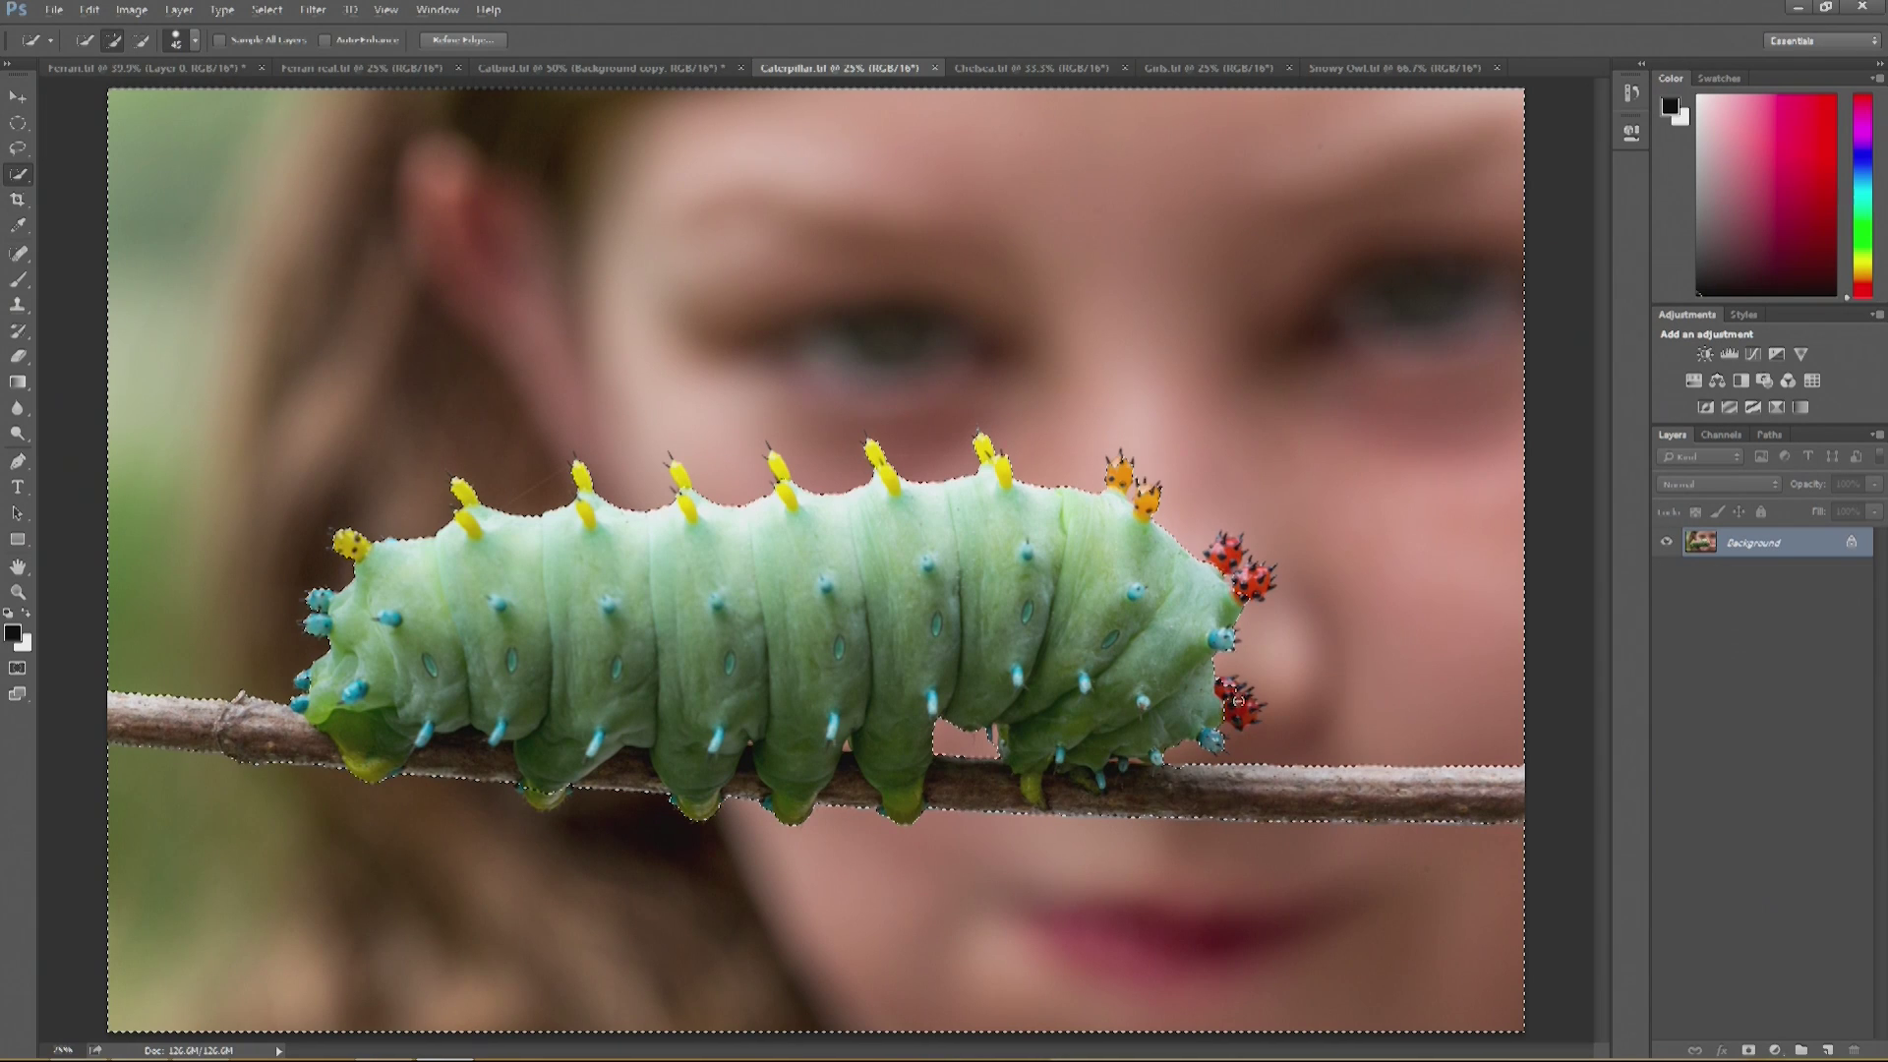
key(alt)
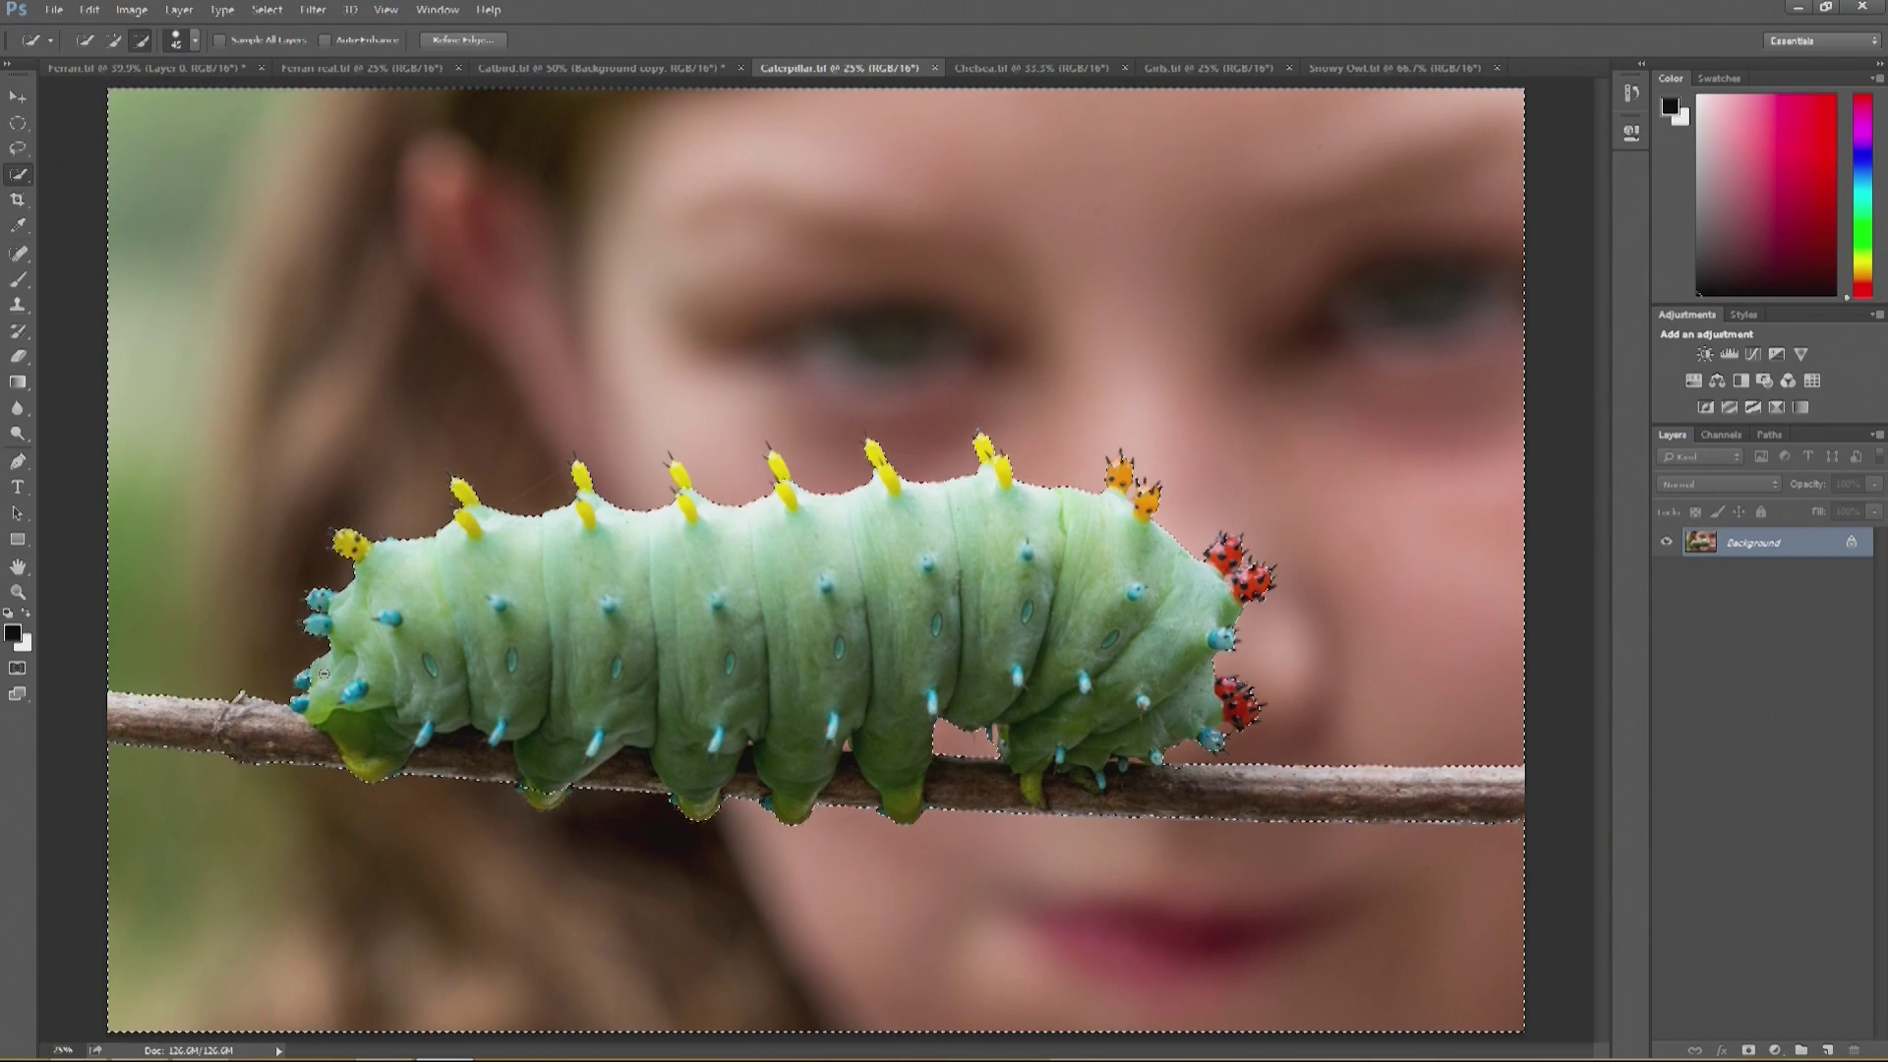
- Refine the caterpillar selection's edge with Smart Radius on and a radius of 8.2 px
click(268, 8)
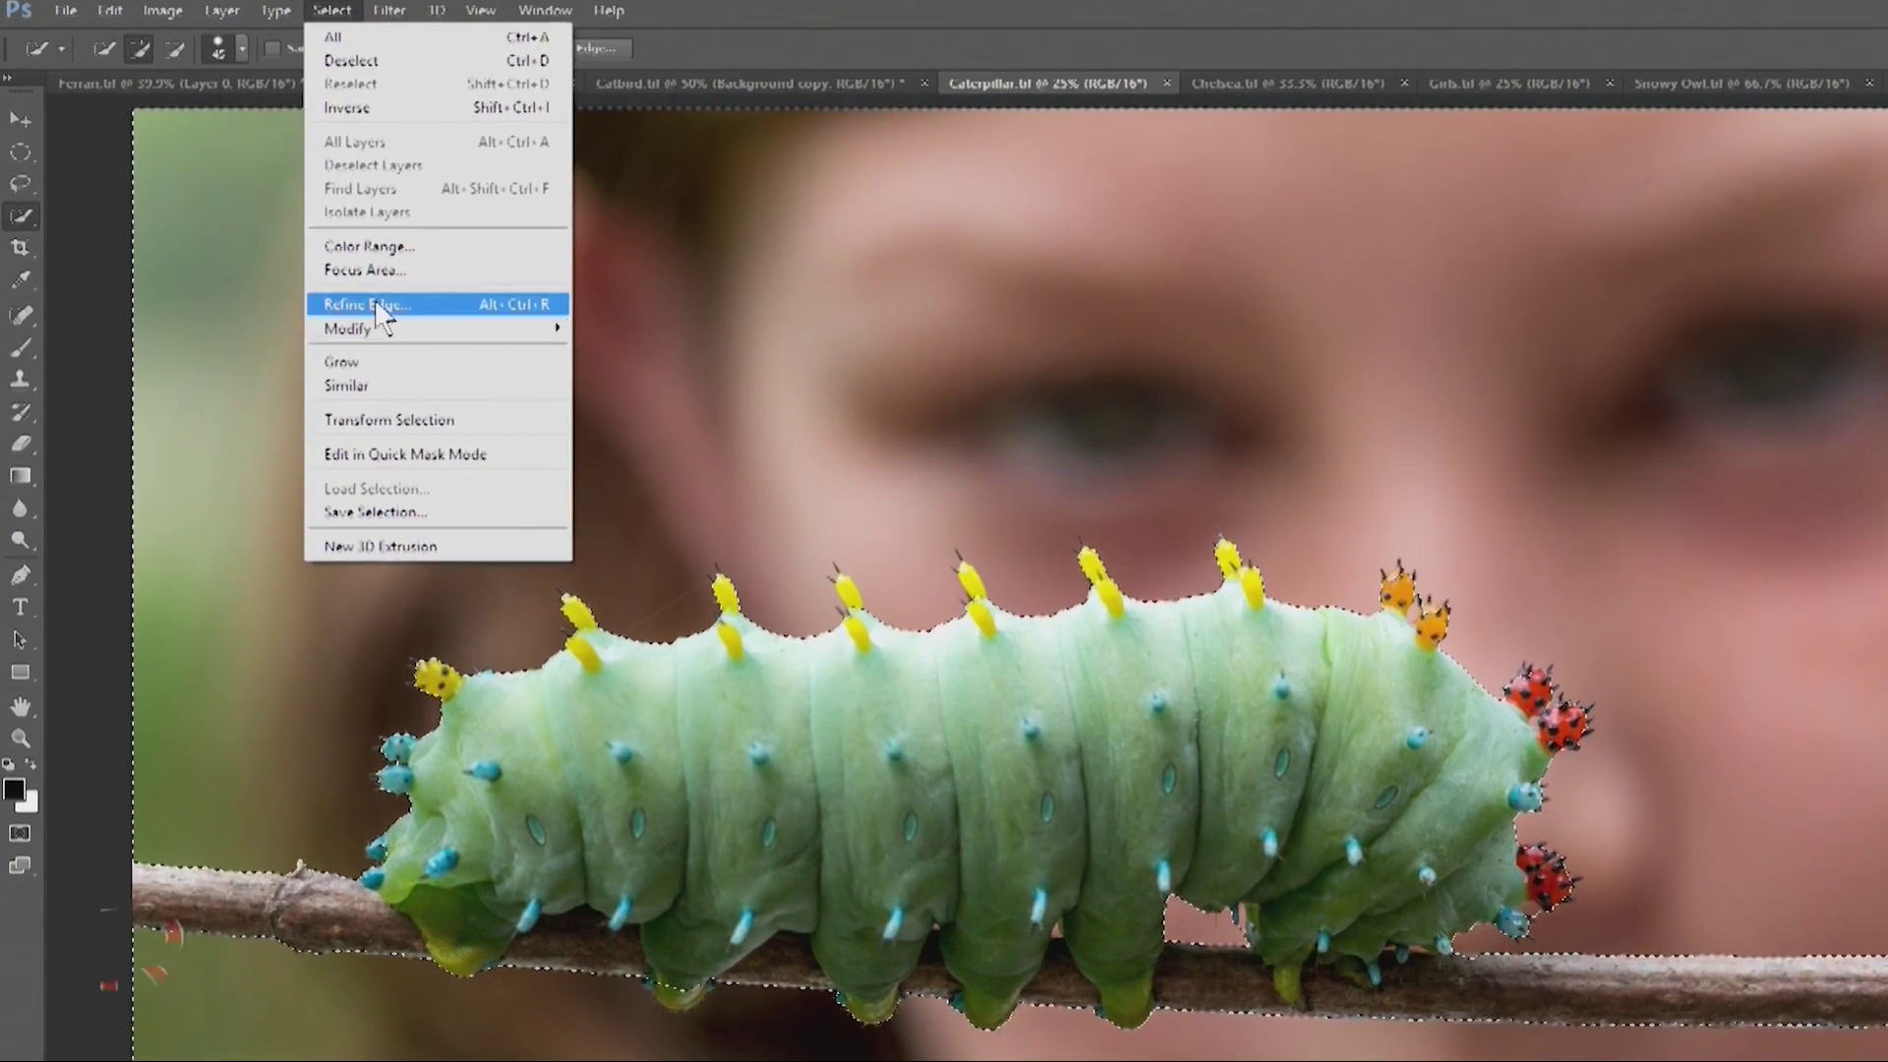
click(376, 311)
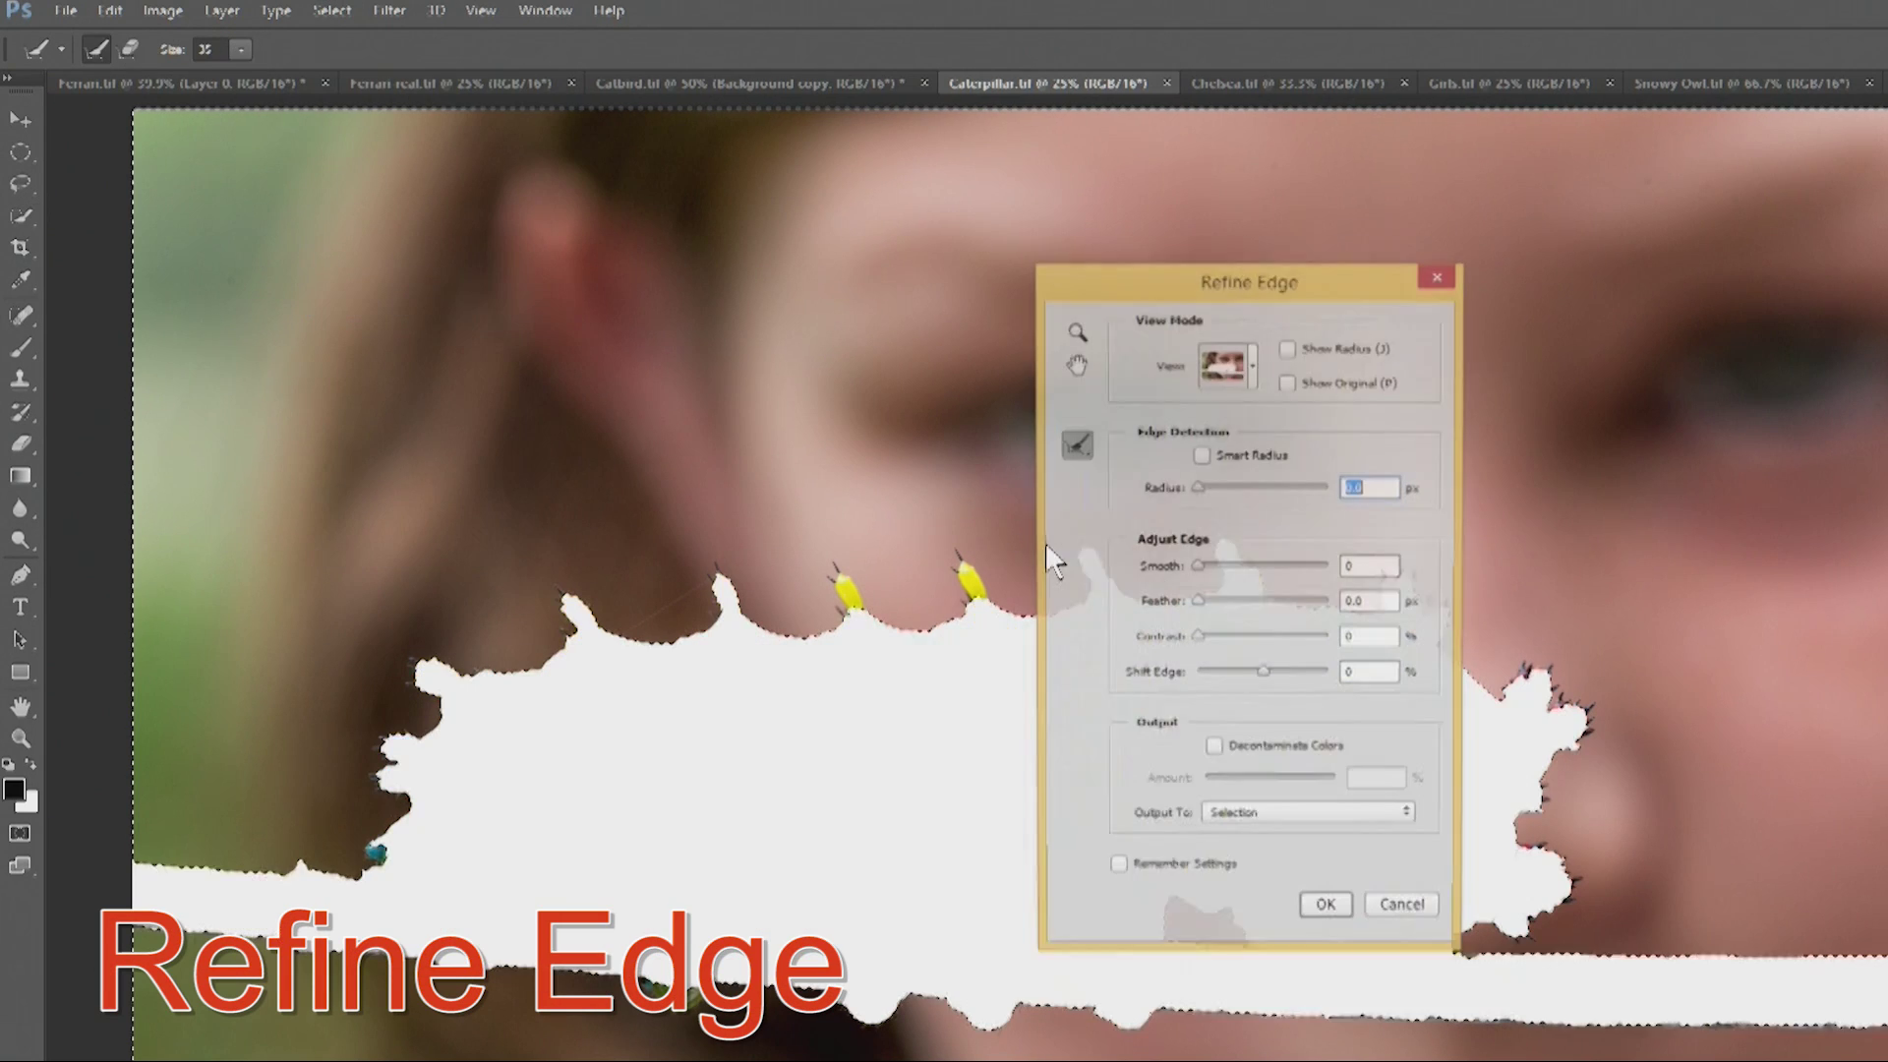
click(1426, 909)
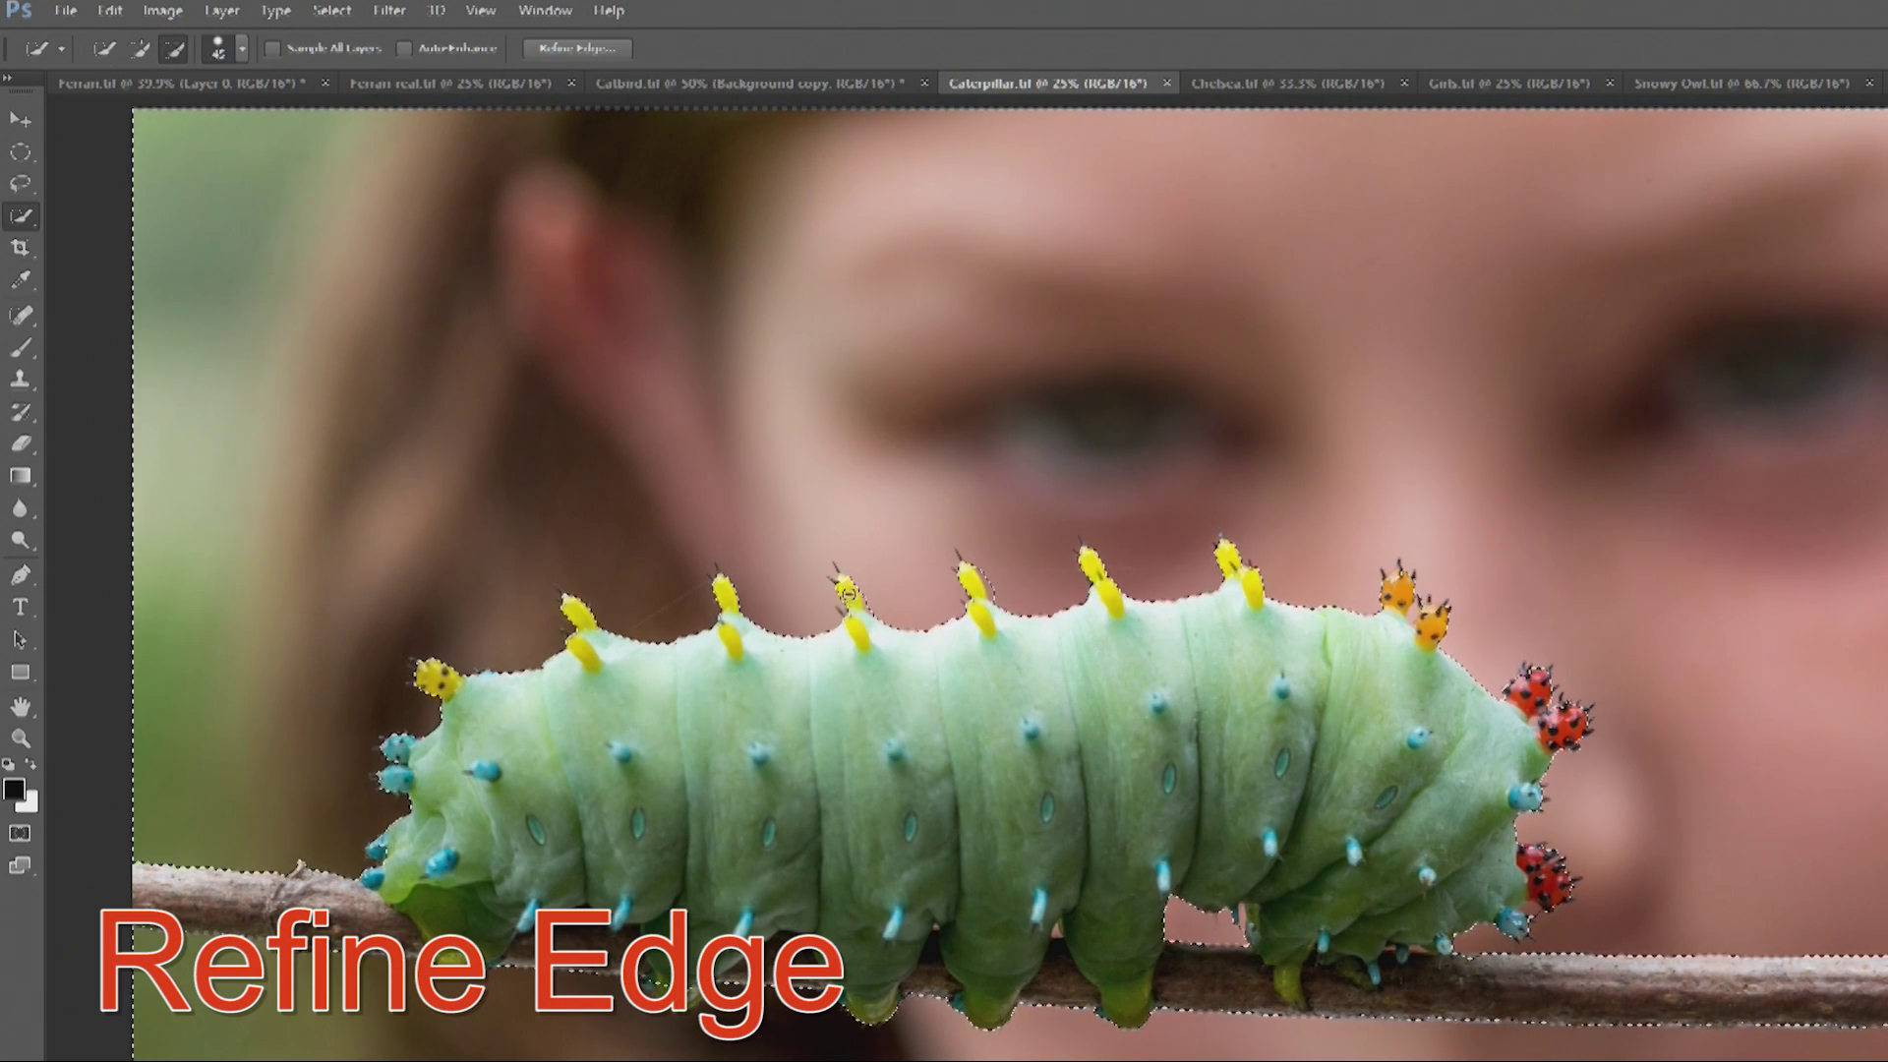
click(578, 47)
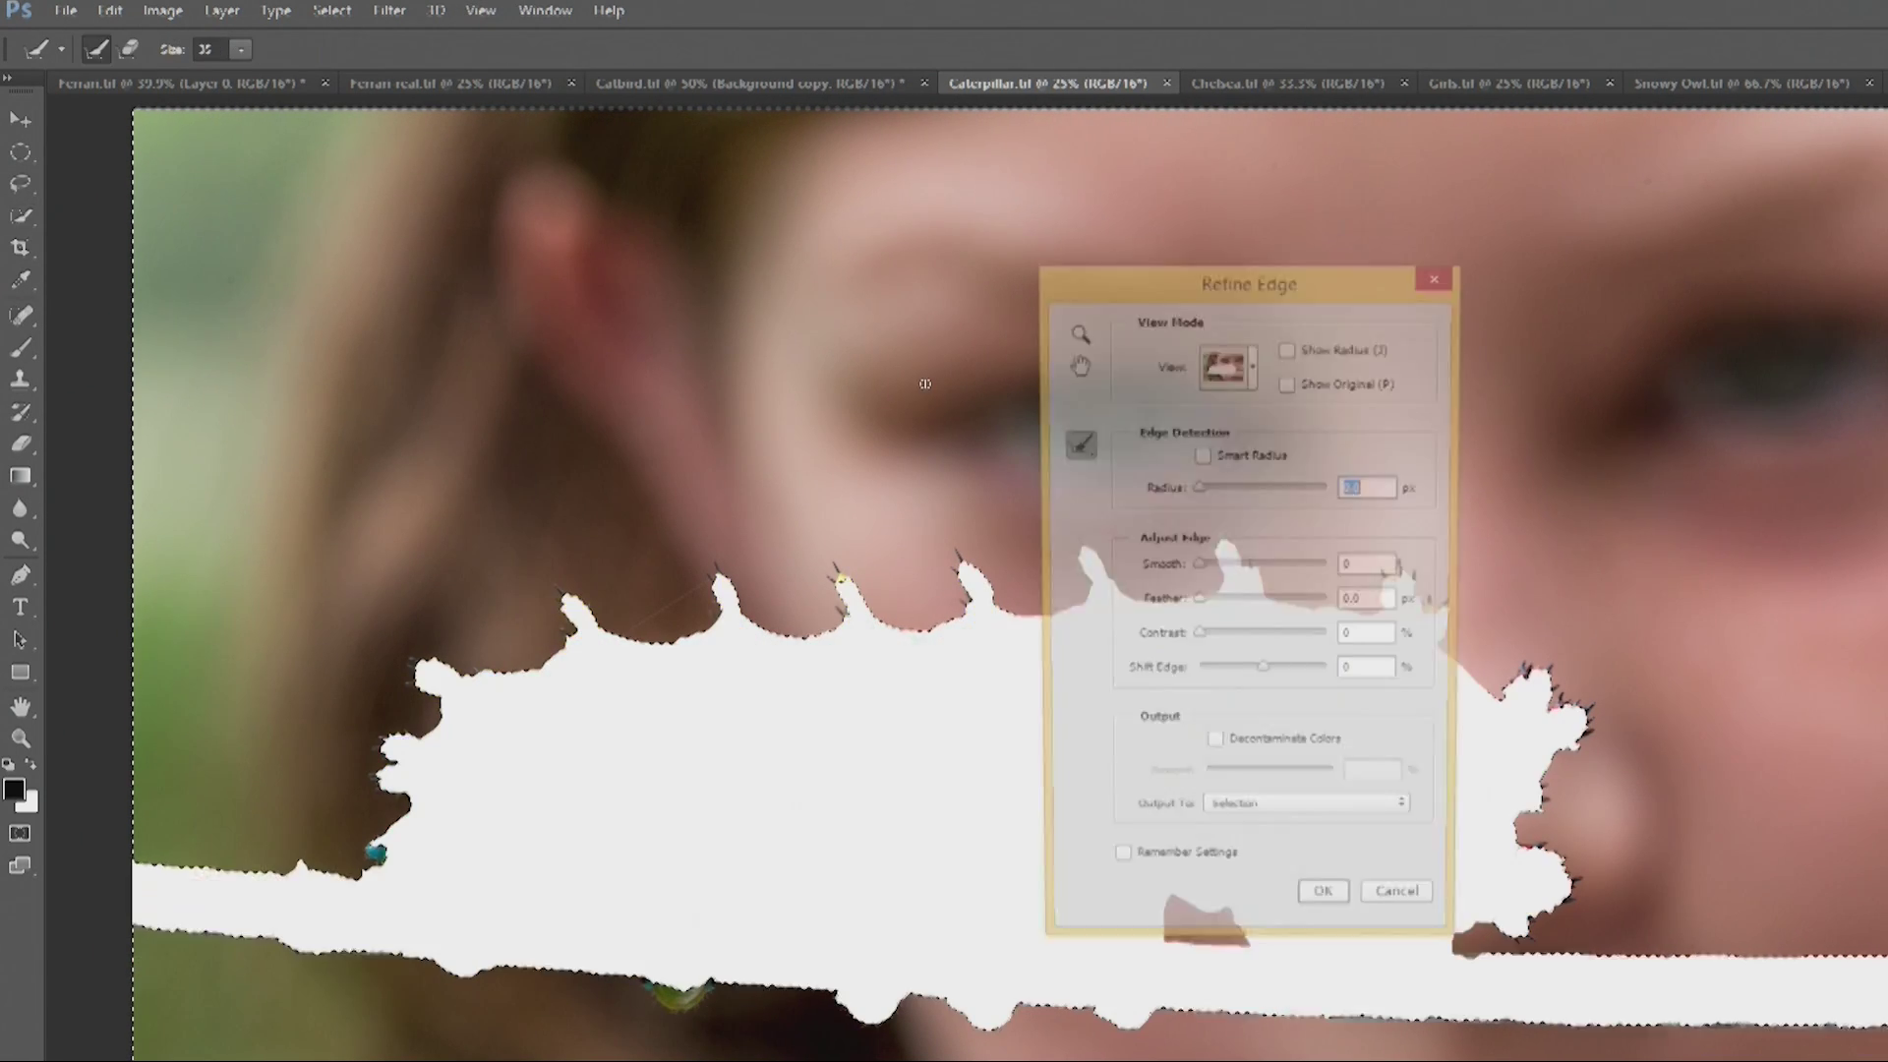
drag(1227, 290, 1443, 379)
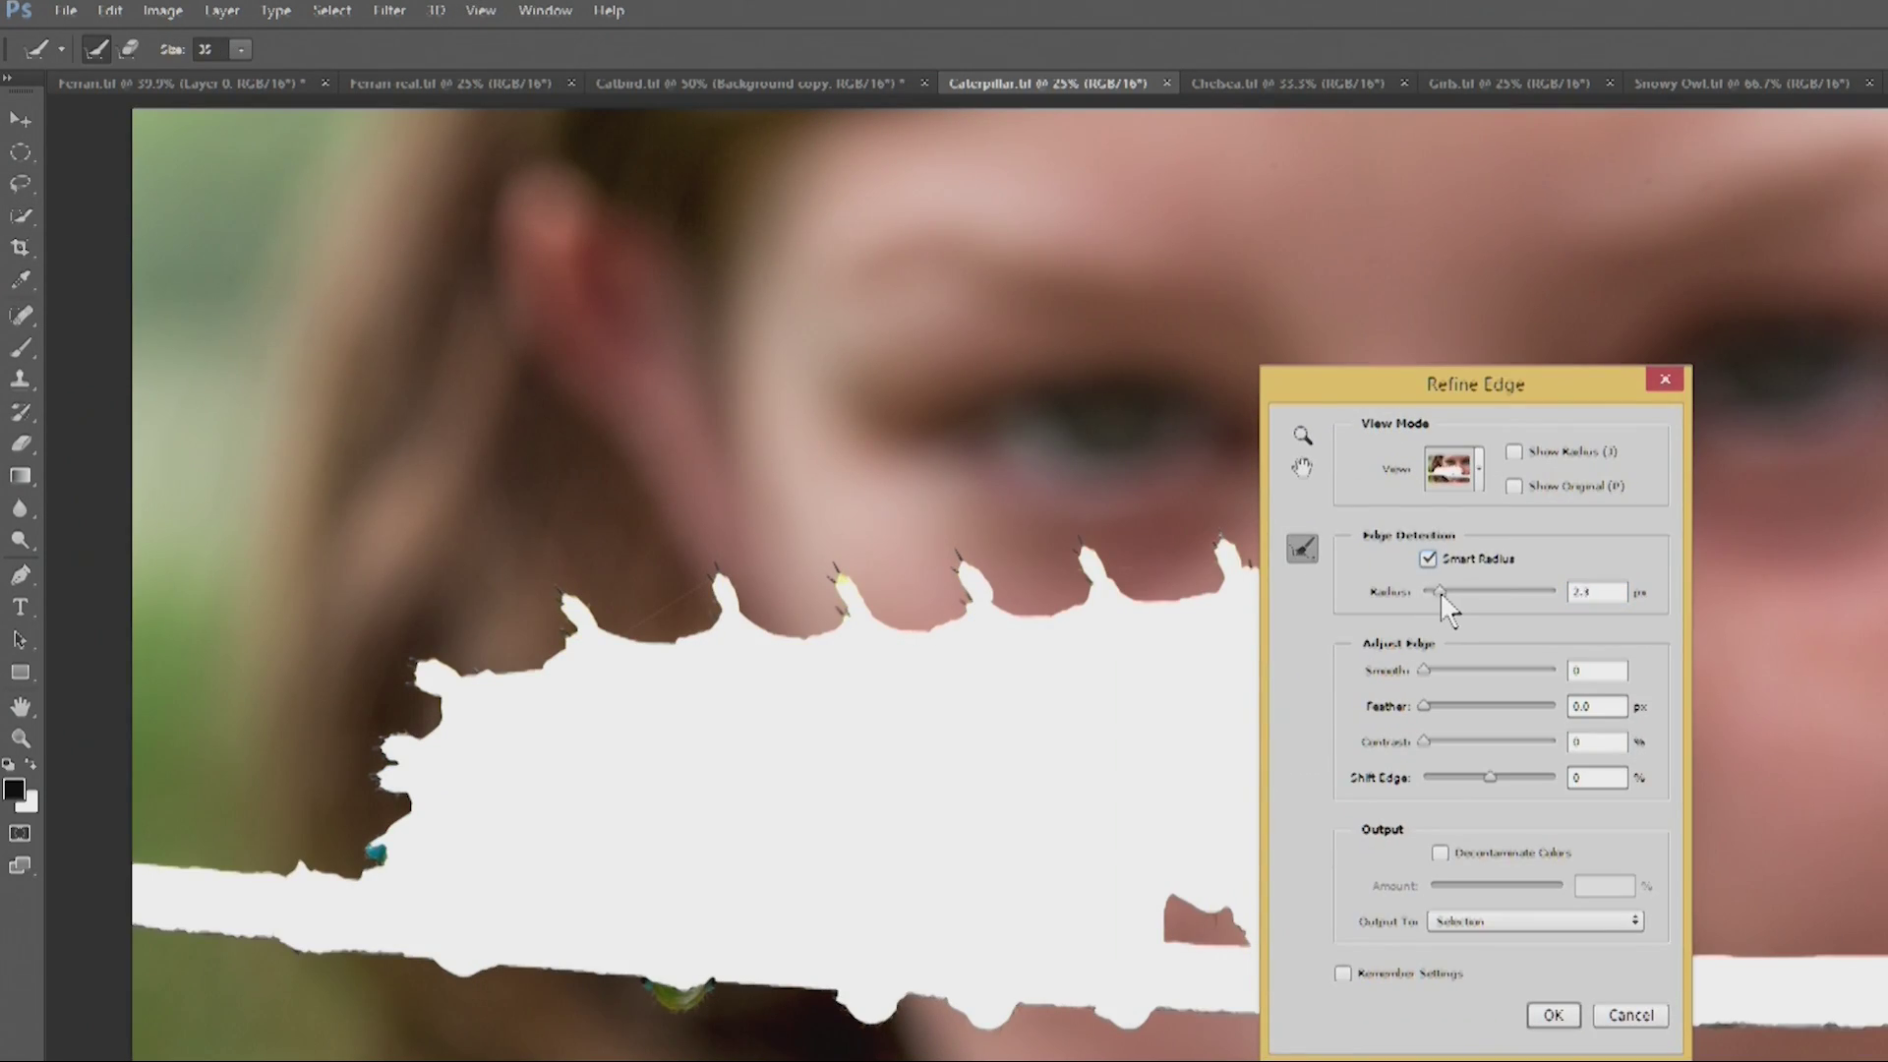
drag(1441, 595, 1451, 603)
drag(1500, 387, 890, 400)
click(946, 1026)
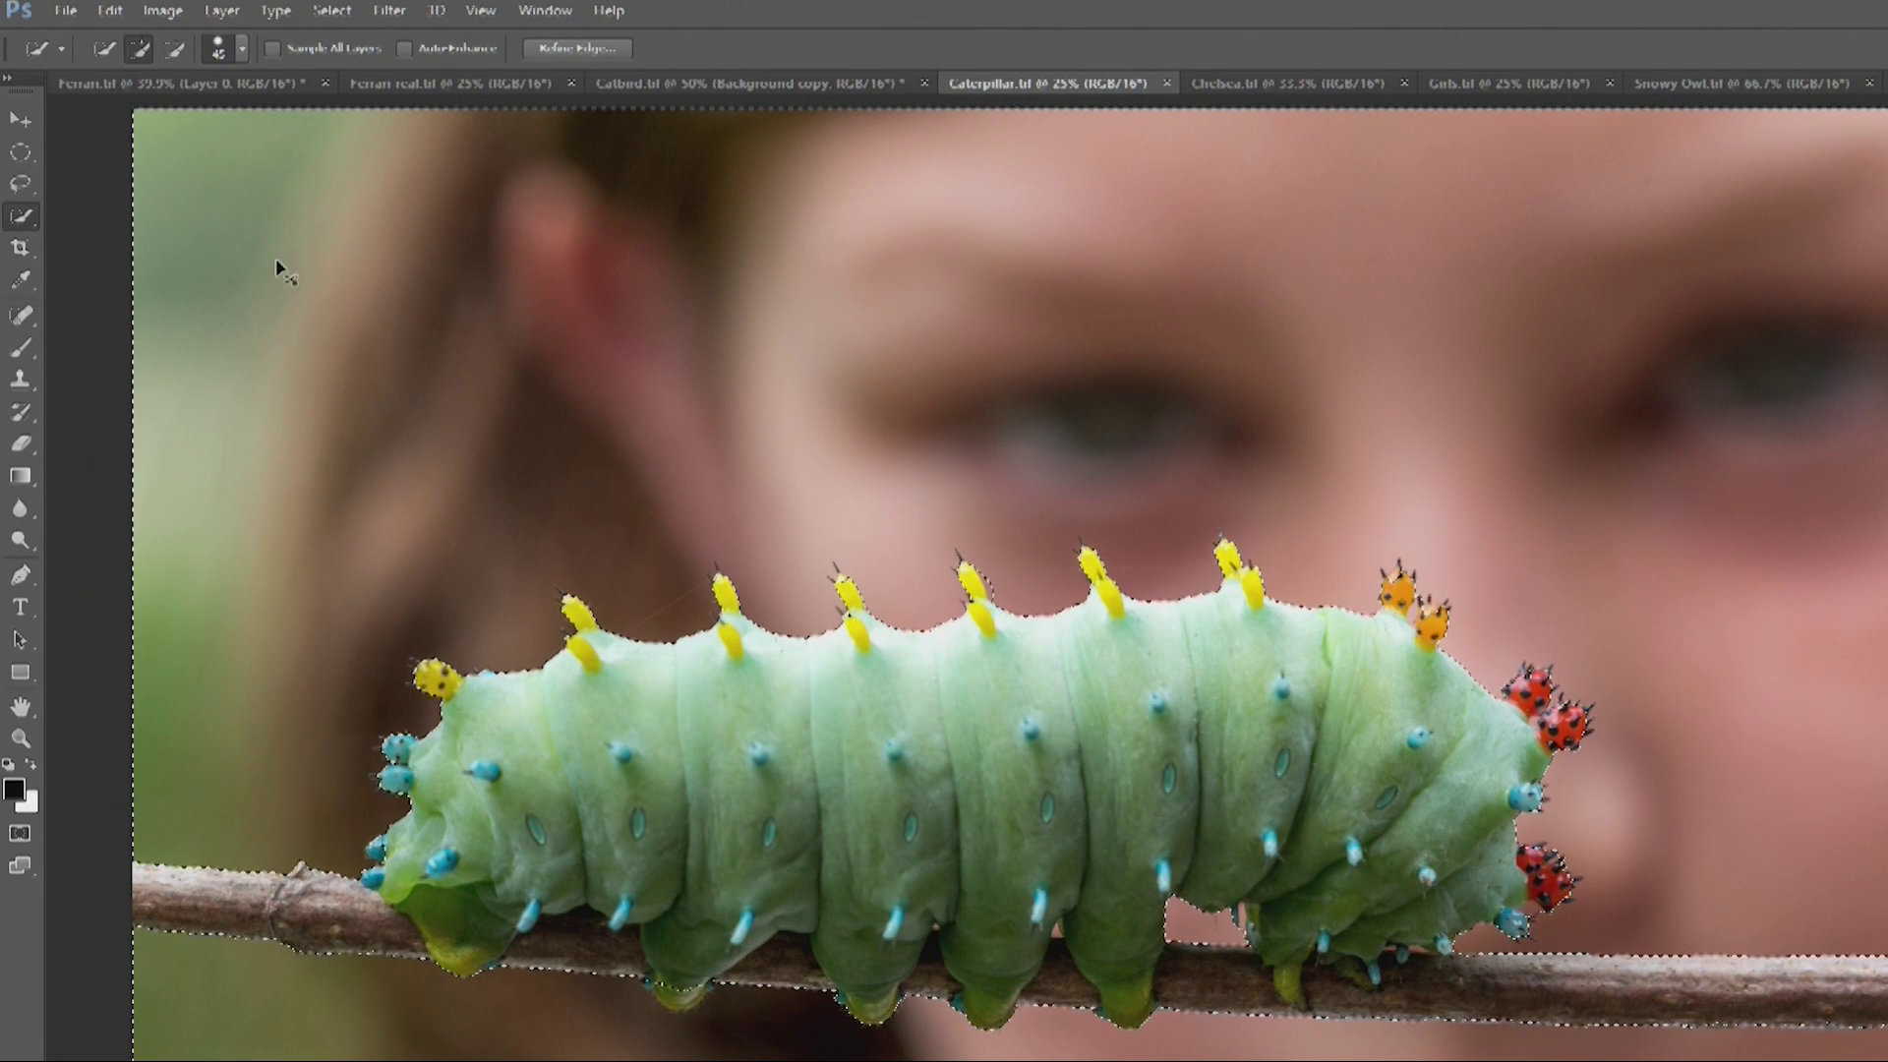
click(337, 12)
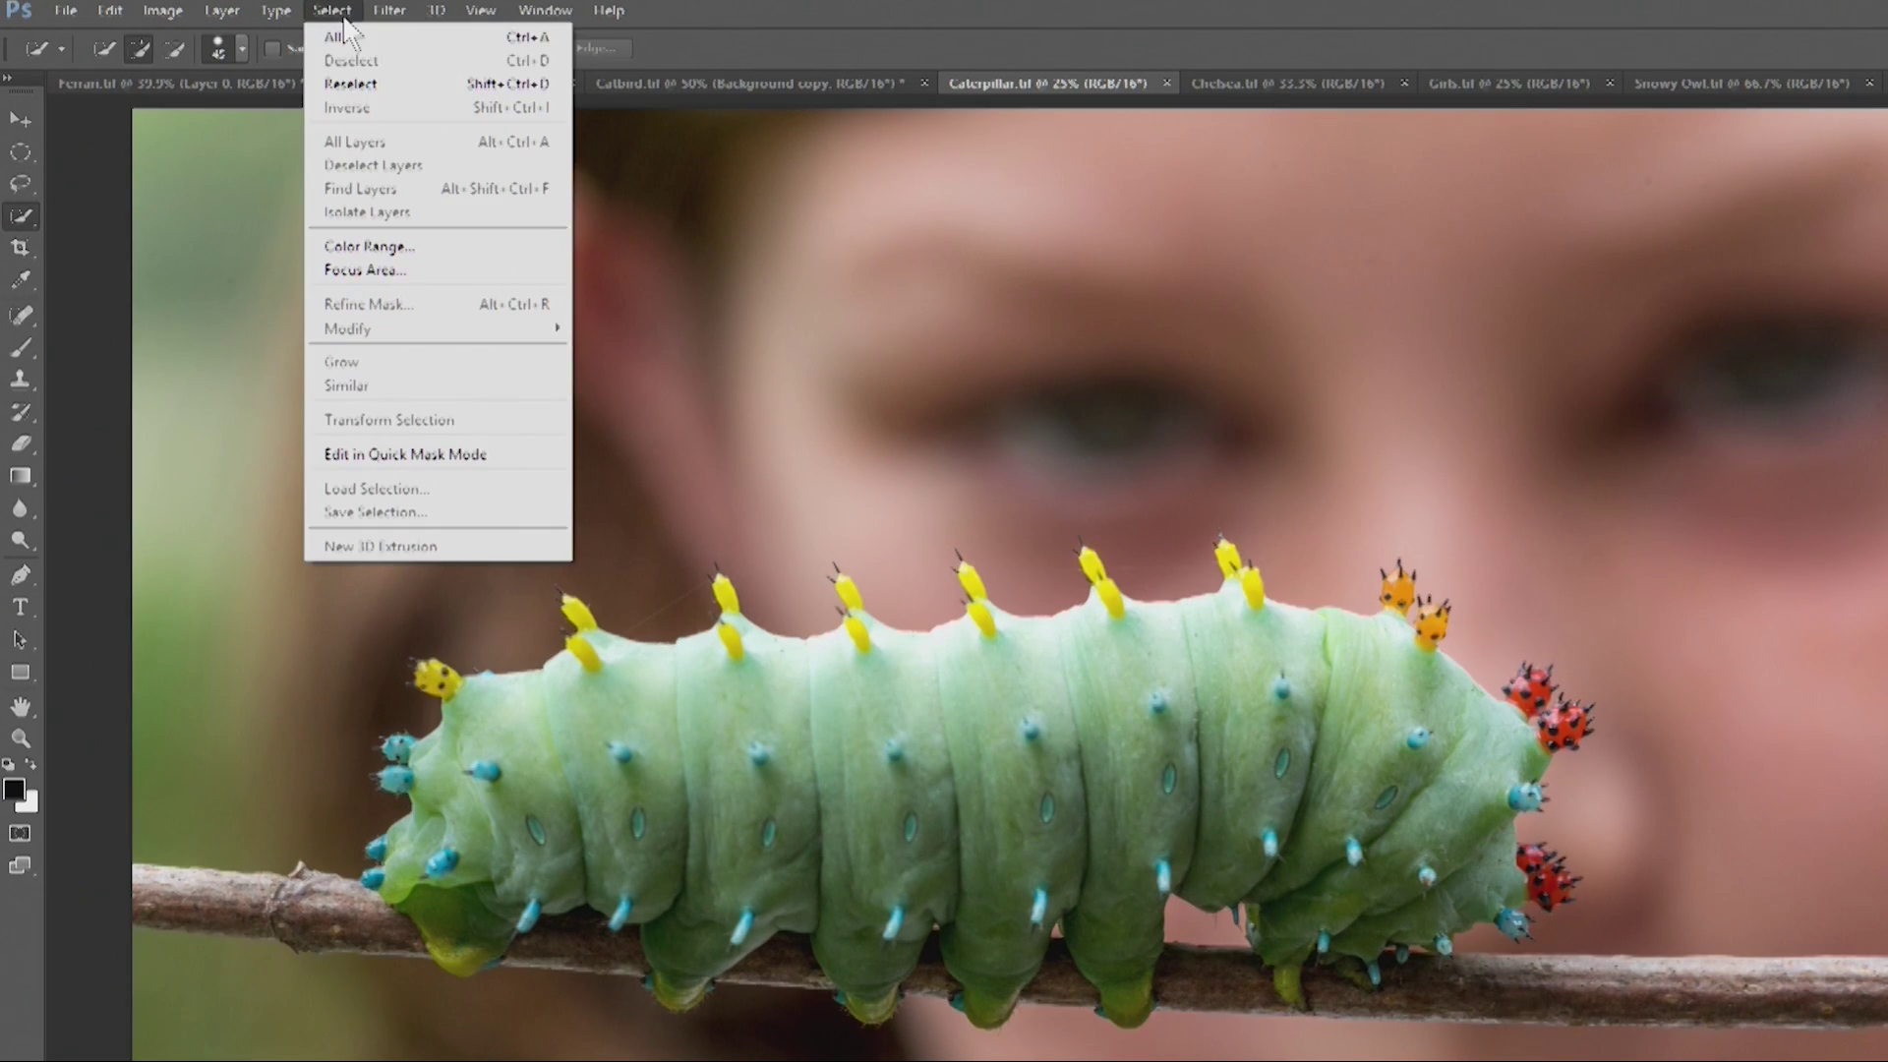
- Run Focus Area on the caterpillar photo at In-Focus Range 4.50, brushing out the pink patch
click(371, 269)
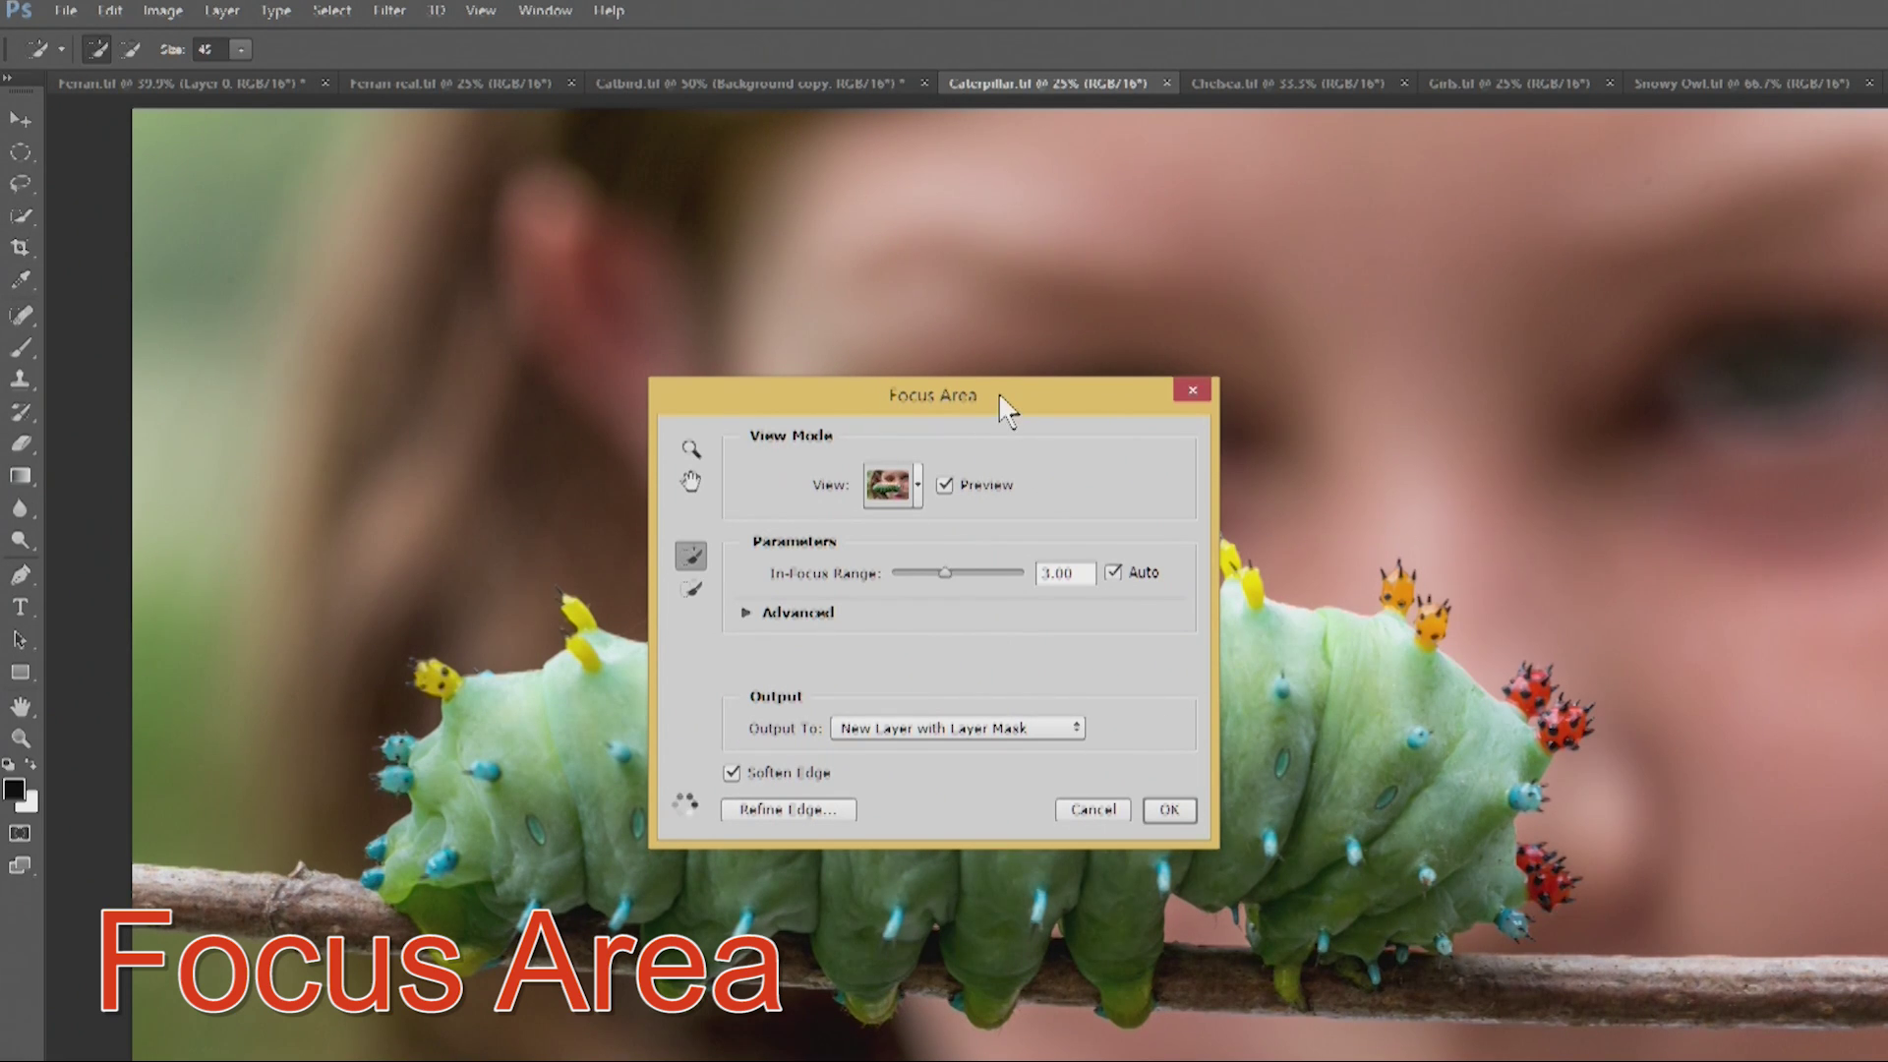
drag(1000, 392, 1654, 647)
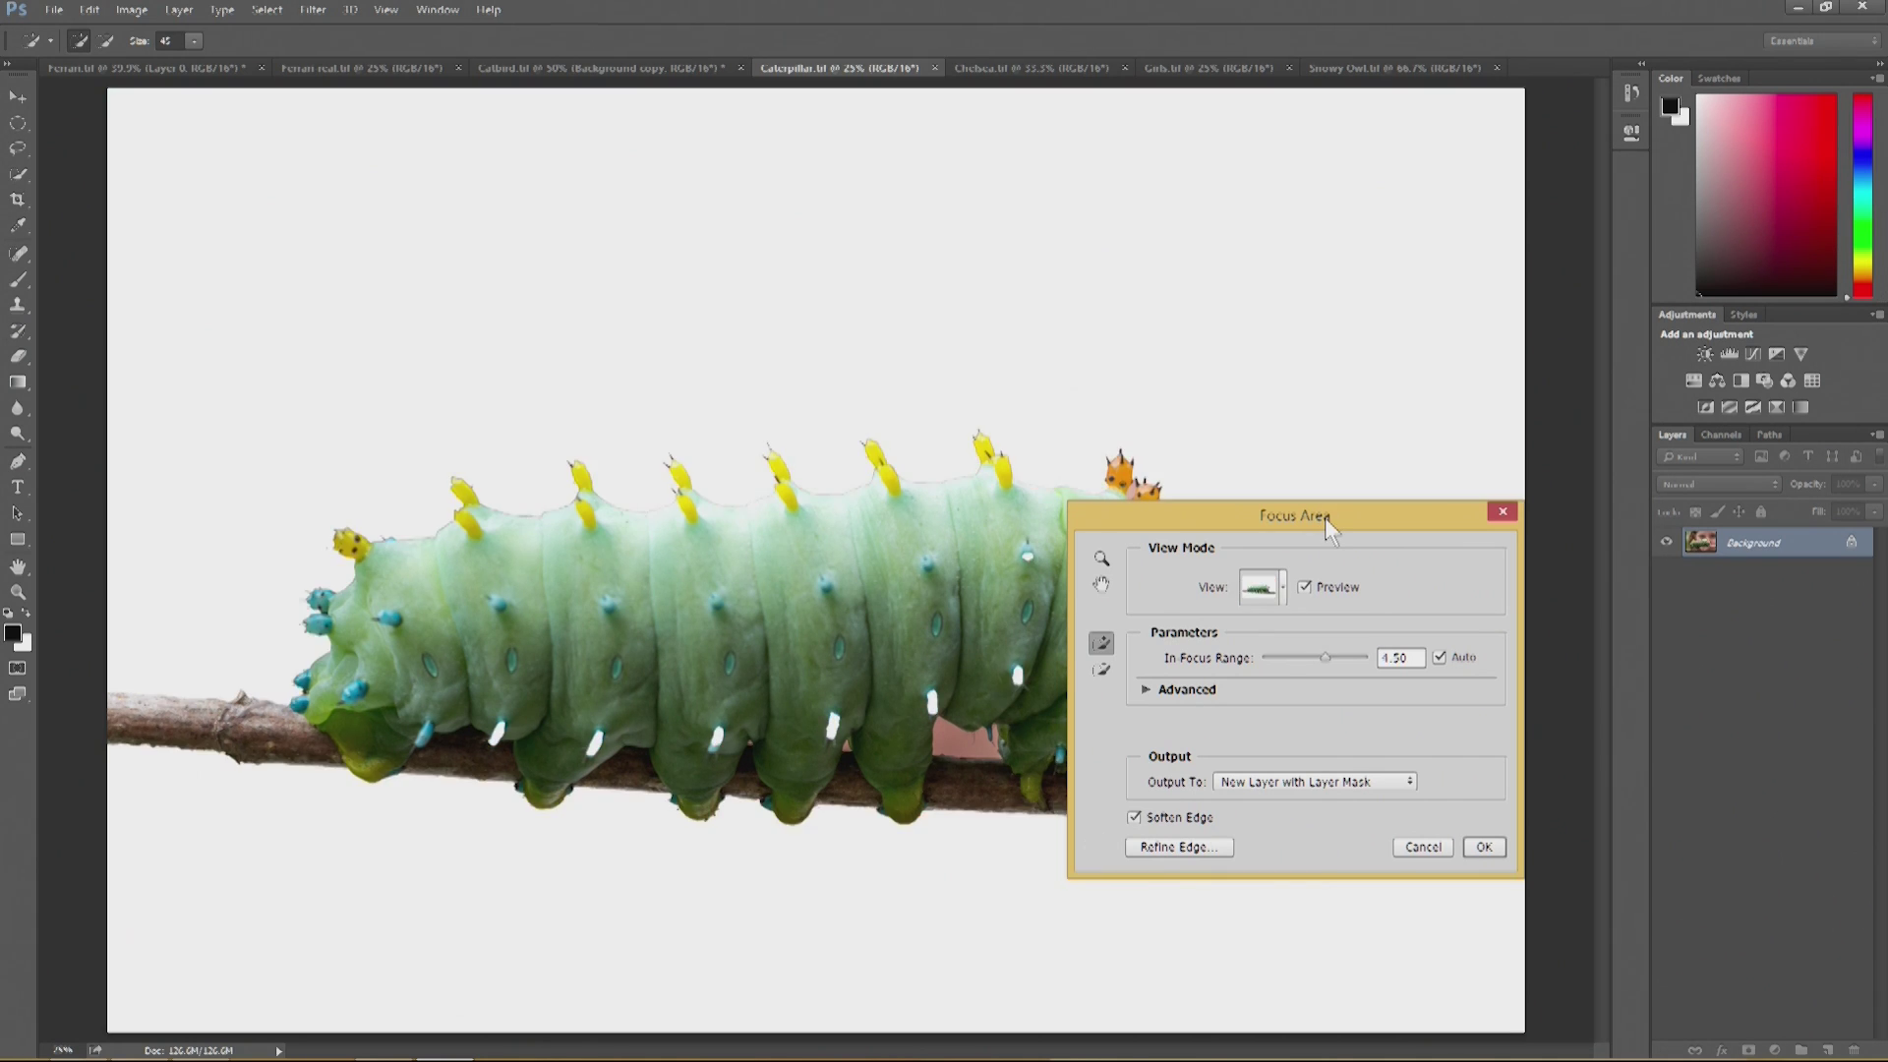
drag(1325, 517, 544, 147)
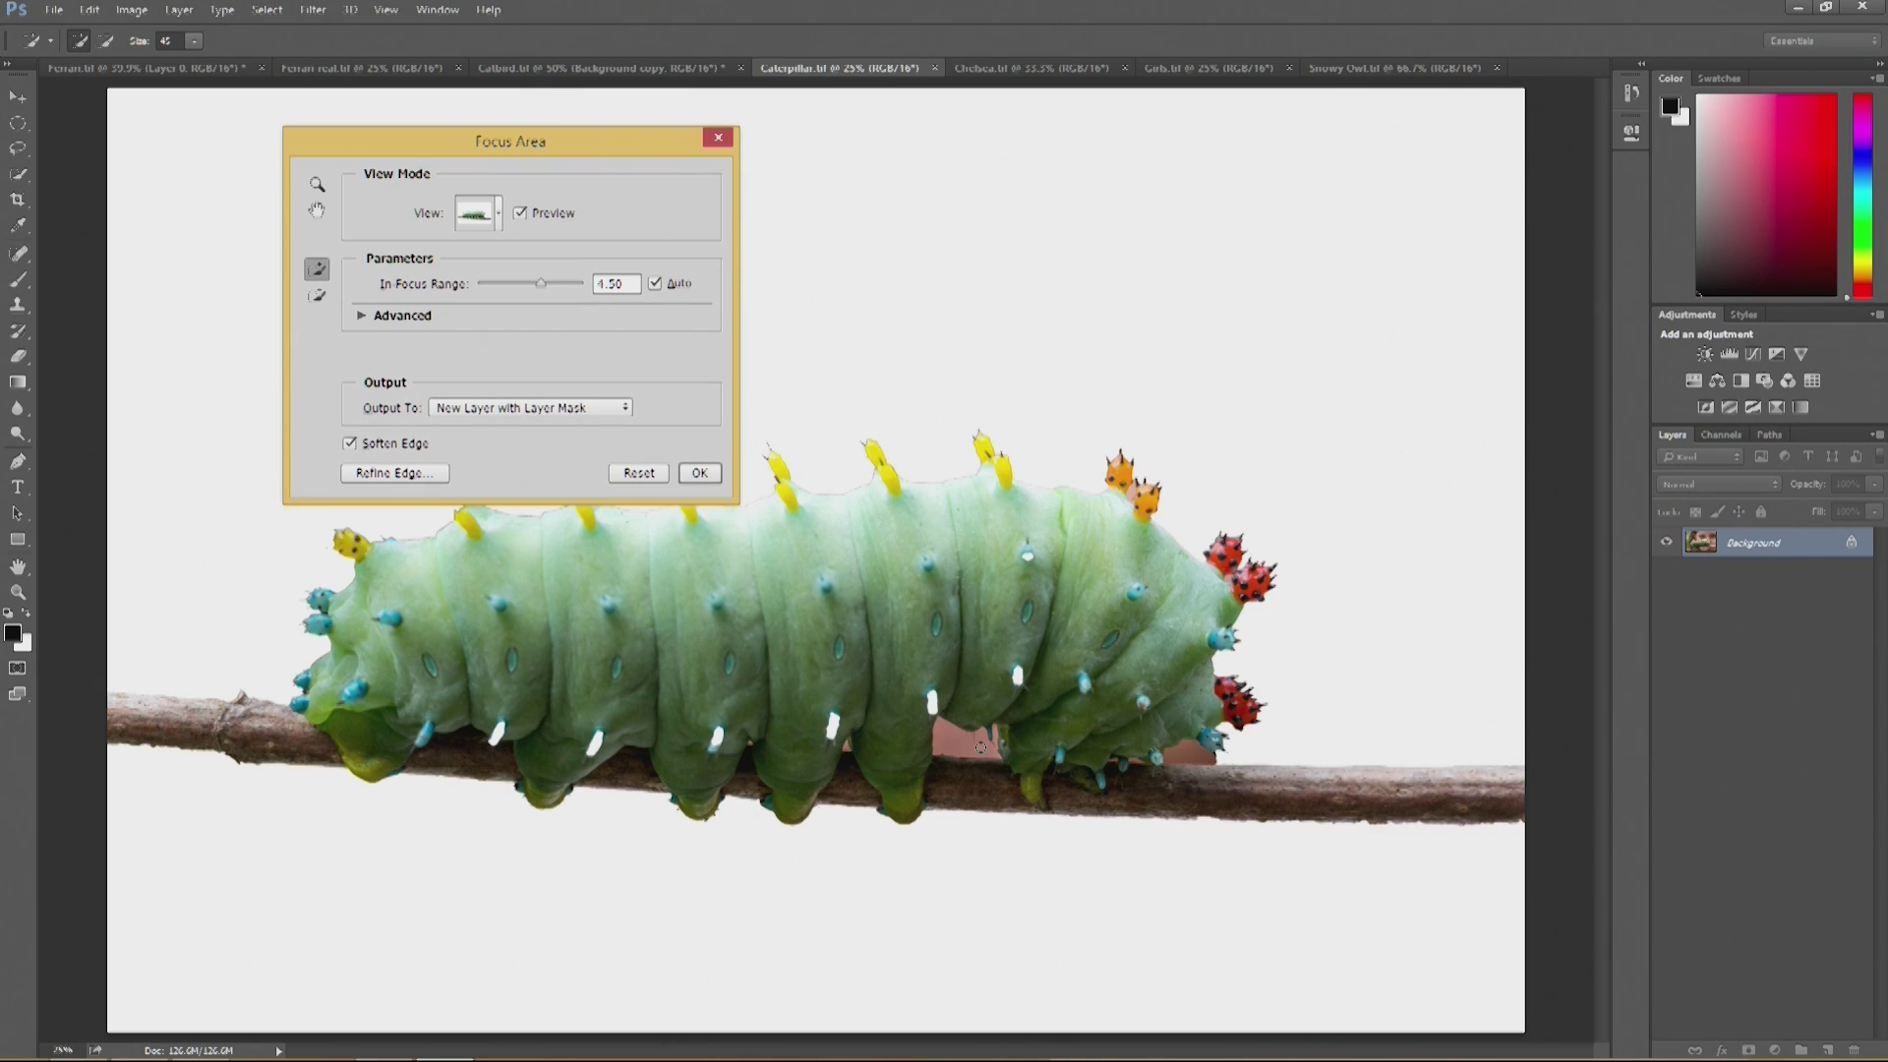
drag(939, 735, 936, 736)
key(alt)
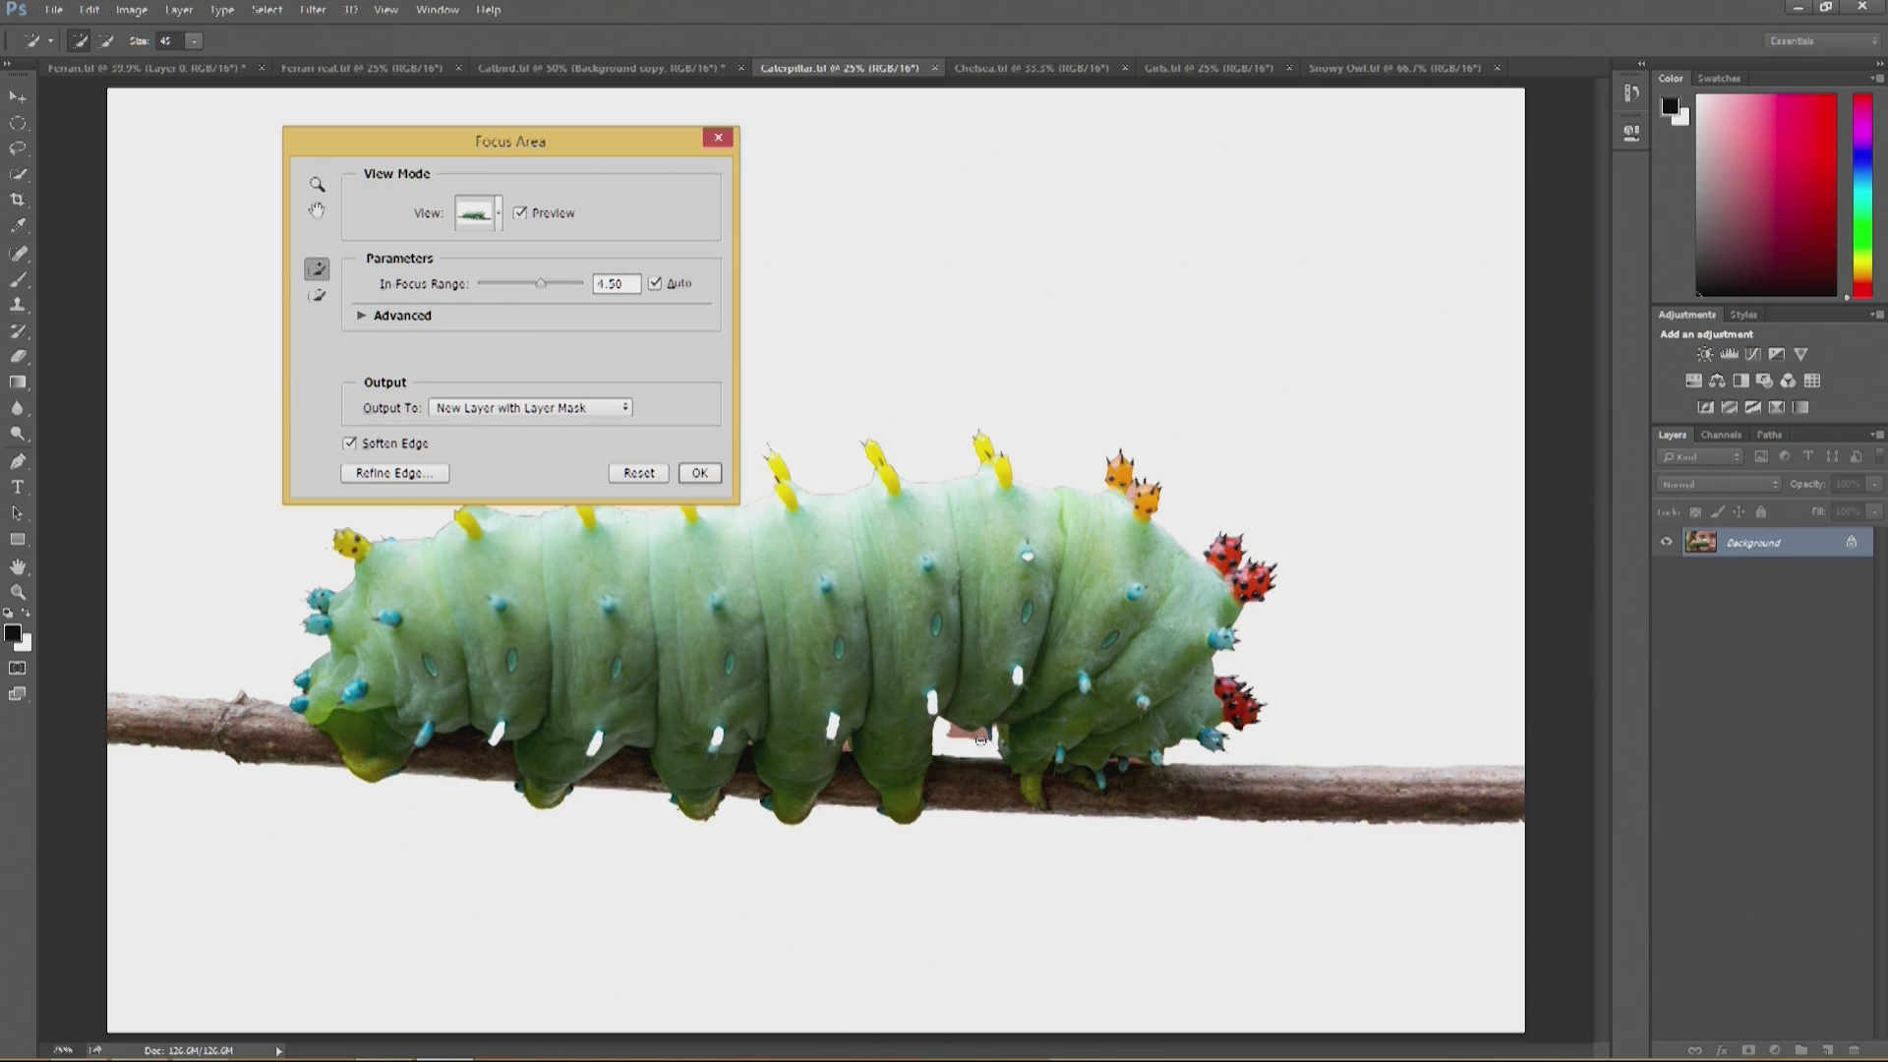
alt+click(868, 750)
key(Escape)
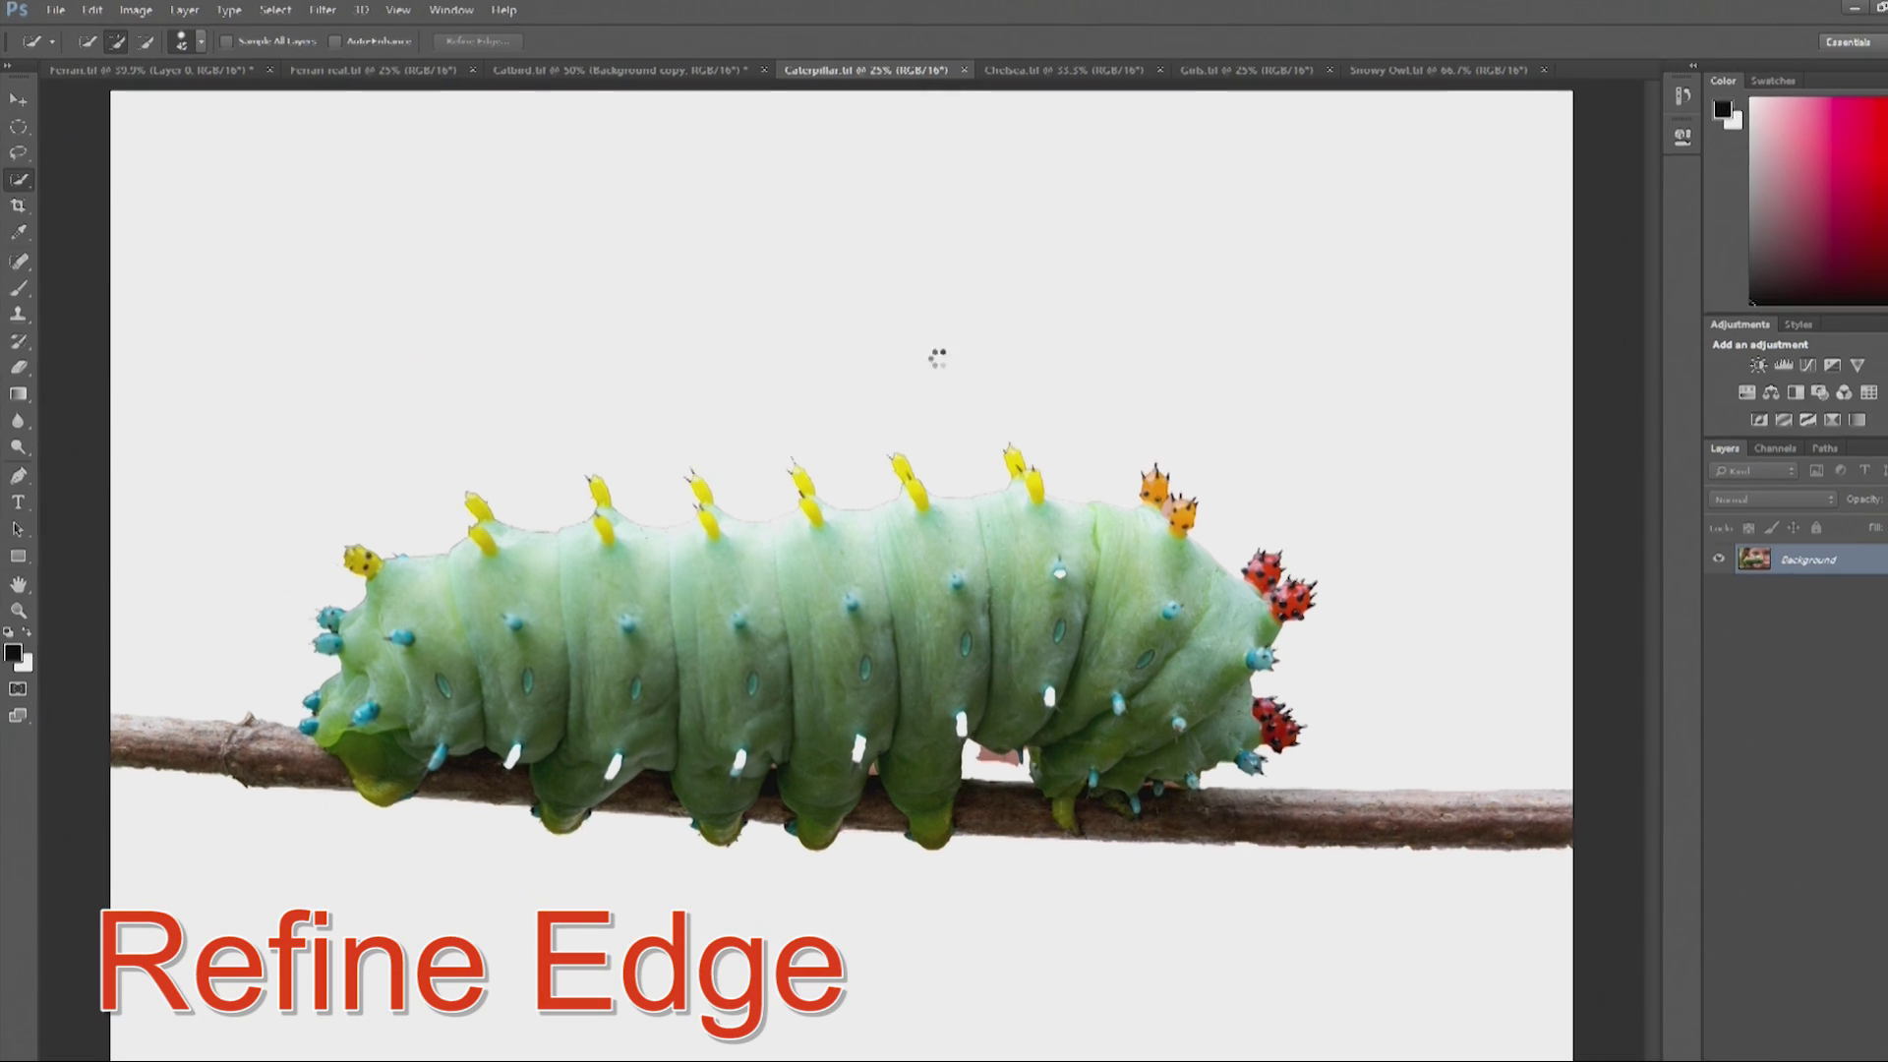
- Refine the caterpillar layer mask with a 4.5 px edge radius
key(ctrl+alt+r)
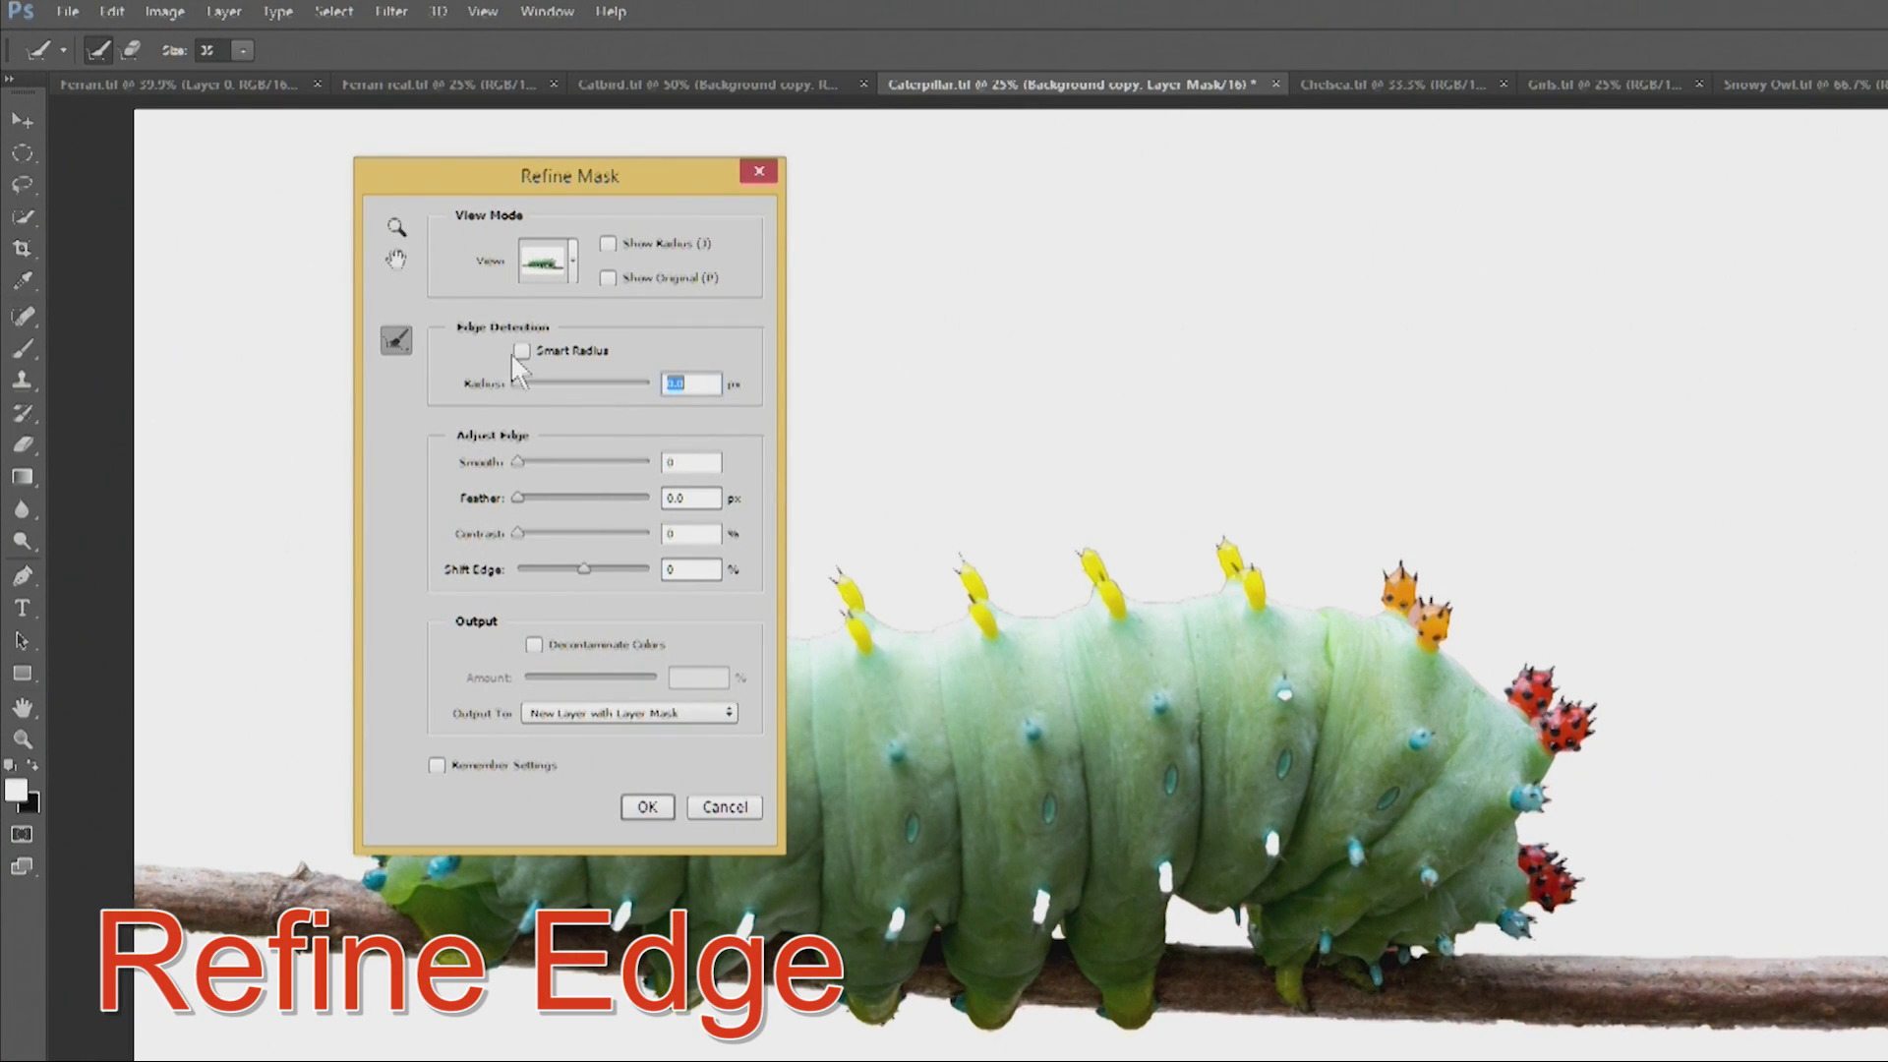
drag(521, 381, 551, 397)
click(649, 804)
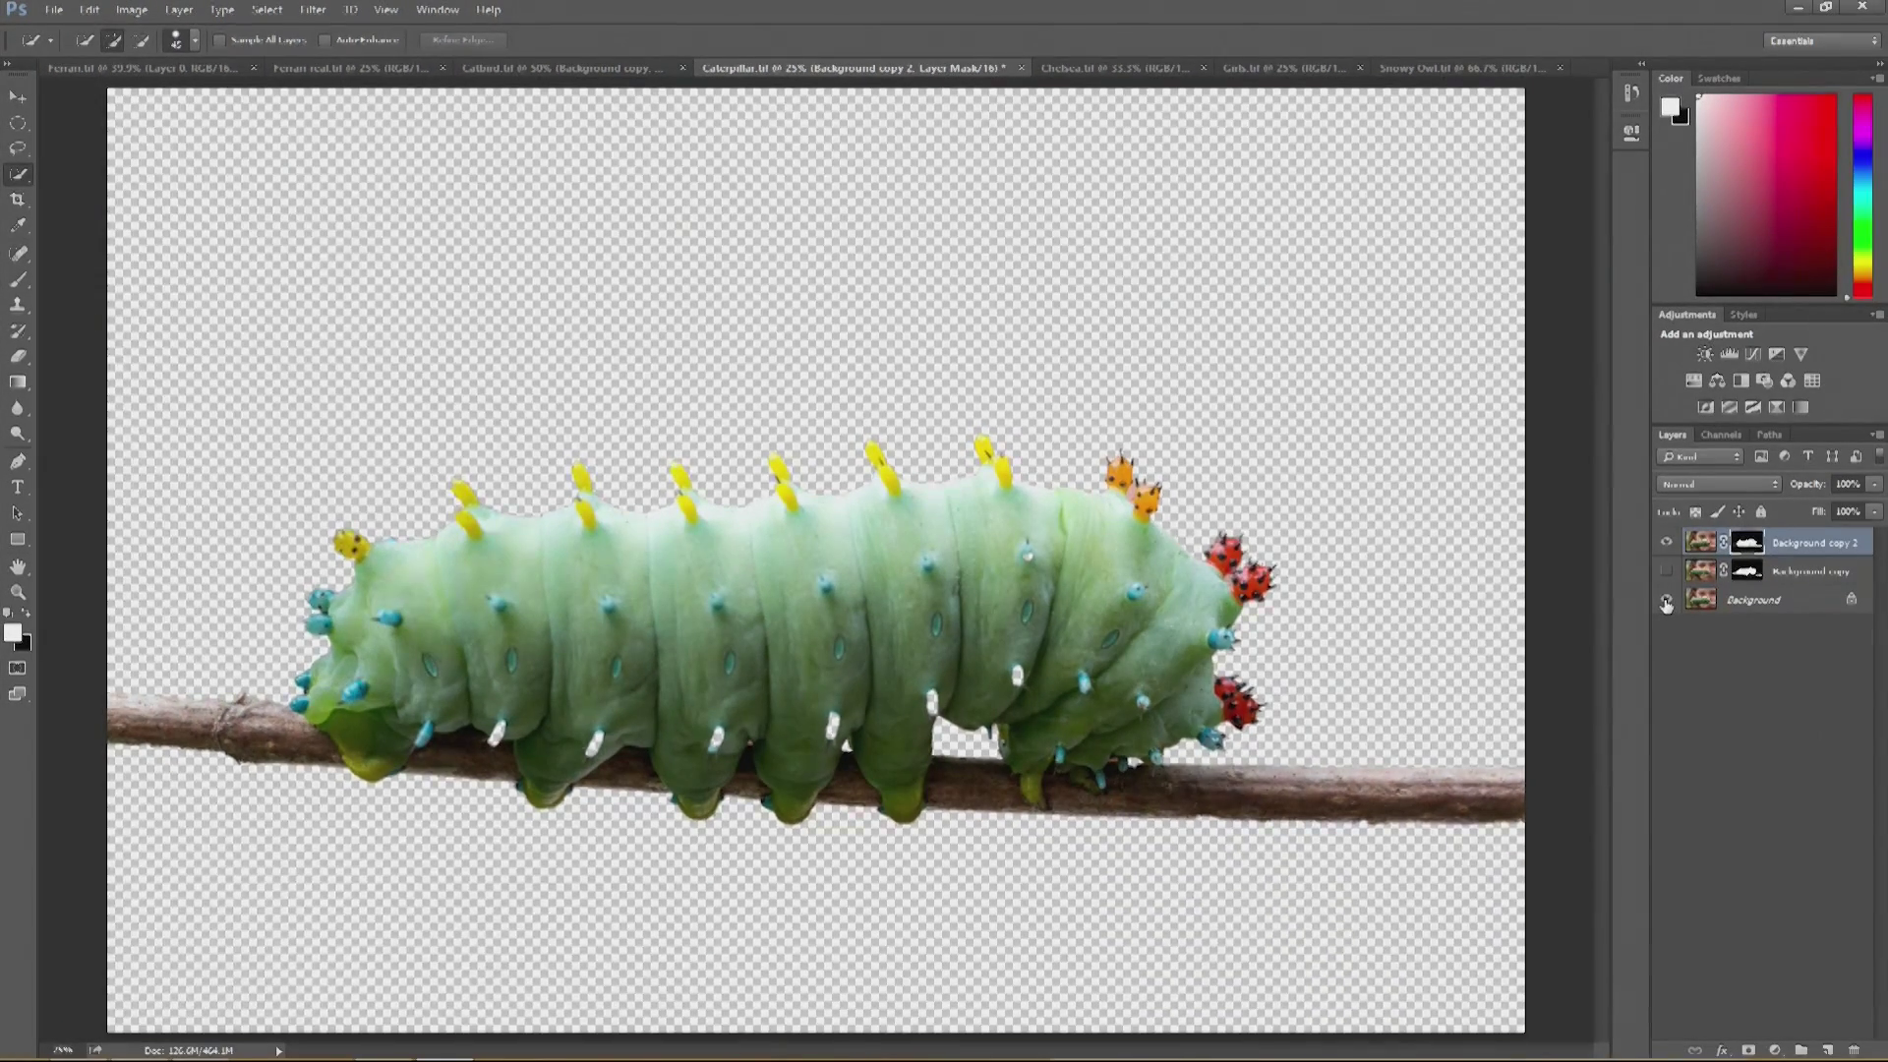
- Toggle the Background layer's visibility to compare the caterpillar cutout against the original photo
click(1666, 601)
click(1667, 601)
click(1666, 601)
click(1666, 601)
click(1666, 601)
click(1666, 600)
click(1666, 601)
click(1666, 601)
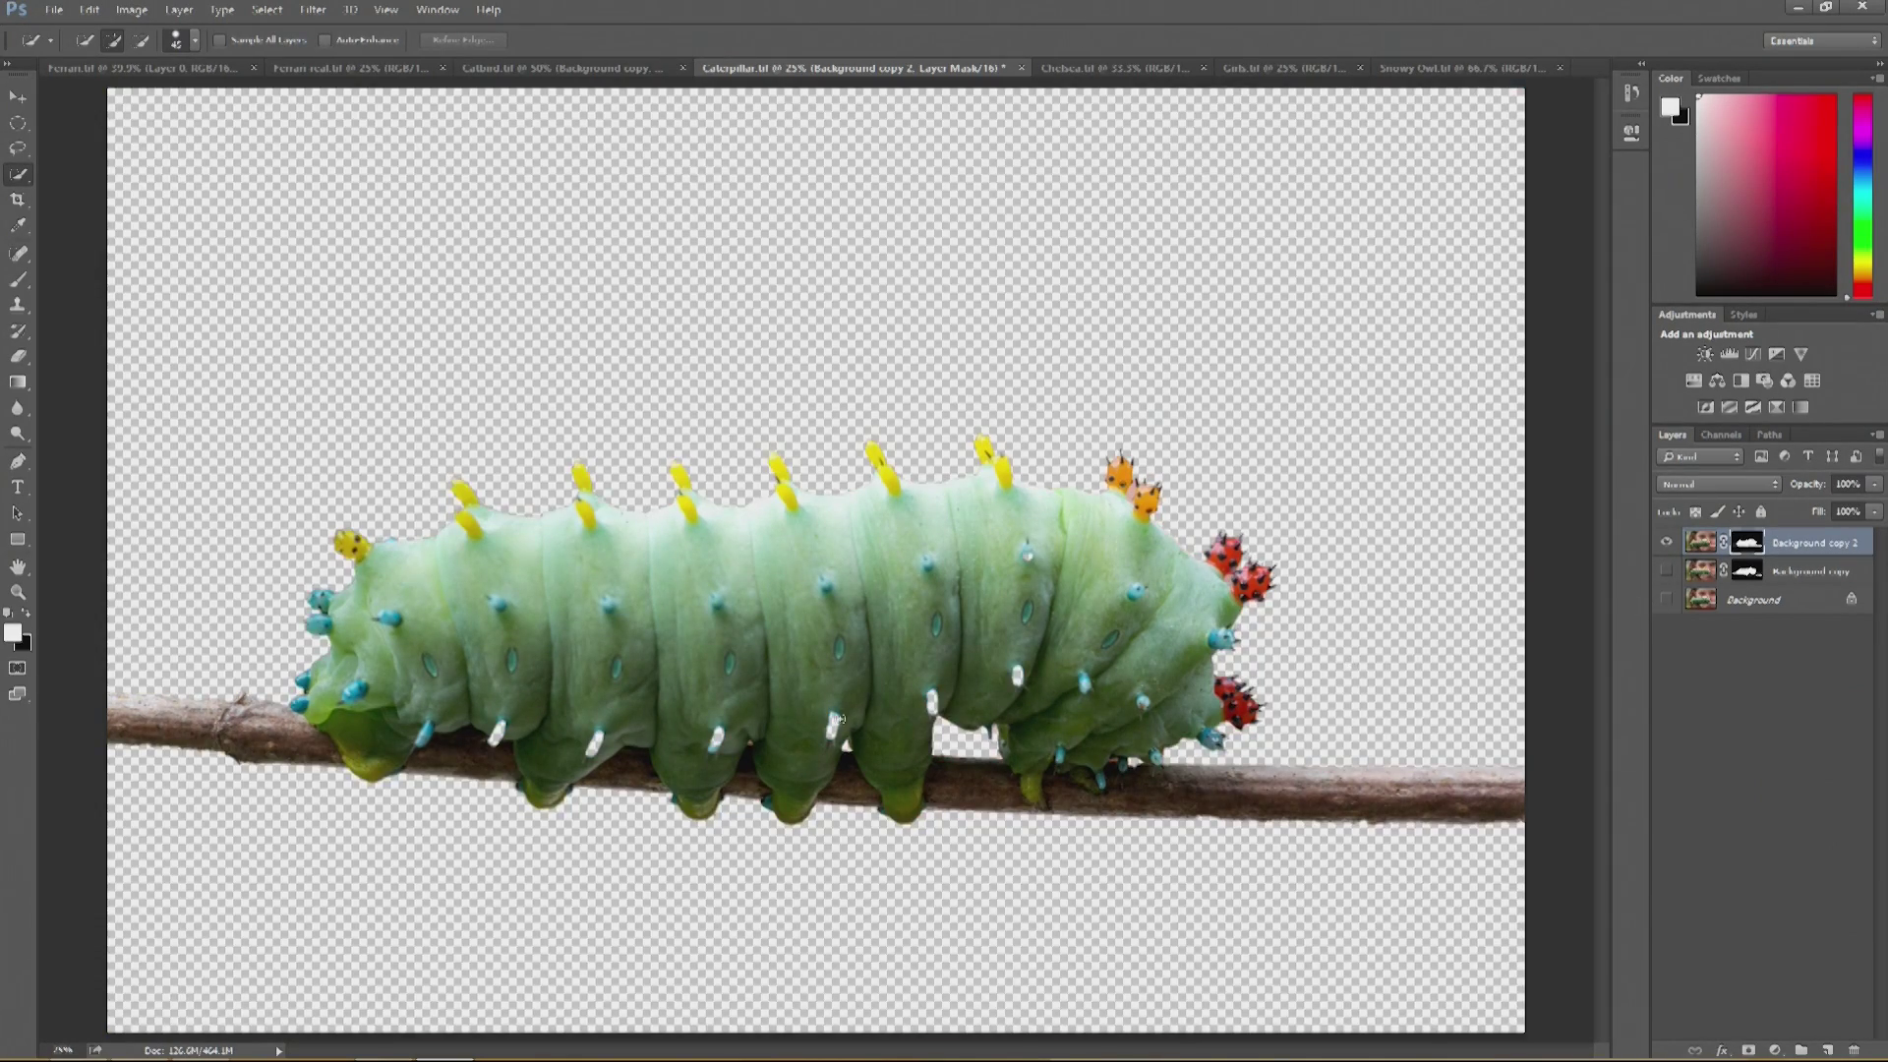
click(1666, 601)
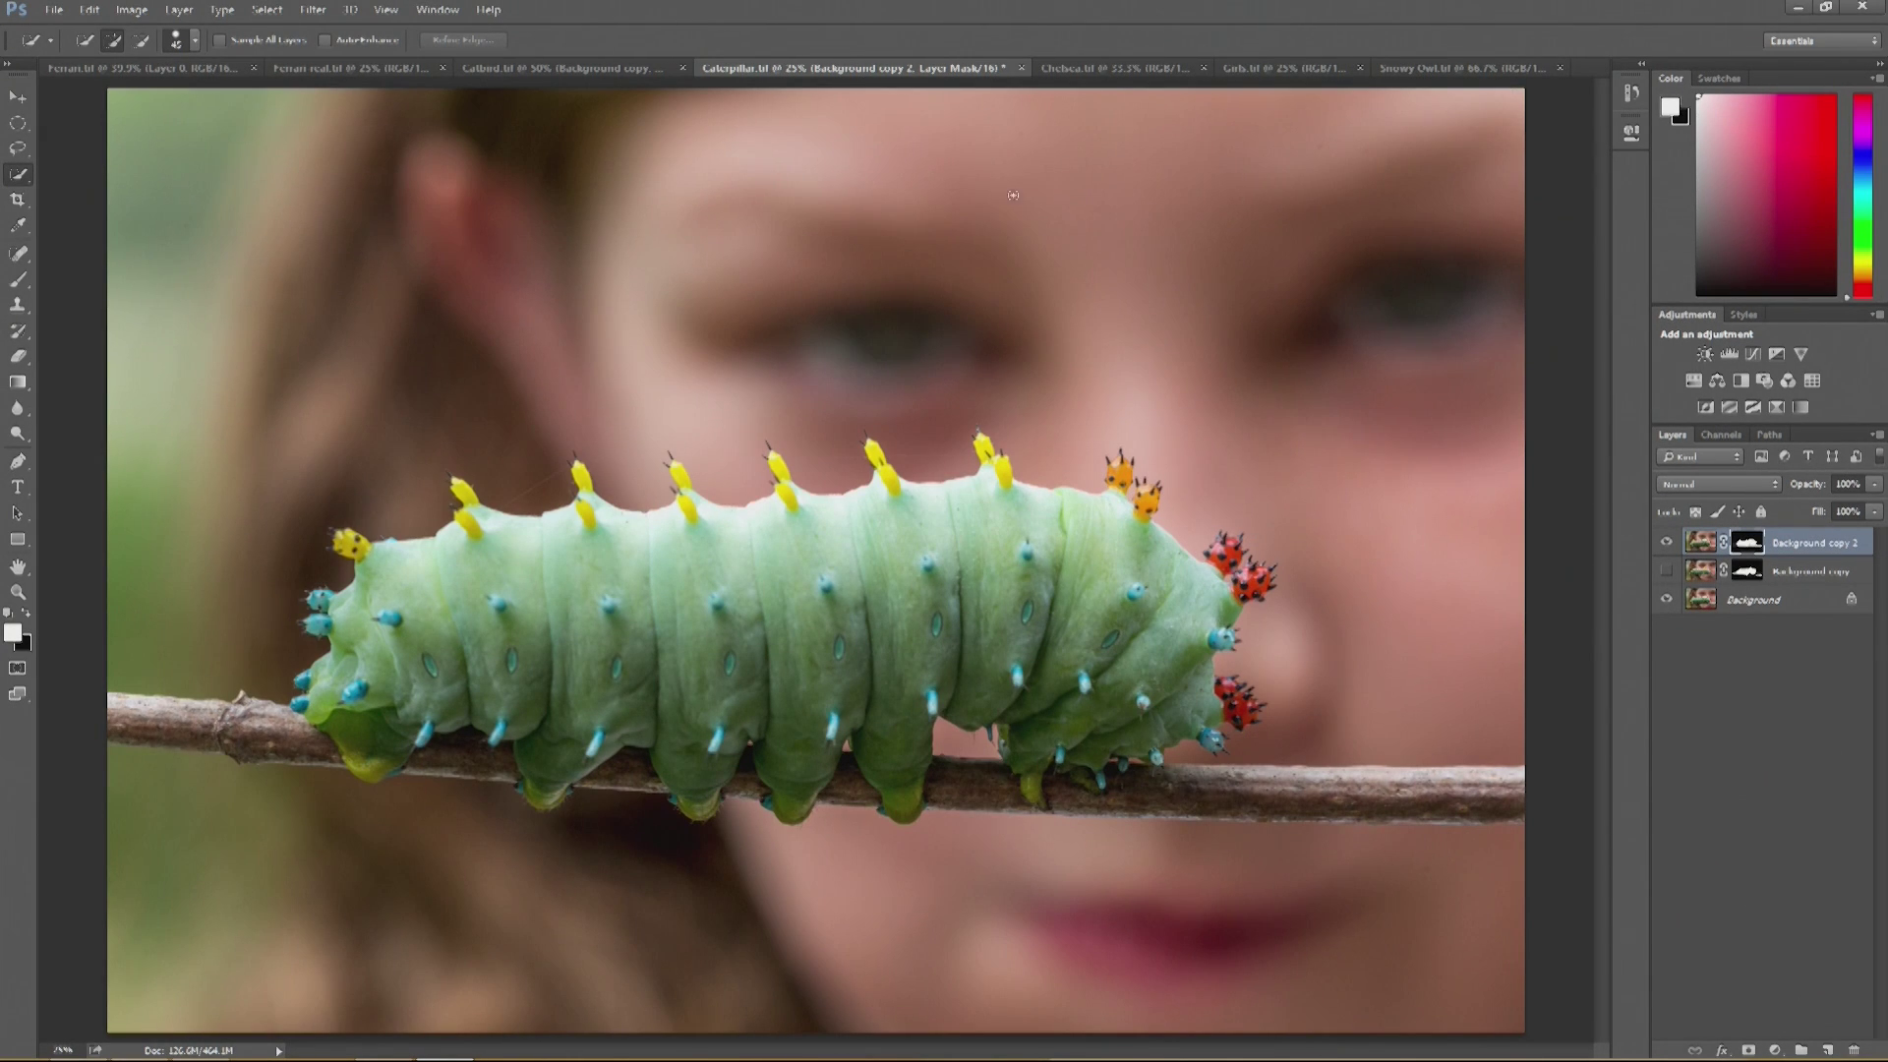
- Switch to the woman-and-girl photo and start Select > Focus Area on it
click(1307, 73)
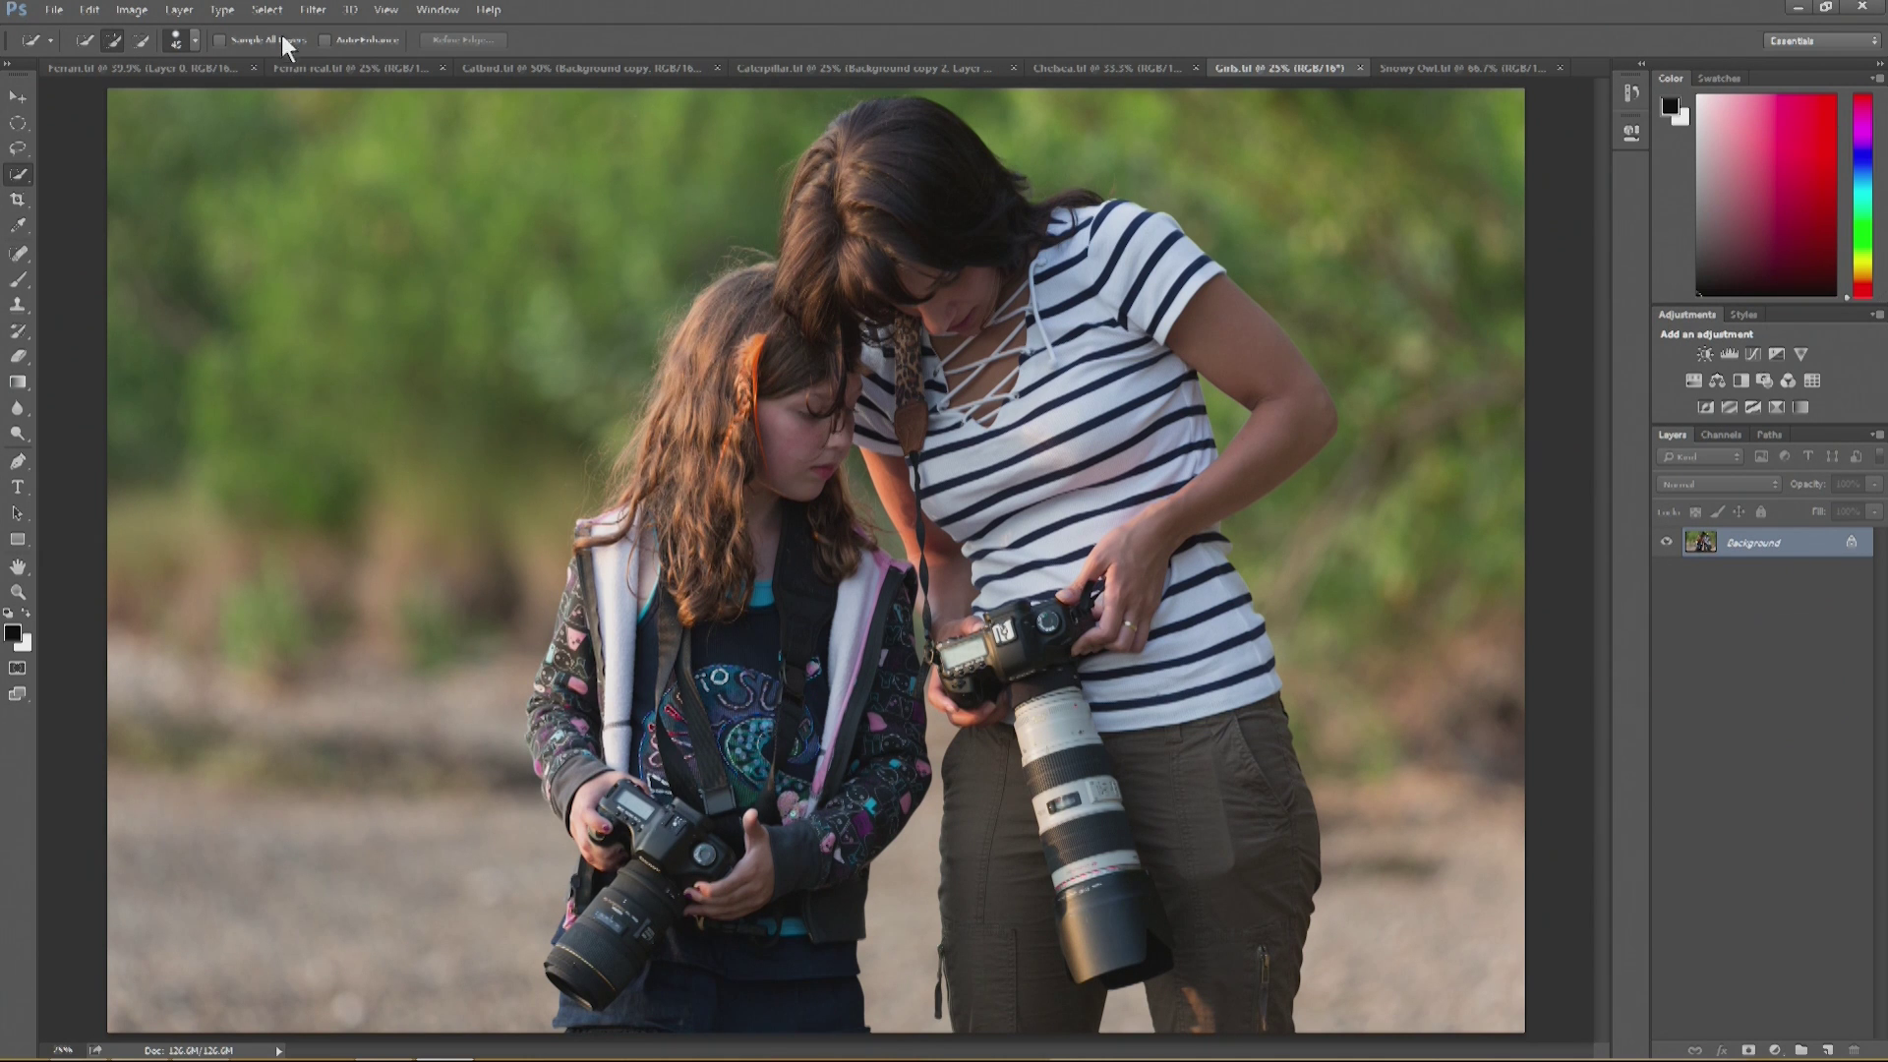
click(266, 10)
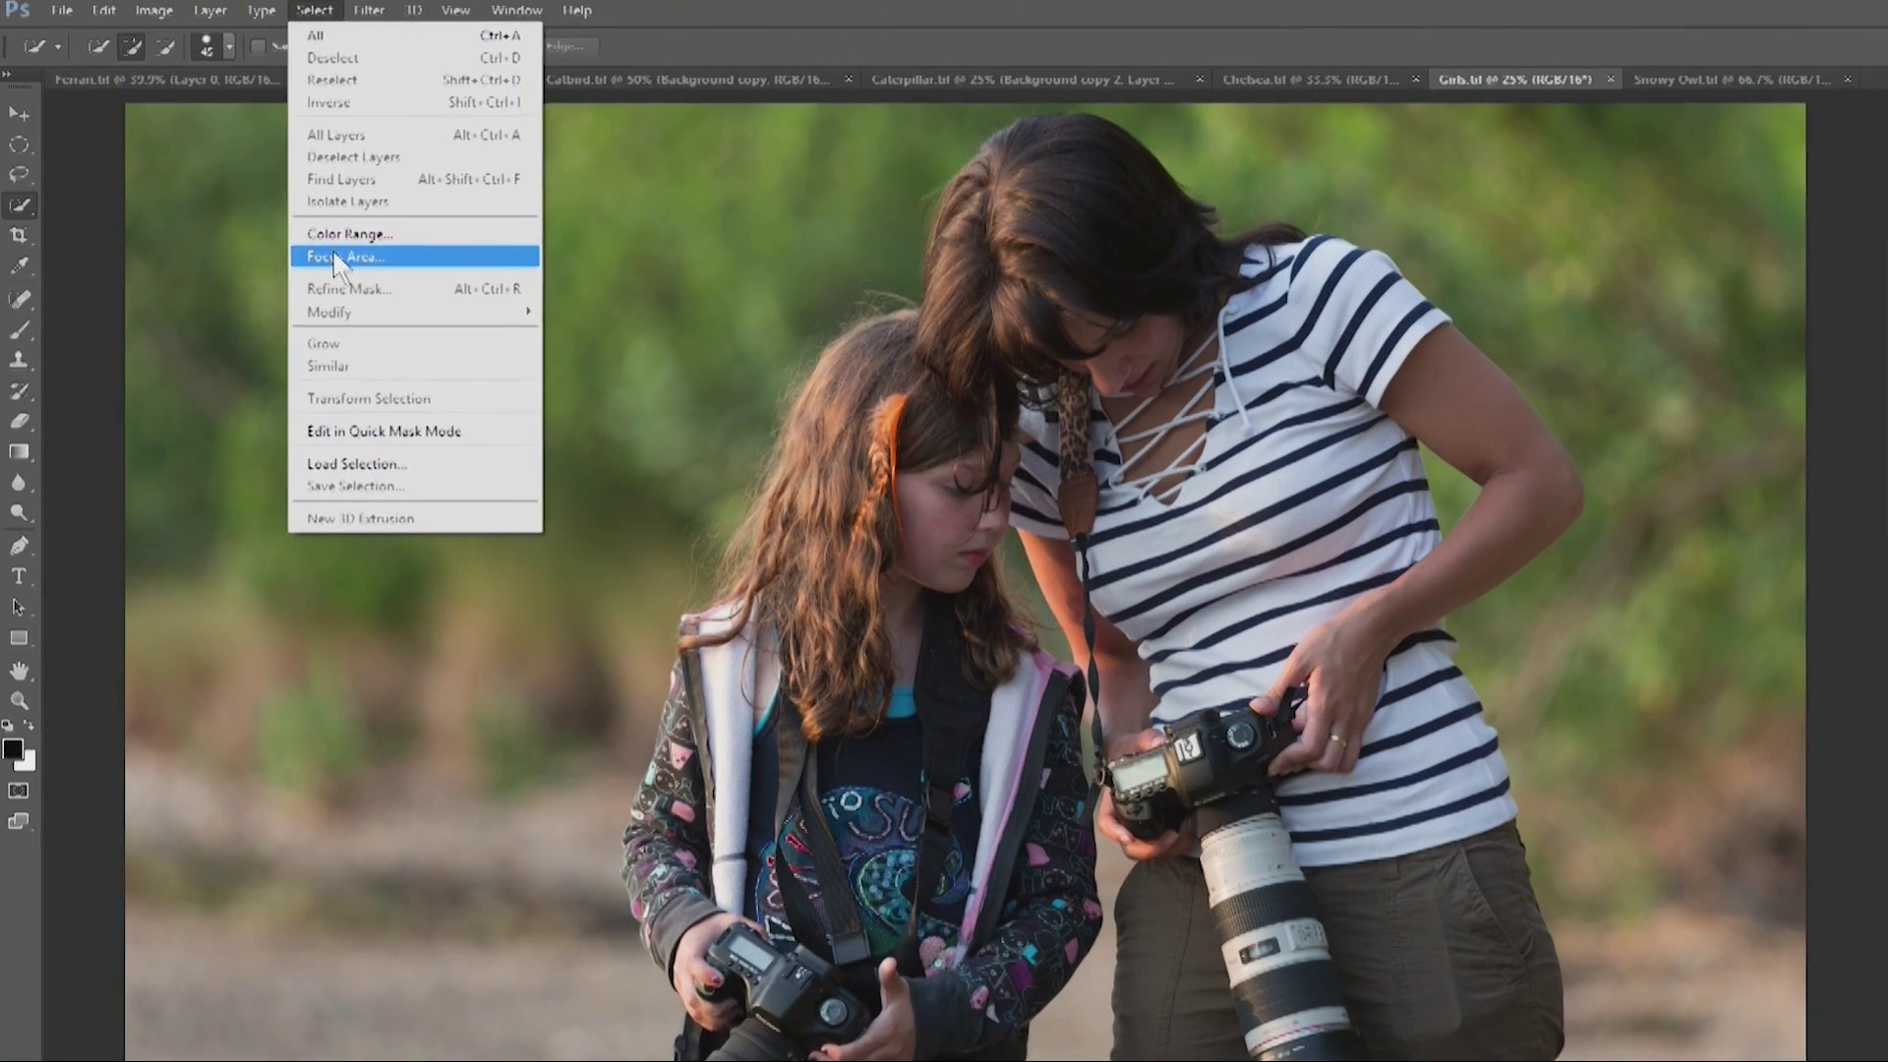
click(340, 258)
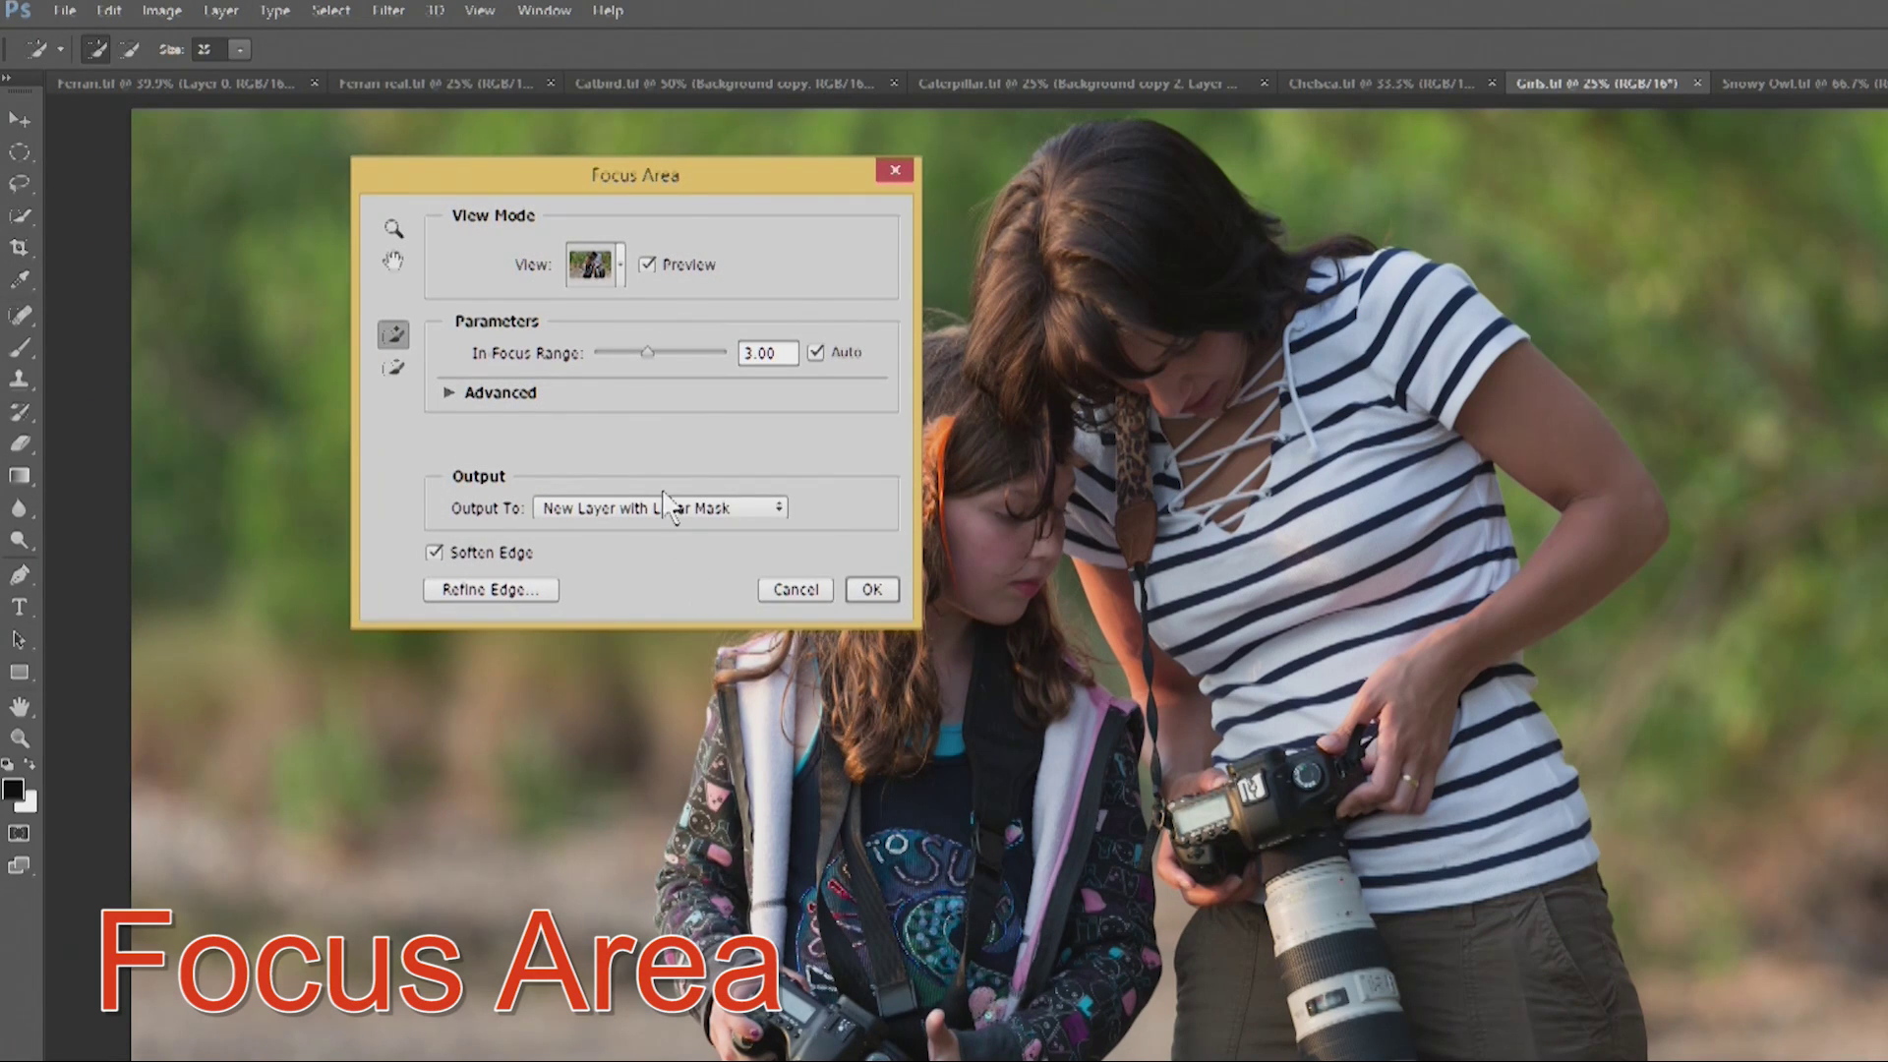
drag(675, 176, 469, 186)
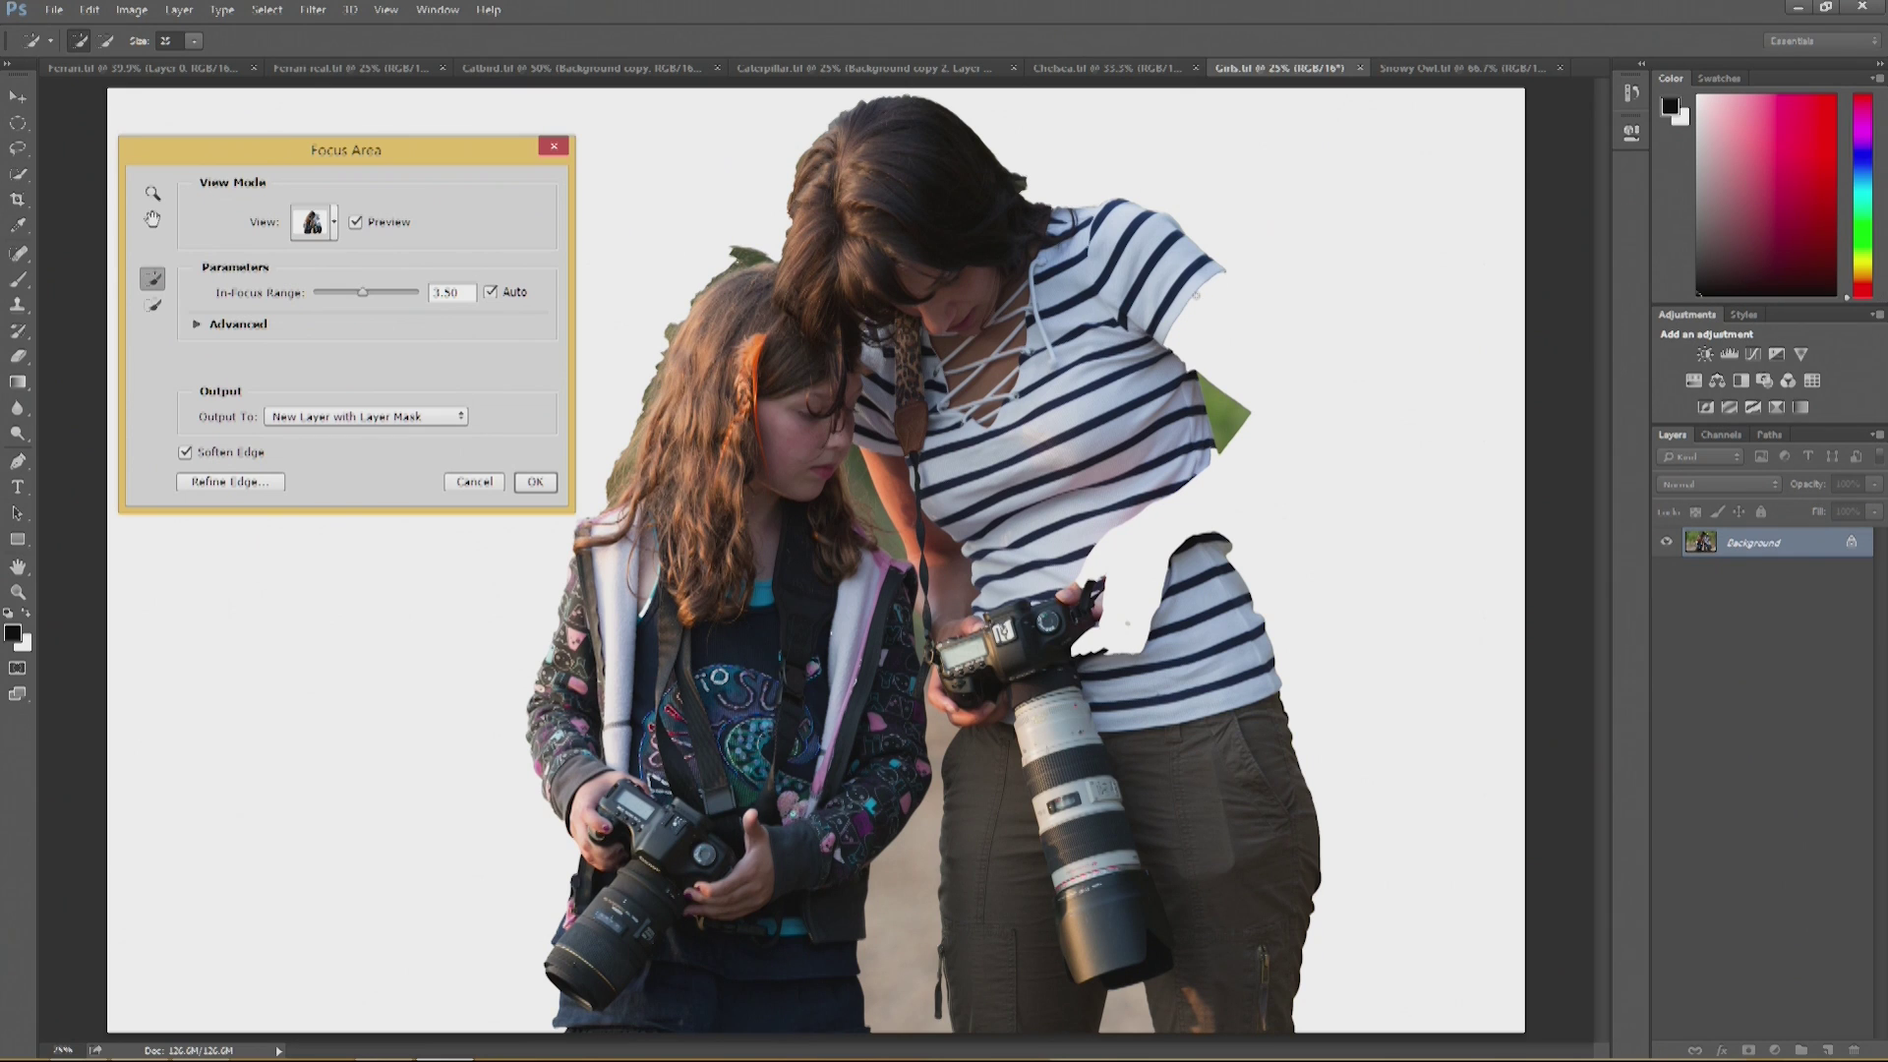
- Add the woman's side to the focus area and erase stray background with a 100 px brush
mouse_move(1183, 293)
mouse_down()
mouse_move(1308, 384)
mouse_move(1126, 600)
mouse_move(1139, 518)
mouse_move(1219, 461)
mouse_move(1273, 307)
mouse_move(1284, 320)
mouse_up()
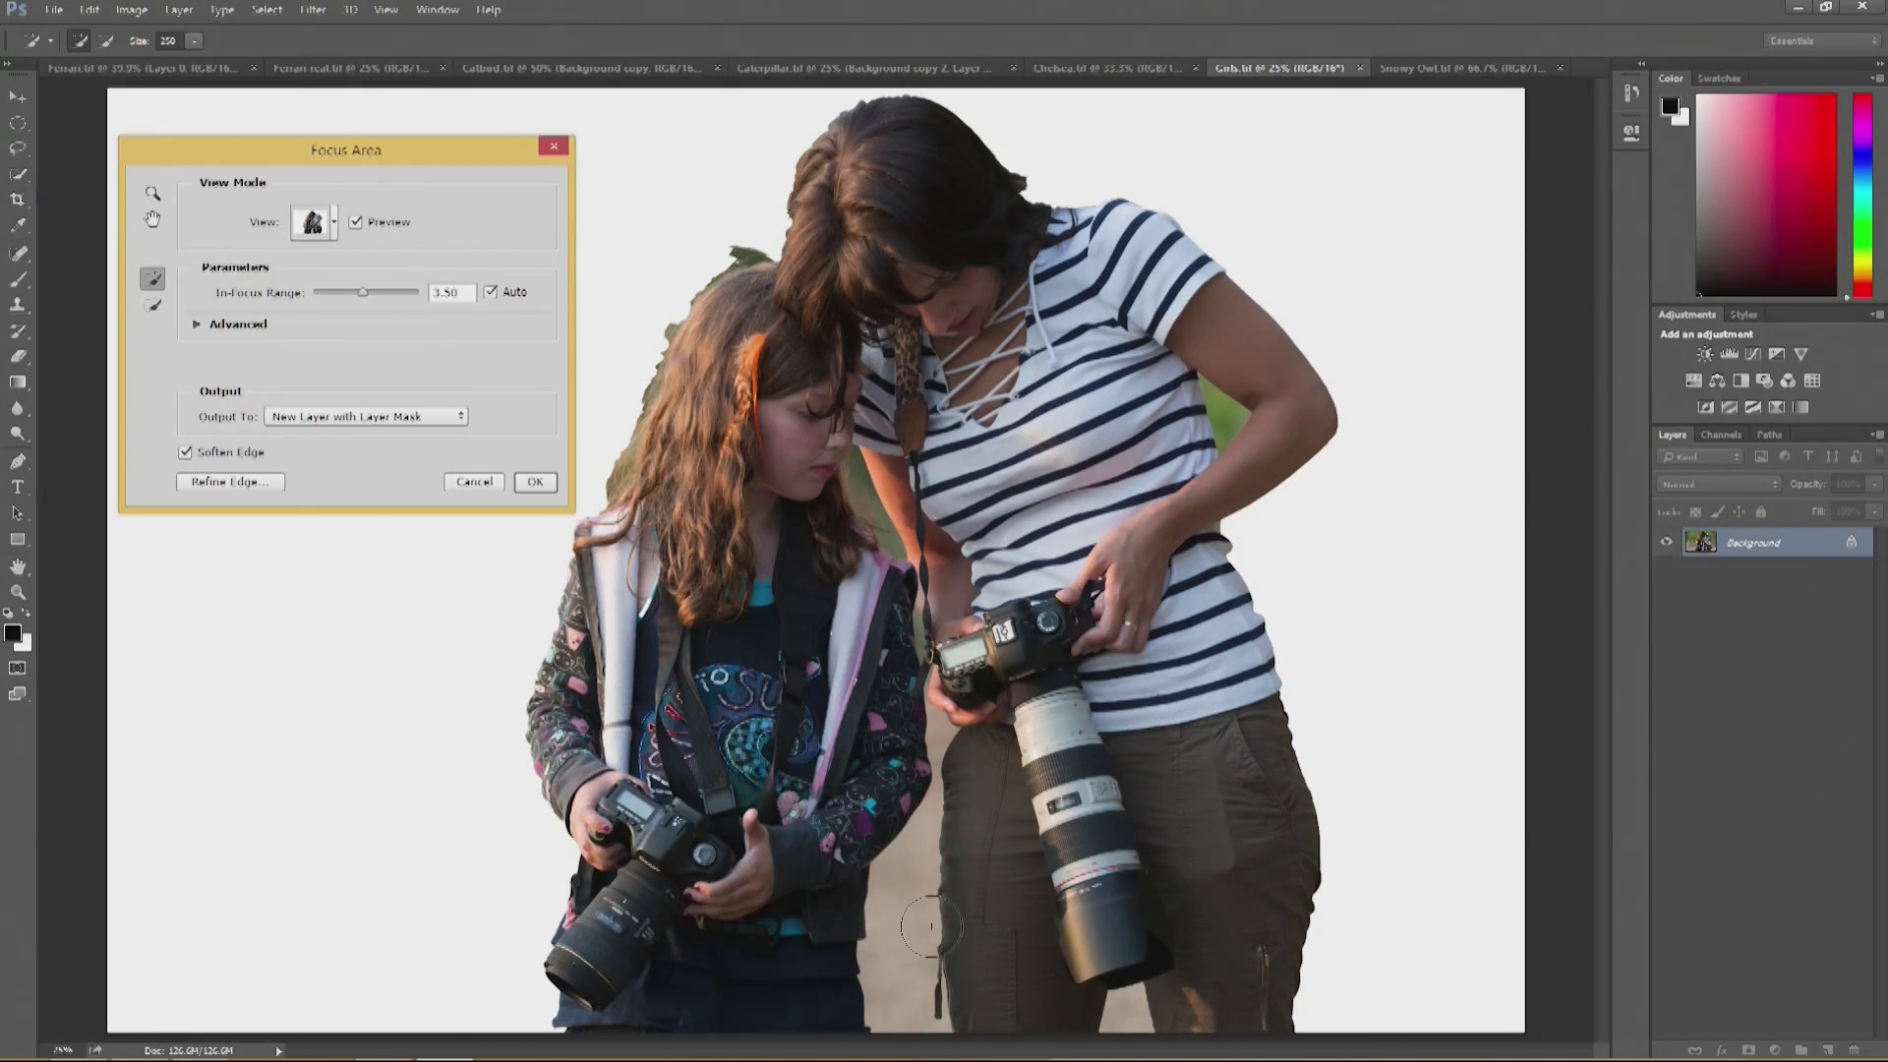
key(alt)
drag(905, 897, 906, 997)
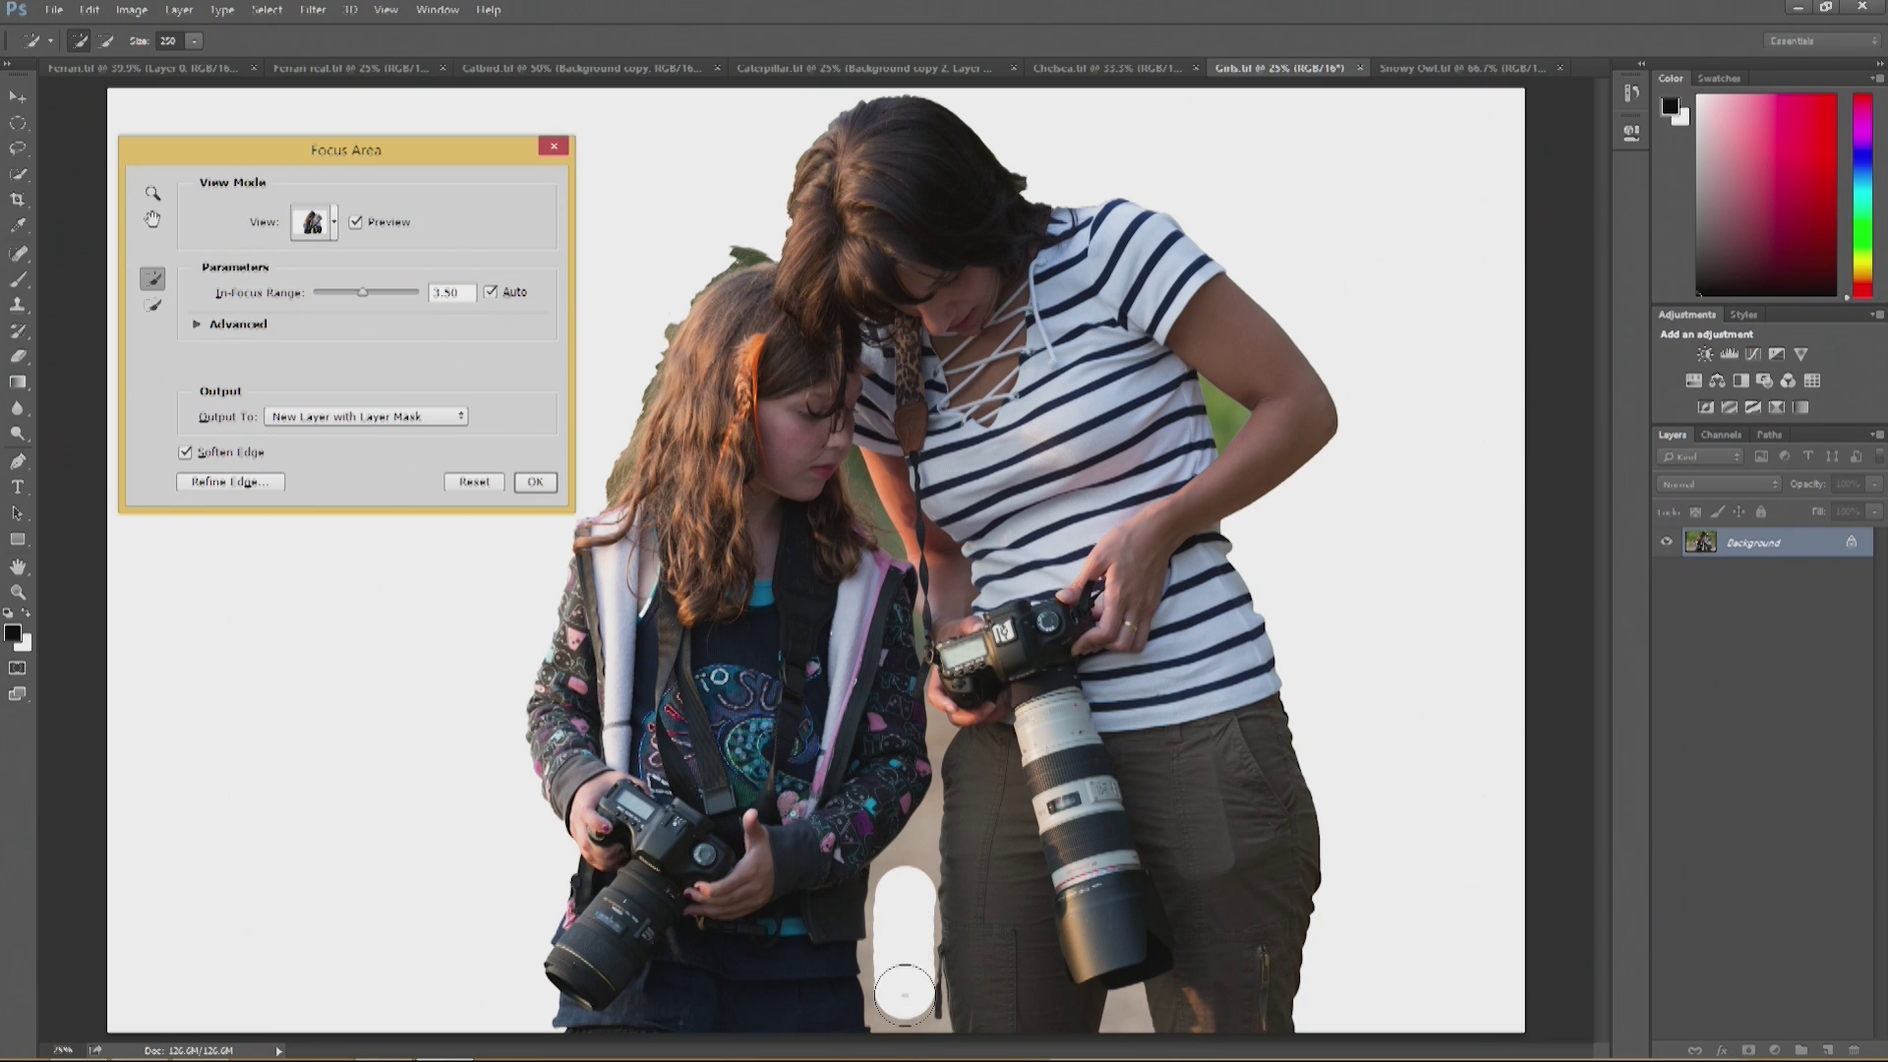
key(bracketleft)
key(bracketleft)
key(bracketleft)
key(bracketleft)
key(bracketleft)
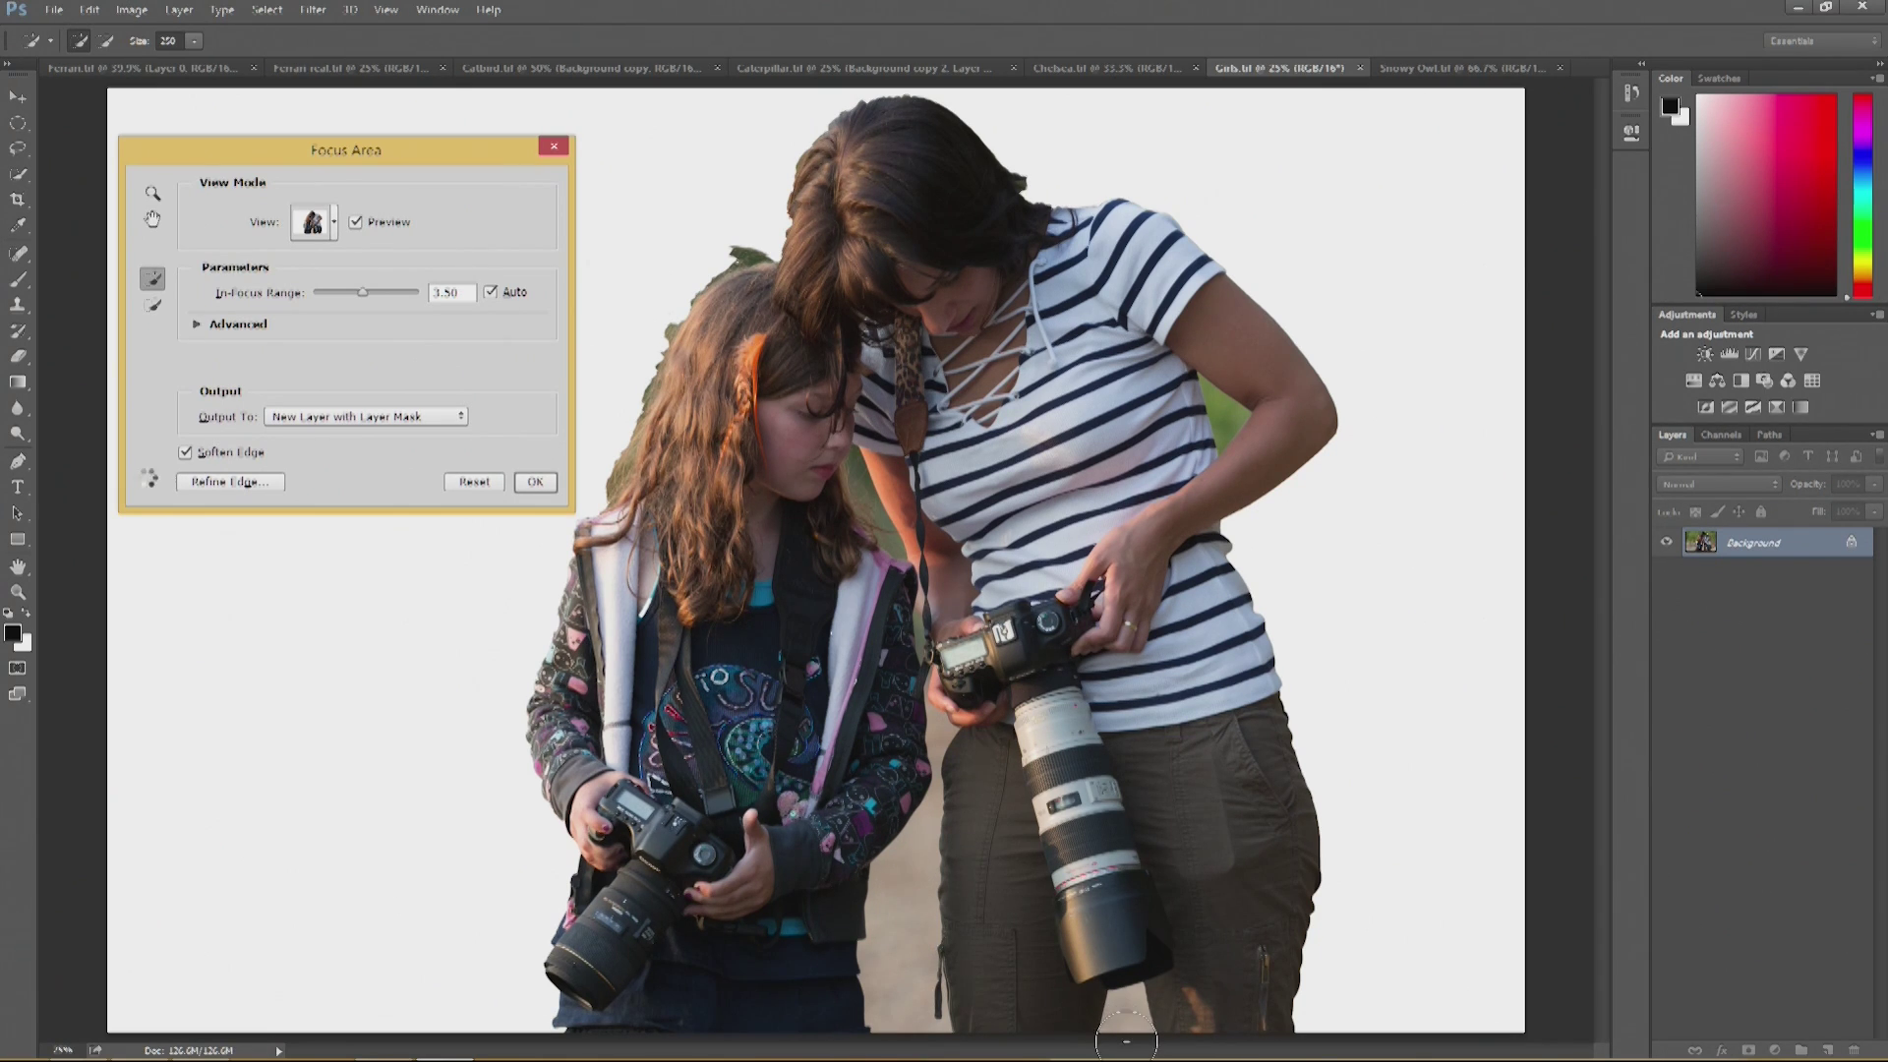
key(alt)
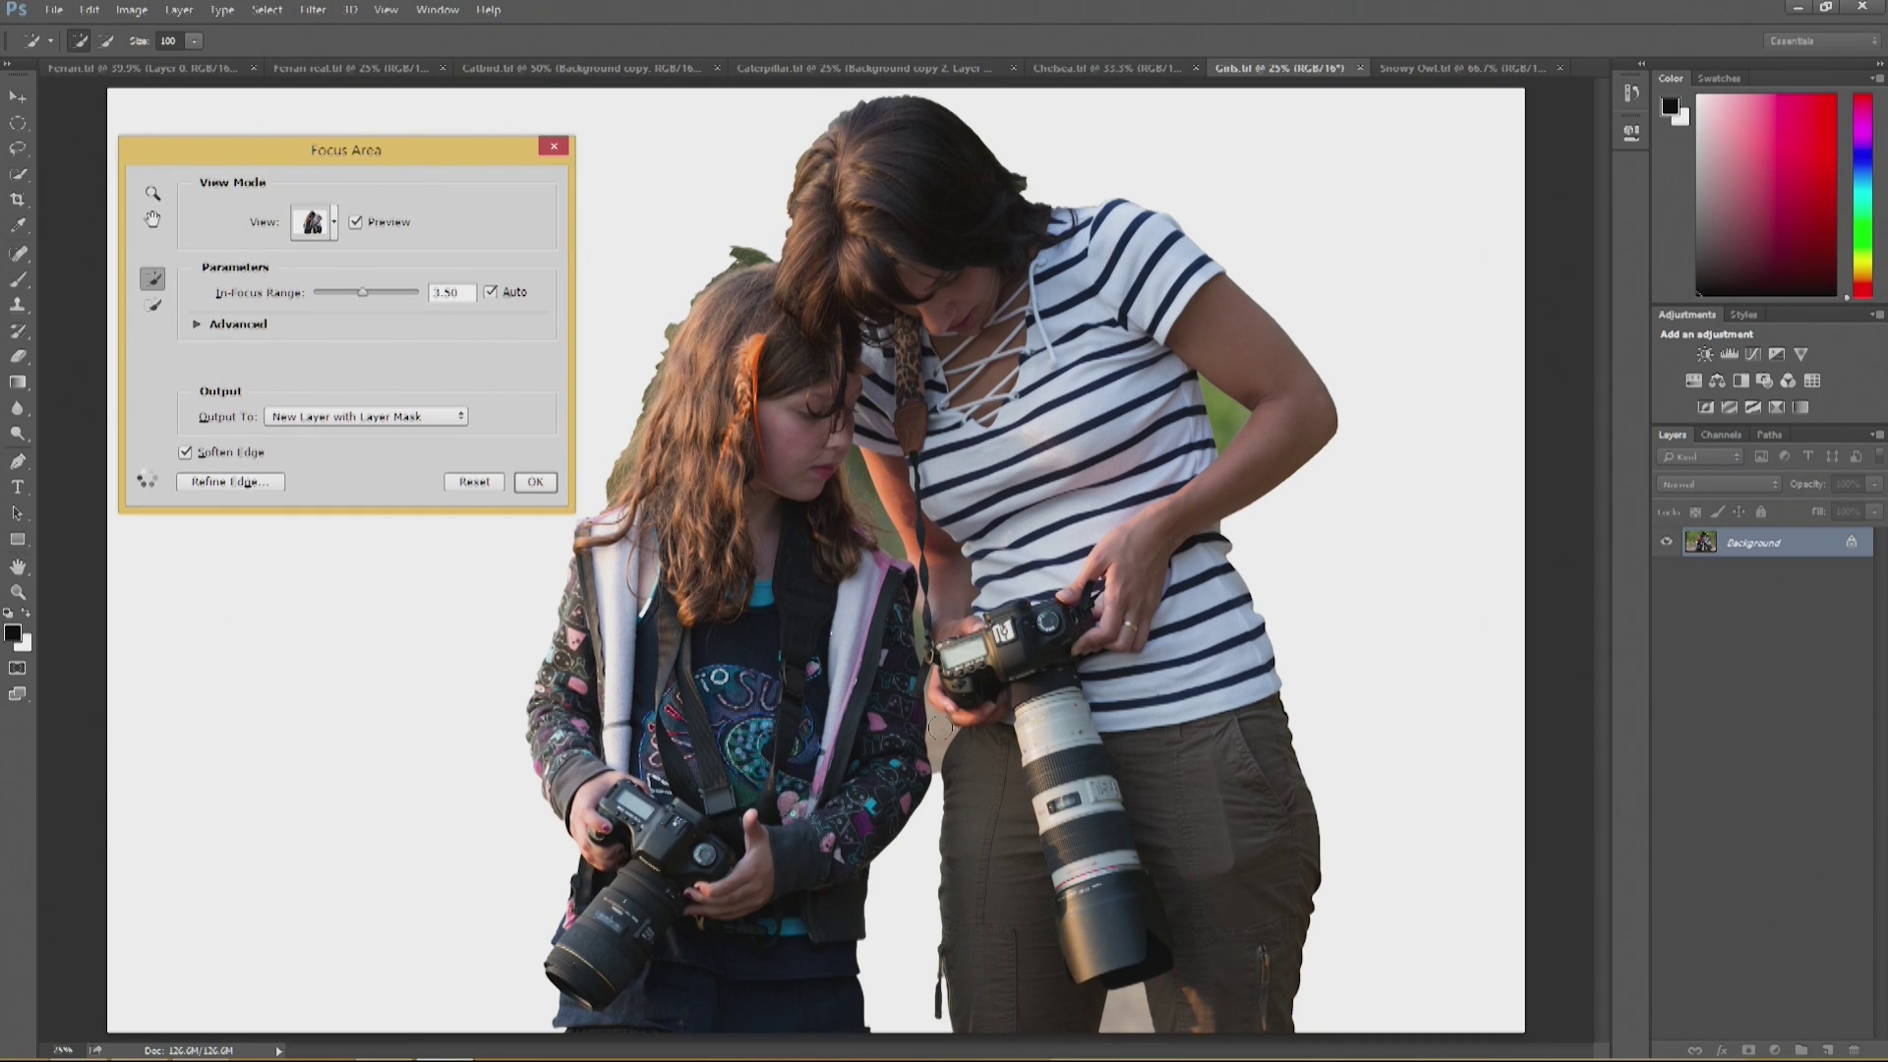
key(alt)
alt+click(1226, 419)
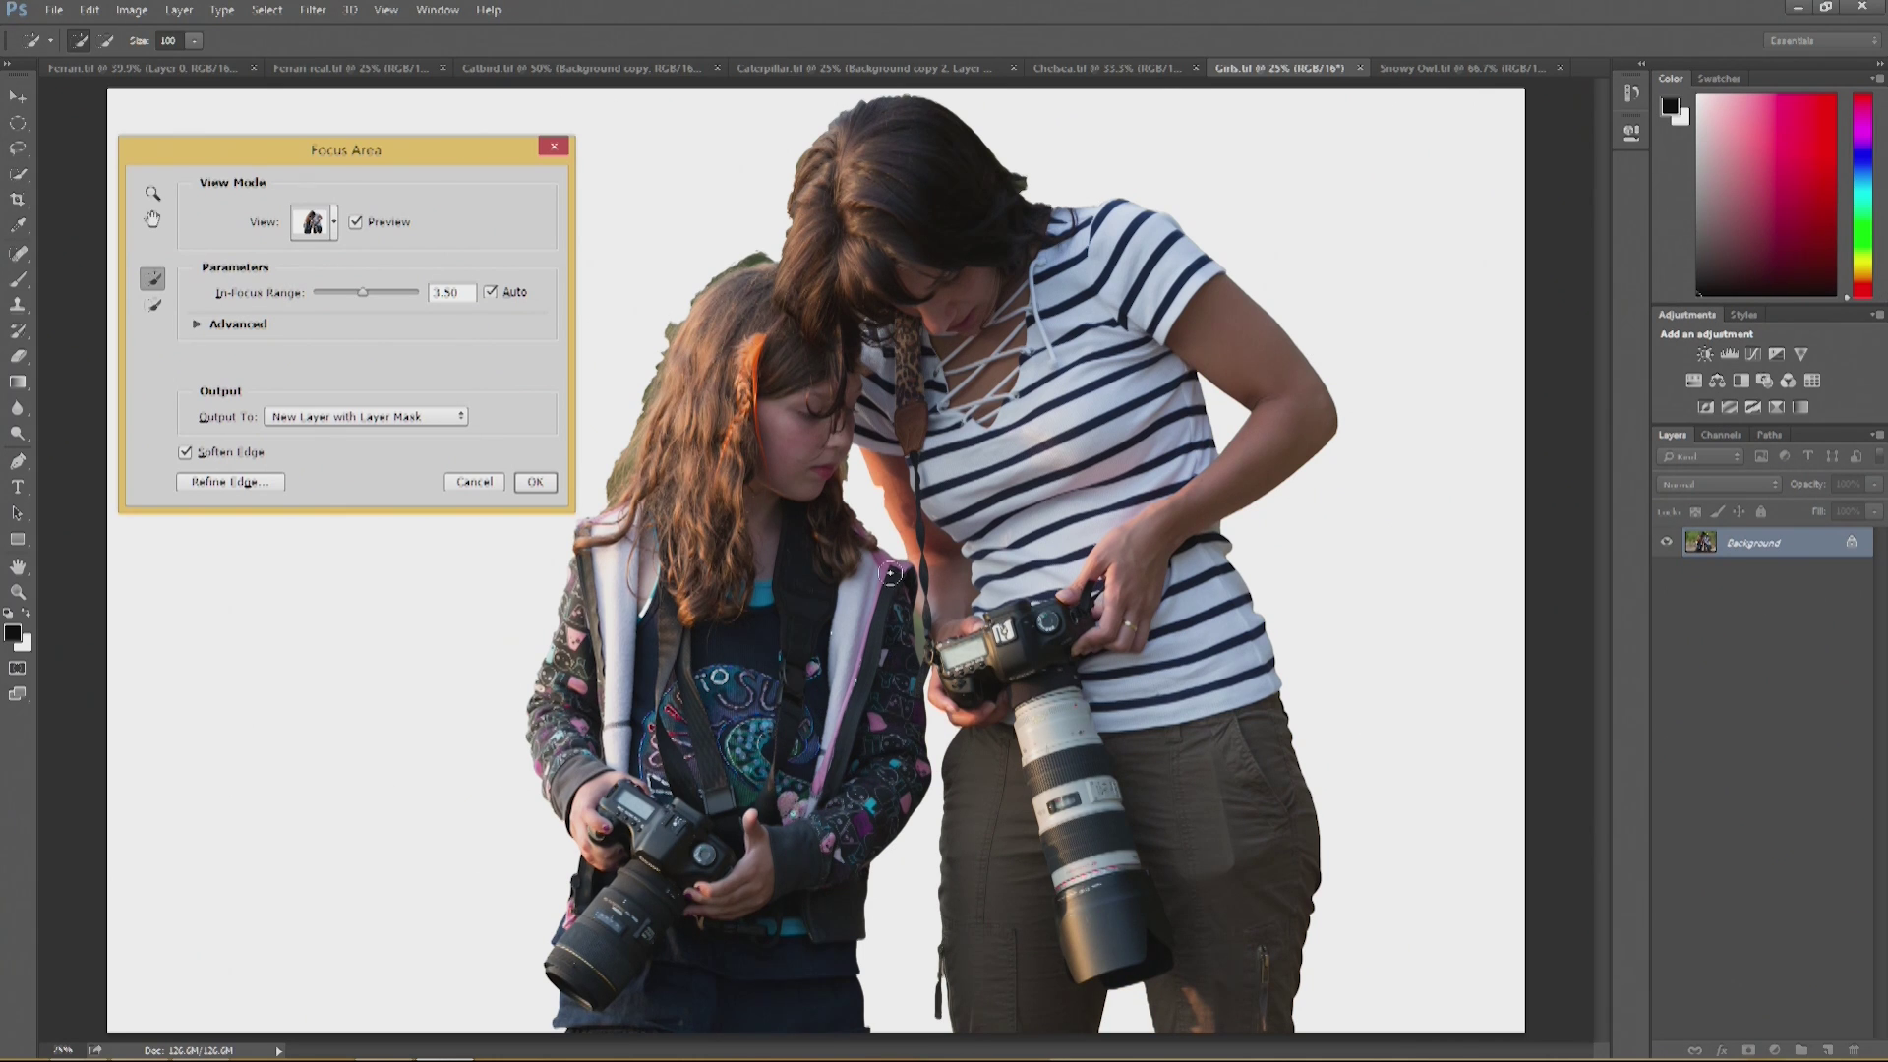
- Output the focus area as a masked layer and fine-tune the mask edge radius
click(228, 482)
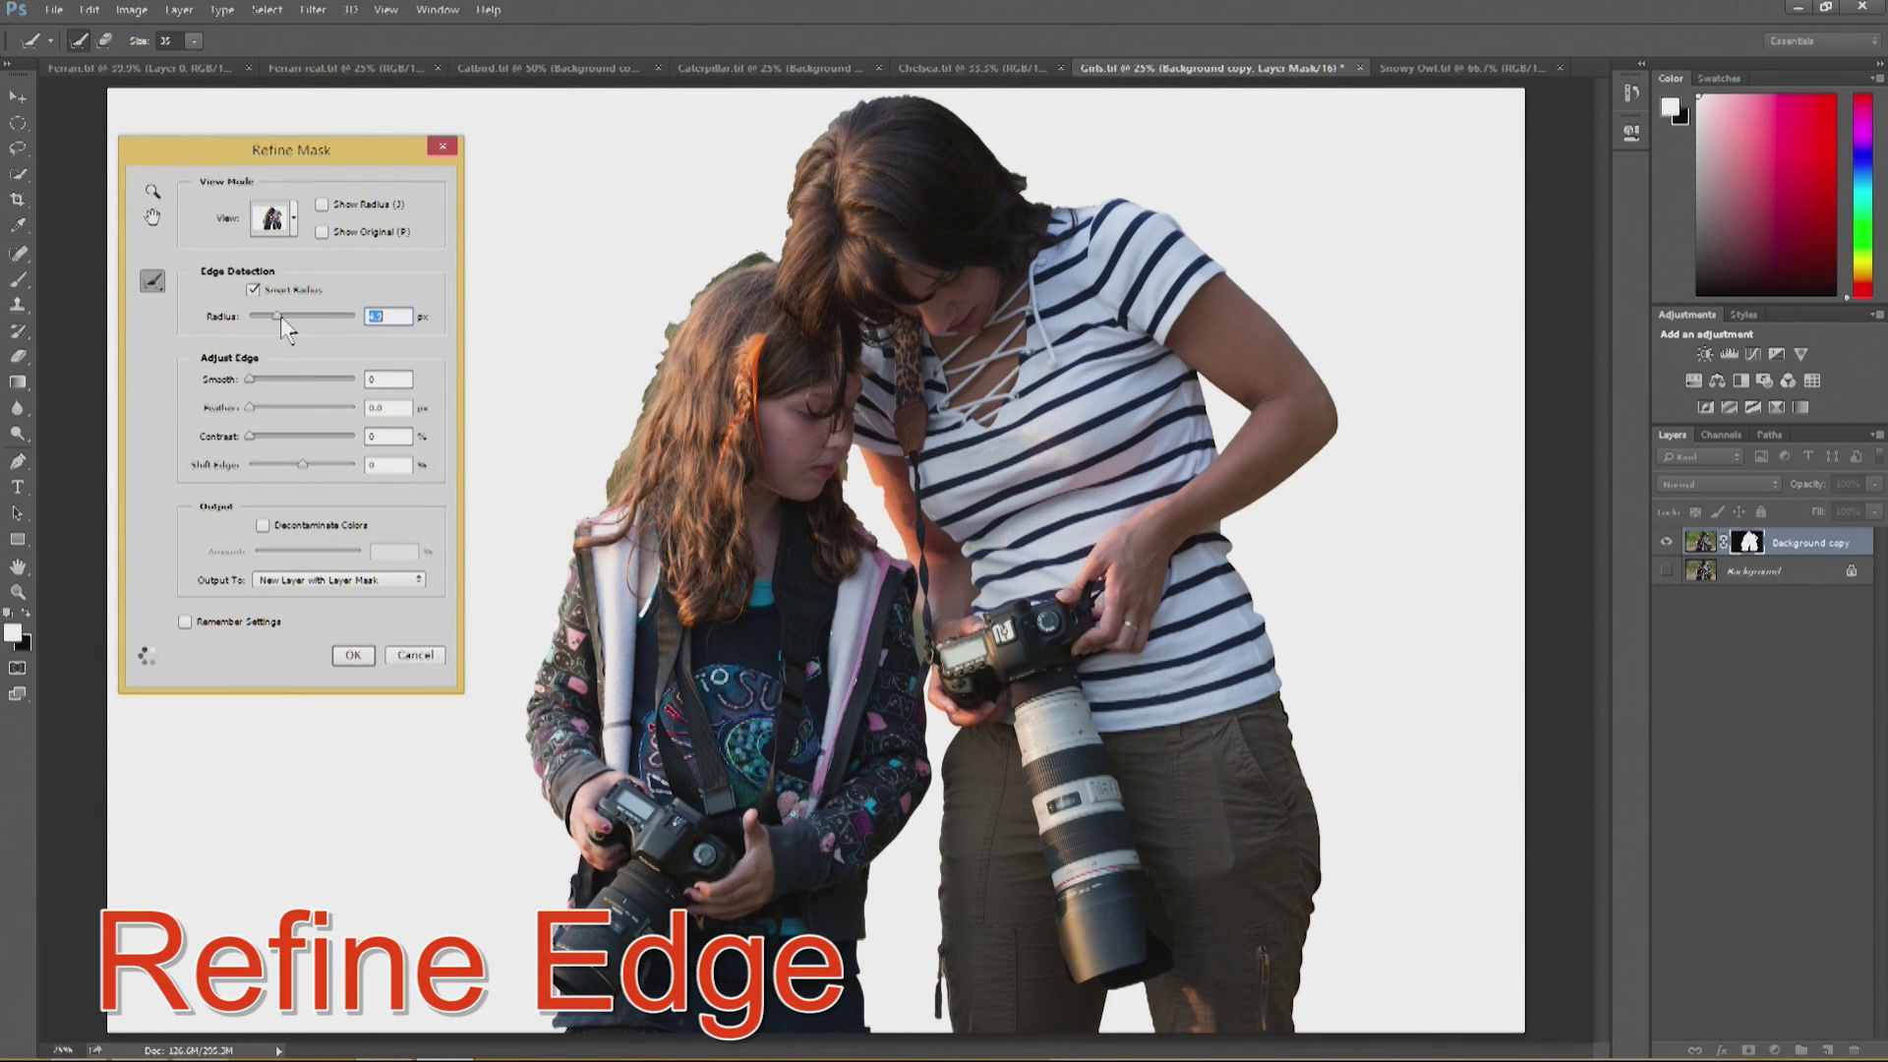
mouse_move(280, 316)
mouse_down()
mouse_move(317, 315)
mouse_move(293, 314)
mouse_up()
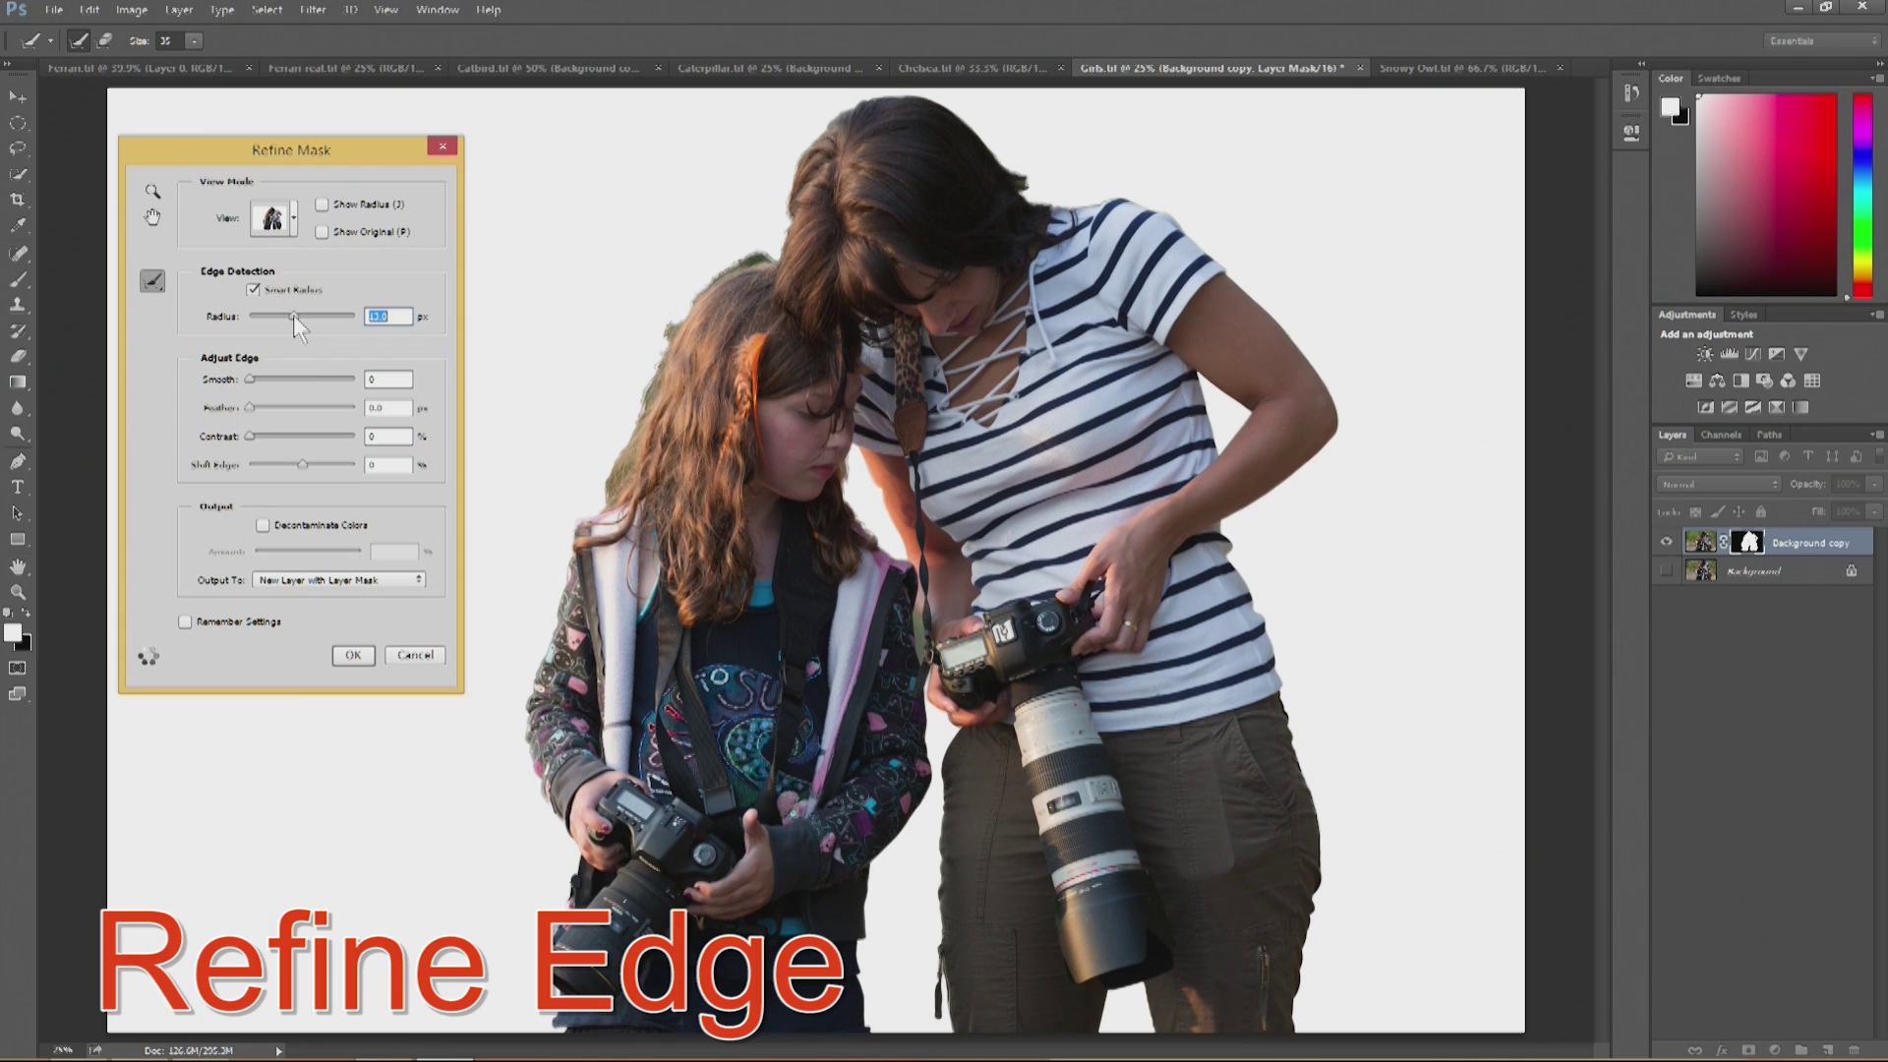
drag(293, 314, 285, 316)
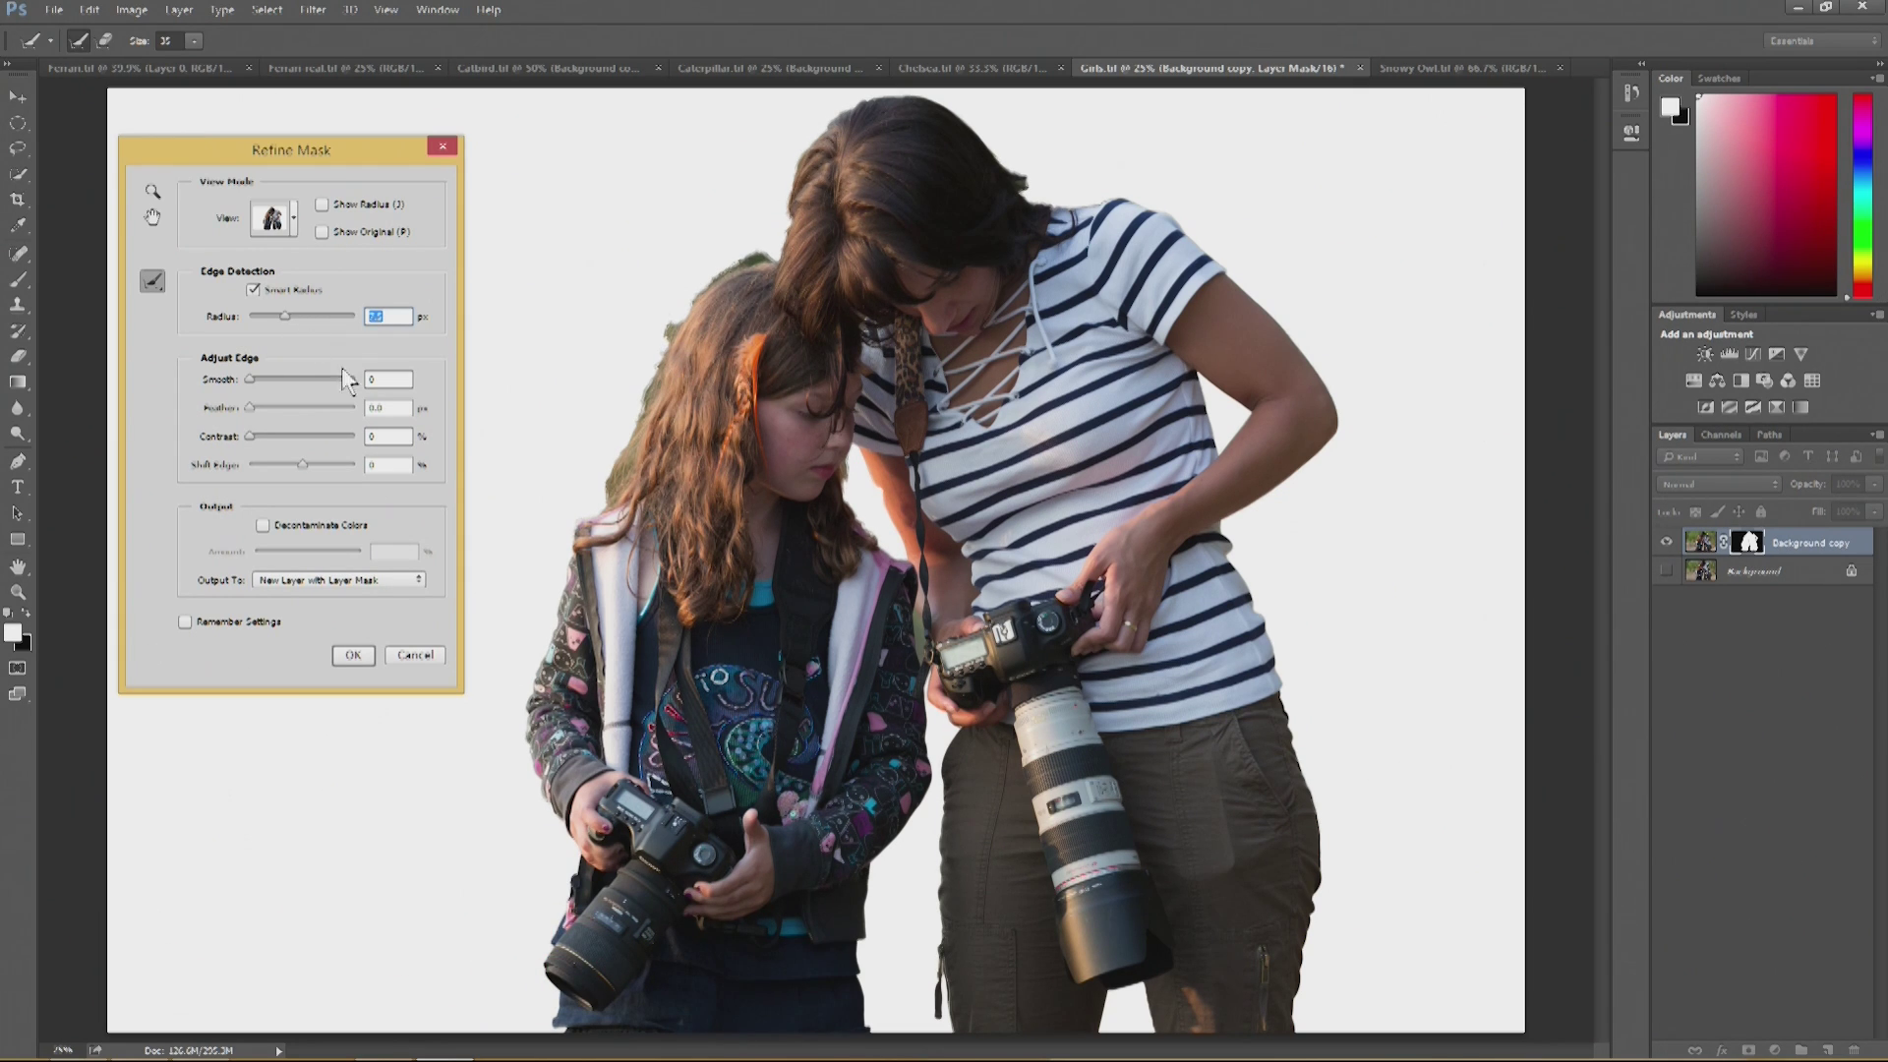
click(354, 657)
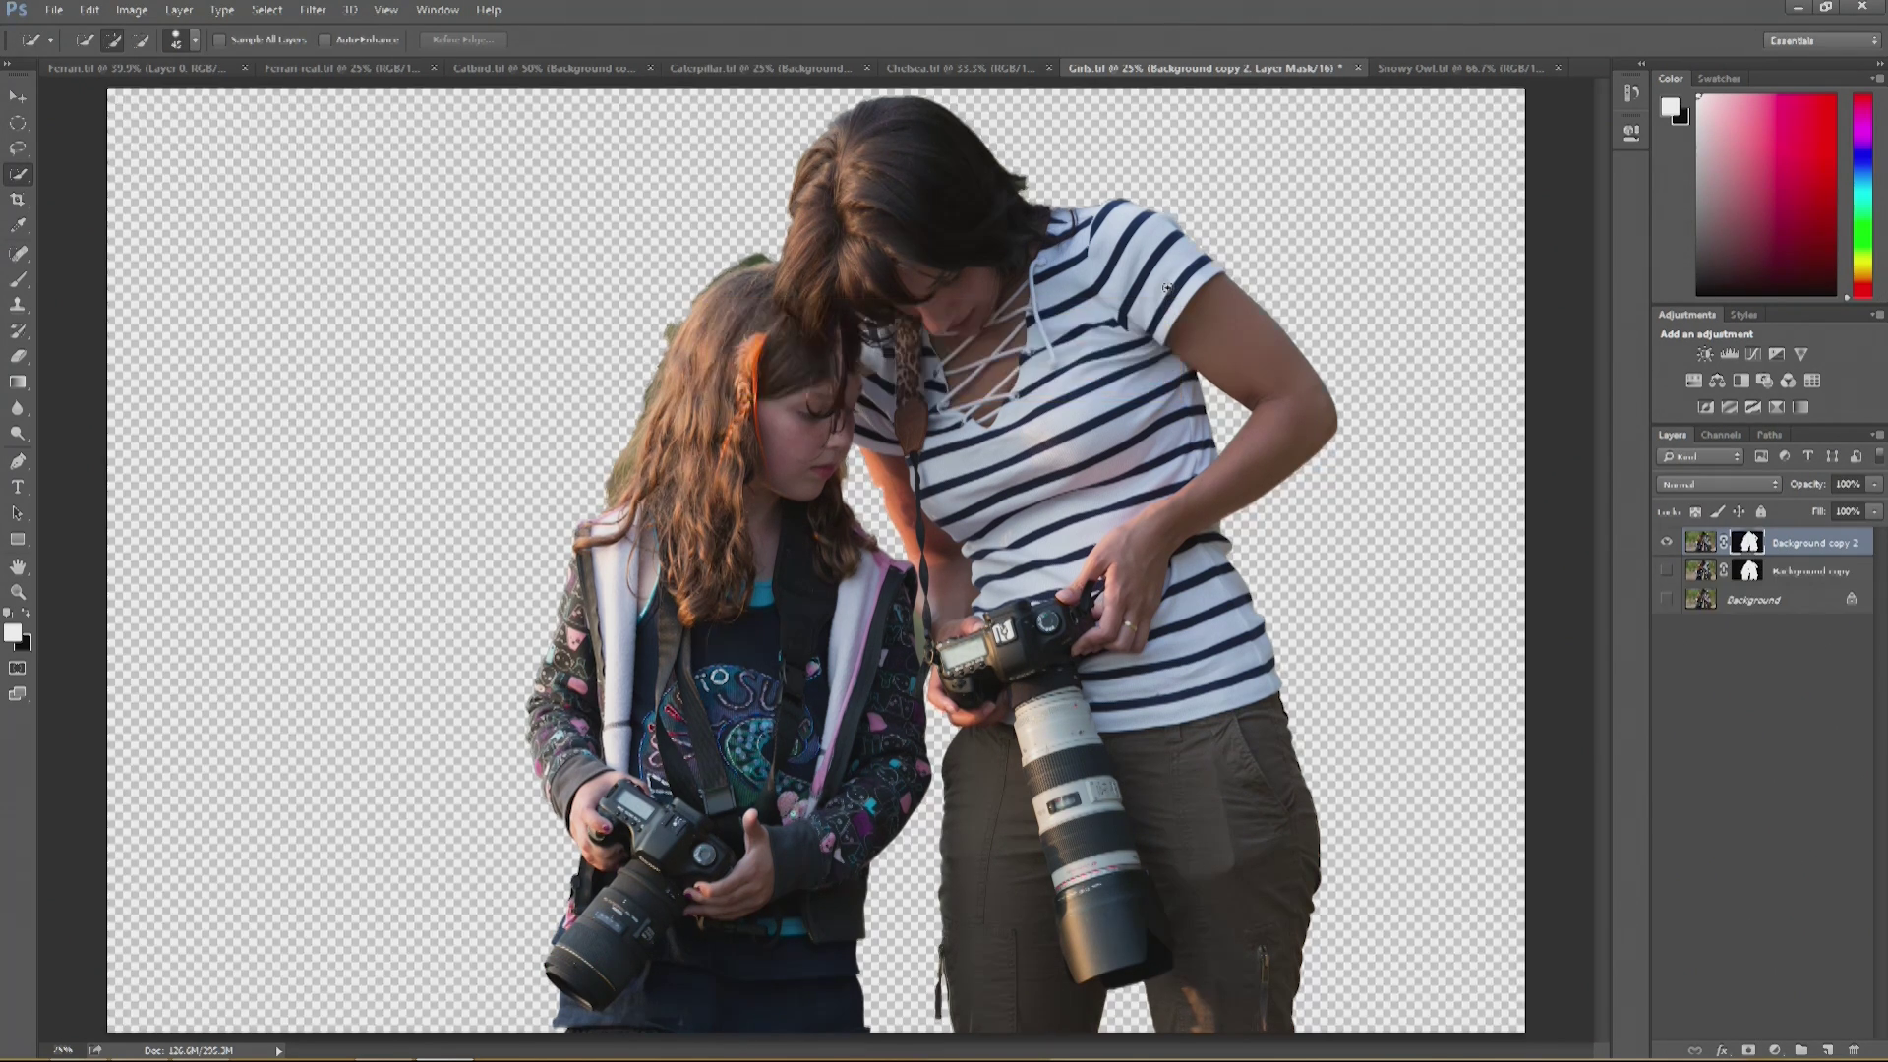
- Toggle the Background layer's visibility to check the woman-and-girl cutout over transparency
click(1677, 606)
click(1674, 605)
click(1667, 600)
click(1667, 600)
click(1667, 600)
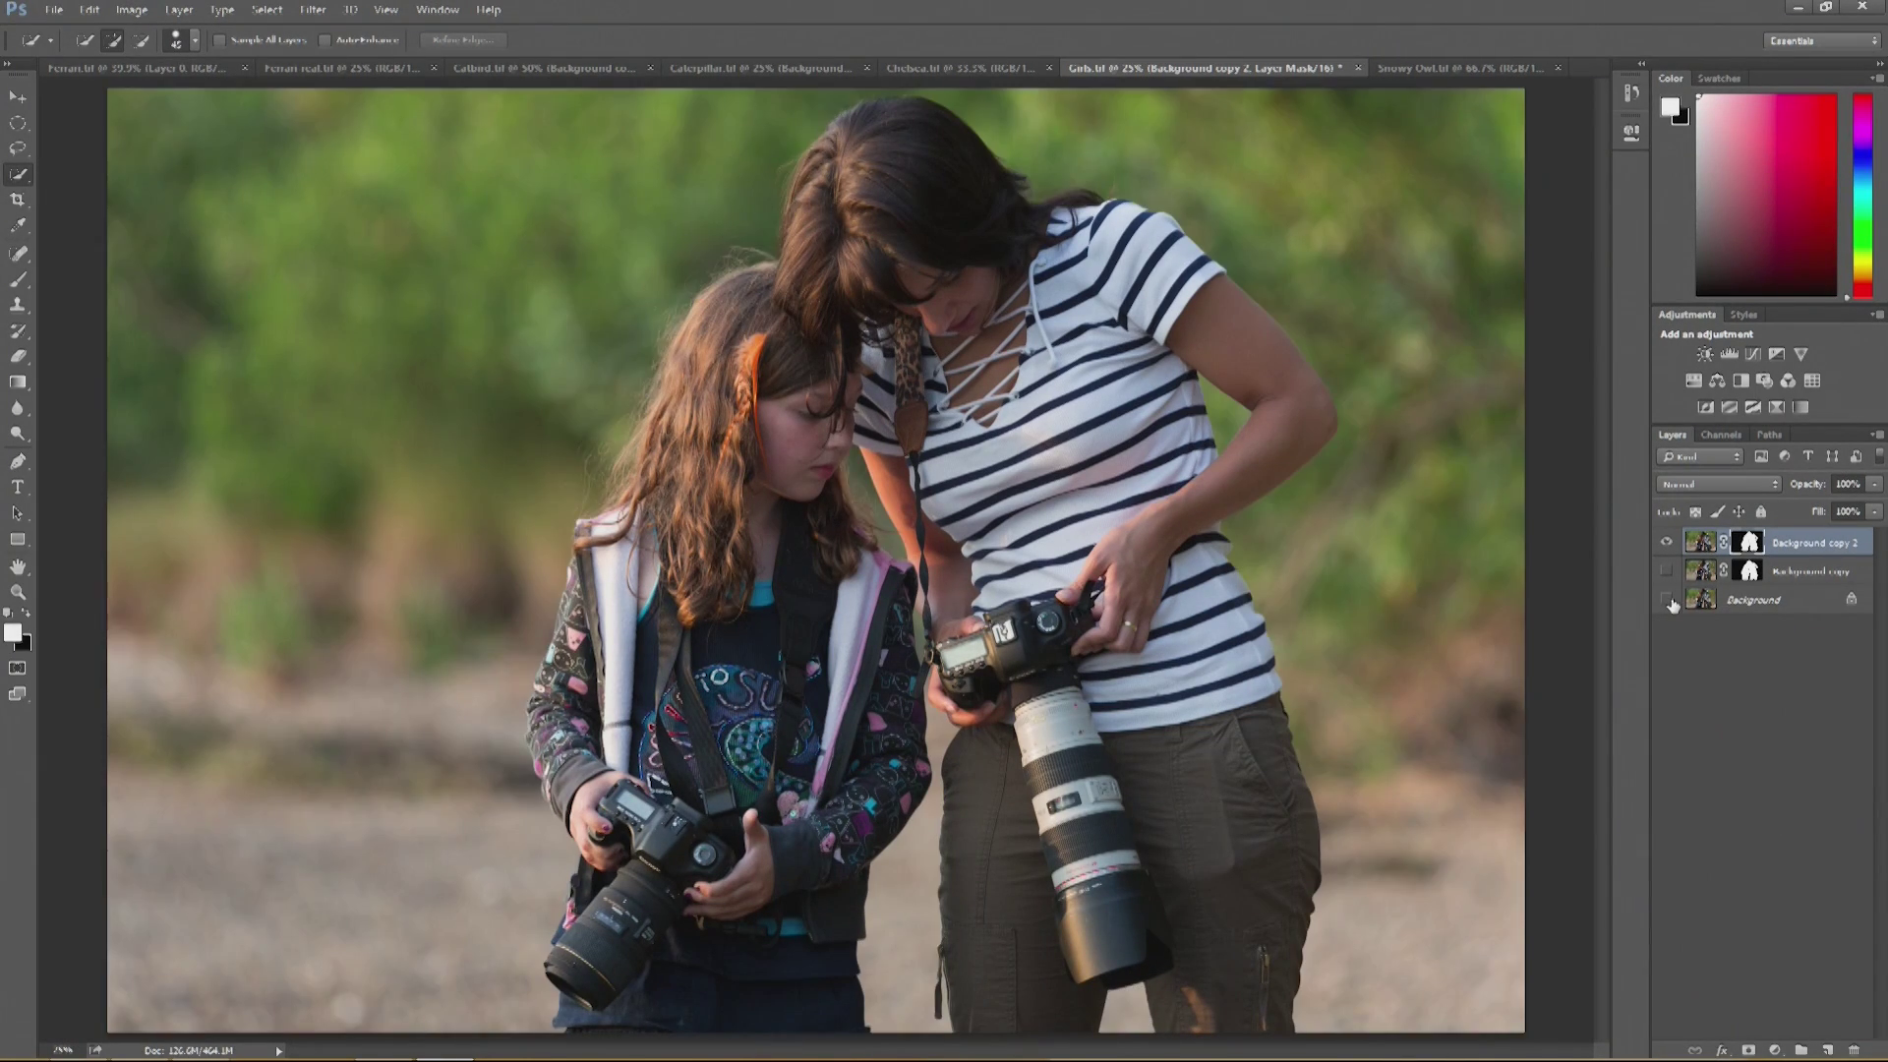
click(1667, 600)
click(1667, 600)
click(1667, 600)
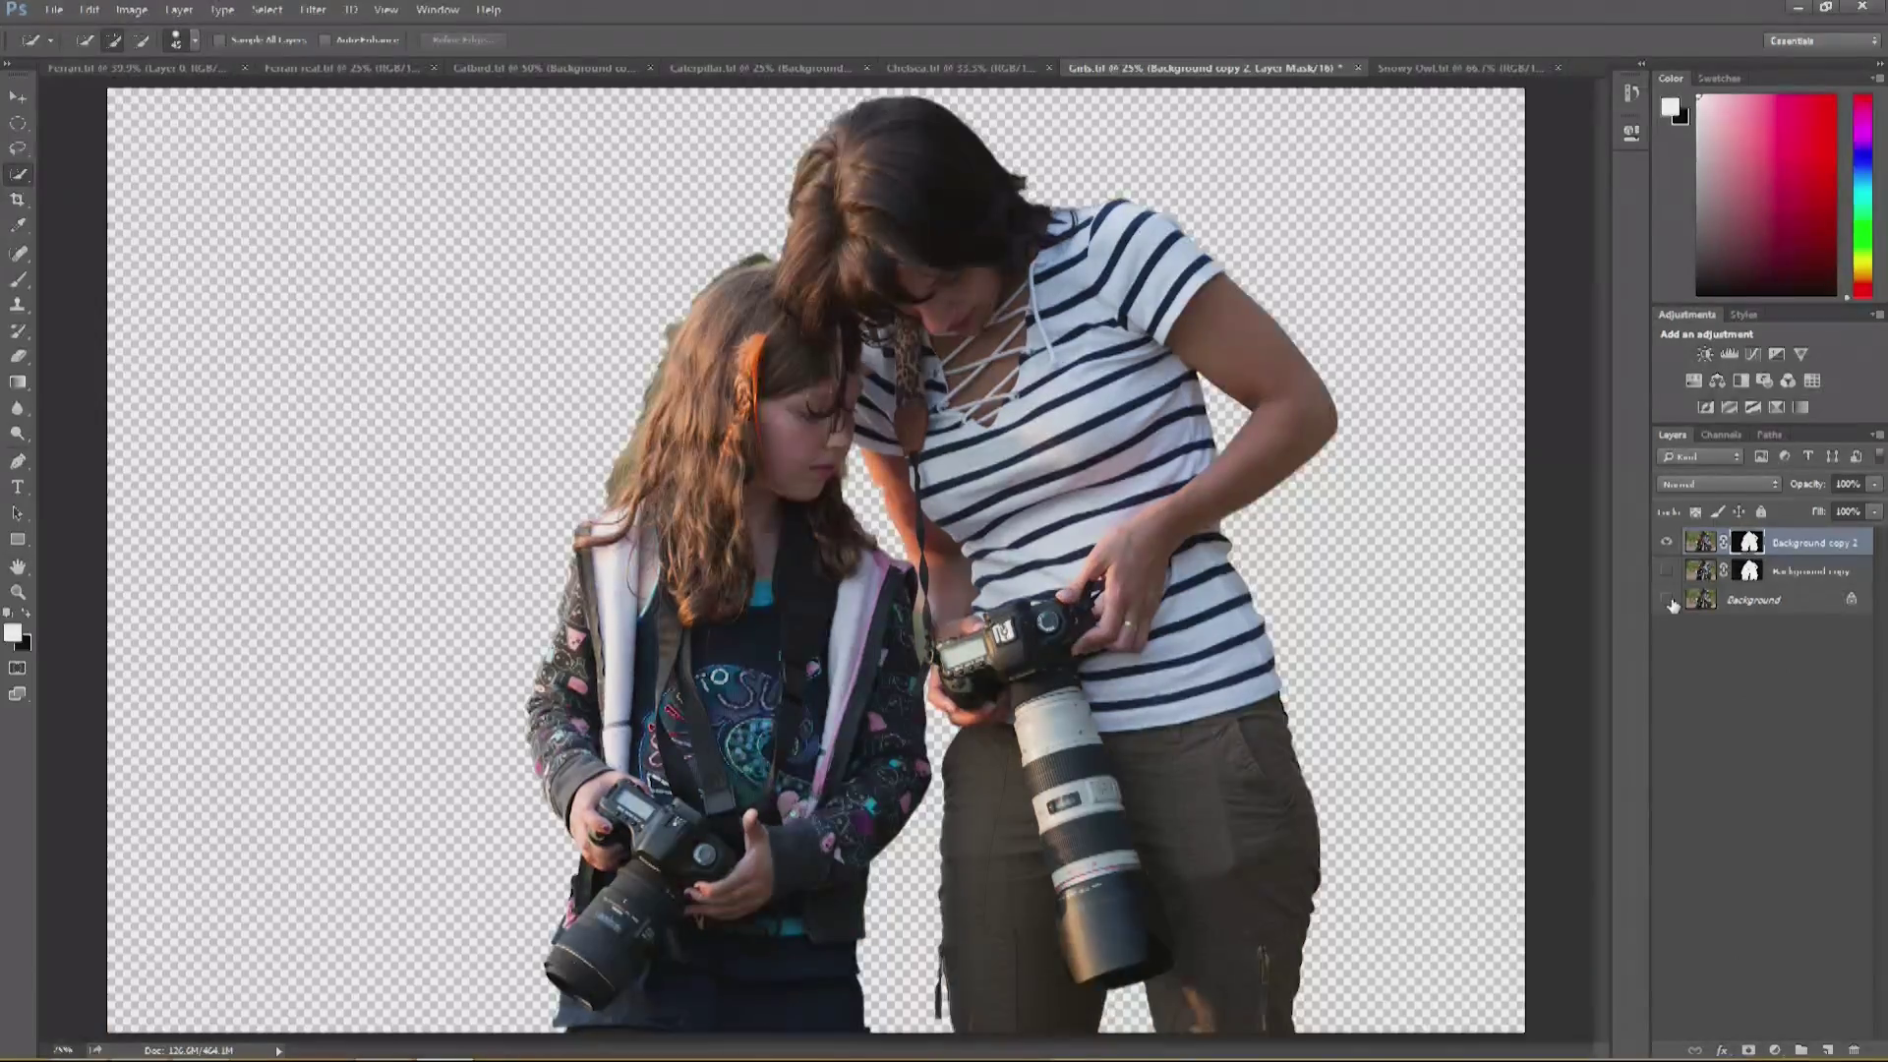